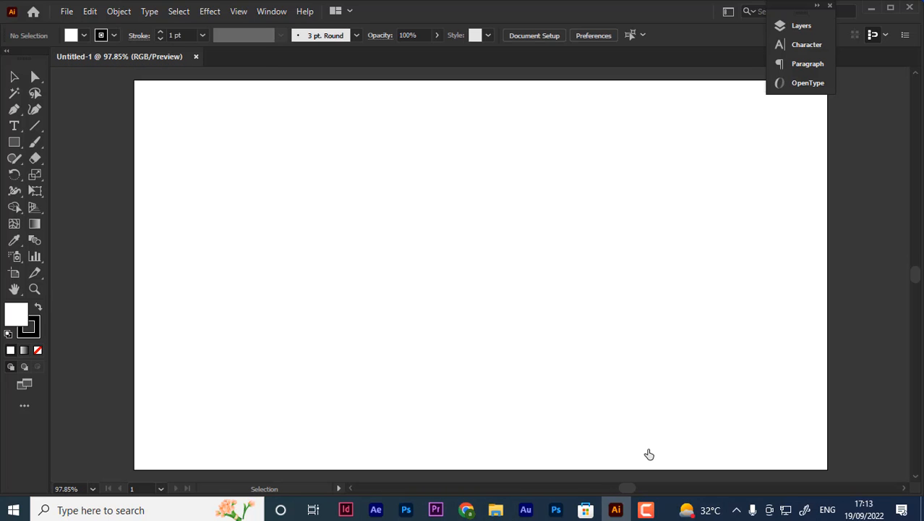
- Draw a rectangle covering the entire artboard
{"action": "left_click_drag", "start_coordinate": [624, 488], "coordinate": [626, 488]}
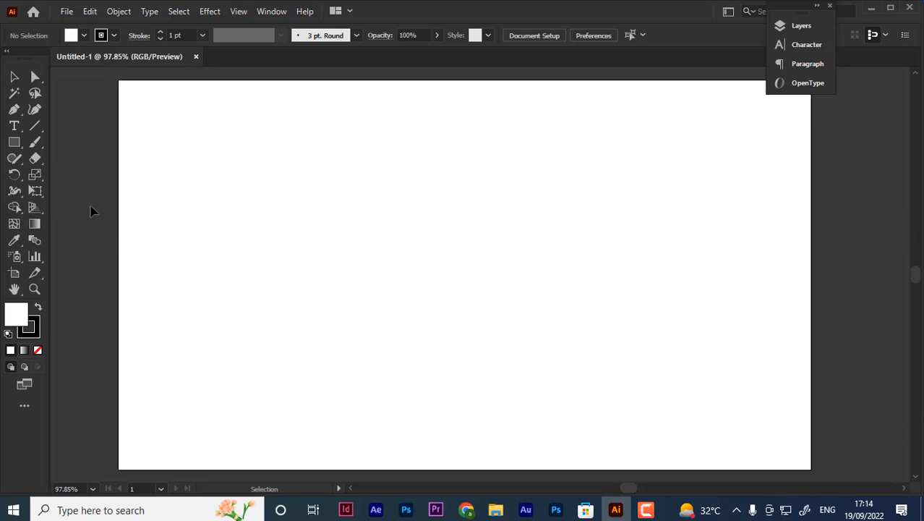
{"action": "left_click_drag", "start_coordinate": [21, 146], "coordinate": [61, 138]}
{"action": "left_click_drag", "start_coordinate": [119, 81], "coordinate": [812, 469]}
- Fill the artboard-sized rectangle with orange FF8548
{"action": "double_click", "coordinate": [12, 318]}
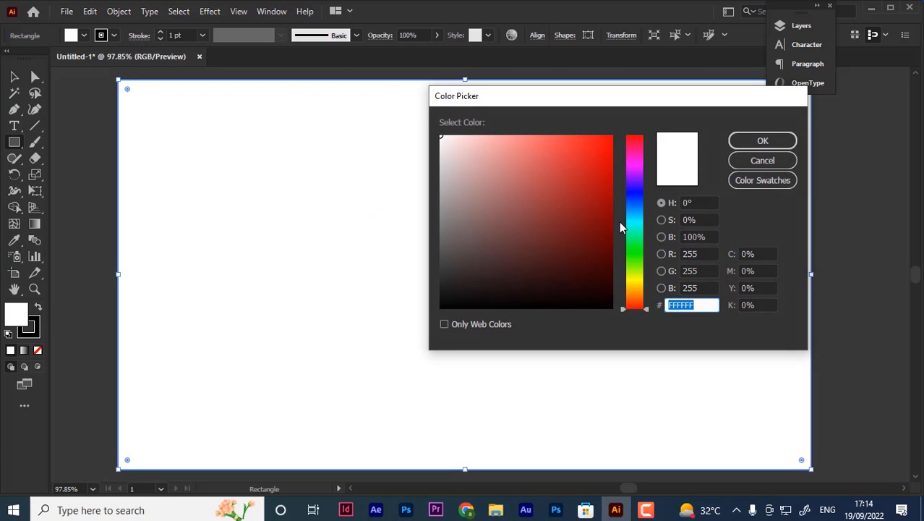
{"action": "left_click_drag", "start_coordinate": [544, 139], "coordinate": [517, 135]}
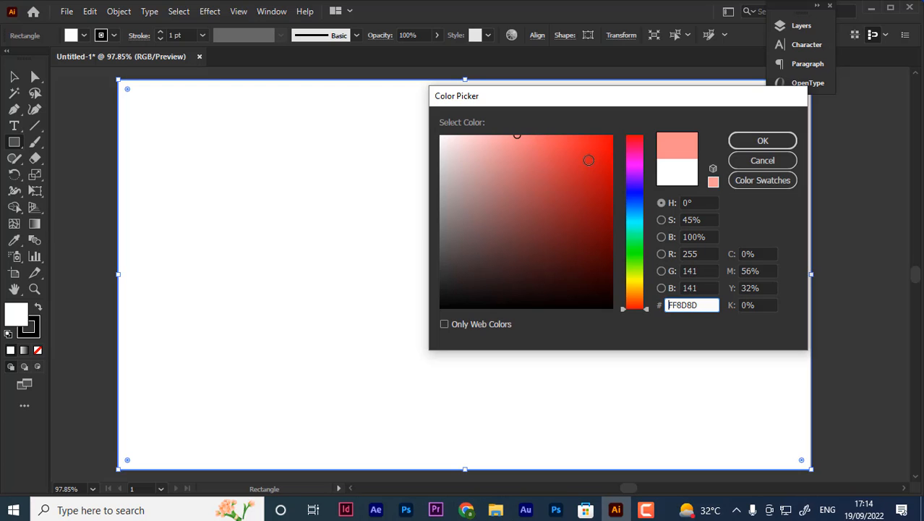
{"action": "mouse_move", "coordinate": [644, 311]}
{"action": "left_mouse_down"}
{"action": "mouse_move", "coordinate": [648, 282]}
{"action": "mouse_move", "coordinate": [646, 297]}
{"action": "left_mouse_up"}
{"action": "left_click_drag", "start_coordinate": [547, 137], "coordinate": [548, 136]}
{"action": "left_click_drag", "start_coordinate": [646, 297], "coordinate": [649, 301]}
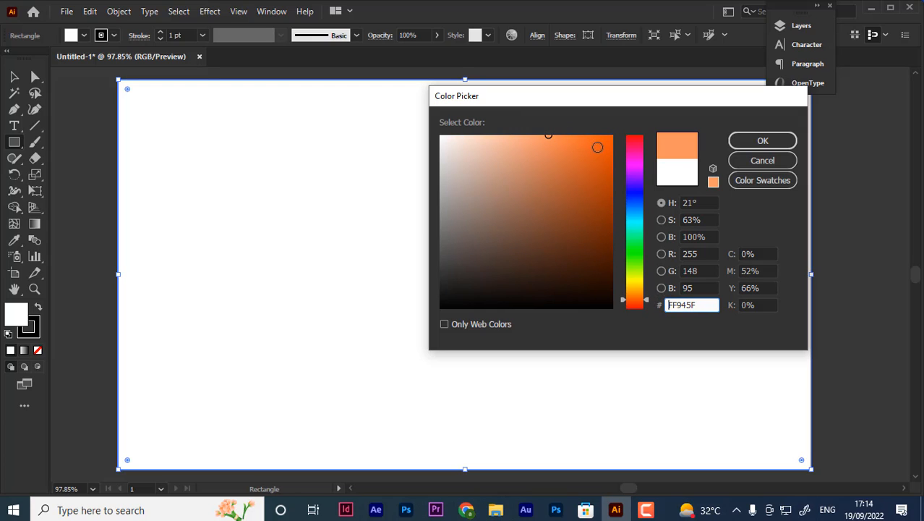
{"action": "mouse_move", "coordinate": [595, 144]}
{"action": "left_mouse_down"}
{"action": "mouse_move", "coordinate": [607, 135]}
{"action": "mouse_move", "coordinate": [564, 134]}
{"action": "left_mouse_up"}
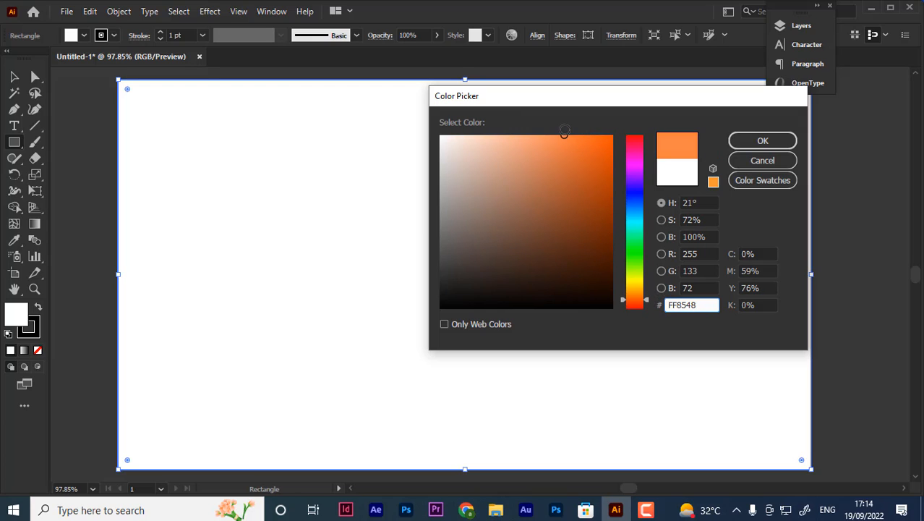
{"action": "left_click", "coordinate": [743, 141]}
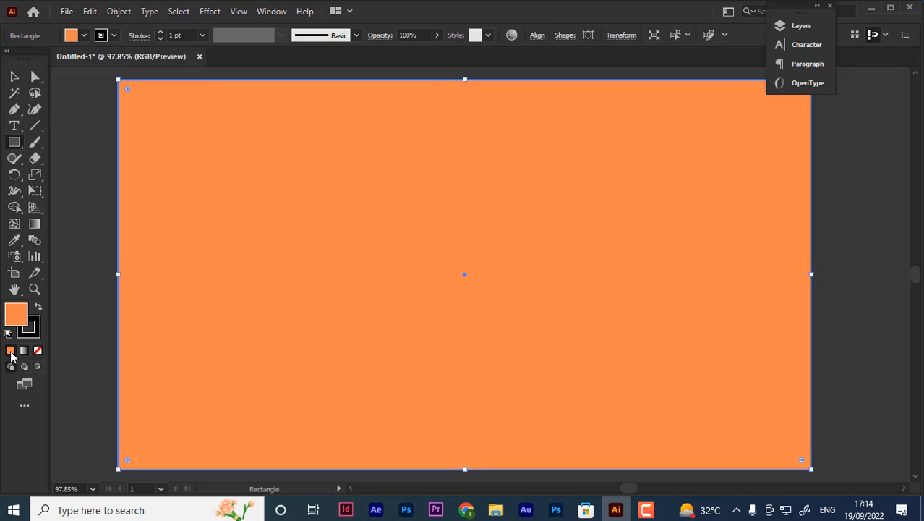
- Lighten the rectangle's fill to a pale peach and remove its stroke
{"action": "double_click", "coordinate": [20, 315]}
{"action": "left_click_drag", "start_coordinate": [540, 140], "coordinate": [517, 136]}
{"action": "left_click", "coordinate": [758, 140]}
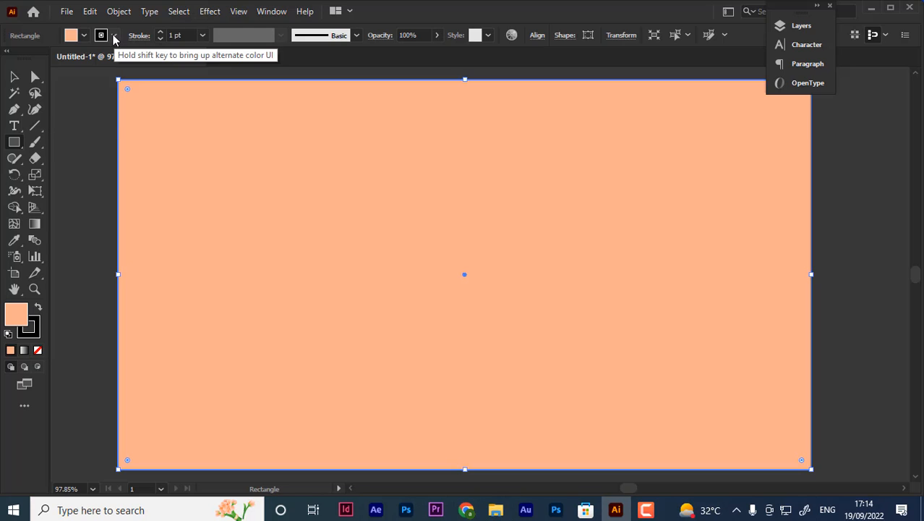
{"action": "left_click", "coordinate": [114, 36]}
{"action": "left_click", "coordinate": [7, 61]}
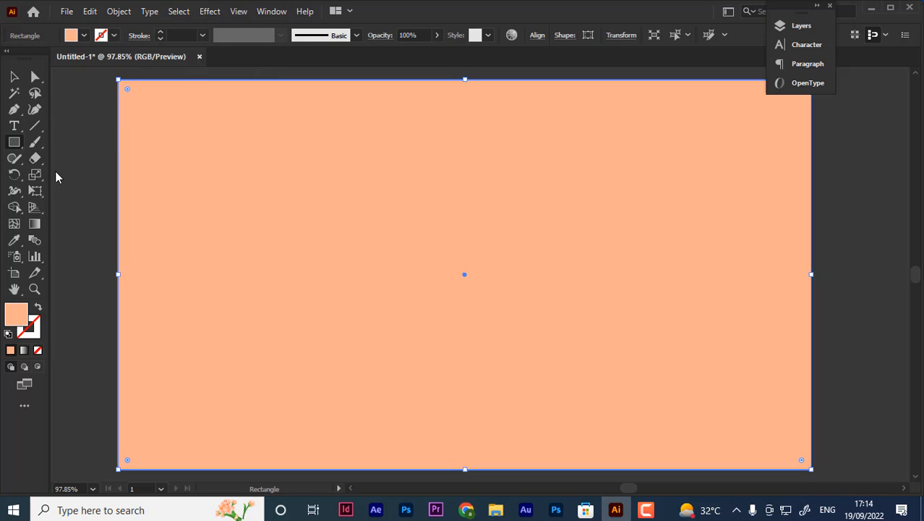
- Open the Layers panel and try to move it out of its panel group
{"action": "left_click", "coordinate": [779, 26]}
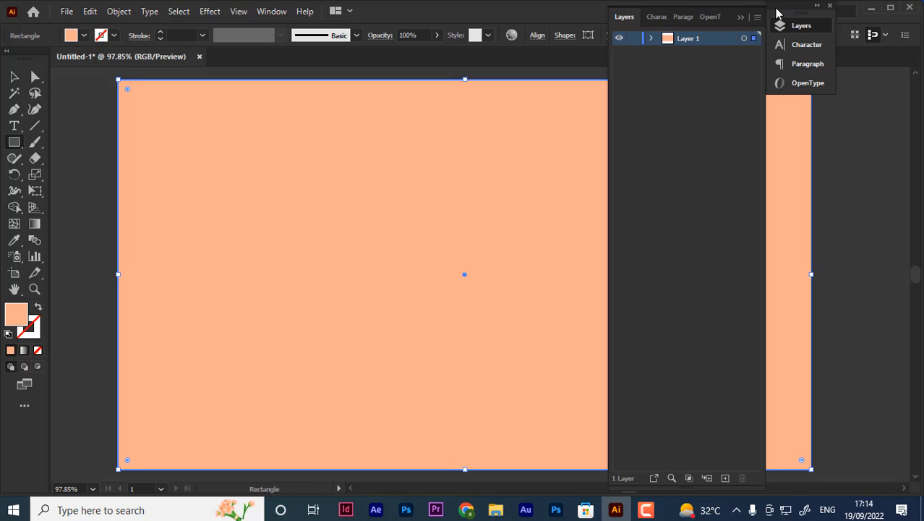
{"action": "mouse_move", "coordinate": [702, 3]}
{"action": "left_mouse_down"}
{"action": "mouse_move", "coordinate": [820, 36]}
{"action": "mouse_move", "coordinate": [677, 11]}
{"action": "mouse_move", "coordinate": [671, 2]}
{"action": "mouse_move", "coordinate": [719, 31]}
{"action": "mouse_move", "coordinate": [687, 4]}
{"action": "left_mouse_up"}
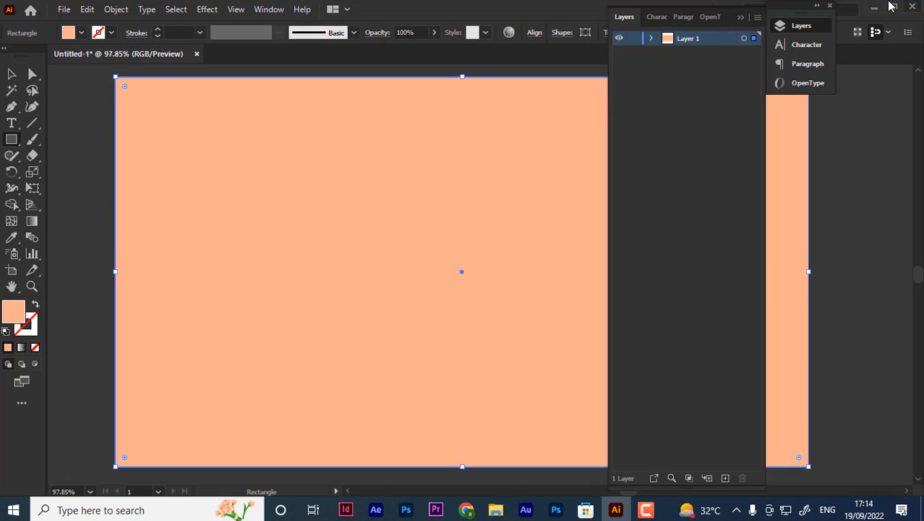
{"action": "left_click", "coordinate": [892, 7]}
{"action": "left_click", "coordinate": [850, 8]}
{"action": "left_click", "coordinate": [719, 59]}
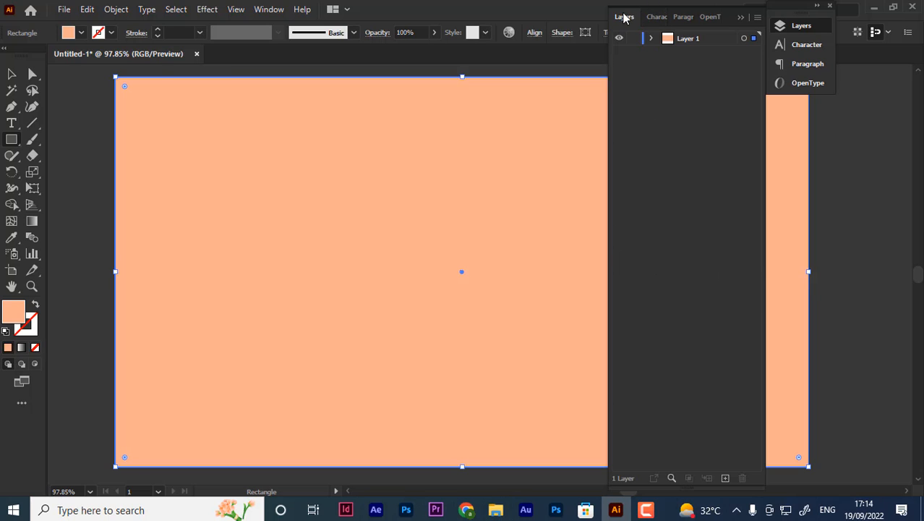
{"action": "left_click_drag", "start_coordinate": [624, 17], "coordinate": [794, 46]}
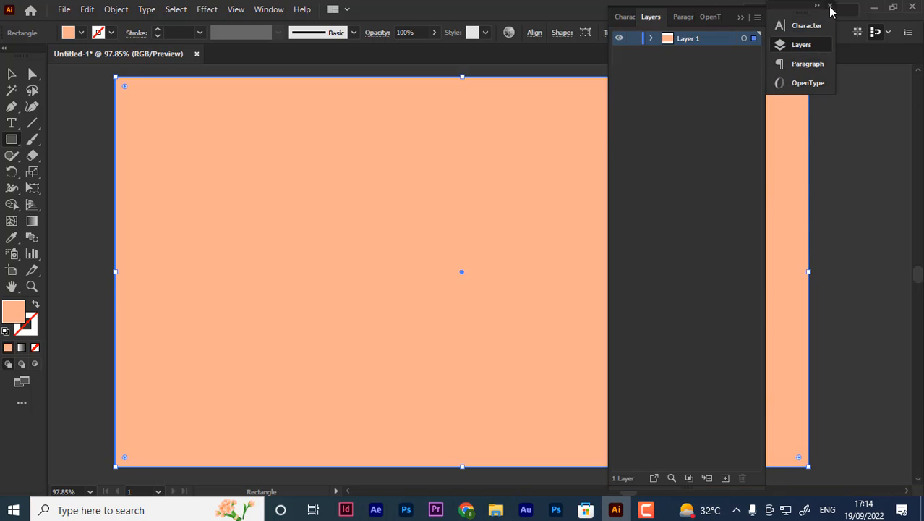
{"action": "left_click", "coordinate": [830, 8]}
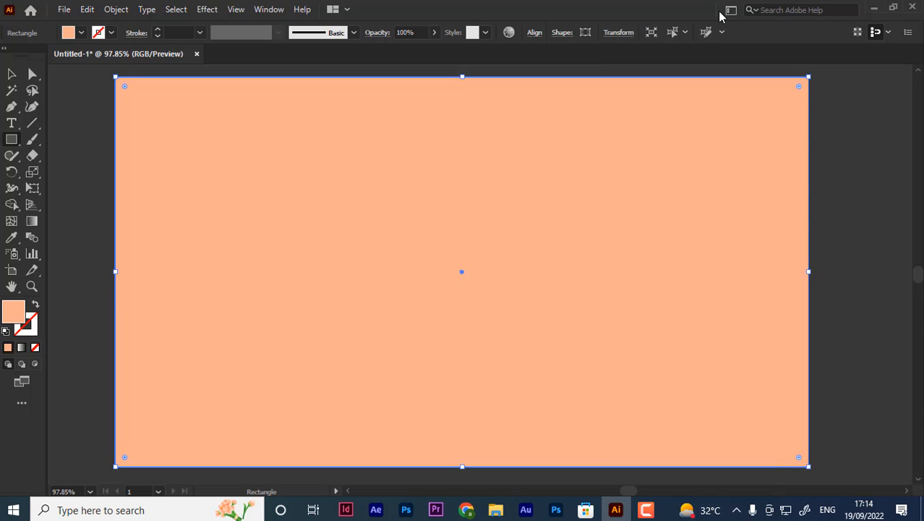
{"action": "left_click", "coordinate": [874, 29]}
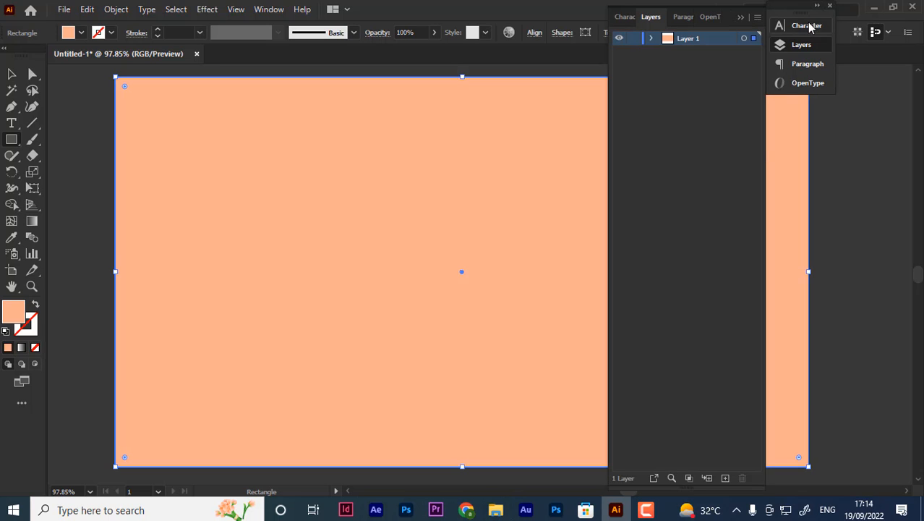
{"action": "left_click", "coordinate": [809, 27]}
{"action": "left_click", "coordinate": [790, 45]}
{"action": "left_click", "coordinate": [800, 66]}
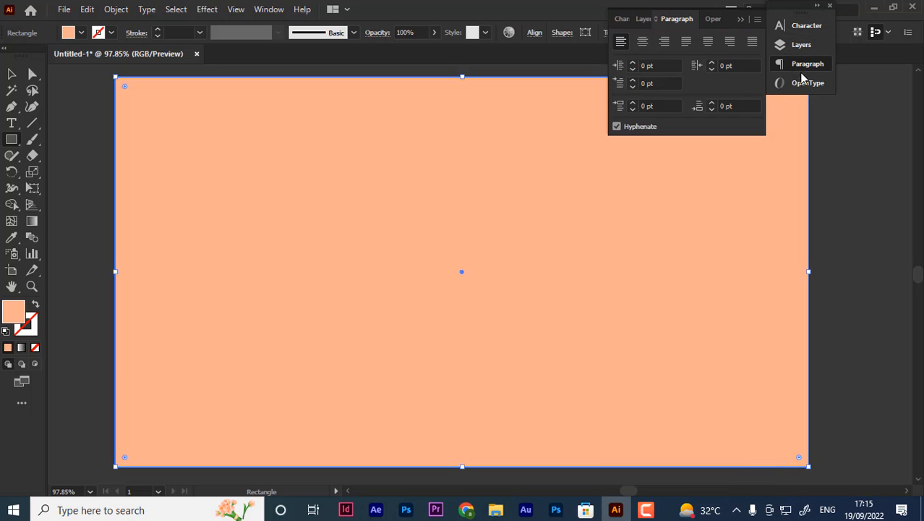
{"action": "left_click", "coordinate": [795, 82]}
{"action": "left_click", "coordinate": [799, 44]}
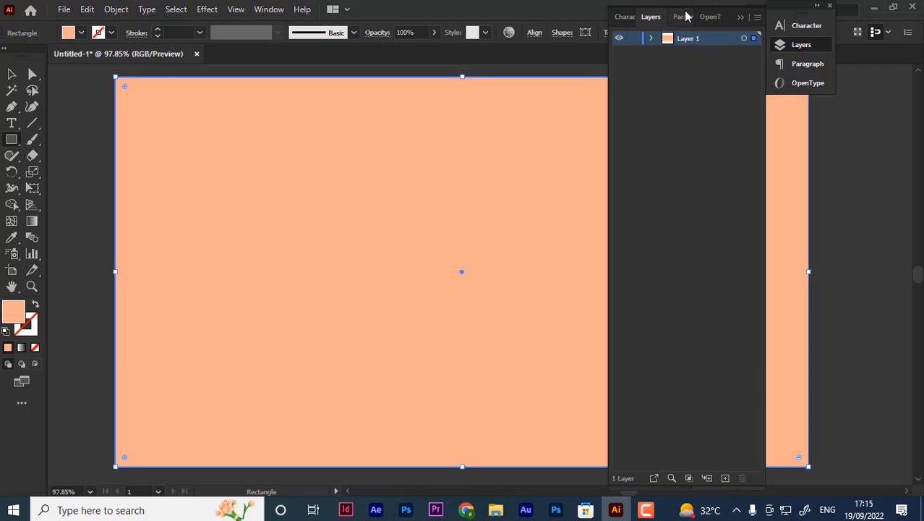
- Separate the Layers panel from its group, attach it alongside, and collapse the open OpenType panel
{"action": "left_click", "coordinate": [683, 16]}
{"action": "left_click", "coordinate": [643, 19]}
{"action": "left_click_drag", "start_coordinate": [639, 16], "coordinate": [869, 52]}
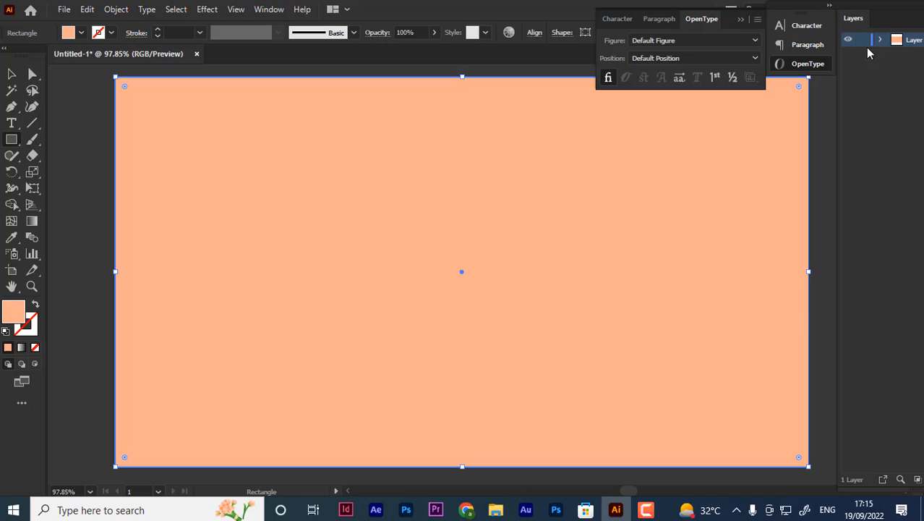
{"action": "left_click", "coordinate": [741, 19]}
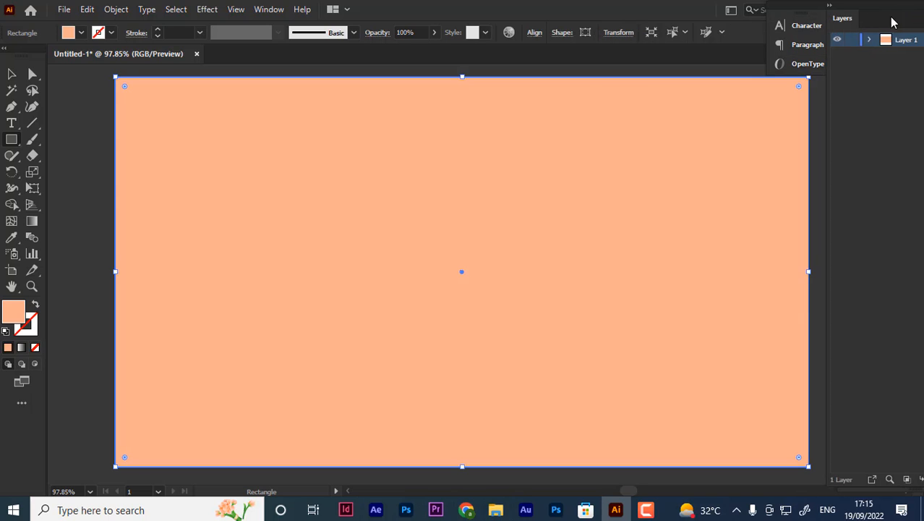
{"action": "left_click_drag", "start_coordinate": [870, 23], "coordinate": [880, 24]}
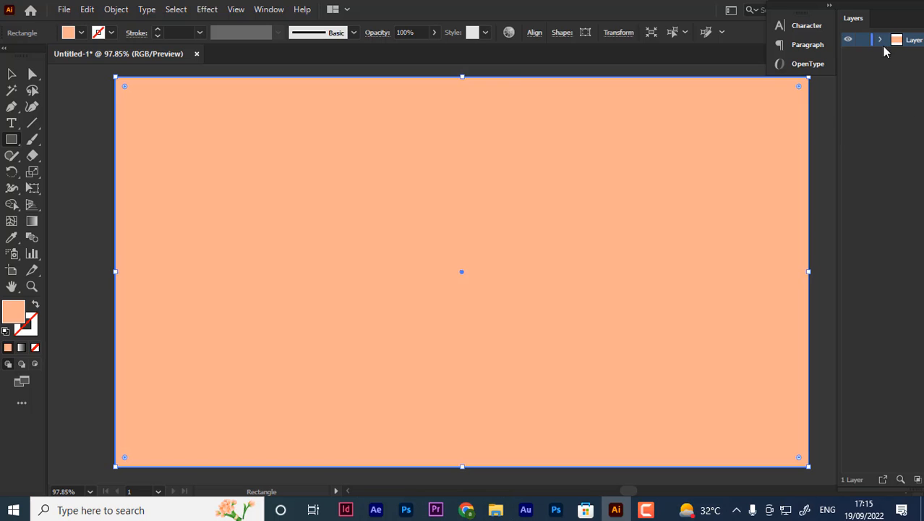
- Expand Layer 1 and lock the peach background rectangle inside it
{"action": "left_click", "coordinate": [65, 10]}
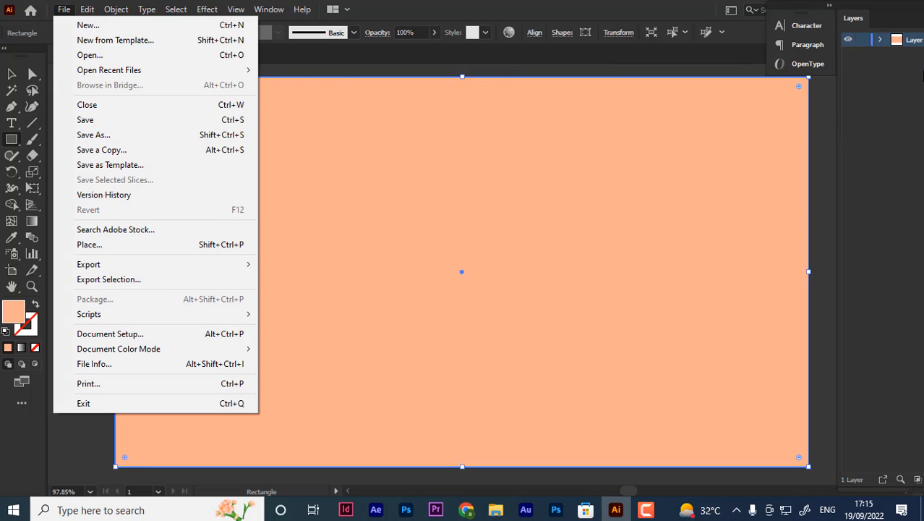
{"action": "left_click", "coordinate": [881, 41]}
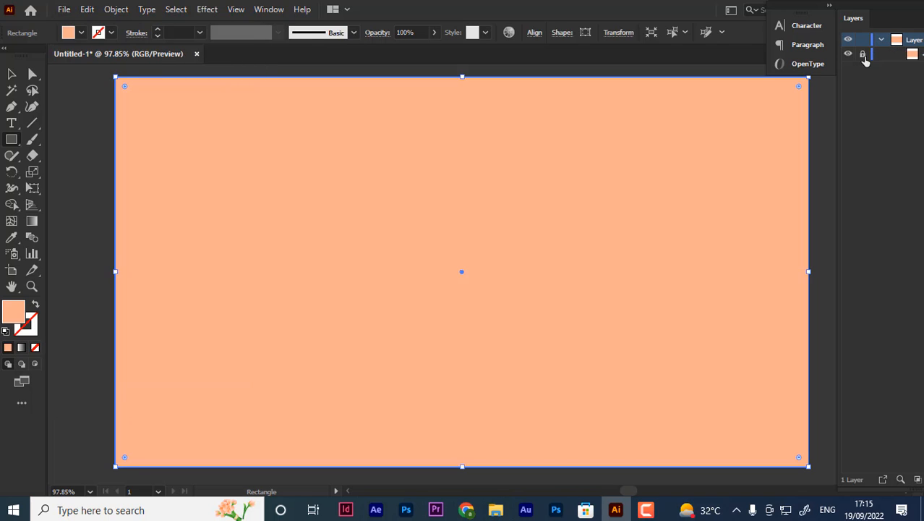
{"action": "left_click", "coordinate": [863, 55]}
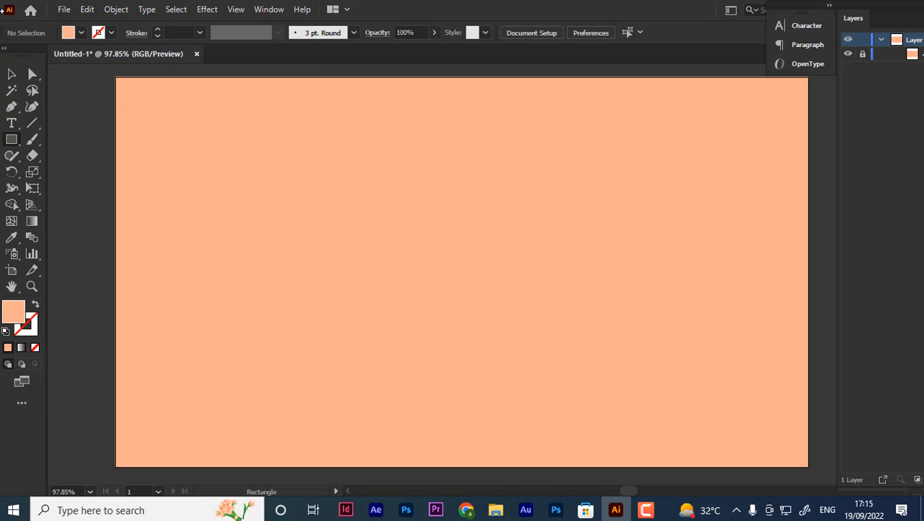
- Start placing a file and browse to the basic subfolder of the class 1 folder on the Desktop
{"action": "left_click", "coordinate": [79, 10]}
{"action": "mouse_move", "coordinate": [65, 10]}
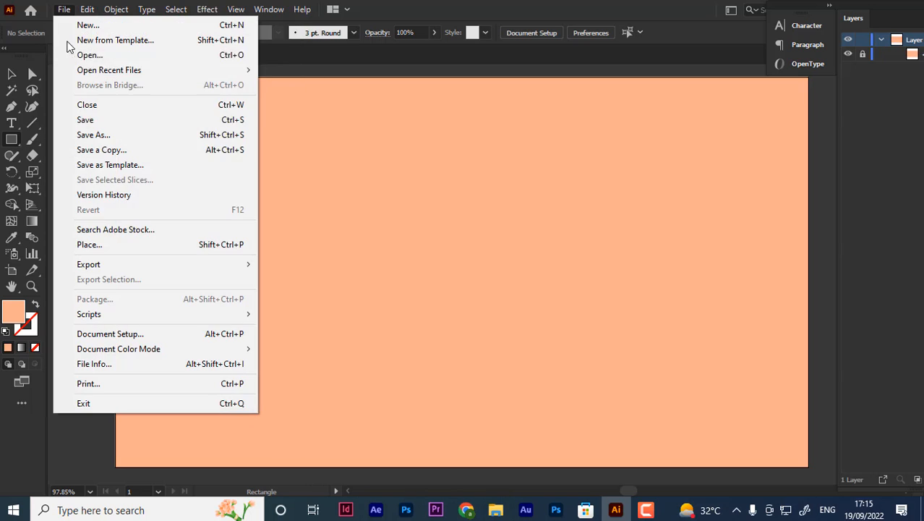
{"action": "left_click", "coordinate": [81, 244]}
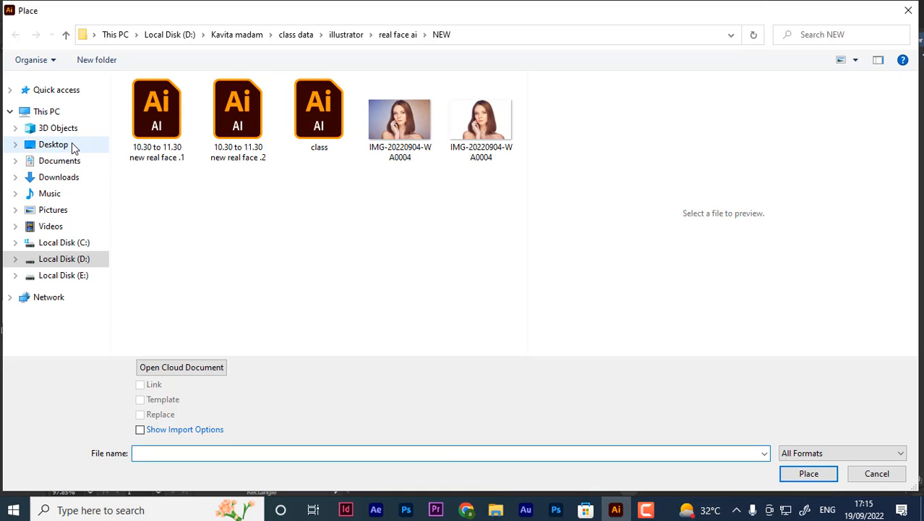
{"action": "left_click", "coordinate": [70, 145]}
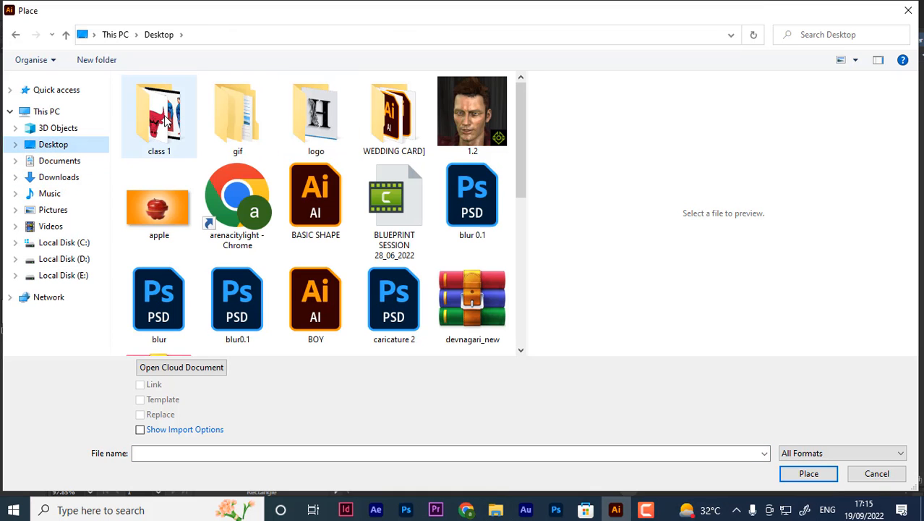
{"action": "left_click", "coordinate": [166, 123]}
{"action": "double_click", "coordinate": [166, 123]}
{"action": "scroll", "coordinate": [294, 180], "scroll_direction": "down", "scroll_amount": 10}
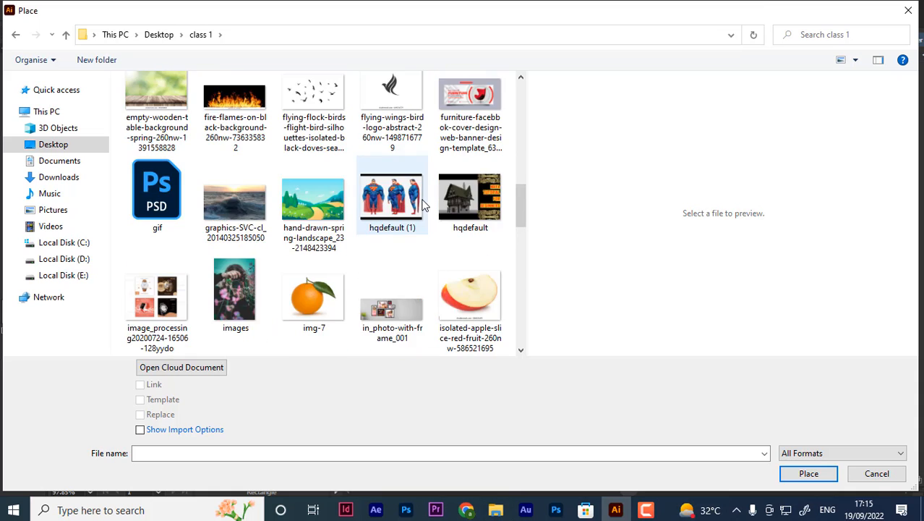
{"action": "scroll", "coordinate": [294, 179], "scroll_direction": "up", "scroll_amount": 5}
{"action": "scroll", "coordinate": [282, 172], "scroll_direction": "up", "scroll_amount": 5}
{"action": "double_click", "coordinate": [237, 118]}
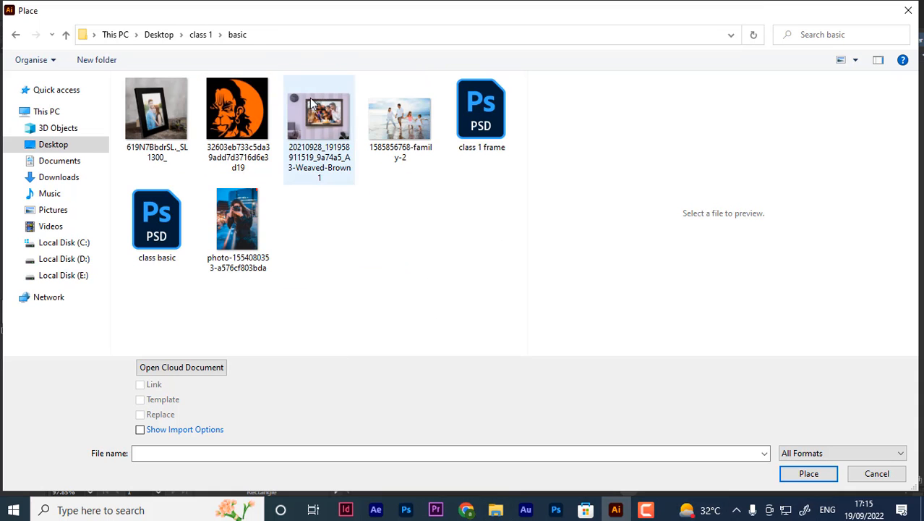
- Place the orange-and-black face image 32603eb733c5da39add7d3716d6e3d19 at nearly the full height of the artboard
{"action": "left_click", "coordinate": [251, 127]}
{"action": "double_click", "coordinate": [252, 126]}
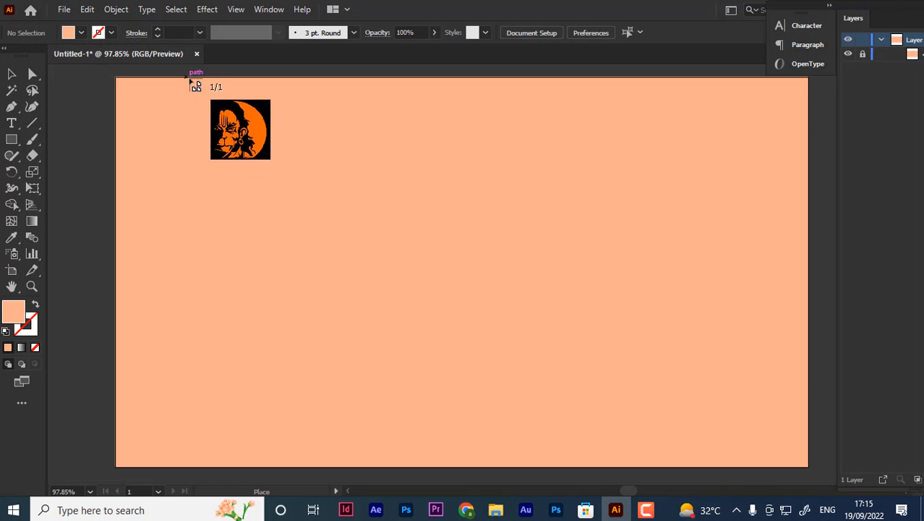
{"action": "left_click_drag", "start_coordinate": [739, 386], "coordinate": [922, 458]}
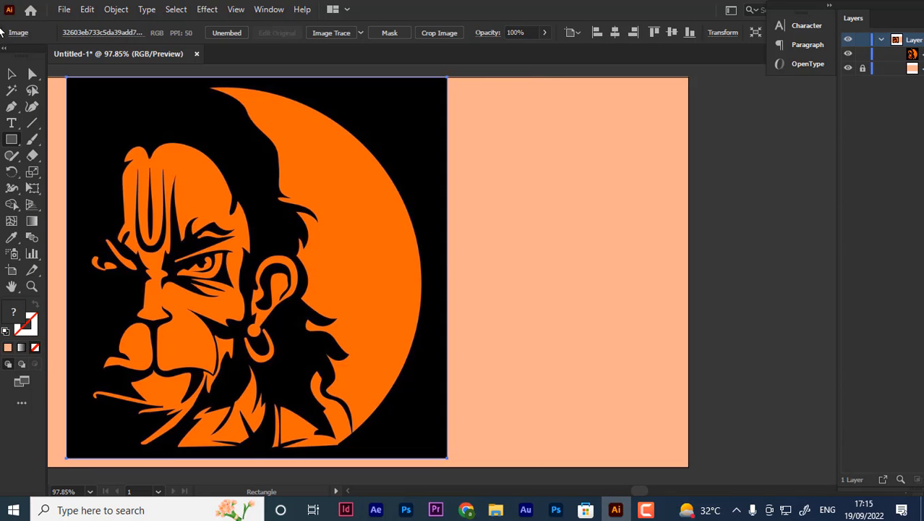
- Move the placed face image to roughly the center of the artboard
{"action": "left_click", "coordinate": [10, 73]}
{"action": "left_click_drag", "start_coordinate": [296, 214], "coordinate": [347, 218]}
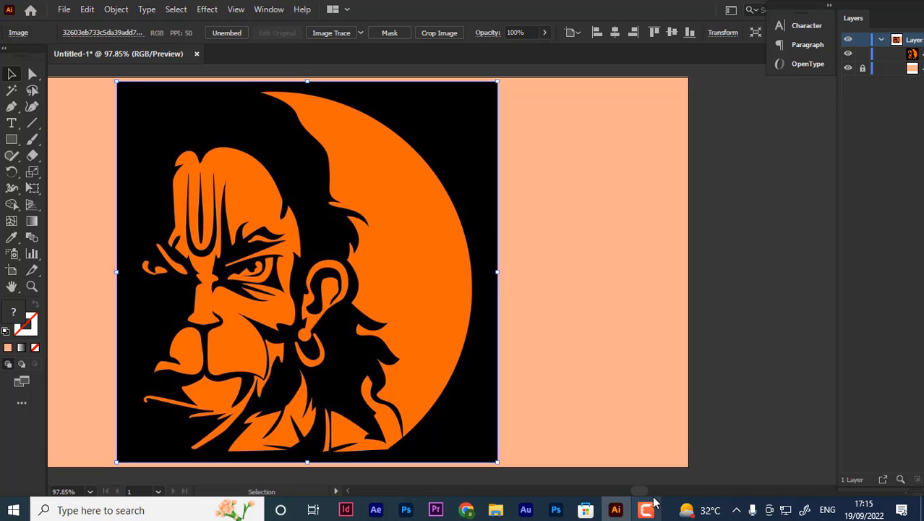
{"action": "mouse_move", "coordinate": [637, 492]}
{"action": "left_mouse_down"}
{"action": "mouse_move", "coordinate": [618, 492]}
{"action": "mouse_move", "coordinate": [633, 494]}
{"action": "left_mouse_up"}
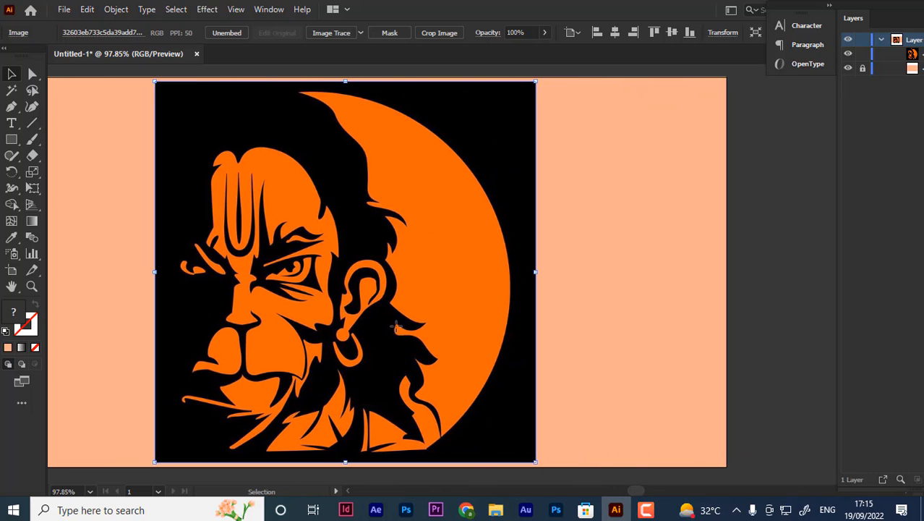
{"action": "left_click_drag", "start_coordinate": [393, 331], "coordinate": [434, 331]}
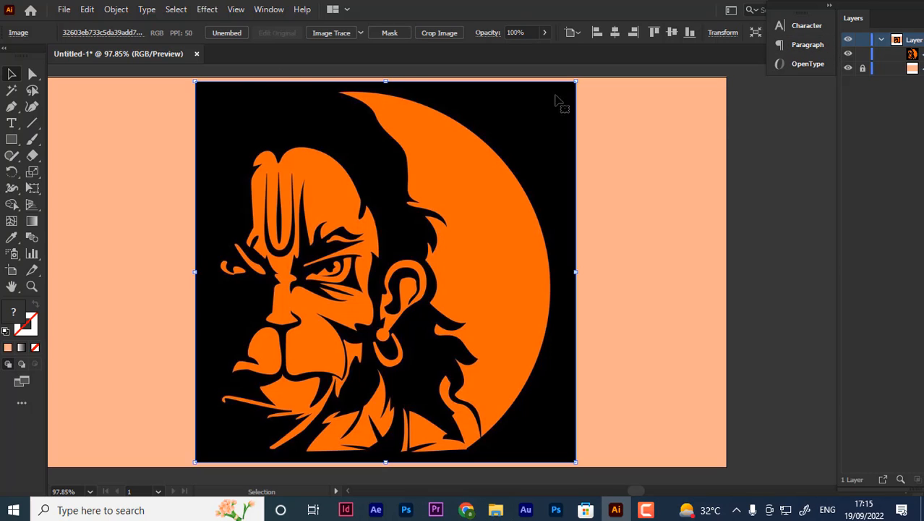
- Unlock the background rectangle to fill it with black, and lock it again
{"action": "left_click", "coordinate": [862, 68]}
{"action": "left_click", "coordinate": [694, 192]}
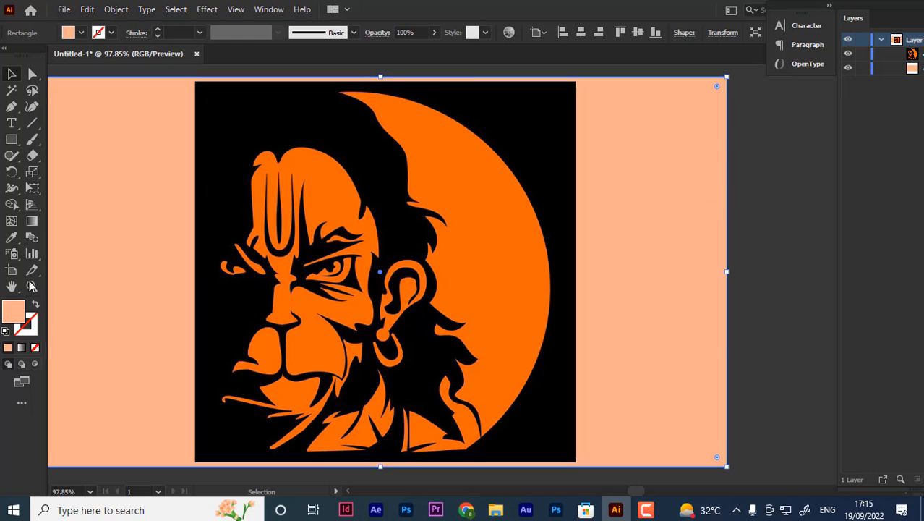
{"action": "double_click", "coordinate": [14, 313]}
{"action": "left_click_drag", "start_coordinate": [524, 245], "coordinate": [419, 319]}
{"action": "left_click", "coordinate": [792, 140]}
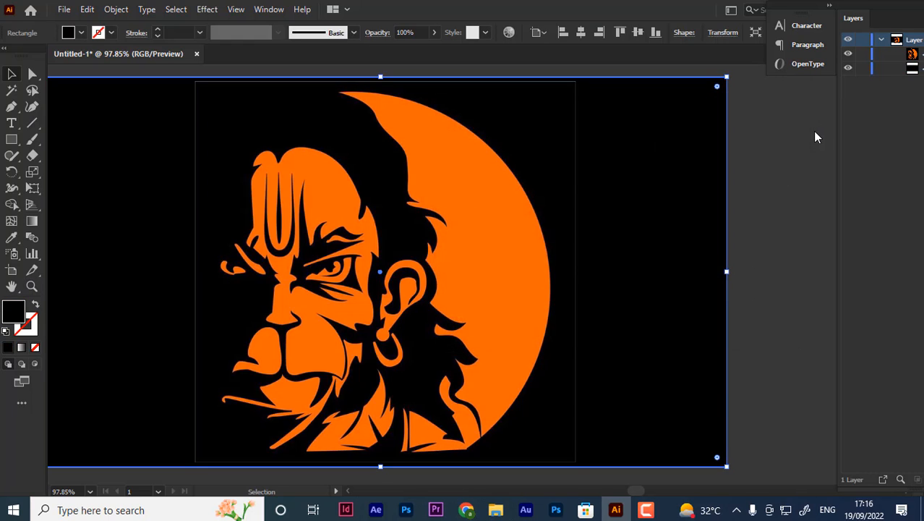
{"action": "left_click", "coordinate": [867, 67]}
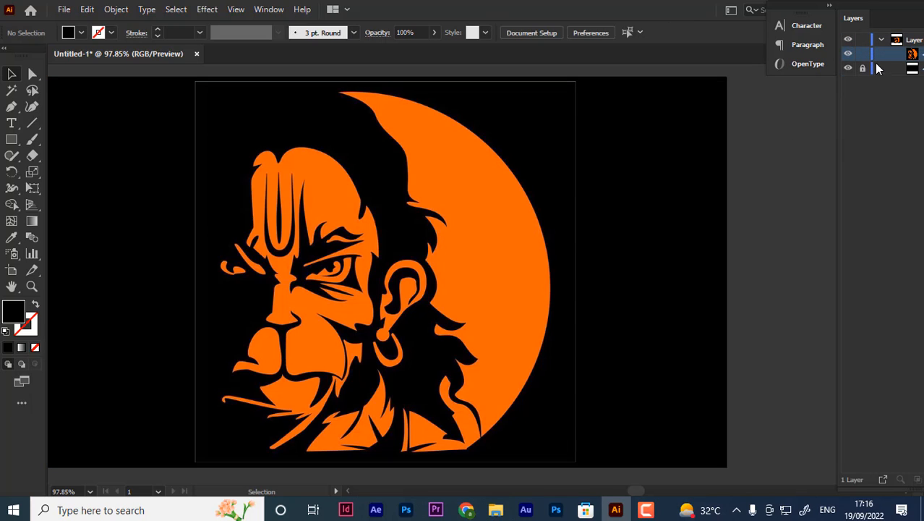
- Lock the face image and draw a large circle overlapping its right part
{"action": "left_click", "coordinate": [863, 54]}
{"action": "left_click_drag", "start_coordinate": [14, 144], "coordinate": [74, 174]}
{"action": "key", "text": "ctrl+minus"}
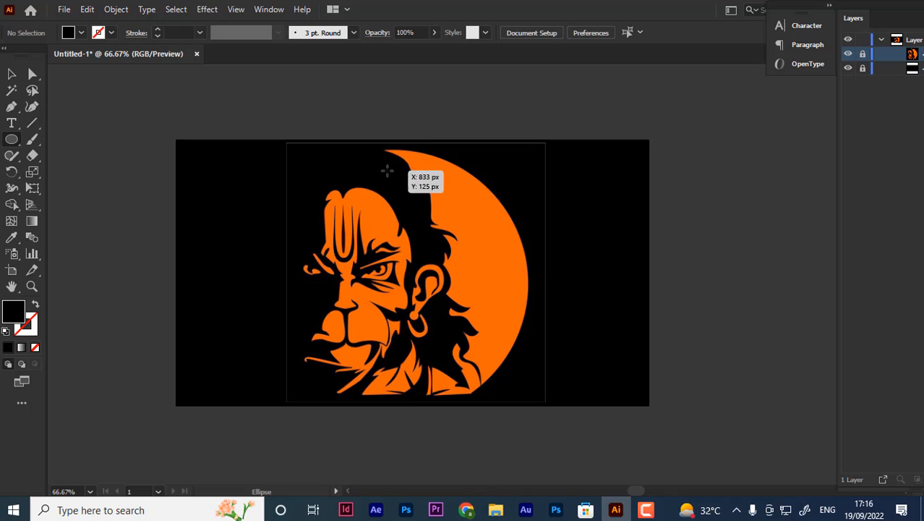
{"action": "left_click_drag", "start_coordinate": [379, 160], "coordinate": [615, 416]}
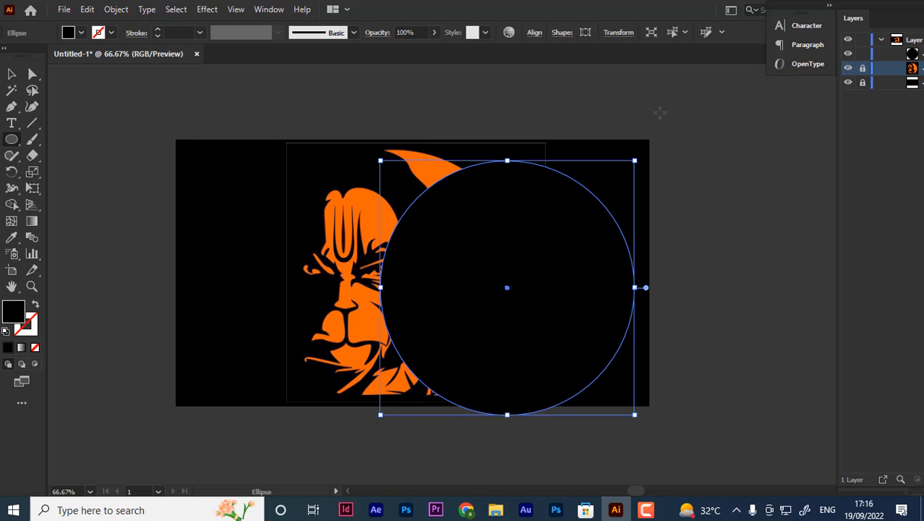
- Fill the circle with the orange sampled from the face image
{"action": "left_click", "coordinate": [11, 238]}
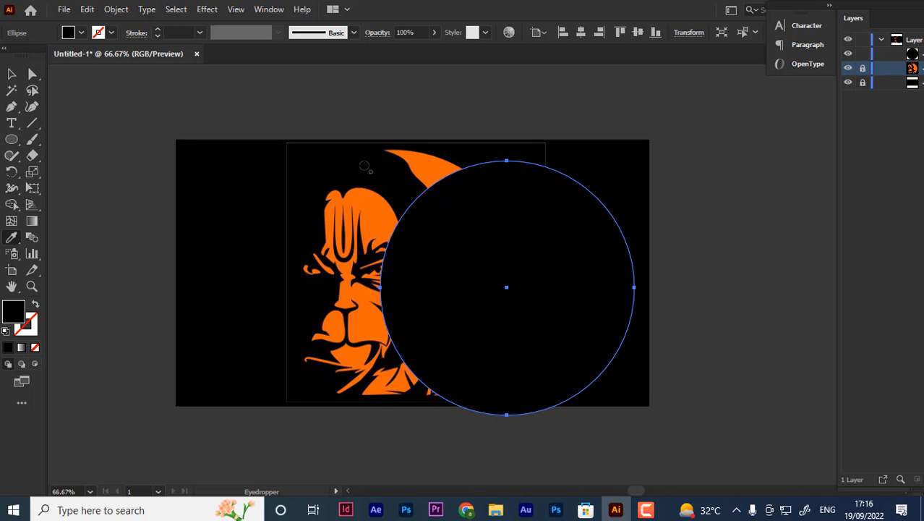
{"action": "left_click", "coordinate": [425, 162]}
{"action": "left_click", "coordinate": [11, 74]}
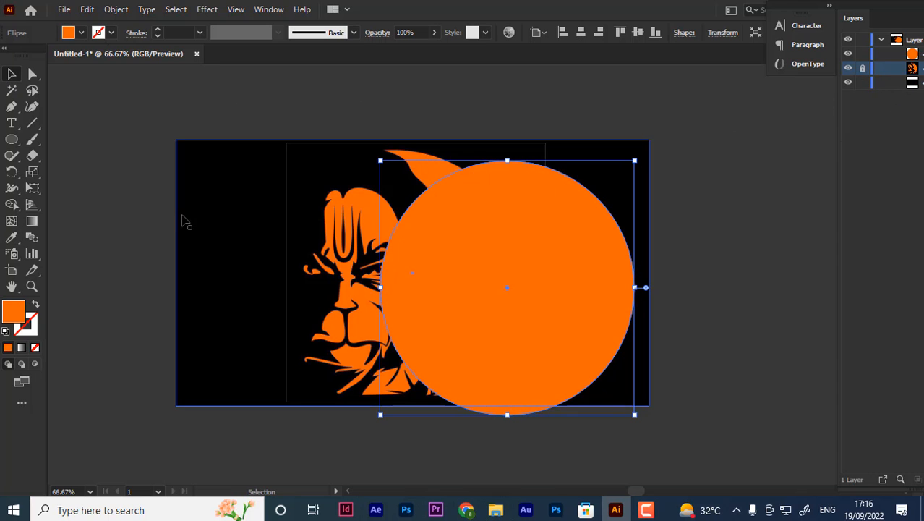
- Fill the unlocked background rectangle with a light peach colour
{"action": "left_click", "coordinate": [185, 219]}
{"action": "double_click", "coordinate": [13, 311]}
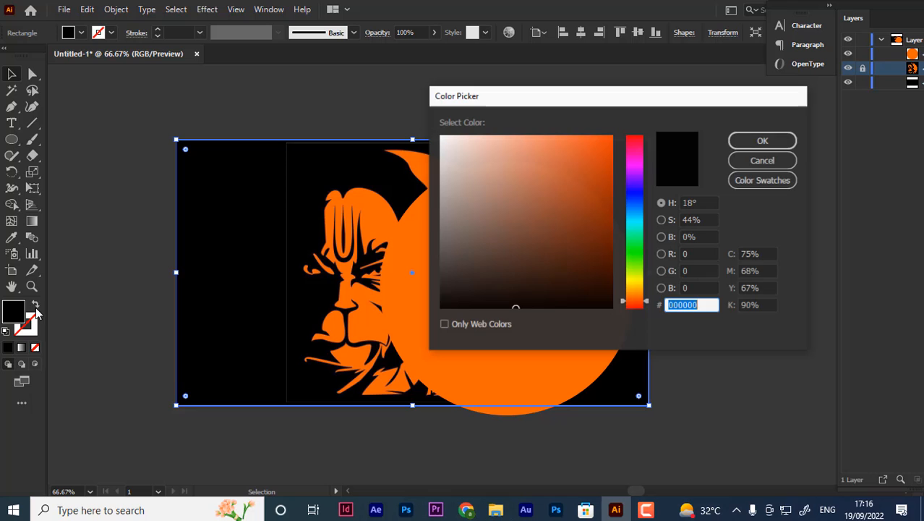
{"action": "left_click", "coordinate": [499, 139]}
{"action": "left_click", "coordinate": [762, 140]}
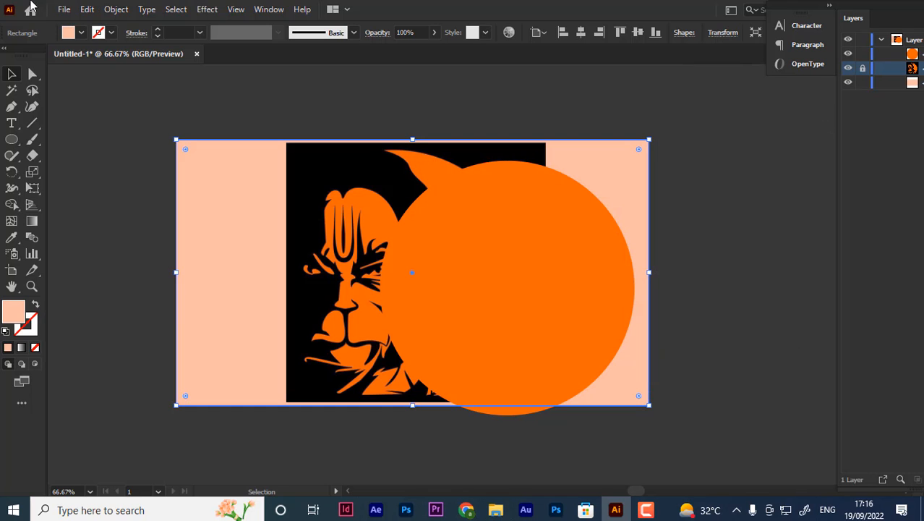
- Lock the background rectangle, and overlap the orange circle, moved over the face, with a duplicate offset to its left
{"action": "left_click_drag", "start_coordinate": [570, 342], "coordinate": [466, 327]}
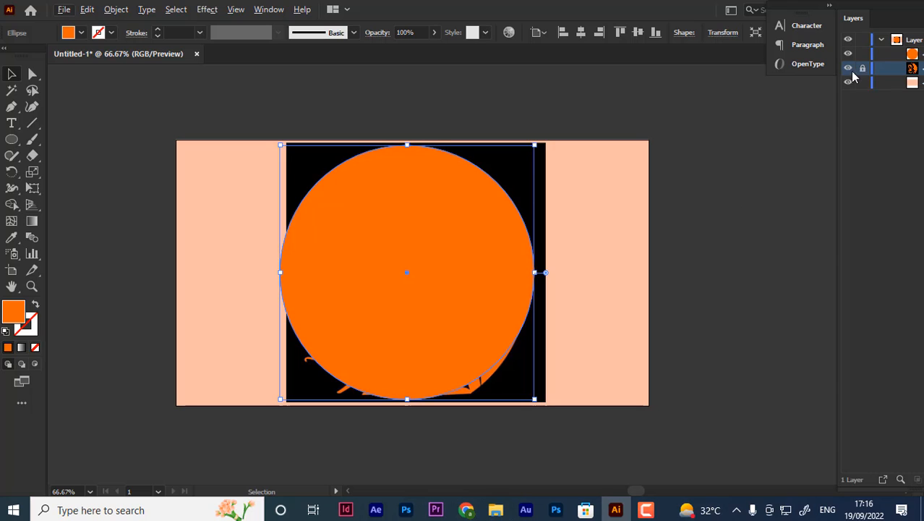
{"action": "left_click_drag", "start_coordinate": [441, 258], "coordinate": [387, 259]}
{"action": "left_click_drag", "start_coordinate": [310, 257], "coordinate": [664, 418]}
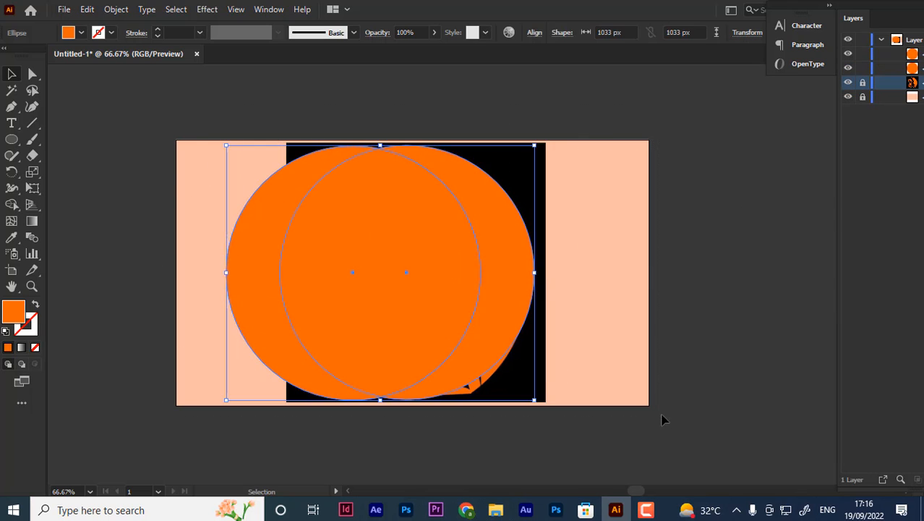
{"action": "left_click", "coordinate": [695, 299]}
{"action": "left_click", "coordinate": [353, 304]}
{"action": "left_click_drag", "start_coordinate": [352, 304], "coordinate": [319, 282]}
{"action": "scroll", "coordinate": [572, 470], "scroll_direction": "down", "scroll_amount": 1}
- Lower the opacity of both orange circles to 47%
{"action": "key", "text": "ctrl+a"}
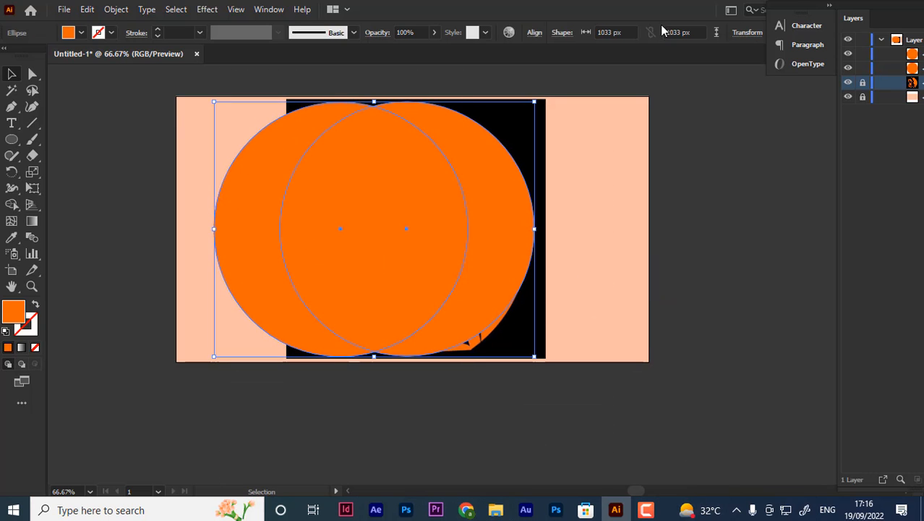
{"action": "left_click", "coordinate": [434, 32]}
{"action": "left_click_drag", "start_coordinate": [431, 50], "coordinate": [405, 50]}
{"action": "left_click", "coordinate": [685, 287]}
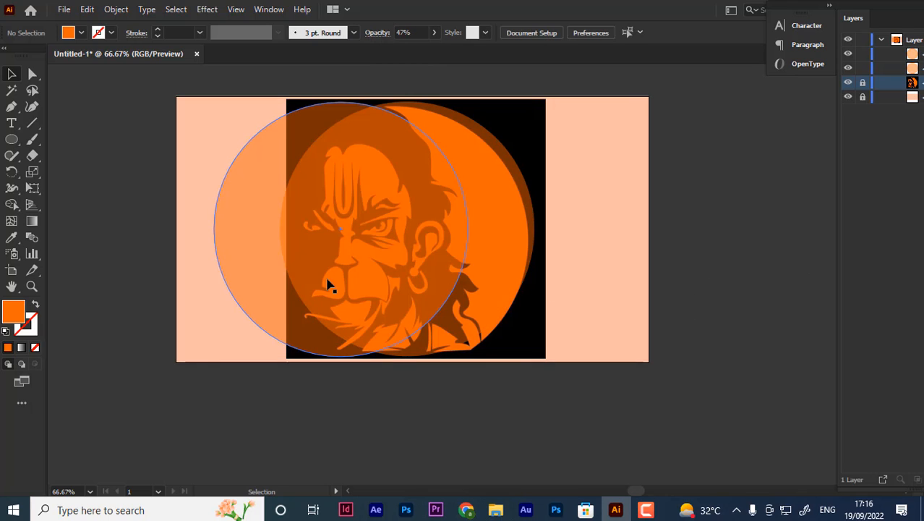
- Shift the left circle further left and enlarge it slightly beyond the artboard's height
{"action": "left_click", "coordinate": [244, 272]}
{"action": "mouse_move", "coordinate": [246, 273]}
{"action": "left_mouse_down"}
{"action": "mouse_move", "coordinate": [228, 266]}
{"action": "mouse_move", "coordinate": [234, 273]}
{"action": "left_mouse_up"}
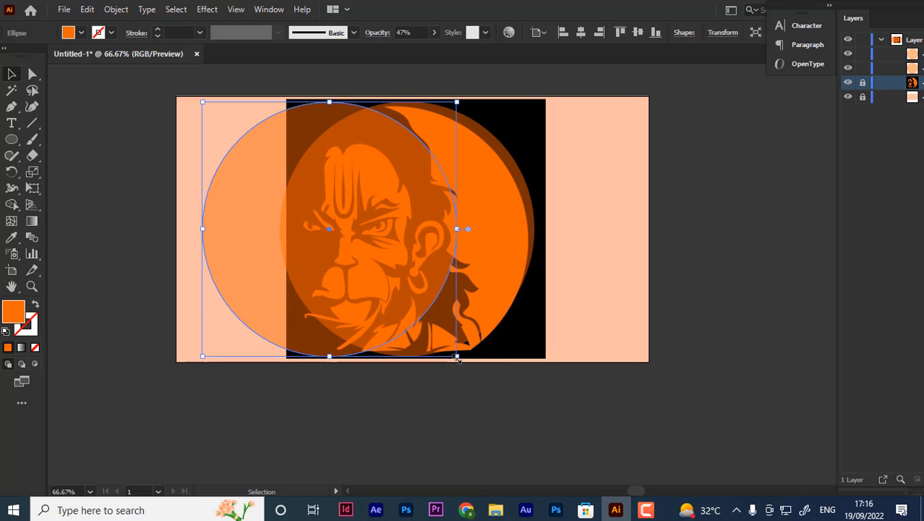
{"action": "mouse_move", "coordinate": [457, 357]}
{"action": "left_mouse_down"}
{"action": "mouse_move", "coordinate": [485, 373]}
{"action": "mouse_move", "coordinate": [469, 368]}
{"action": "left_mouse_up"}
{"action": "left_click_drag", "start_coordinate": [375, 286], "coordinate": [377, 280]}
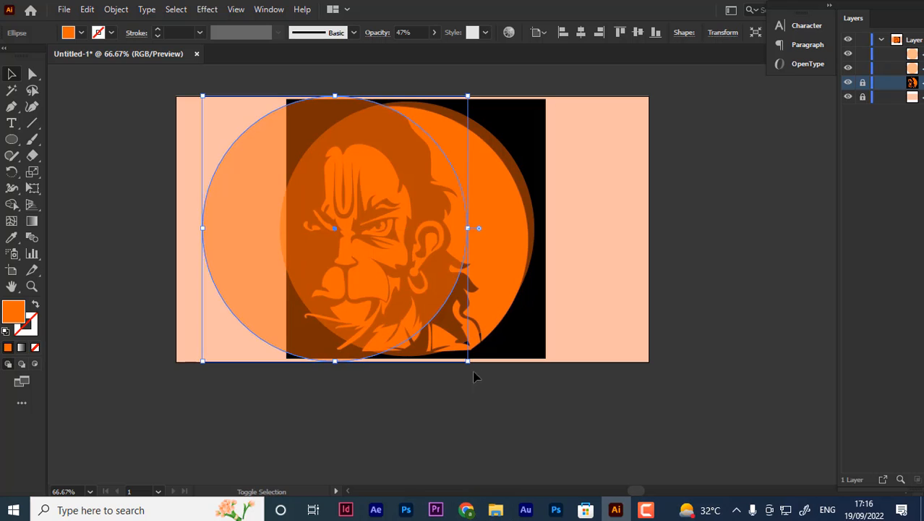
{"action": "mouse_move", "coordinate": [467, 361]}
{"action": "left_mouse_down"}
{"action": "mouse_move", "coordinate": [498, 369]}
{"action": "mouse_move", "coordinate": [479, 375]}
{"action": "left_mouse_up"}
{"action": "left_click_drag", "start_coordinate": [386, 277], "coordinate": [385, 269]}
- Cut the left circle and the overlap away from the right circle with Shape Builder, leaving a crescent
{"action": "key", "text": "ctrl+a"}
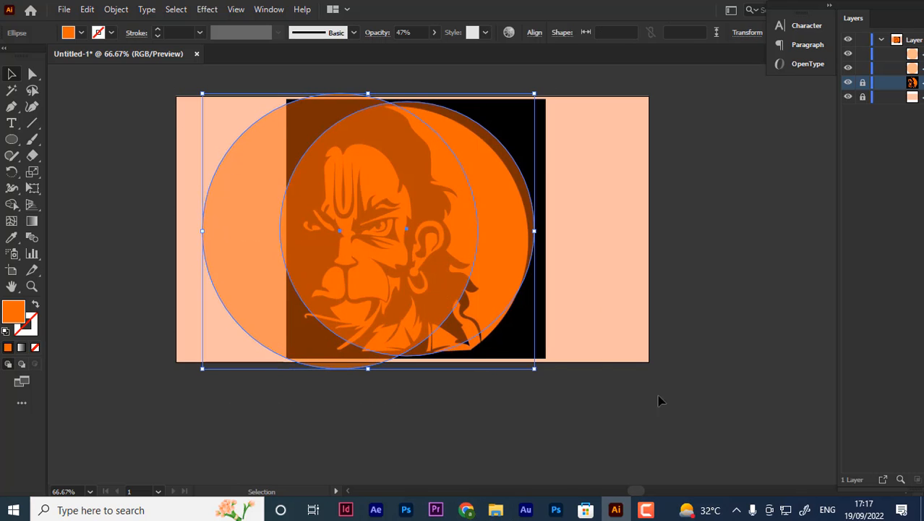
{"action": "left_click", "coordinate": [11, 206]}
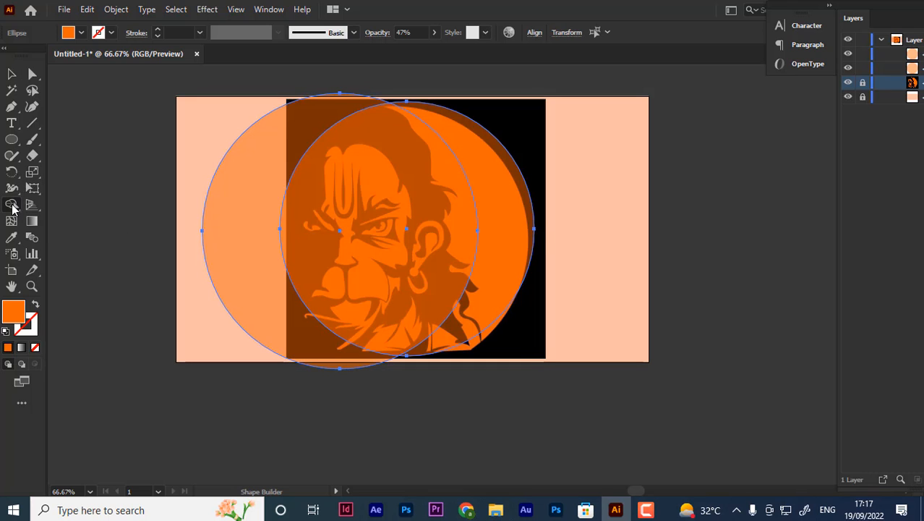
{"action": "left_click_drag", "start_coordinate": [231, 218], "coordinate": [371, 223]}
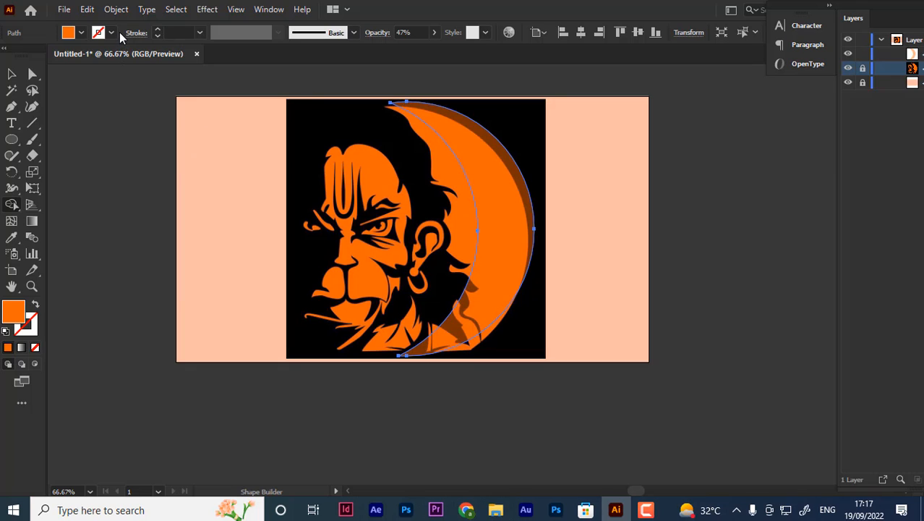
- Check the crescent with the face image and background temporarily hidden, and delete the crescent
{"action": "left_click", "coordinate": [849, 68]}
{"action": "left_click", "coordinate": [849, 82]}
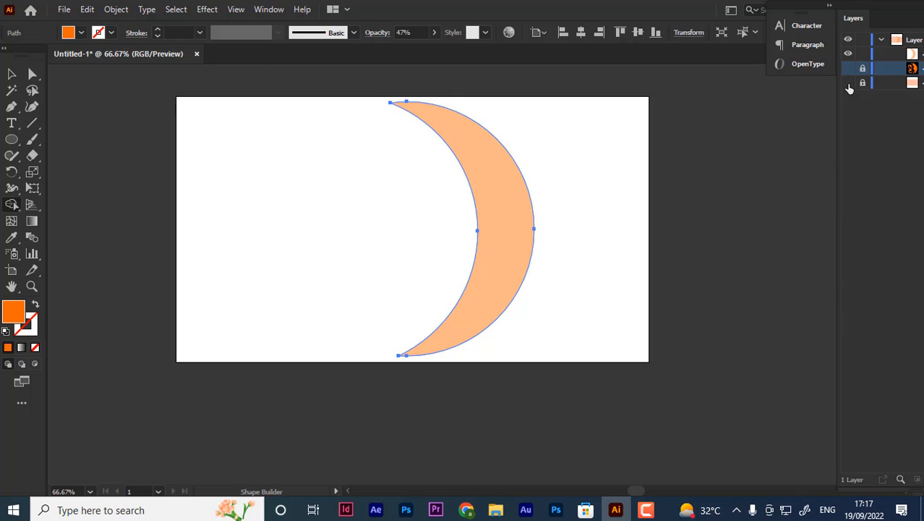
{"action": "left_click", "coordinate": [849, 84]}
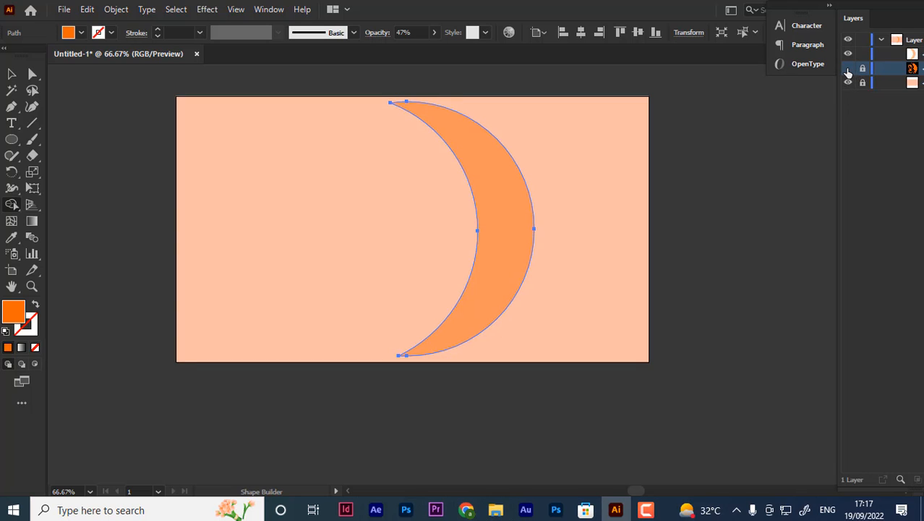
{"action": "left_click", "coordinate": [849, 83]}
{"action": "left_click", "coordinate": [849, 83]}
{"action": "left_click", "coordinate": [848, 69]}
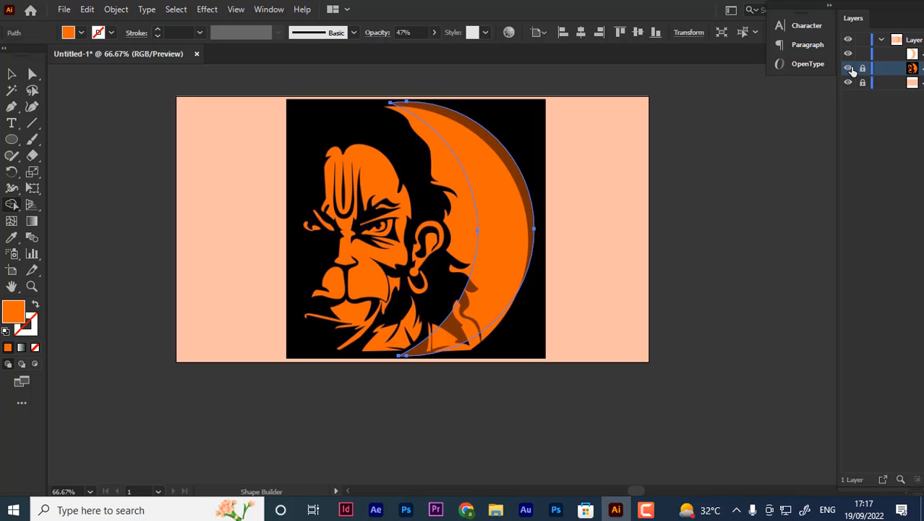
{"action": "left_click", "coordinate": [919, 55]}
{"action": "key", "text": "Delete"}
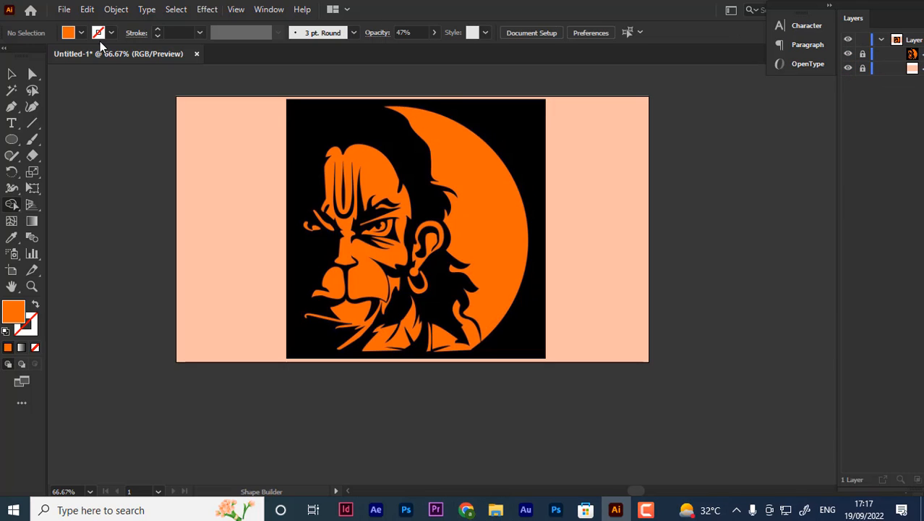
- Draw a new orange circle about the artboard's full height and center it over the face image
{"action": "left_click", "coordinate": [12, 139]}
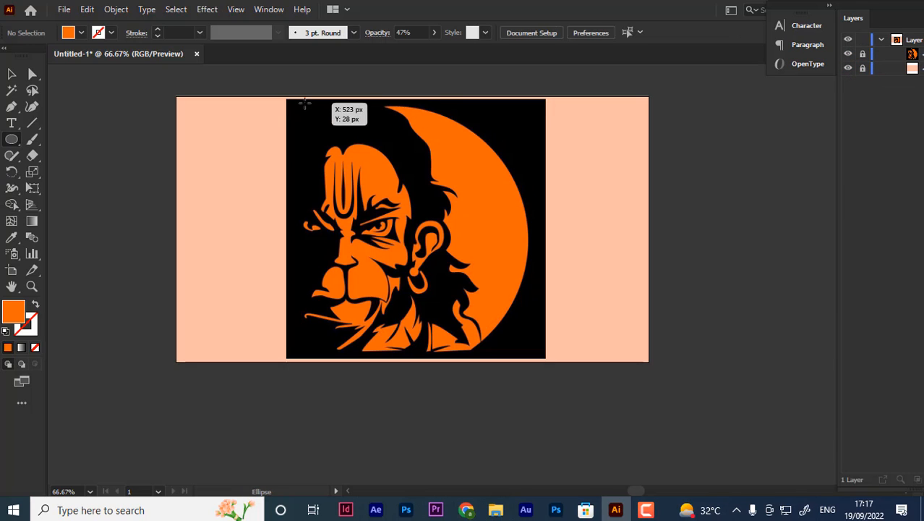
{"action": "left_click_drag", "start_coordinate": [304, 104], "coordinate": [572, 369]}
{"action": "key", "text": "v"}
{"action": "left_click_drag", "start_coordinate": [486, 232], "coordinate": [462, 225]}
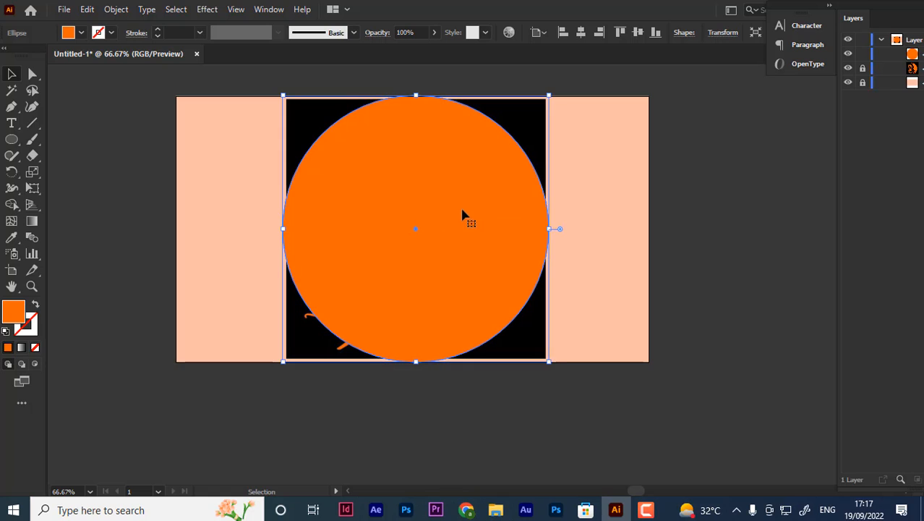
- Send the orange circle backward behind the face image and lock it
{"action": "left_click", "coordinate": [849, 55]}
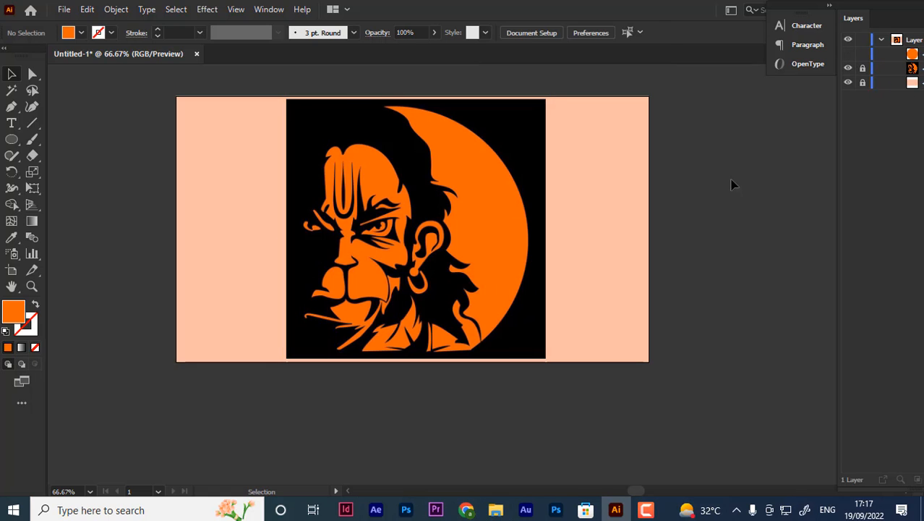
{"action": "left_click", "coordinate": [848, 55]}
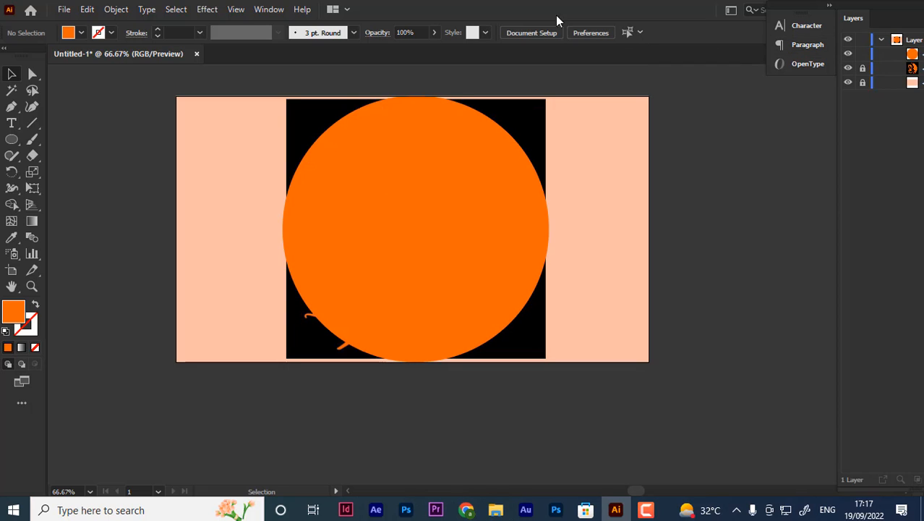
{"action": "right_click", "coordinate": [353, 203]}
{"action": "left_click", "coordinate": [391, 200]}
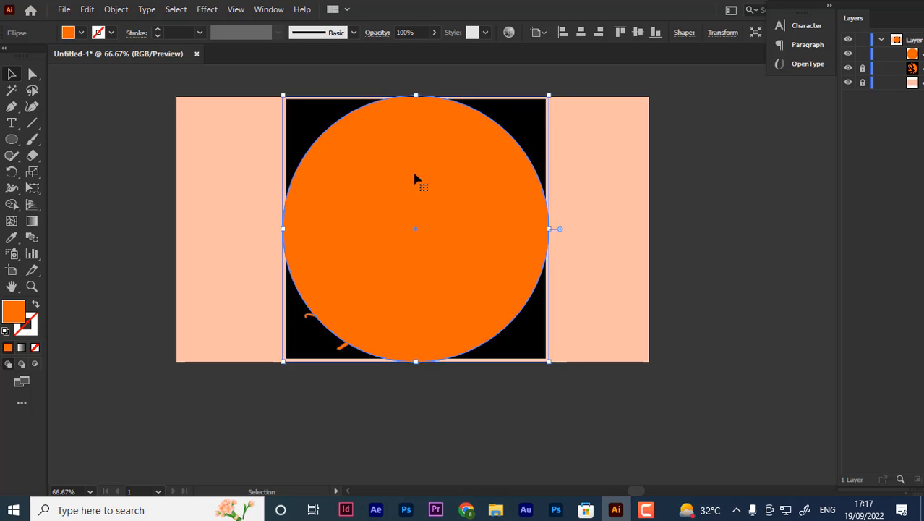
{"action": "right_click", "coordinate": [415, 177]}
{"action": "mouse_move", "coordinate": [462, 427]}
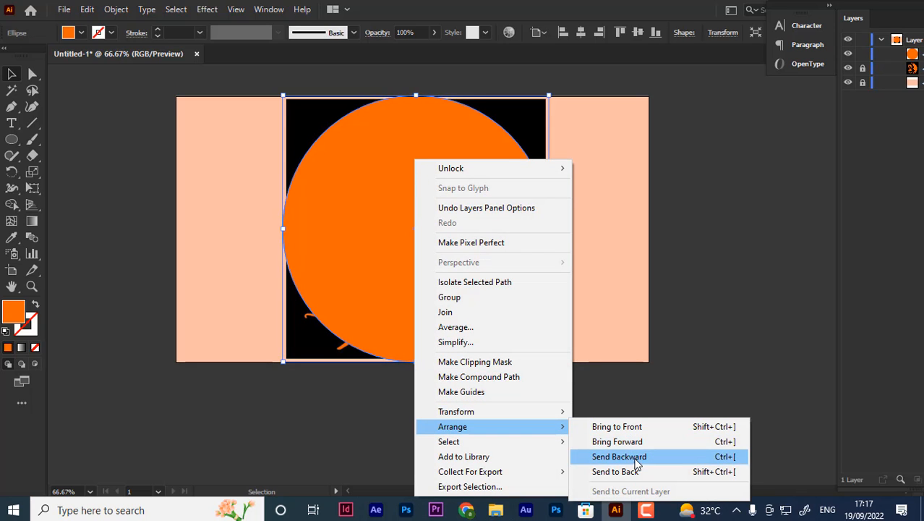
{"action": "left_click", "coordinate": [619, 456]}
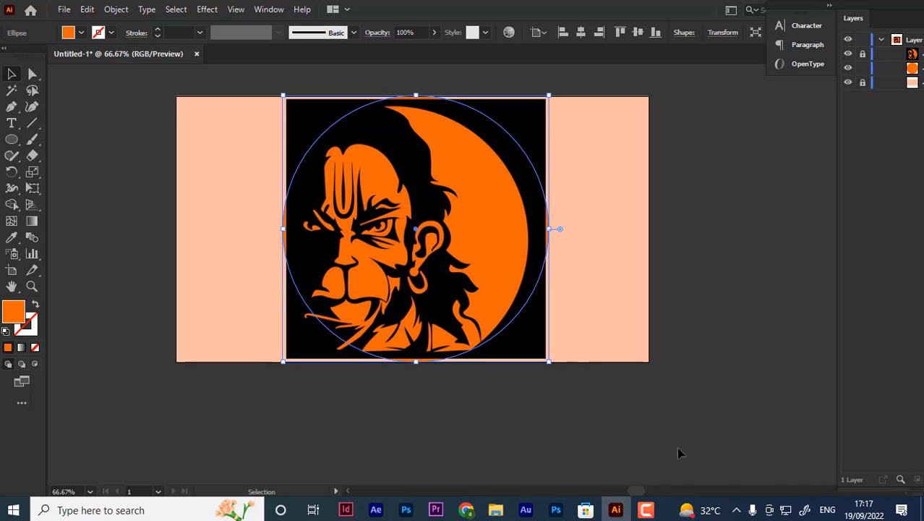
{"action": "left_click", "coordinate": [862, 69]}
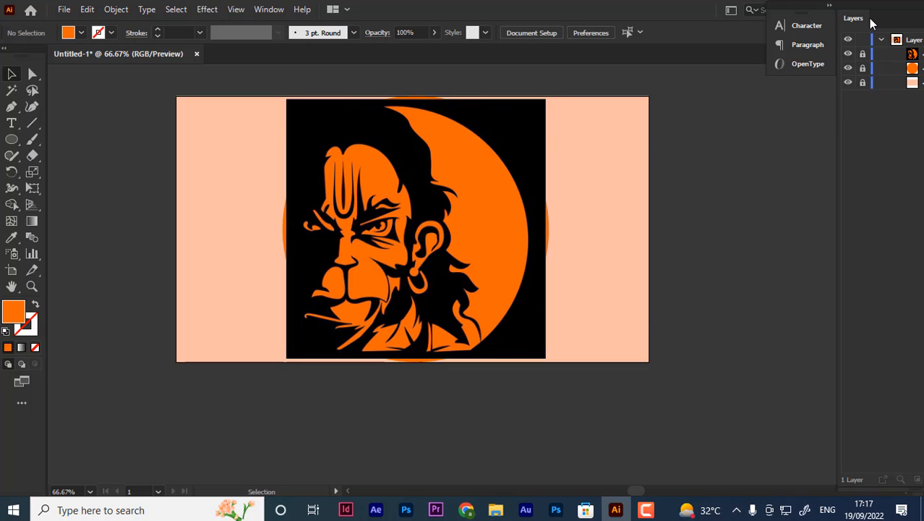
- Examine the face image at 100% zoom and activate the Pen tool
{"action": "key", "text": "ctrl+minus"}
{"action": "key", "text": "ctrl+plus"}
{"action": "key", "text": "ctrl+plus"}
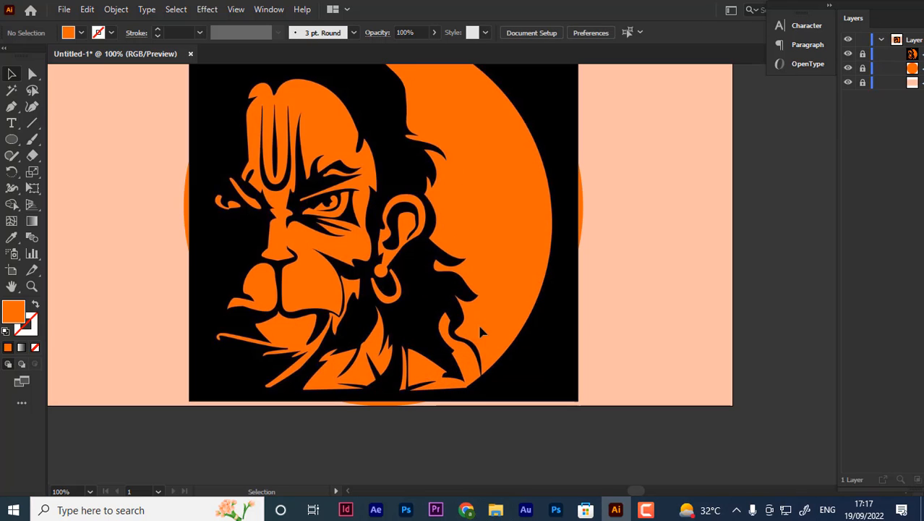
{"action": "scroll", "coordinate": [481, 331], "scroll_direction": "up", "scroll_amount": 3}
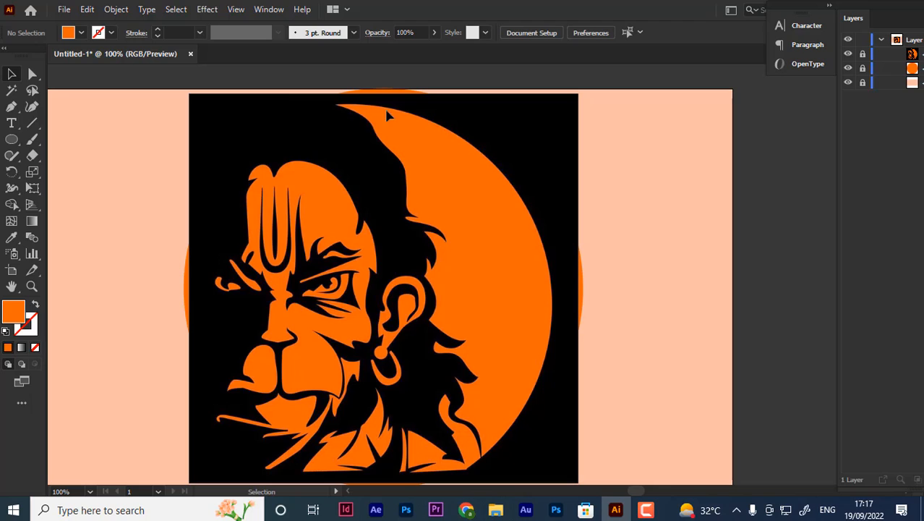
{"action": "scroll", "coordinate": [572, 197], "scroll_direction": "down", "scroll_amount": 1}
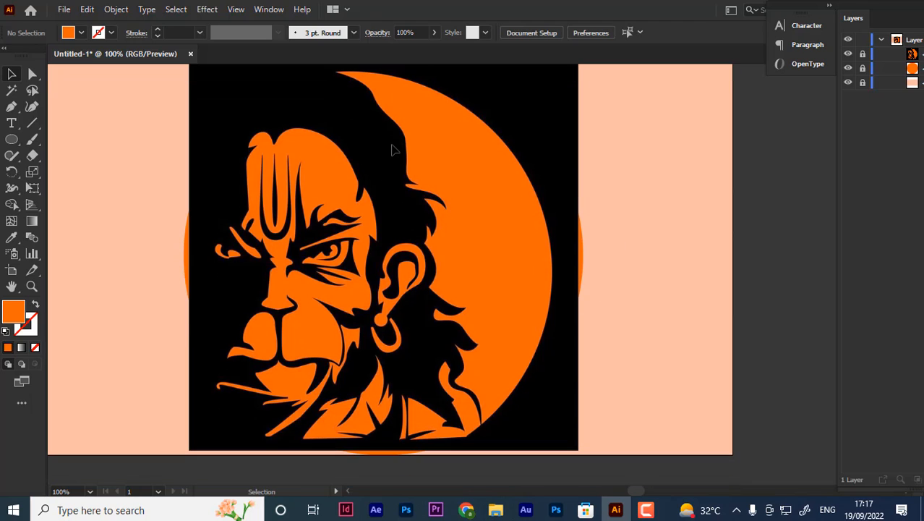
{"action": "left_click", "coordinate": [12, 107]}
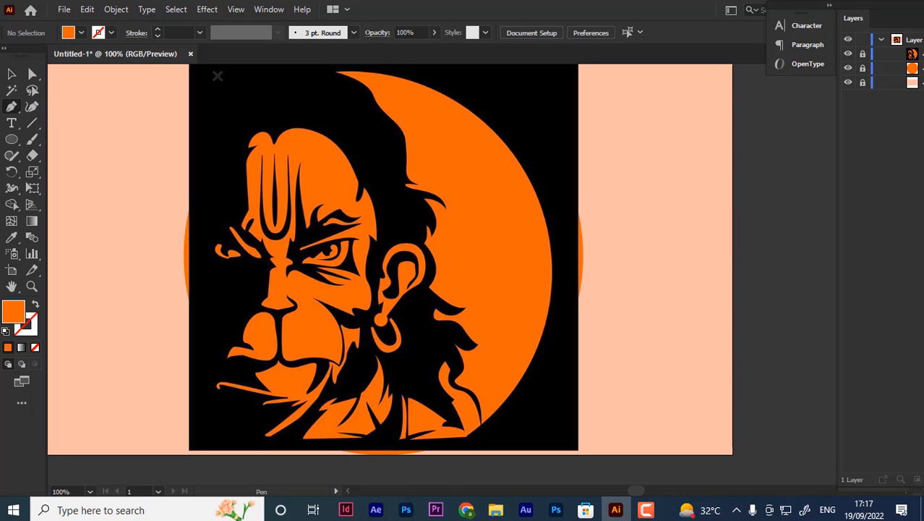
{"action": "scroll", "coordinate": [278, 121], "scroll_direction": "up", "scroll_amount": 2}
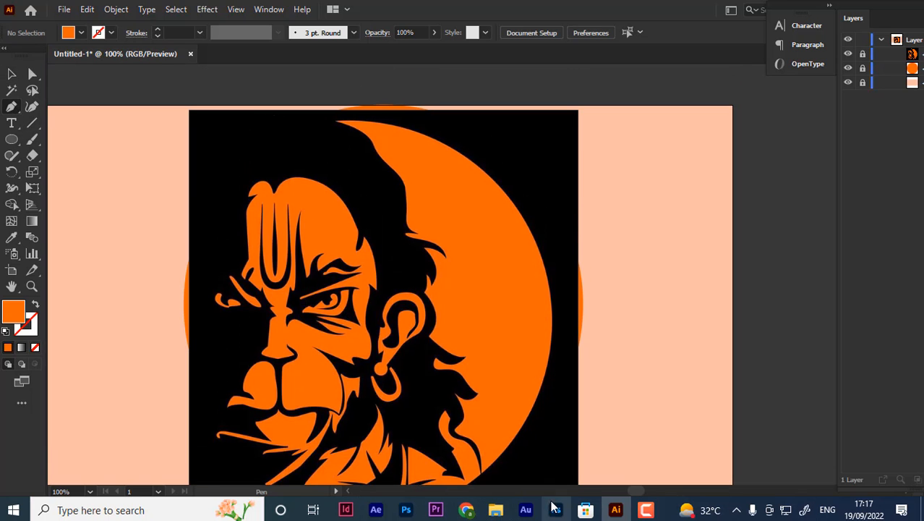
- Switch to Chrome and search Google Images for "LOGO hanuman VECTOR"
{"action": "mouse_move", "coordinate": [465, 510]}
{"action": "left_click", "coordinate": [423, 463]}
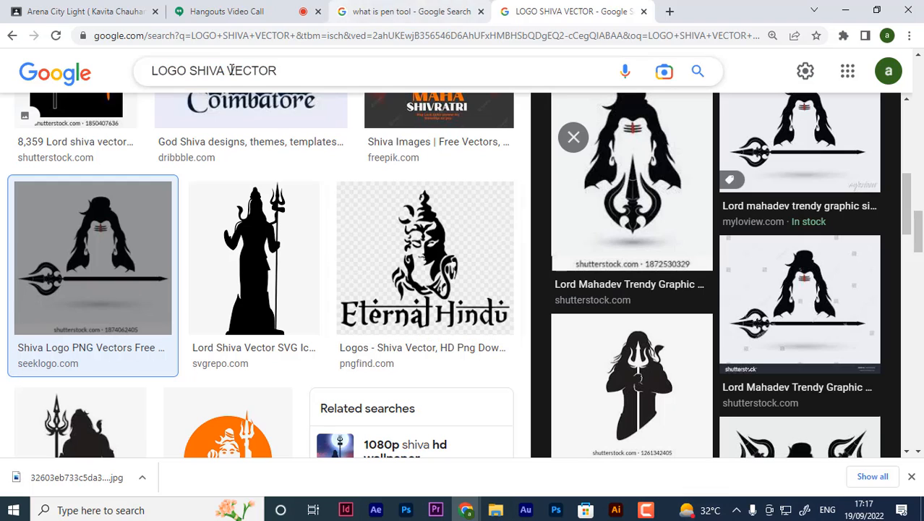
{"action": "left_click_drag", "start_coordinate": [190, 70], "coordinate": [234, 71]}
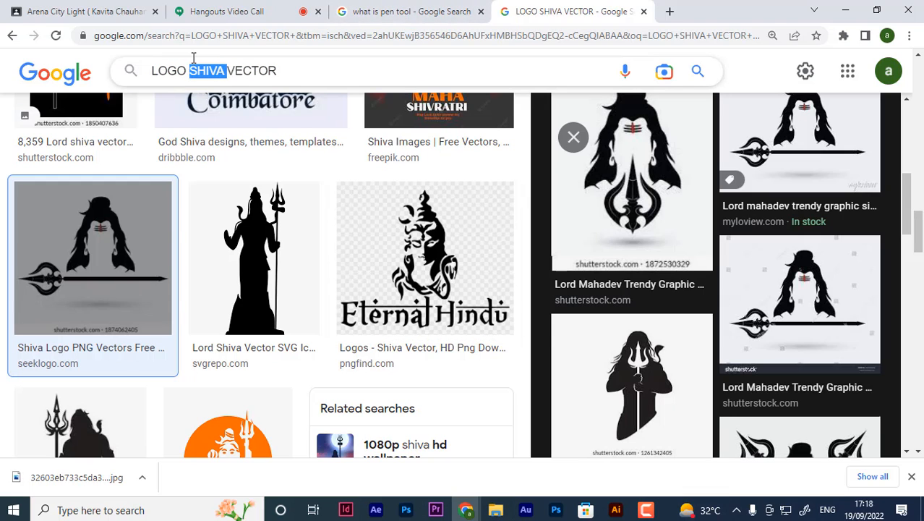
{"action": "key", "text": "BackSpace"}
{"action": "type", "text": "hanum"}
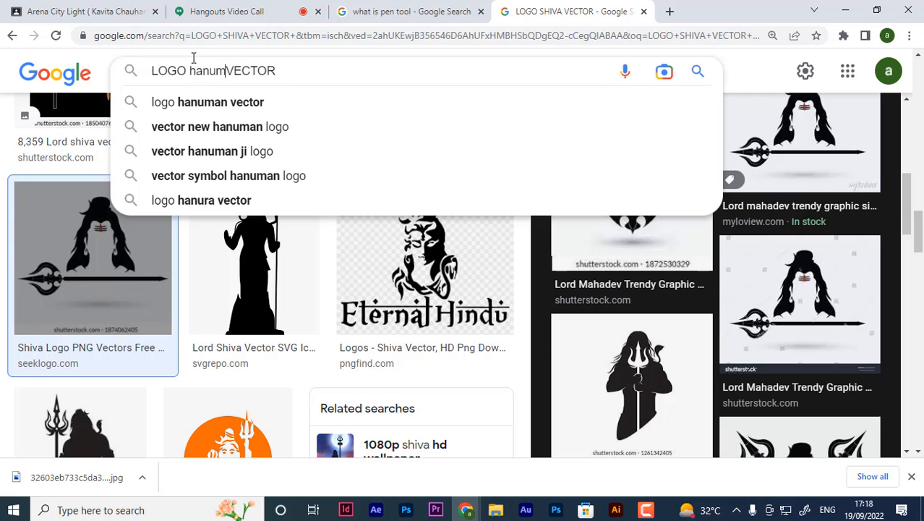
{"action": "type", "text": "anv"}
{"action": "key", "text": "Return"}
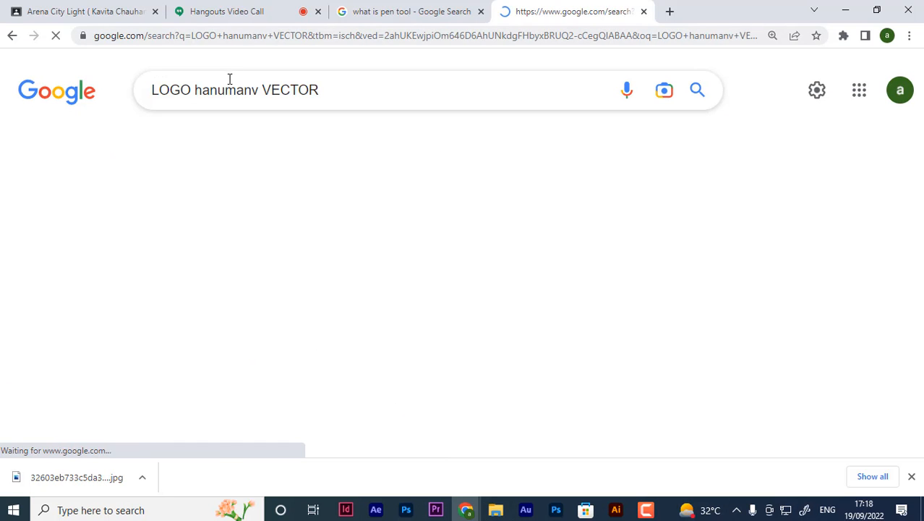
{"action": "left_click", "coordinate": [257, 90]}
{"action": "key", "text": "BackSpace"}
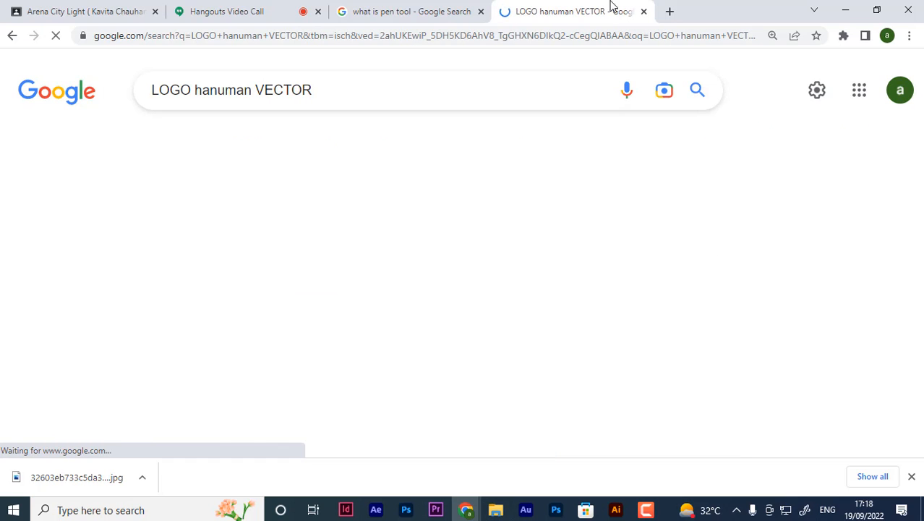
- Examine the Hanuman vector logo image results for design references and return to Illustrator
{"action": "scroll", "coordinate": [730, 228], "scroll_direction": "down", "scroll_amount": 1}
{"action": "scroll", "coordinate": [730, 228], "scroll_direction": "down", "scroll_amount": 2}
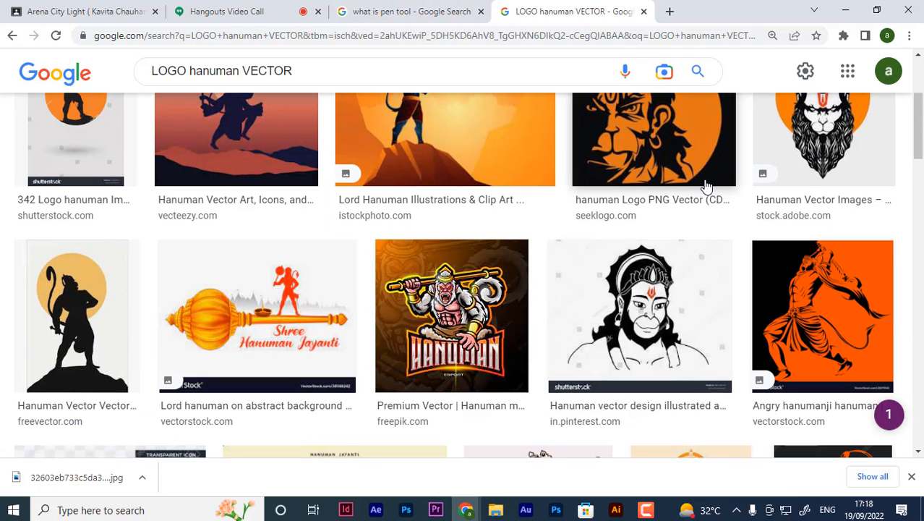
{"action": "scroll", "coordinate": [756, 230], "scroll_direction": "down", "scroll_amount": 3}
{"action": "scroll", "coordinate": [780, 329], "scroll_direction": "down", "scroll_amount": 4}
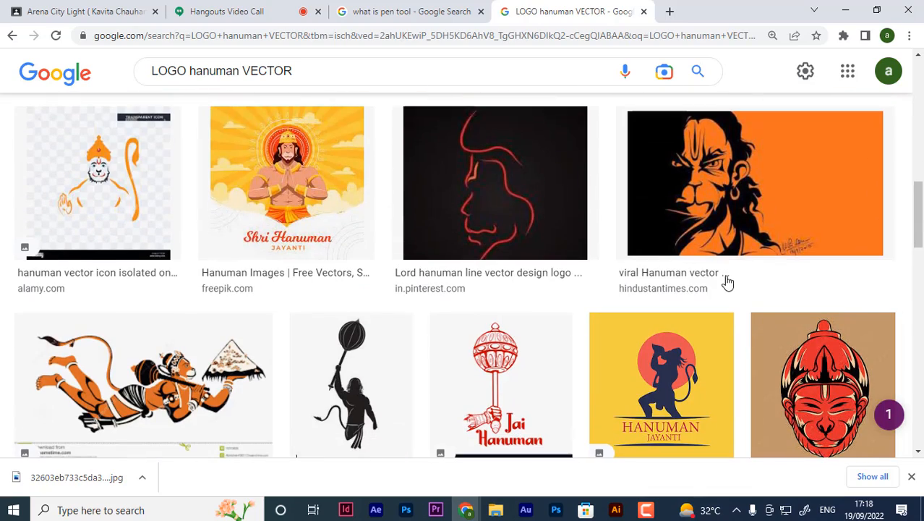
{"action": "scroll", "coordinate": [739, 325], "scroll_direction": "down", "scroll_amount": 2}
{"action": "scroll", "coordinate": [598, 322], "scroll_direction": "down", "scroll_amount": 3}
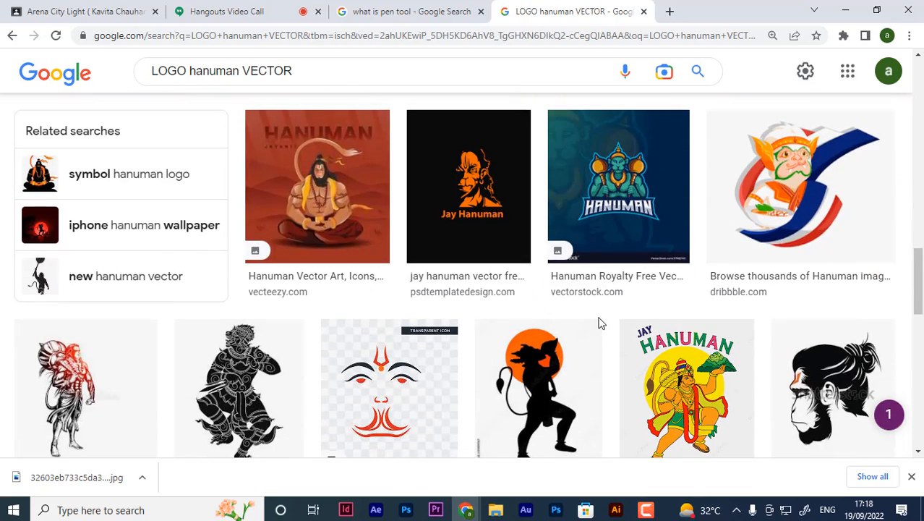
{"action": "scroll", "coordinate": [604, 311], "scroll_direction": "down", "scroll_amount": 3}
{"action": "scroll", "coordinate": [612, 268], "scroll_direction": "down", "scroll_amount": 5}
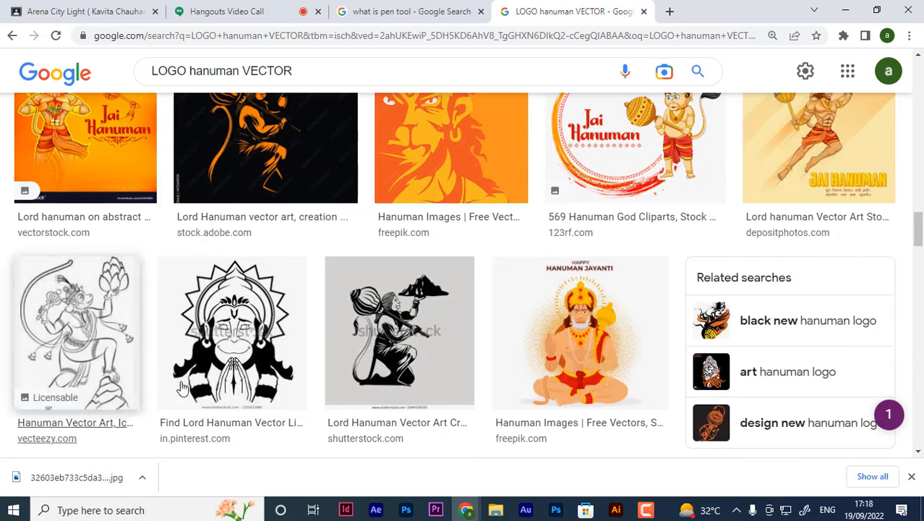
{"action": "scroll", "coordinate": [468, 361], "scroll_direction": "down", "scroll_amount": 5}
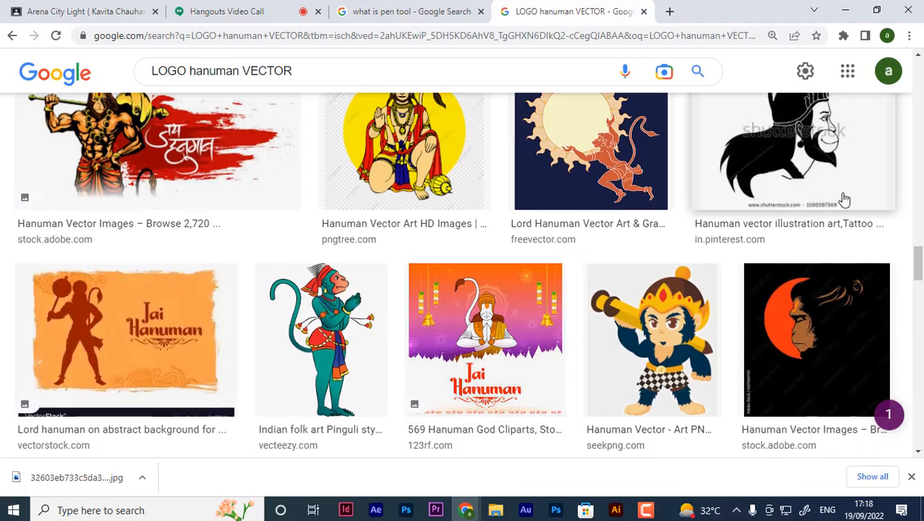
{"action": "left_click", "coordinate": [845, 10]}
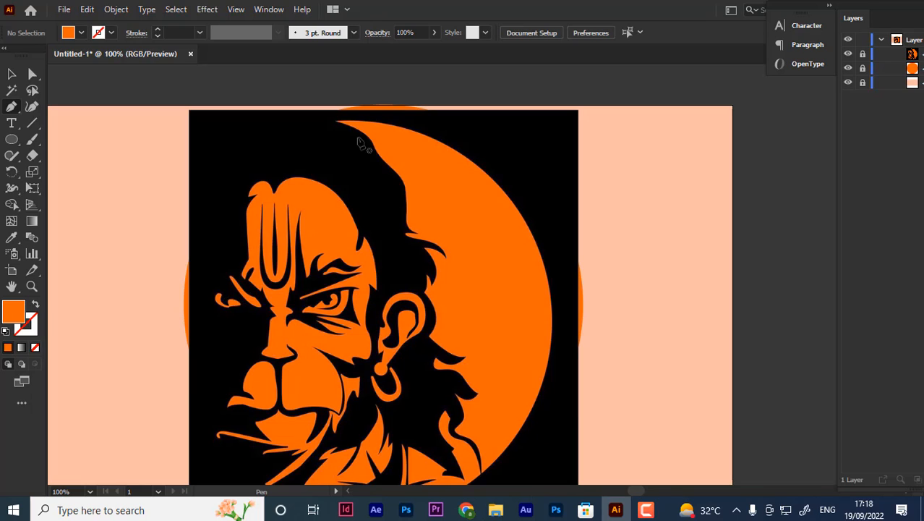
- Start a Pen path with an orange stroke and no fill at the crescent's upper tip, tracing the head outline to its outward bend
{"action": "left_click", "coordinate": [335, 122]}
{"action": "left_click_drag", "start_coordinate": [378, 153], "coordinate": [9, 332]}
{"action": "left_click", "coordinate": [35, 306]}
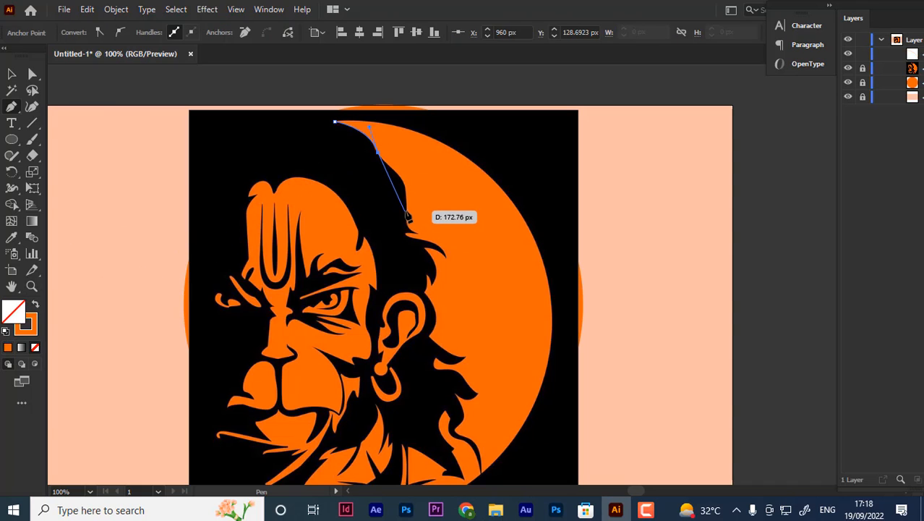
{"action": "left_click_drag", "start_coordinate": [407, 209], "coordinate": [403, 232]}
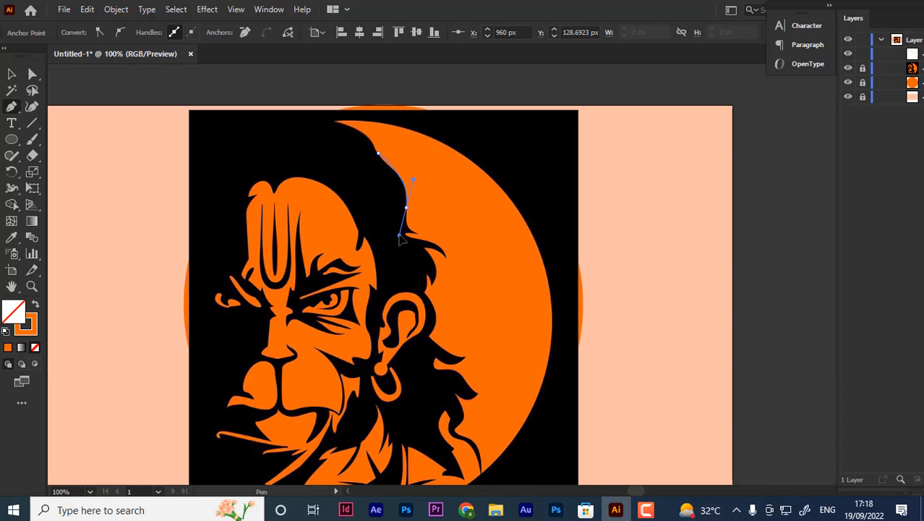
{"action": "key", "text": "ctrl+z"}
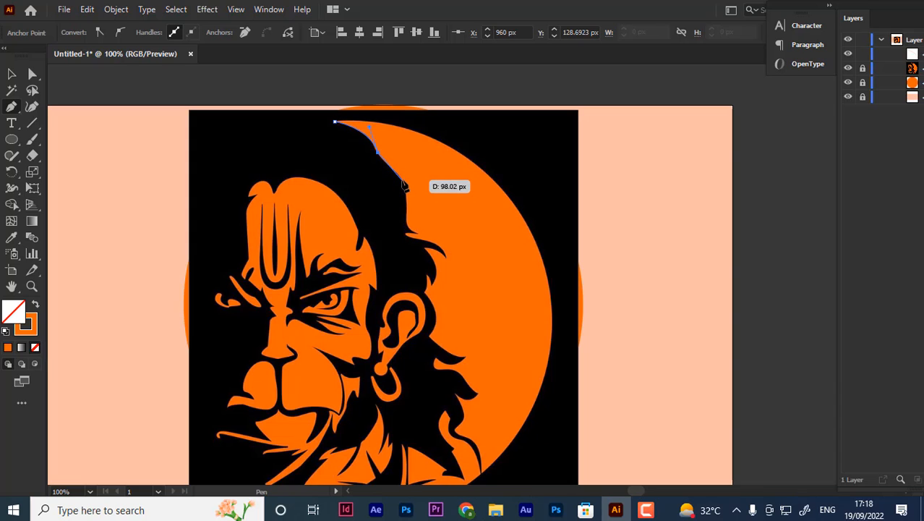
{"action": "left_click_drag", "start_coordinate": [402, 181], "coordinate": [408, 188]}
{"action": "left_click", "coordinate": [403, 180]}
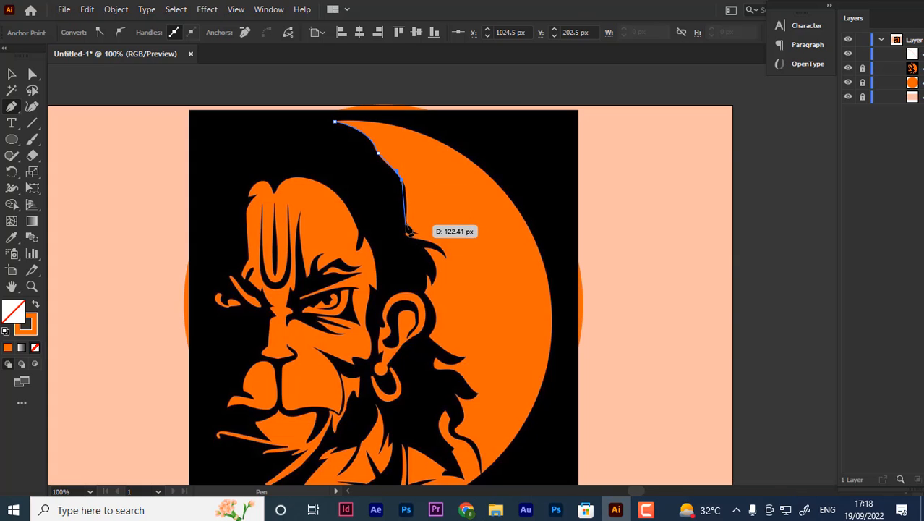
- Extend the Pen path down the back of the head and around the small pointed notch above the first hair tuft
{"action": "left_click", "coordinate": [407, 231]}
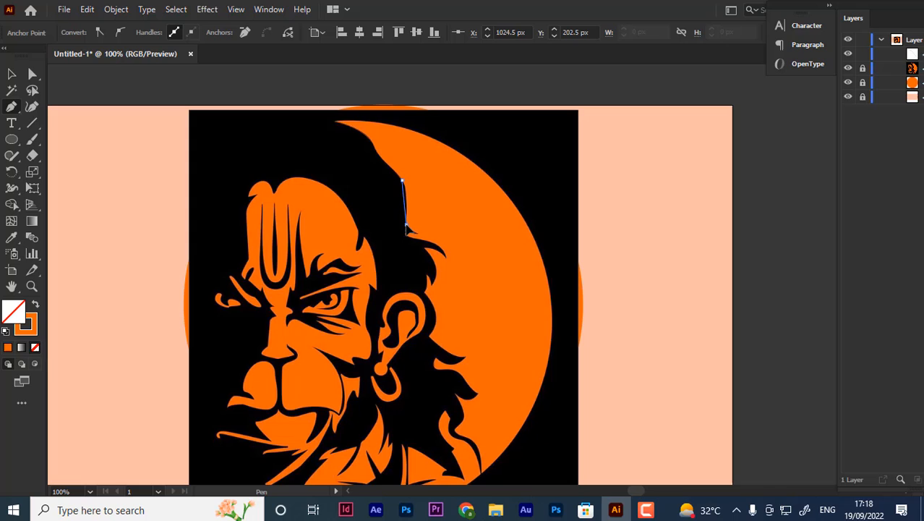
{"action": "left_click", "coordinate": [406, 225]}
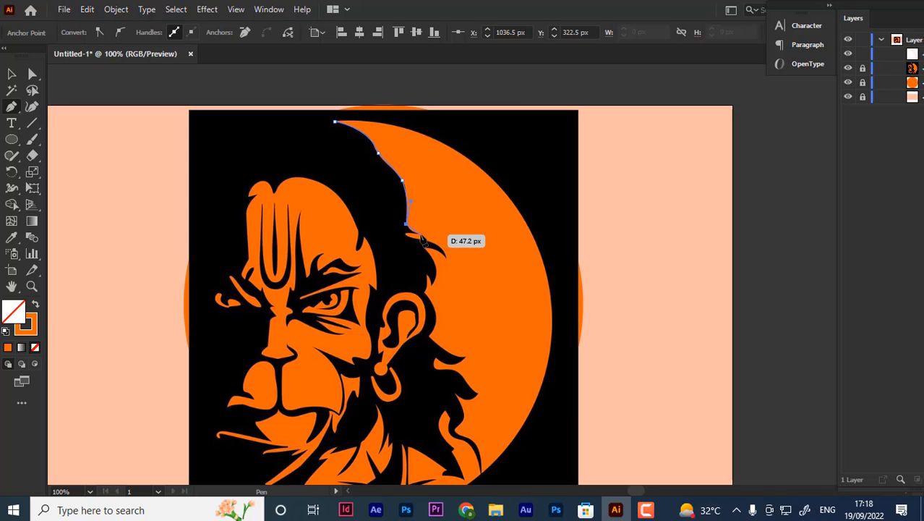
{"action": "left_click", "coordinate": [418, 233]}
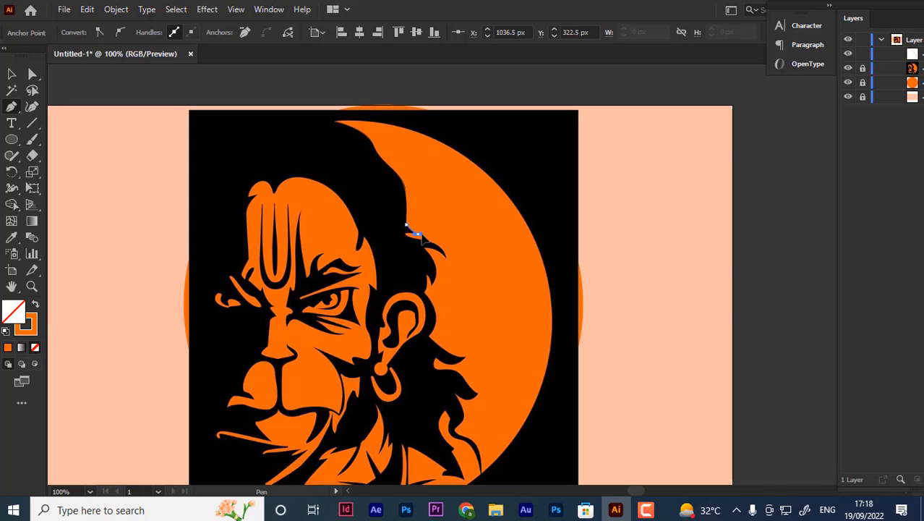
{"action": "left_click_drag", "start_coordinate": [424, 235], "coordinate": [423, 233]}
{"action": "left_click", "coordinate": [417, 235]}
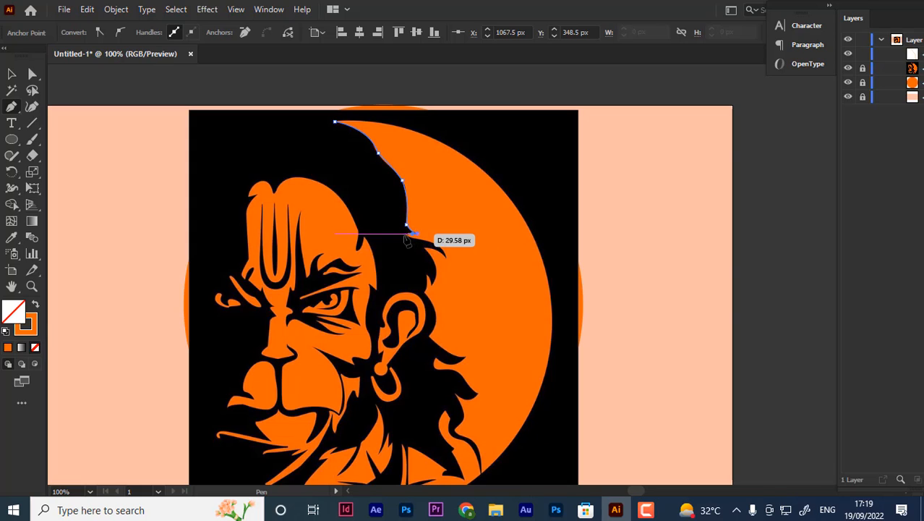
{"action": "left_click", "coordinate": [403, 235]}
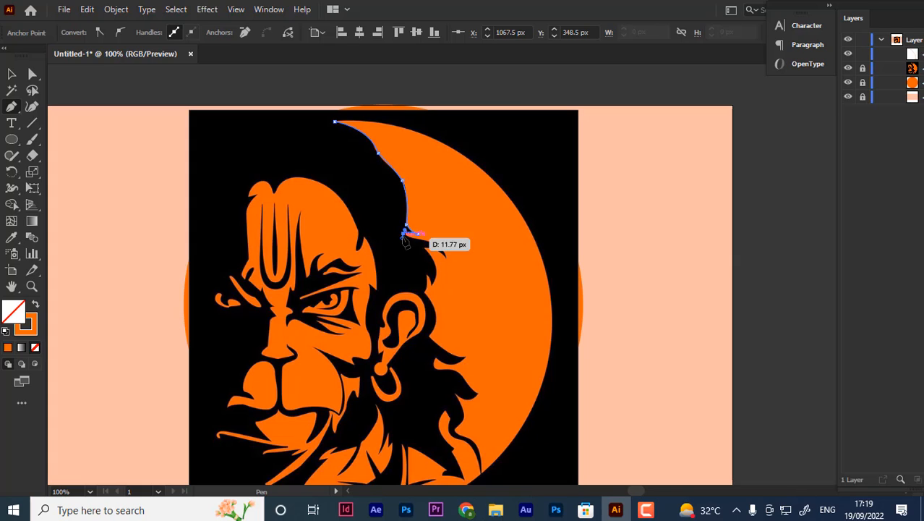
{"action": "left_click", "coordinate": [445, 253]}
{"action": "left_click_drag", "start_coordinate": [448, 274], "coordinate": [442, 261]}
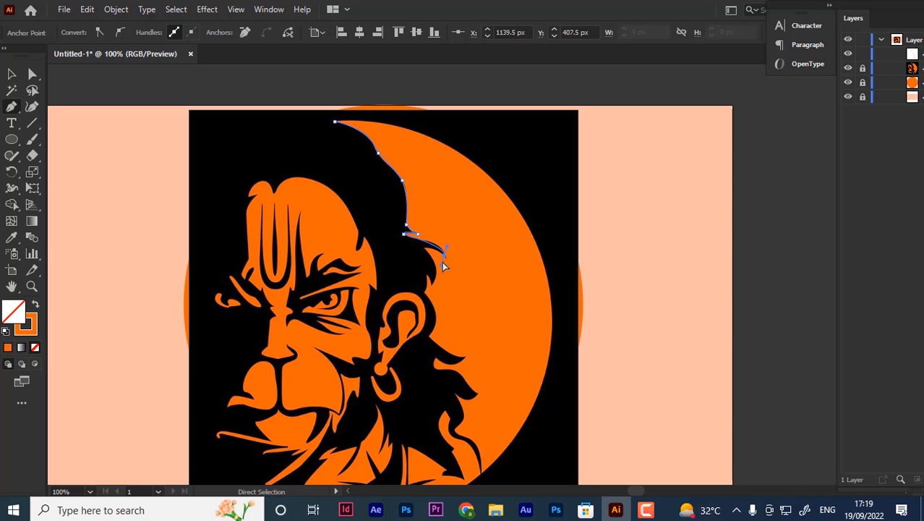
{"action": "key", "text": "ctrl+z"}
- Trace the first hair tuft with the Pen path from the notch to its tip and back along its underside at 200% zoom
{"action": "key", "text": "ctrl+plus"}
{"action": "key", "text": "ctrl+plus"}
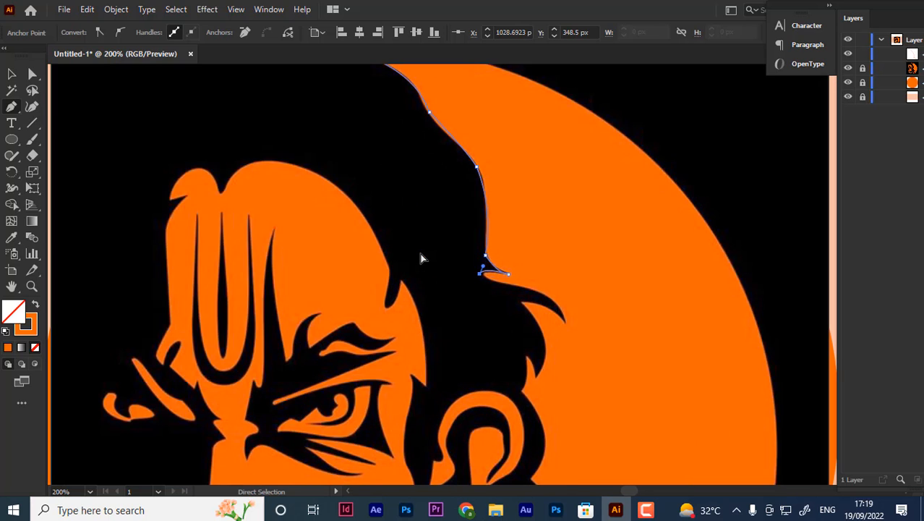
{"action": "left_click", "coordinate": [549, 298]}
{"action": "key", "text": "ctrl+z"}
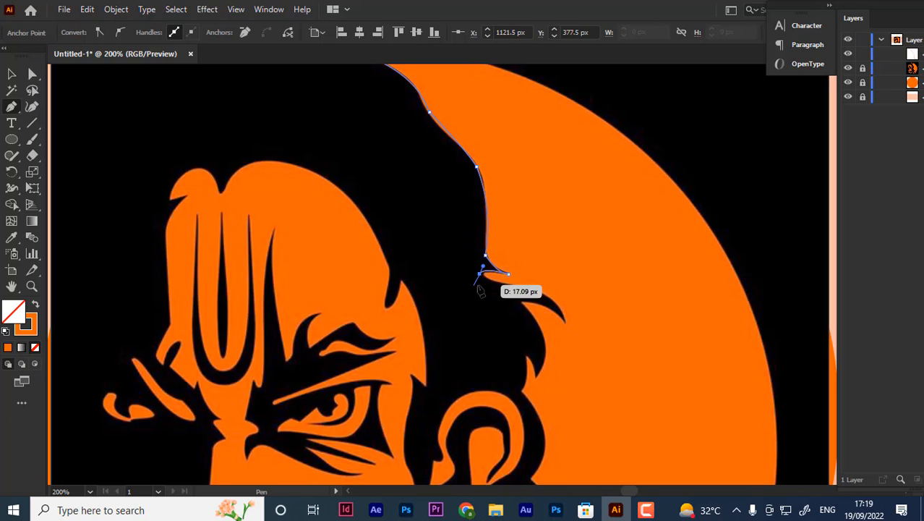
{"action": "left_click", "coordinate": [498, 284]}
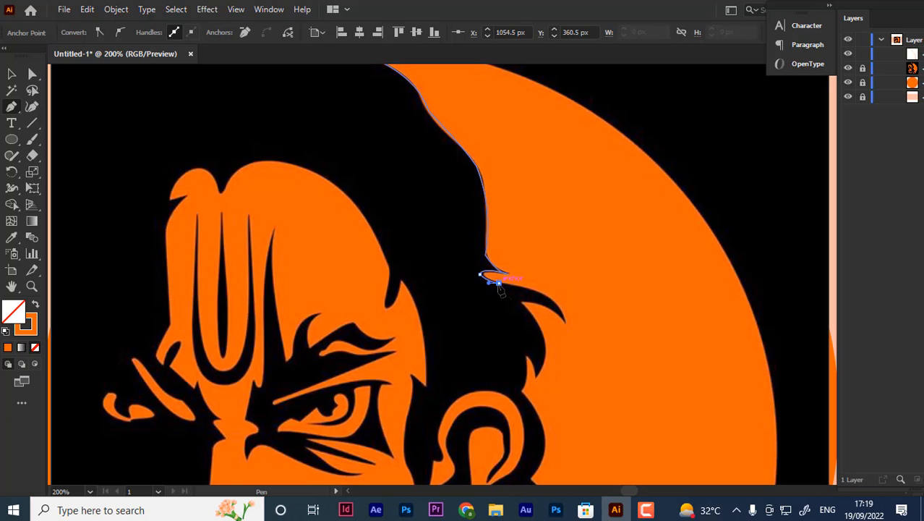
{"action": "left_click_drag", "start_coordinate": [565, 323], "coordinate": [568, 356]}
{"action": "left_click", "coordinate": [566, 326]}
{"action": "left_click", "coordinate": [520, 304]}
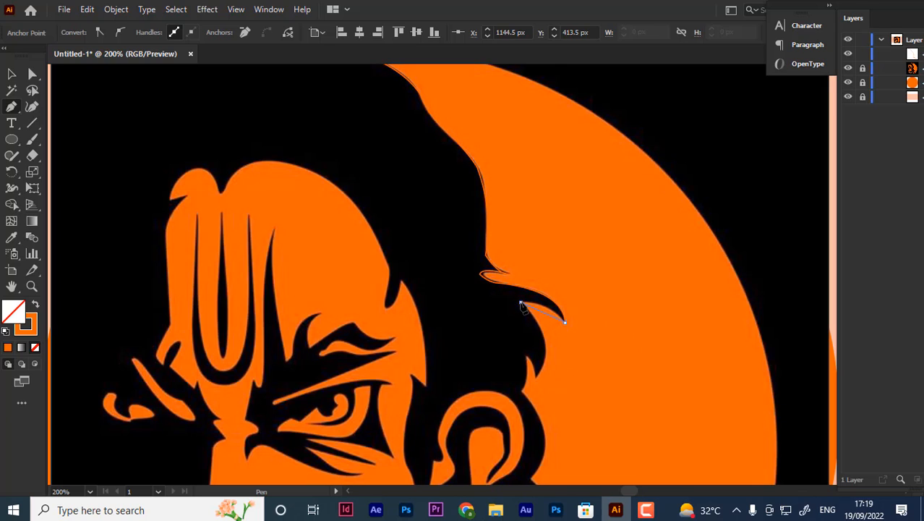
{"action": "left_click_drag", "start_coordinate": [504, 309], "coordinate": [494, 304]}
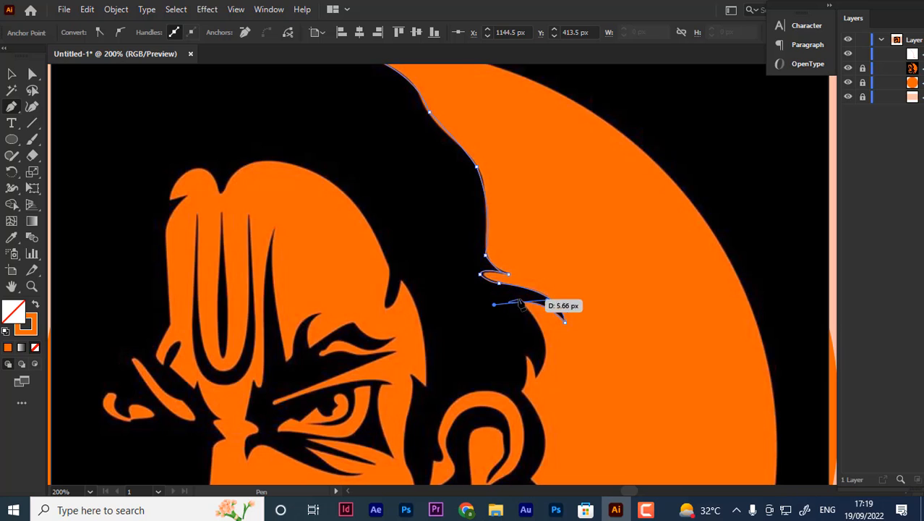
- Continue the Pen path around the next hair lock and the narrow notch beneath it, down to just above the ear
{"action": "scroll", "coordinate": [523, 308], "scroll_direction": "down", "scroll_amount": 3}
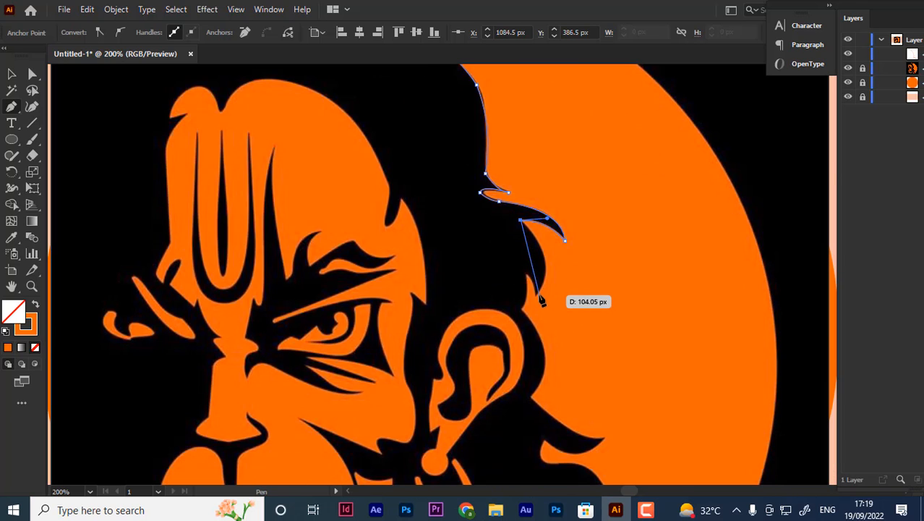
{"action": "left_click_drag", "start_coordinate": [536, 295], "coordinate": [512, 324]}
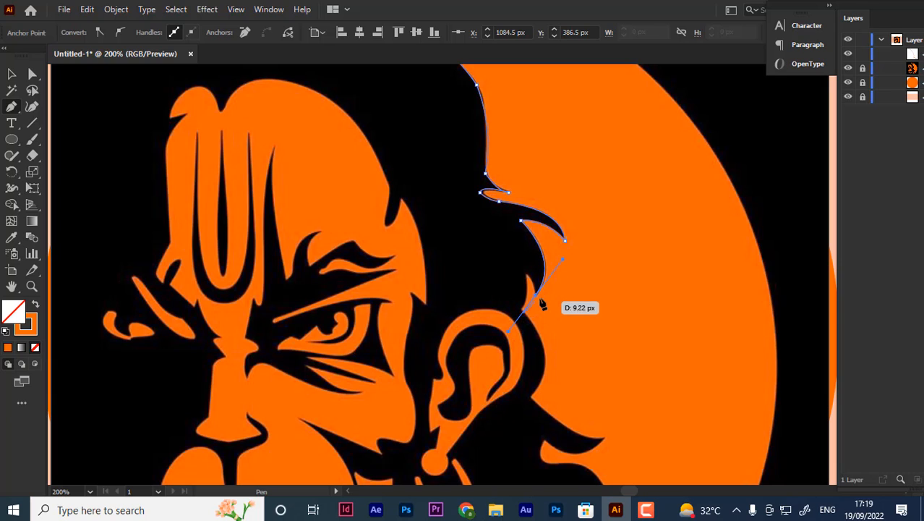
{"action": "left_click", "coordinate": [526, 274]}
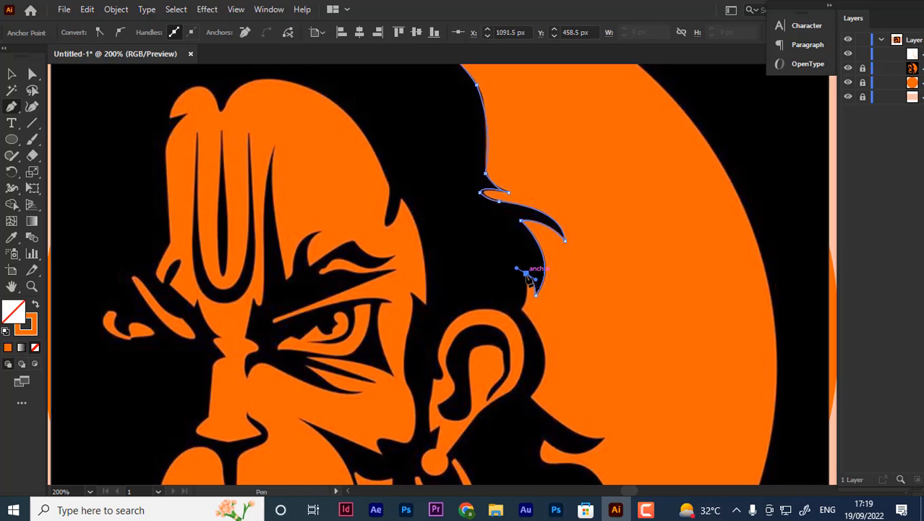
{"action": "scroll", "coordinate": [525, 268], "scroll_direction": "down", "scroll_amount": 2}
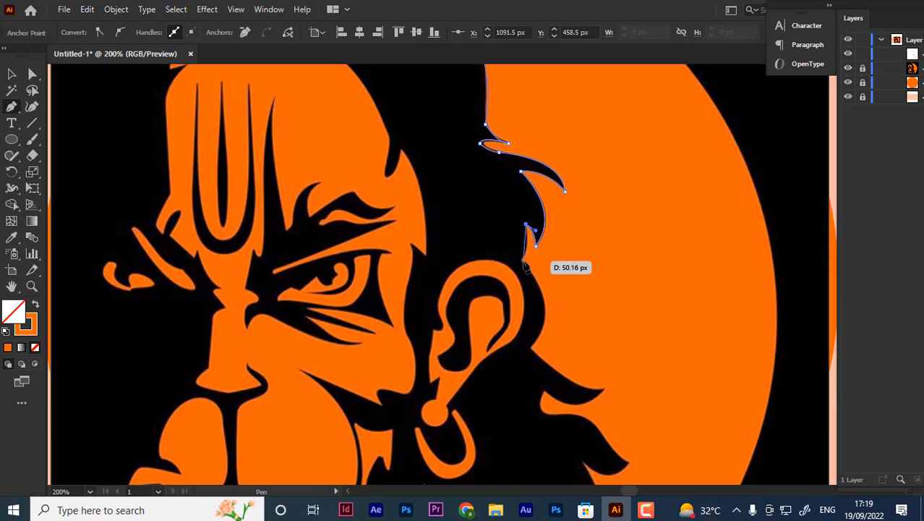
{"action": "left_click", "coordinate": [522, 260]}
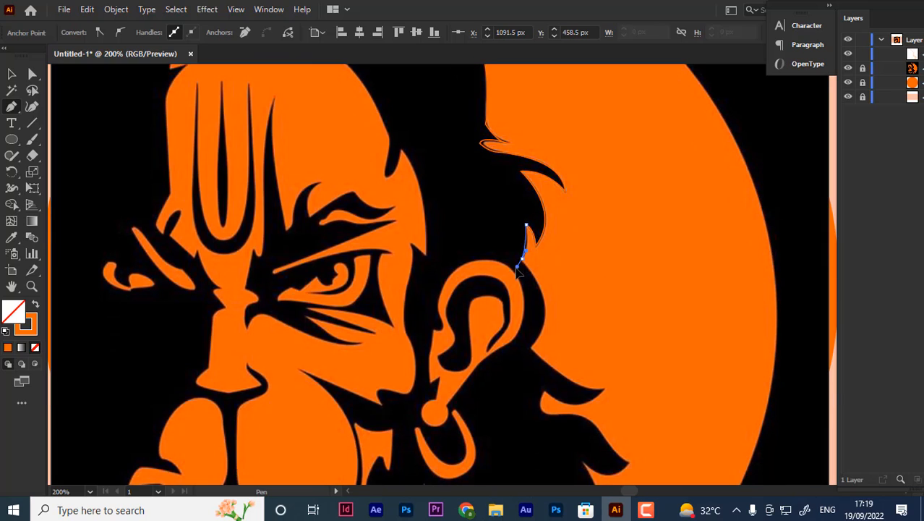
- Continue the Pen path along the curve behind the ear and around the pointed hair lock below it
{"action": "scroll", "coordinate": [535, 279], "scroll_direction": "down", "scroll_amount": 3}
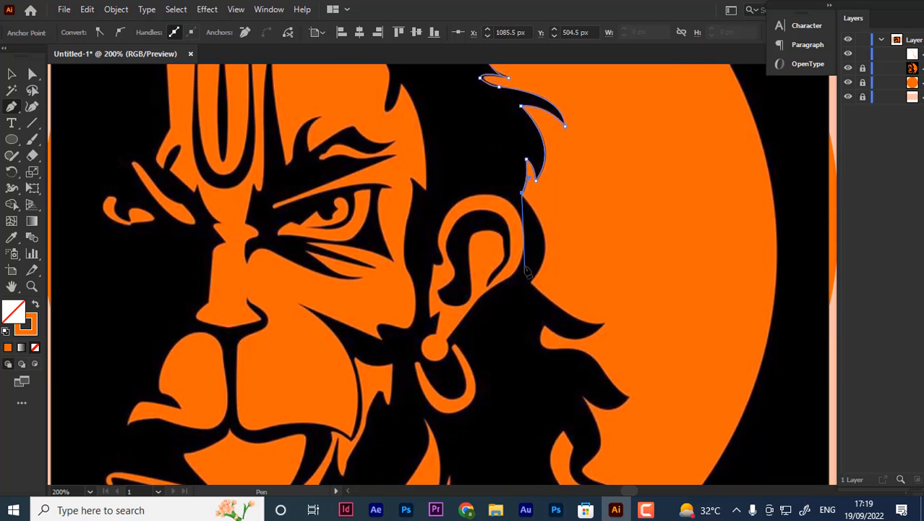
{"action": "left_click_drag", "start_coordinate": [533, 282], "coordinate": [496, 323]}
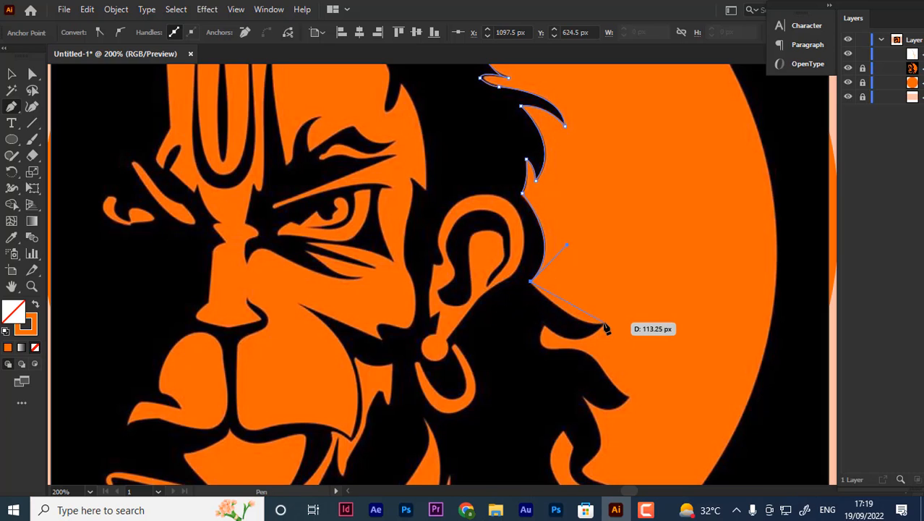
{"action": "left_click_drag", "start_coordinate": [603, 323], "coordinate": [636, 324]}
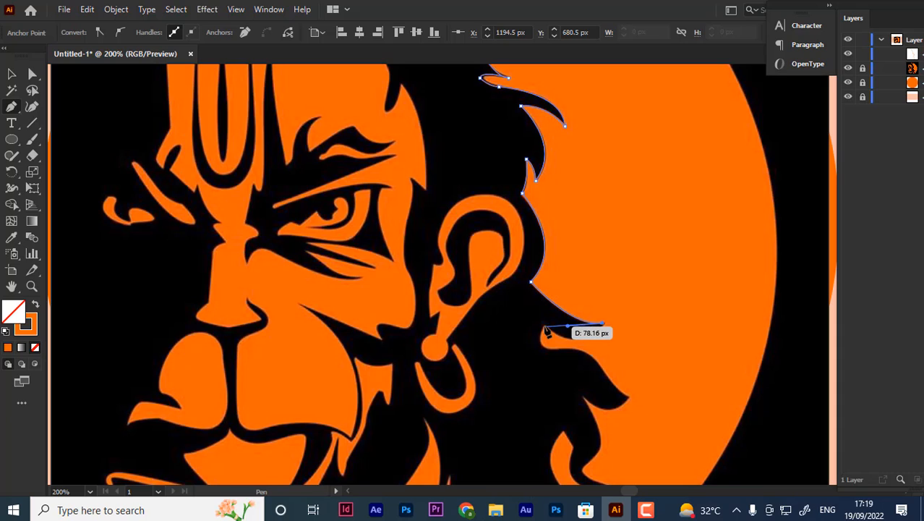
{"action": "left_click_drag", "start_coordinate": [528, 322], "coordinate": [574, 323]}
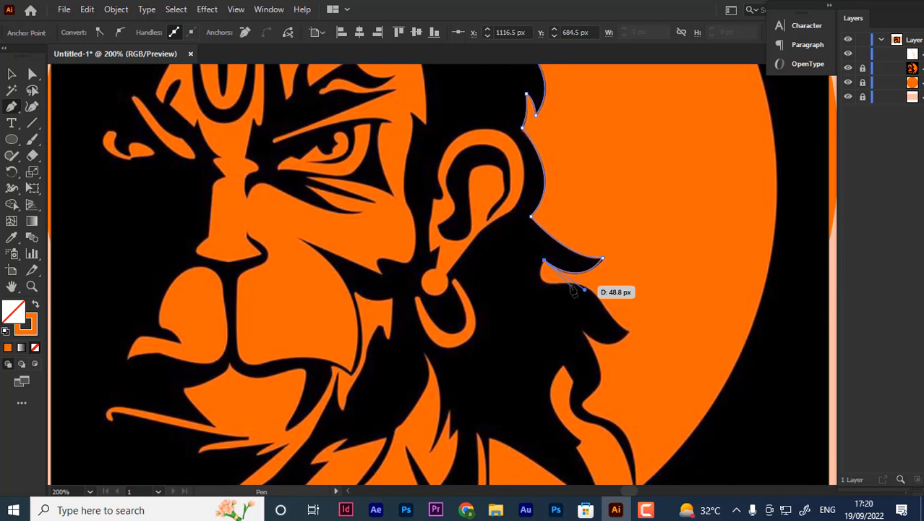
- Continue the Pen path around the rounded notch beneath the pointed hair lock and along the start of the next lock
{"action": "left_click_drag", "start_coordinate": [569, 284], "coordinate": [547, 284]}
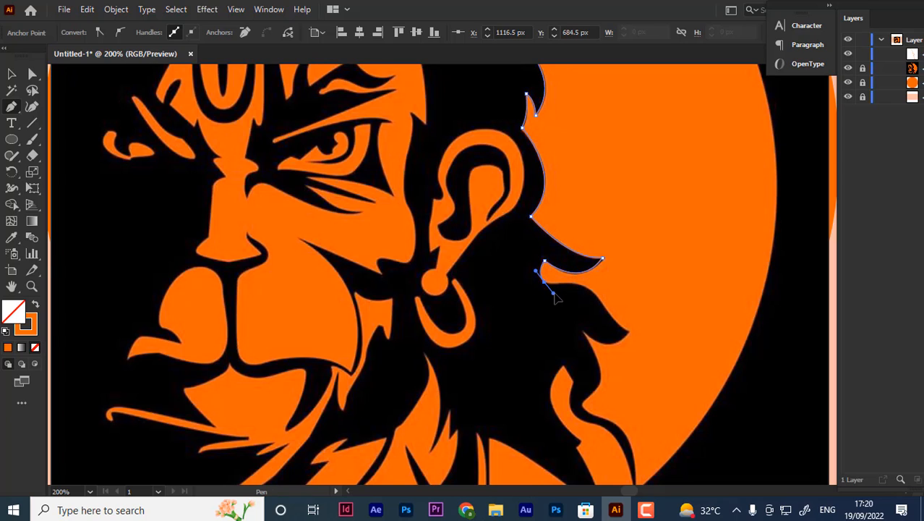
{"action": "left_click_drag", "start_coordinate": [590, 310], "coordinate": [583, 289]}
{"action": "left_click", "coordinate": [544, 281]}
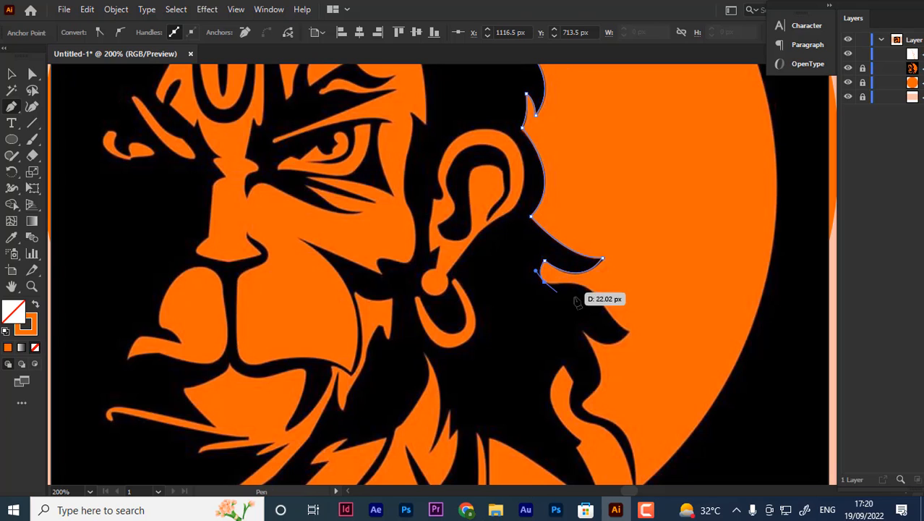
{"action": "left_click", "coordinate": [576, 281]}
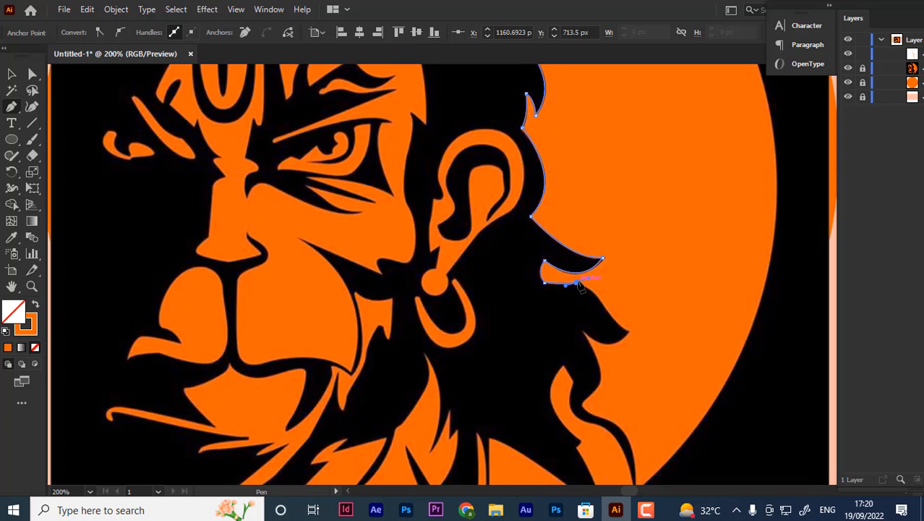
- Trace the next hair lock with the Pen path down to its pointed tip and back along its underside to the inner corner
{"action": "left_click", "coordinate": [608, 311]}
{"action": "left_click", "coordinate": [607, 311]}
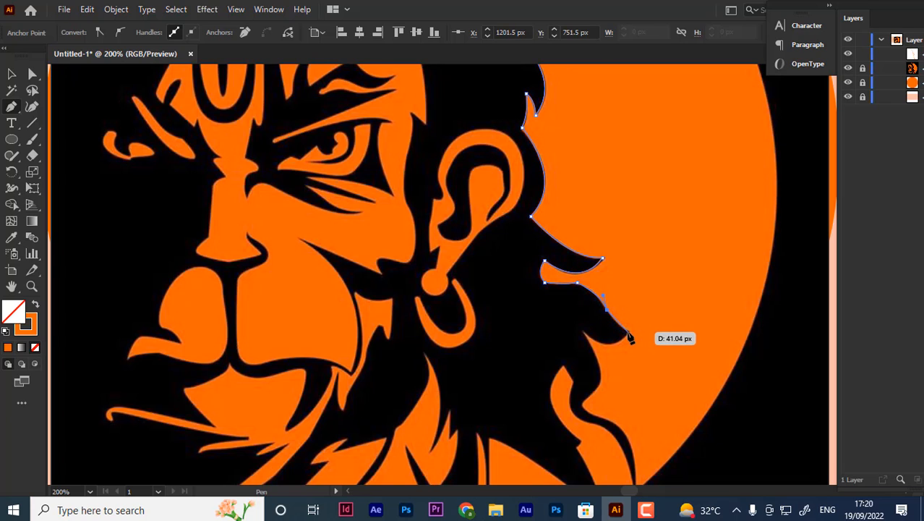
{"action": "left_click_drag", "start_coordinate": [629, 334], "coordinate": [636, 336]}
{"action": "left_click", "coordinate": [628, 332]}
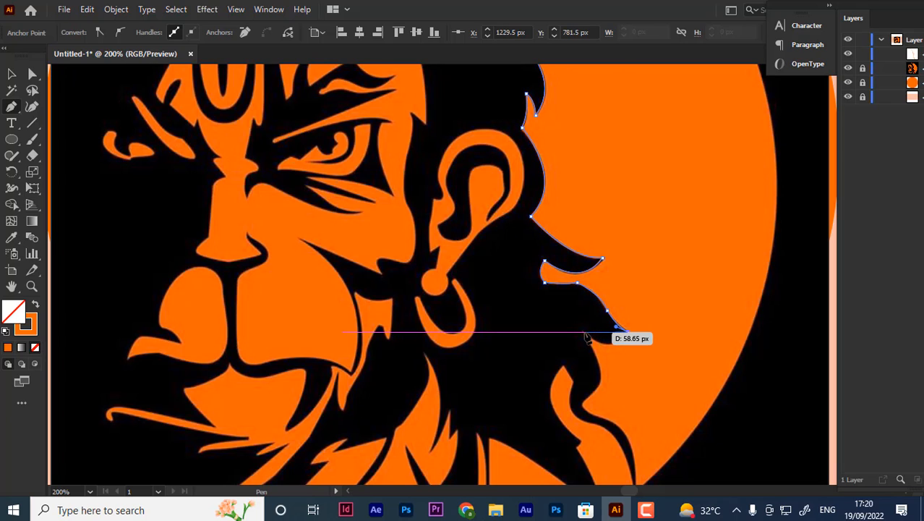
{"action": "left_click_drag", "start_coordinate": [585, 334], "coordinate": [578, 331]}
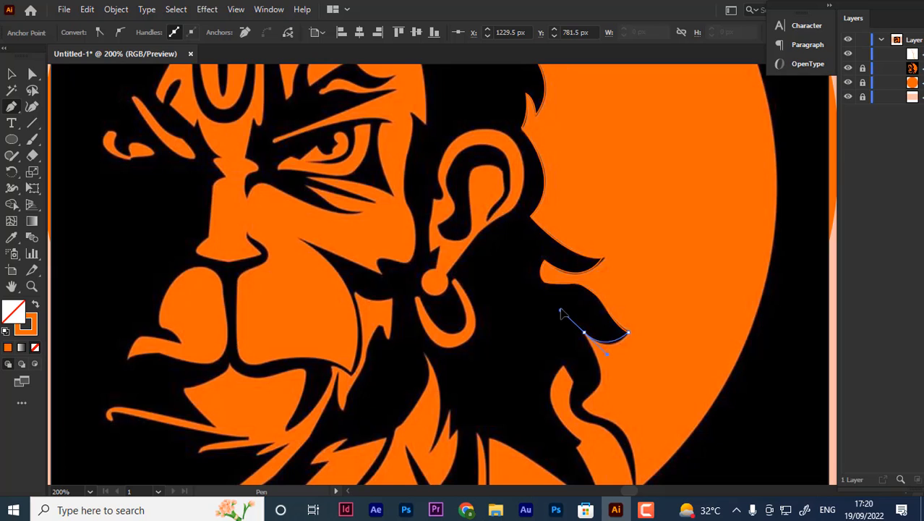
{"action": "left_click", "coordinate": [584, 332]}
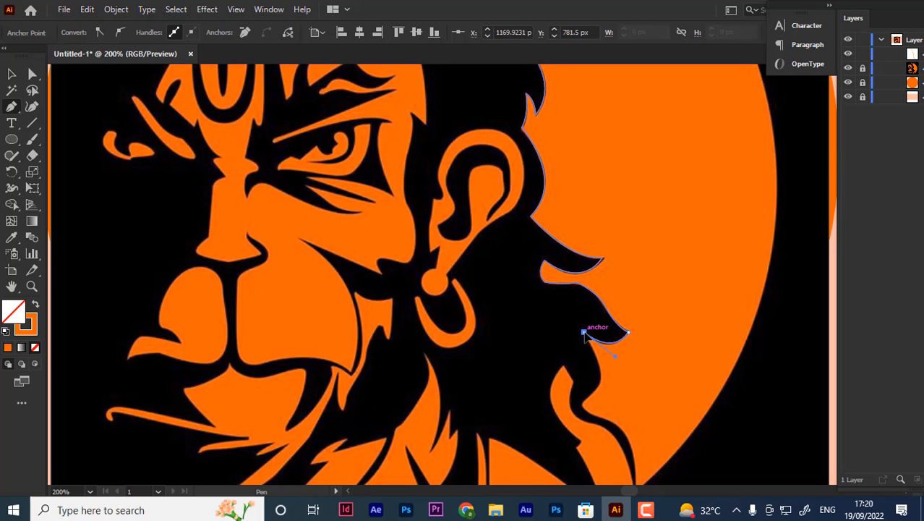
- Extend the Pen path down the bulging hair curve and in to the bend where the long thin lower lock begins
{"action": "scroll", "coordinate": [584, 331], "scroll_direction": "down", "scroll_amount": 2}
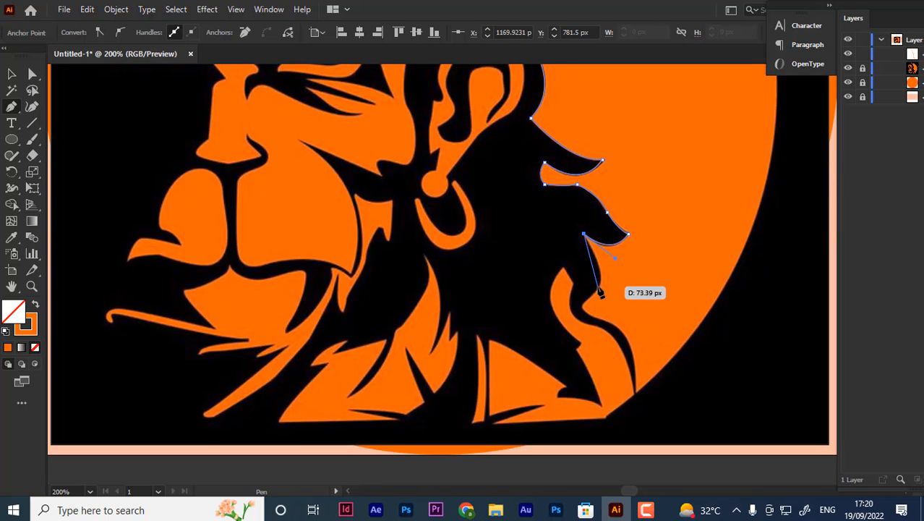
{"action": "left_click_drag", "start_coordinate": [598, 287], "coordinate": [597, 325]}
{"action": "left_click", "coordinate": [598, 286]}
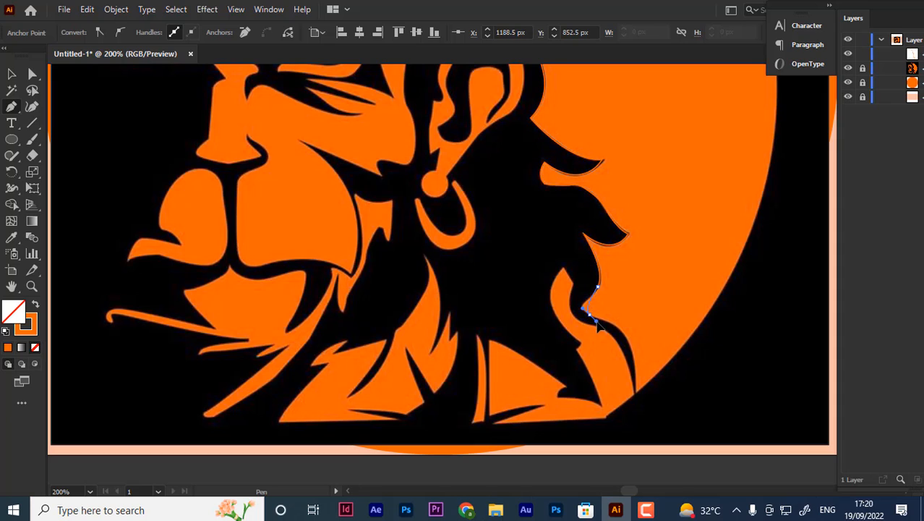
{"action": "key", "text": "ctrl+z"}
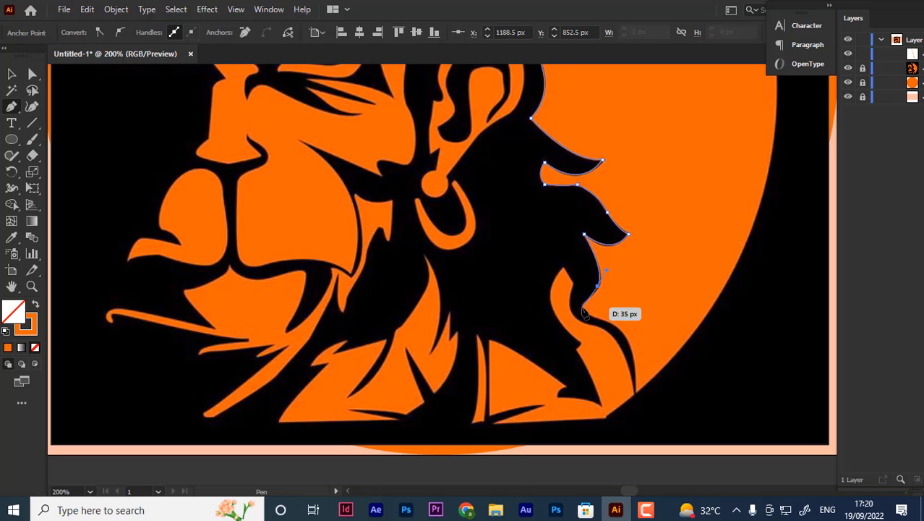
{"action": "left_click", "coordinate": [577, 308]}
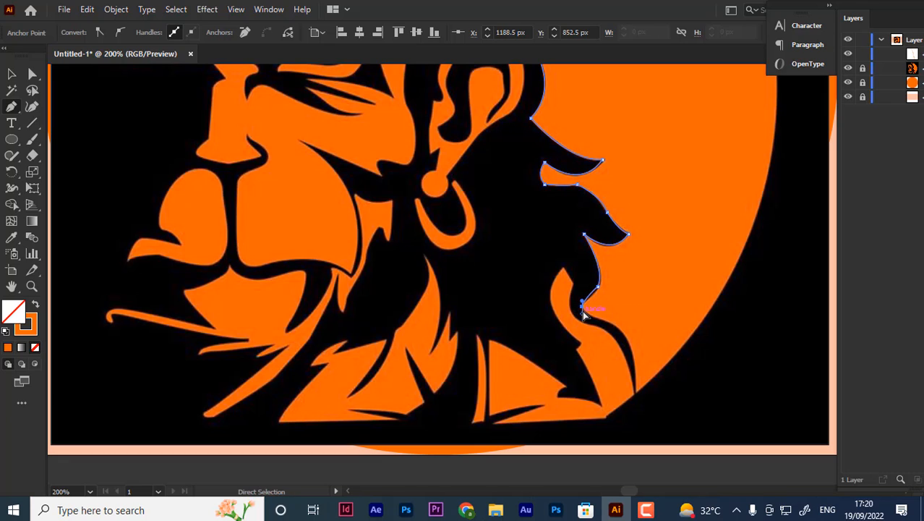
{"action": "key", "text": "ctrl+z"}
{"action": "left_click_drag", "start_coordinate": [584, 310], "coordinate": [590, 316]}
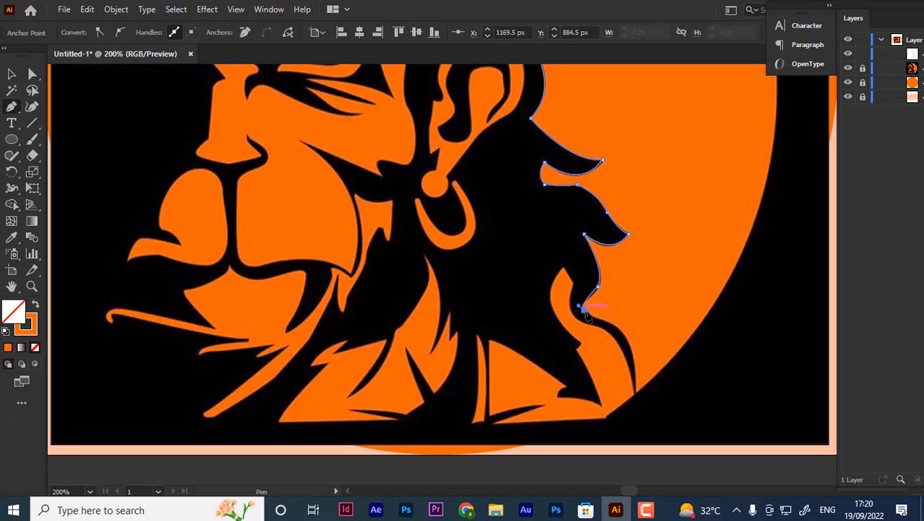
- Trace the outer edge of the long thin lower lock down to its tip at the orange circle's edge
{"action": "left_click", "coordinate": [635, 392]}
{"action": "key", "text": "ctrl+z"}
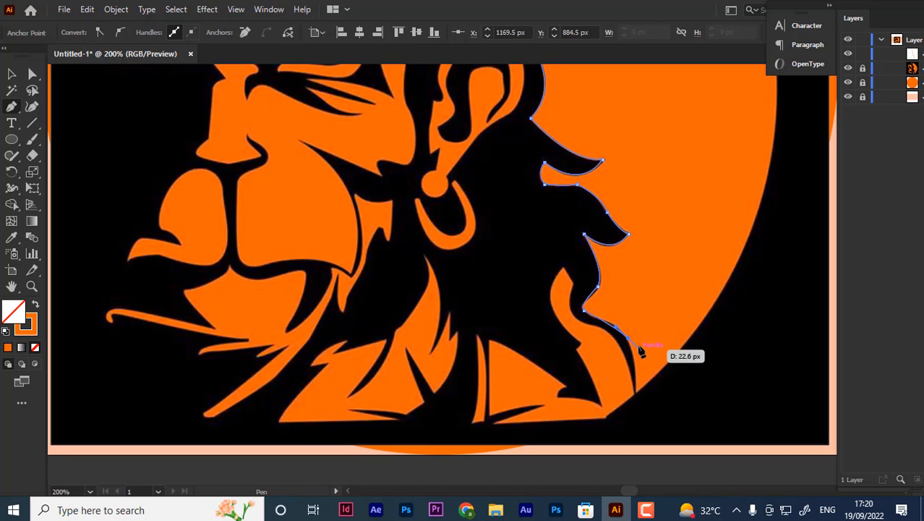
{"action": "left_click_drag", "start_coordinate": [605, 320], "coordinate": [619, 324]}
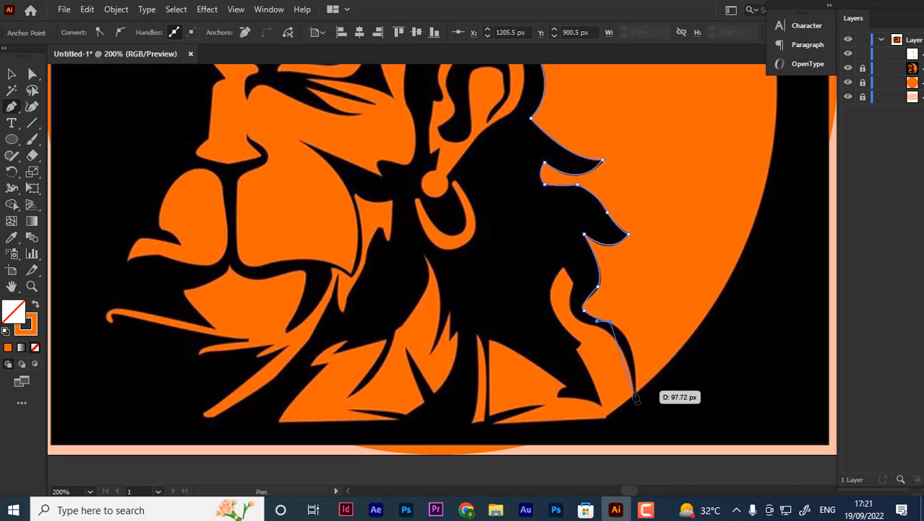
{"action": "left_click_drag", "start_coordinate": [635, 395], "coordinate": [631, 443]}
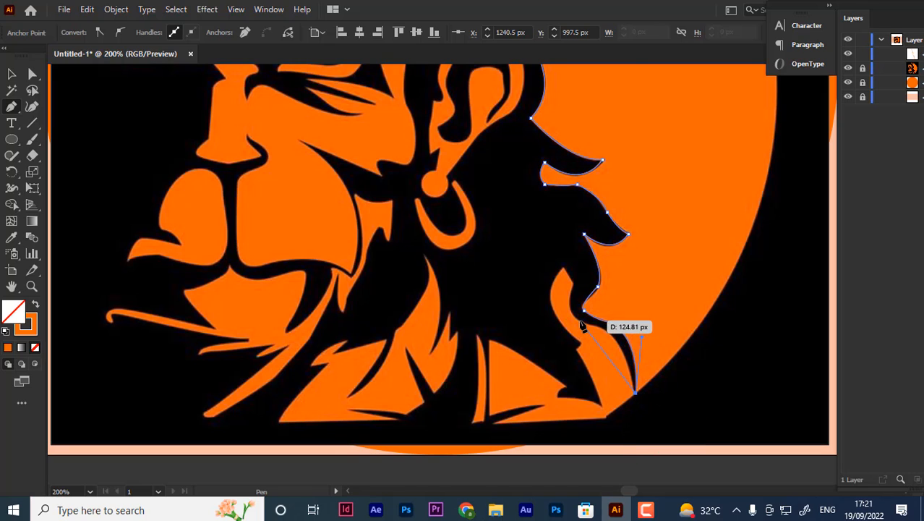
- Bring the Pen path back from the thin lock's tip along its inner edge to the upper bend
{"action": "left_click_drag", "start_coordinate": [580, 321], "coordinate": [528, 306]}
{"action": "key", "text": "ctrl+z"}
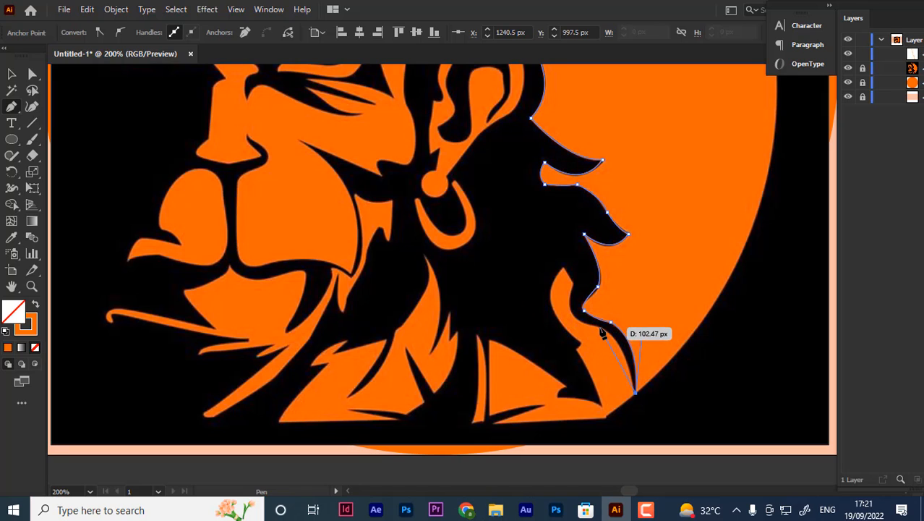
{"action": "left_click", "coordinate": [600, 325]}
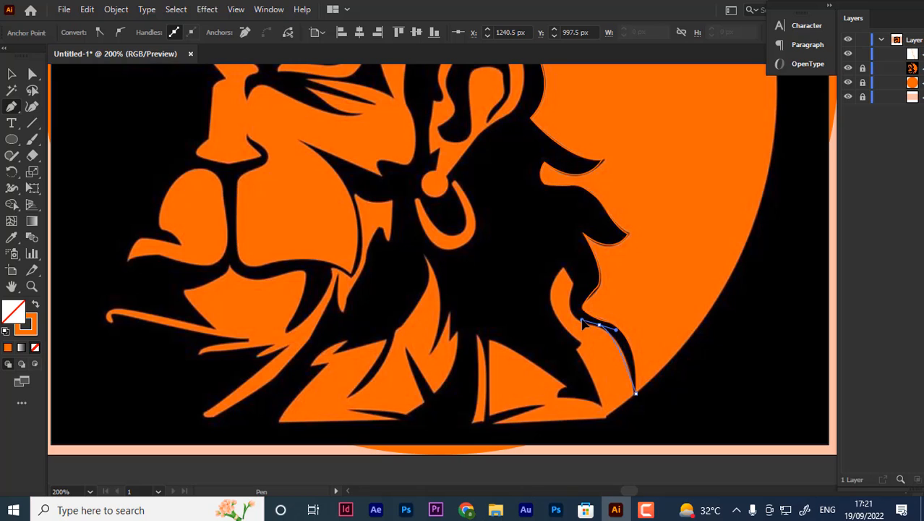
{"action": "key", "text": "ctrl+z"}
{"action": "left_click", "coordinate": [608, 331]}
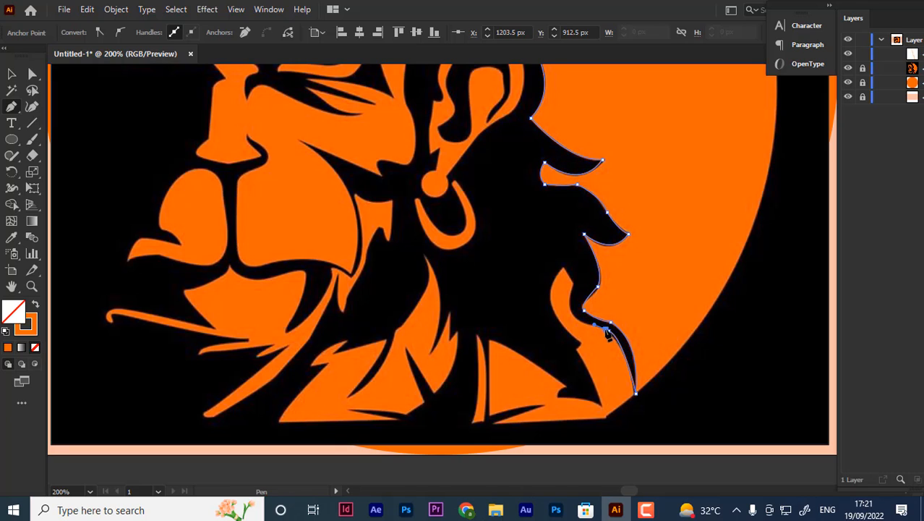
- Continue the Pen path along the inner hair curve and up to the pointed top of the enclosed orange gap
{"action": "left_click", "coordinate": [569, 309]}
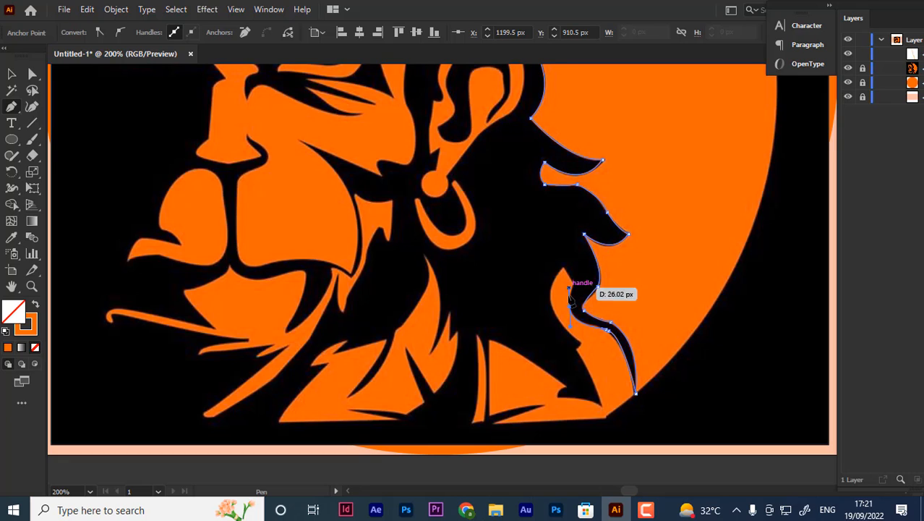
{"action": "left_click", "coordinate": [570, 307]}
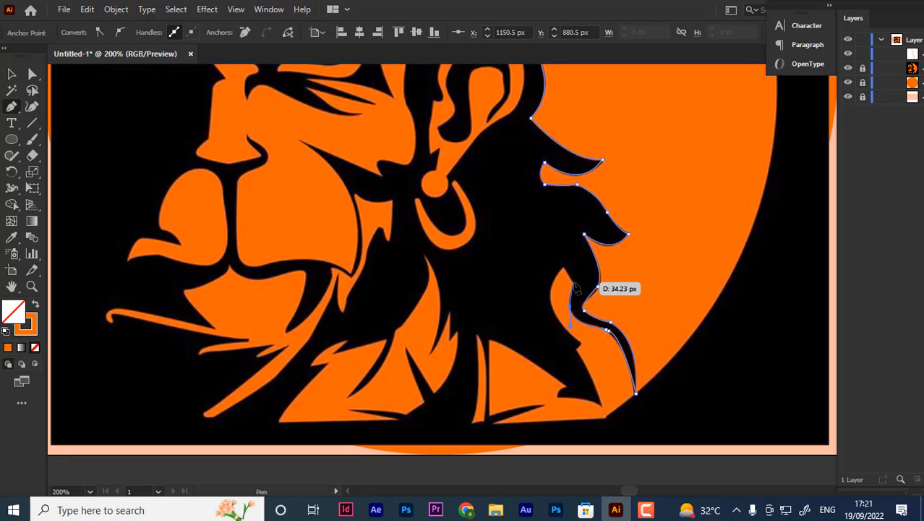
{"action": "left_click", "coordinate": [573, 282]}
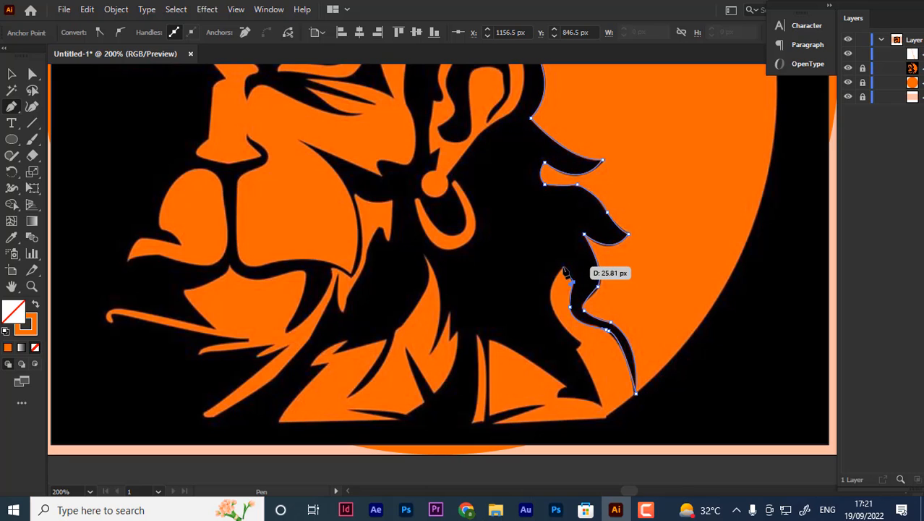
{"action": "left_click", "coordinate": [563, 267]}
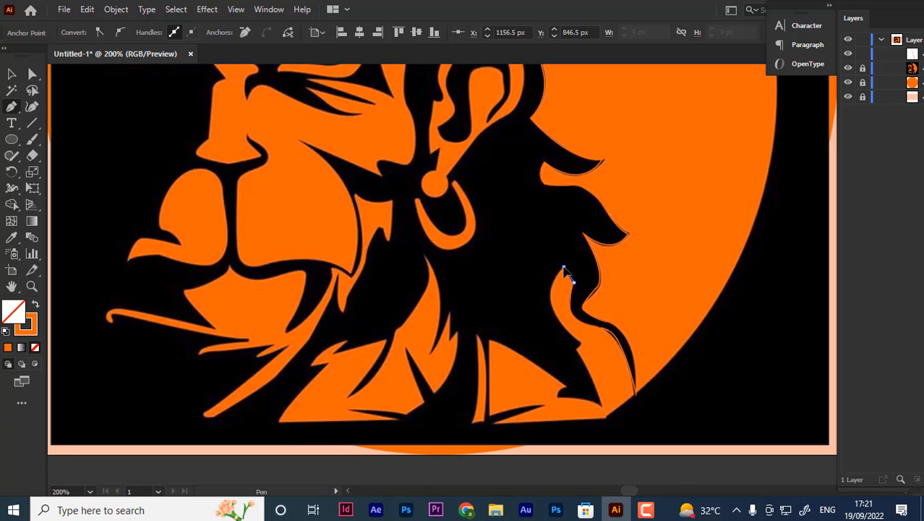
- Trace the curved far side of the orange gap down from its pointed top and around the small corner below
{"action": "left_click", "coordinate": [577, 340]}
{"action": "left_click_drag", "start_coordinate": [627, 370], "coordinate": [635, 383]}
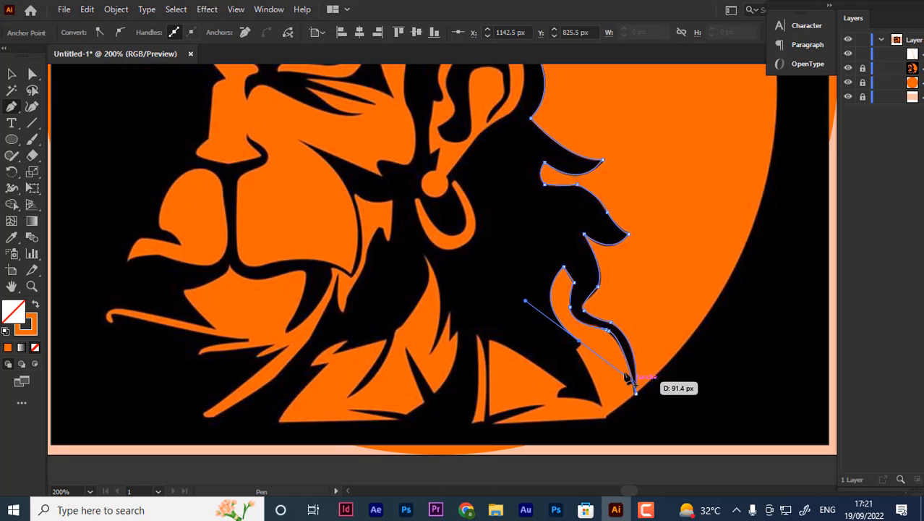
{"action": "left_click", "coordinate": [579, 341]}
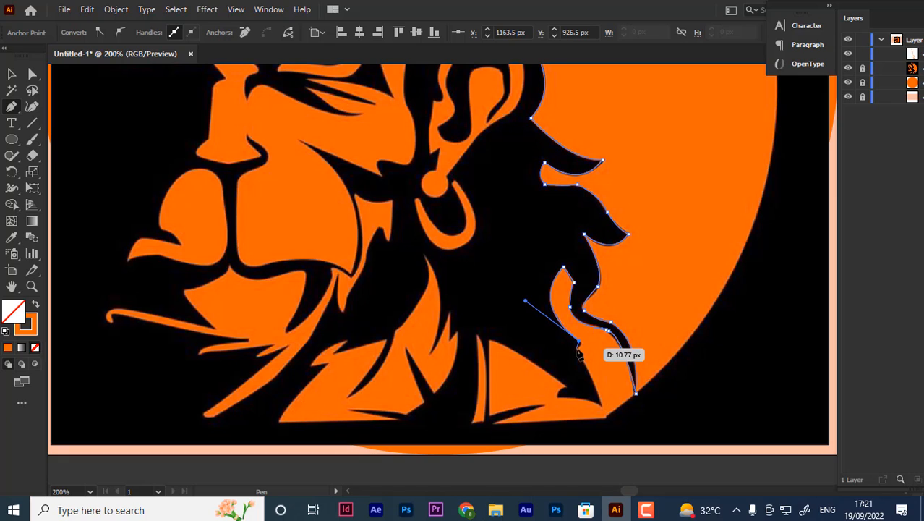
{"action": "left_click", "coordinate": [579, 341]}
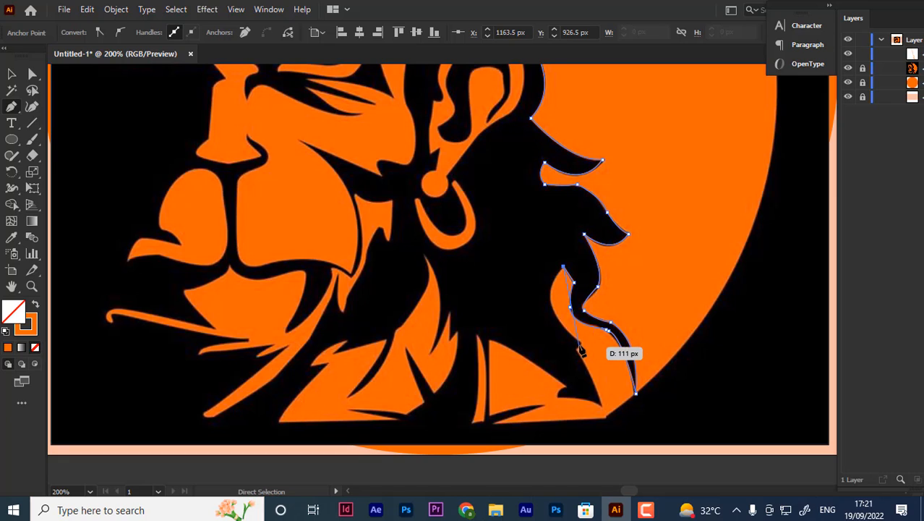
{"action": "left_click_drag", "start_coordinate": [580, 341], "coordinate": [606, 365]}
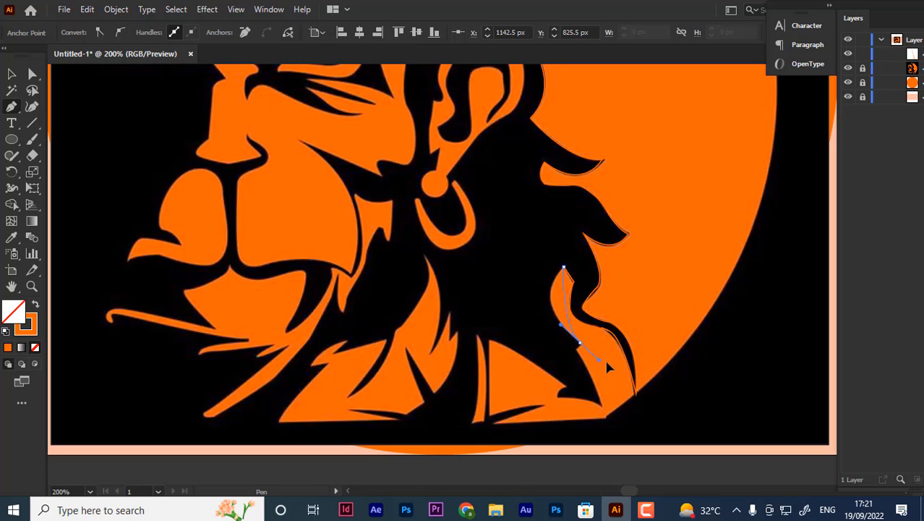
{"action": "left_click", "coordinate": [635, 391]}
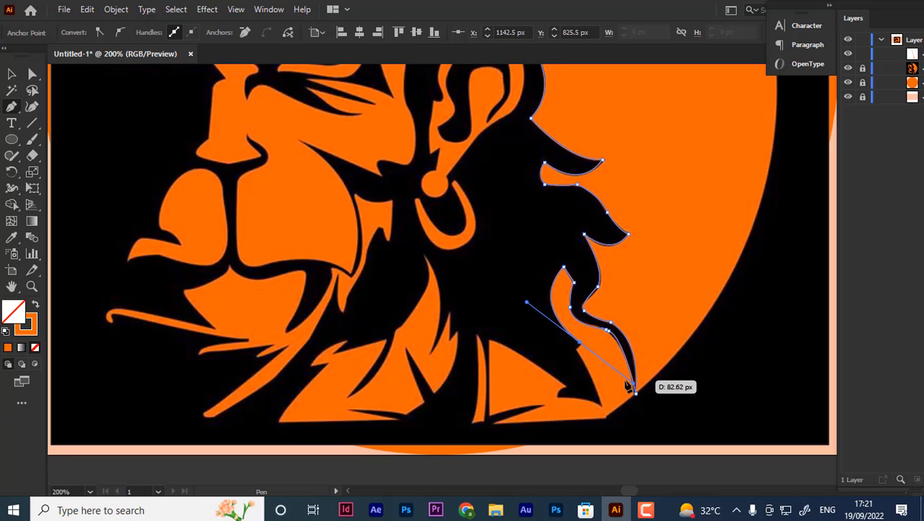
{"action": "left_click", "coordinate": [577, 349]}
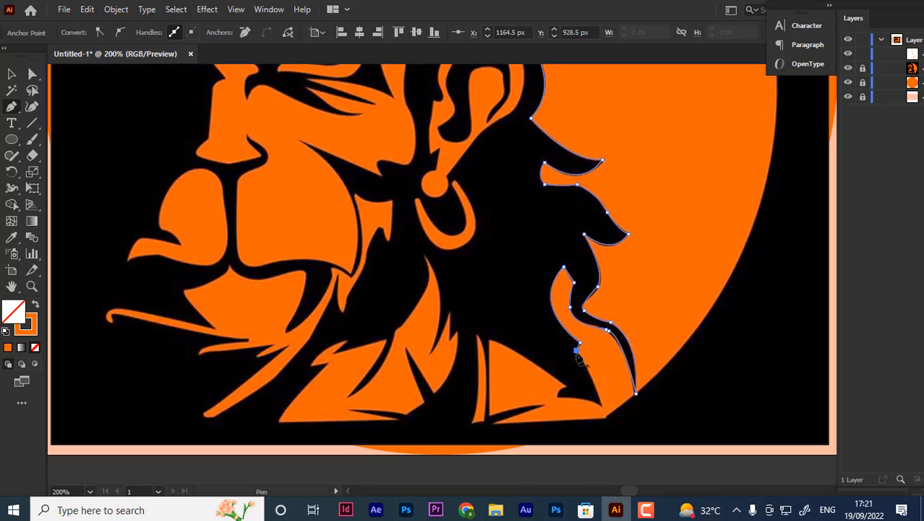
- Continue the Pen path to the lowest hair tip above the shoulder and around the small notch beside it
{"action": "left_click", "coordinate": [600, 403]}
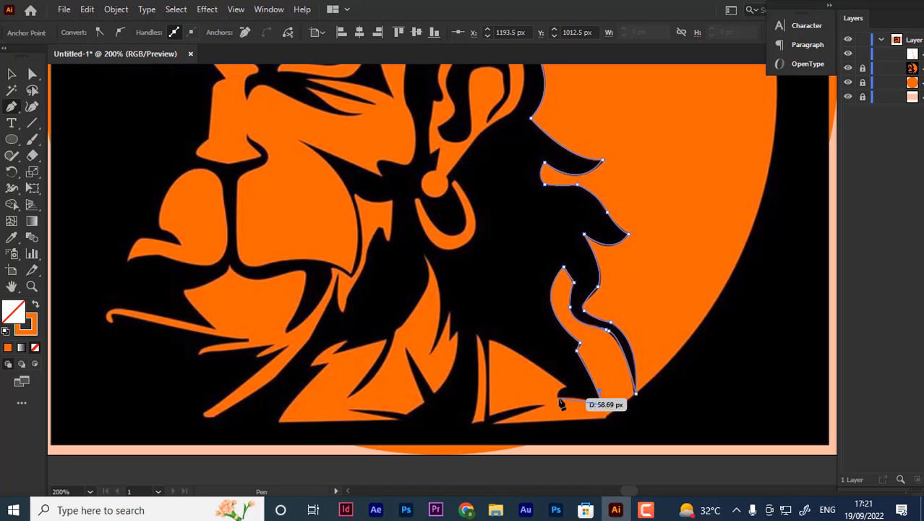
{"action": "left_click", "coordinate": [556, 397]}
{"action": "left_click_drag", "start_coordinate": [547, 399], "coordinate": [549, 400]}
{"action": "left_click", "coordinate": [559, 397]}
{"action": "left_click", "coordinate": [563, 393]}
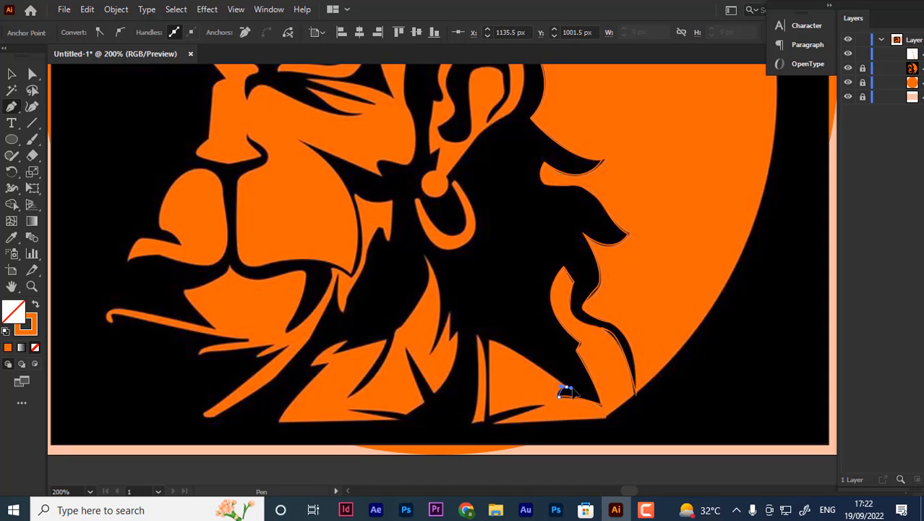
{"action": "left_click", "coordinate": [564, 391]}
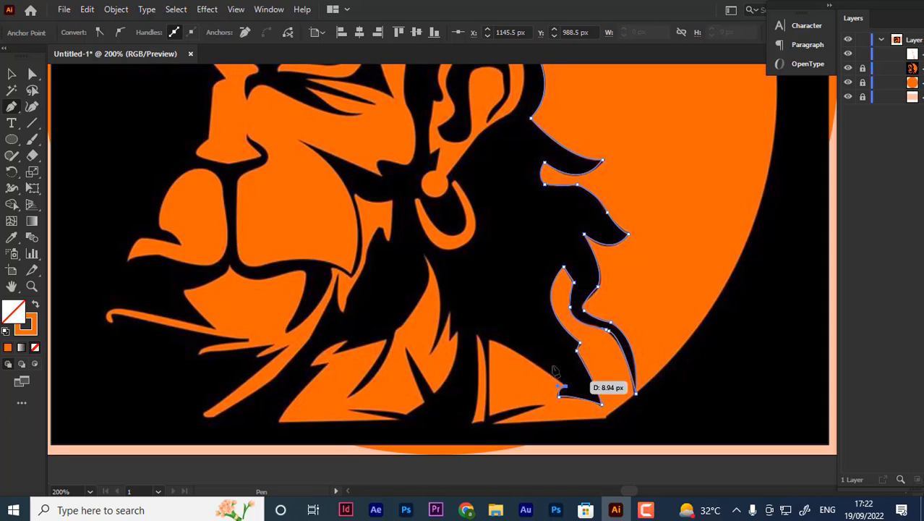
- Extend the Pen path along the shoulder's curved upper edge to the neck, and return to 100% zoom
{"action": "left_click_drag", "start_coordinate": [490, 338], "coordinate": [454, 326]}
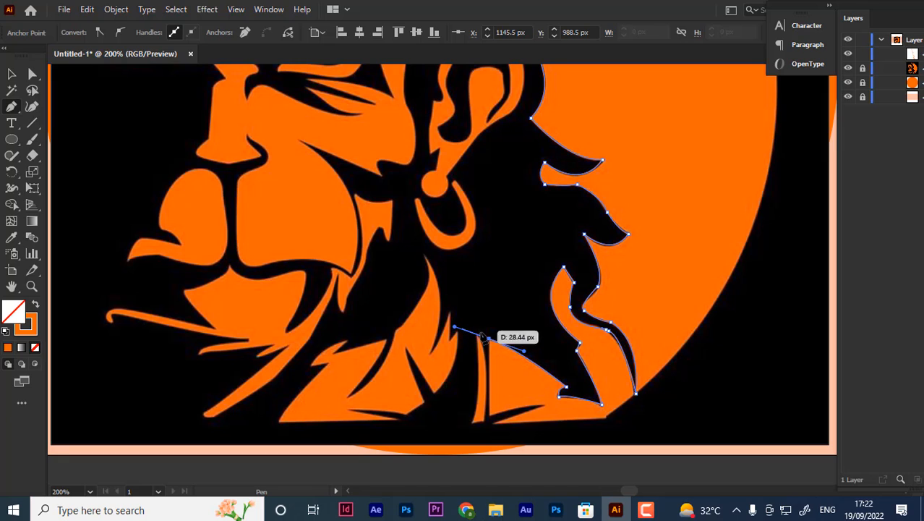
{"action": "scroll", "coordinate": [491, 339], "scroll_direction": "down", "scroll_amount": 1}
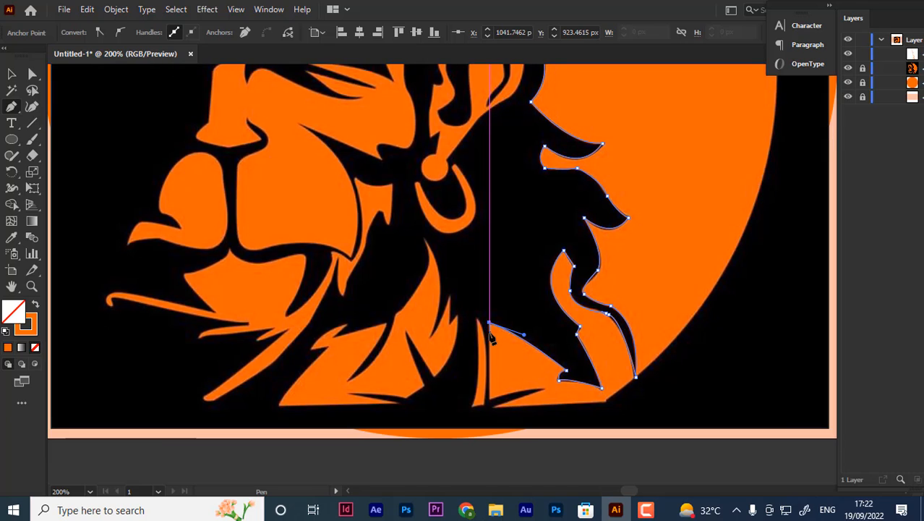
{"action": "key", "text": "ctrl+minus"}
{"action": "key", "text": "ctrl+minus"}
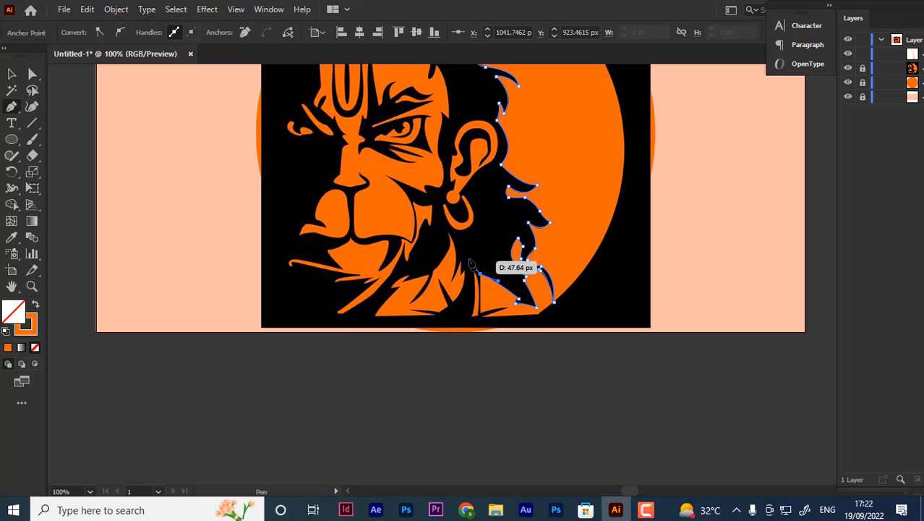
{"action": "scroll", "coordinate": [471, 270], "scroll_direction": "up", "scroll_amount": 2}
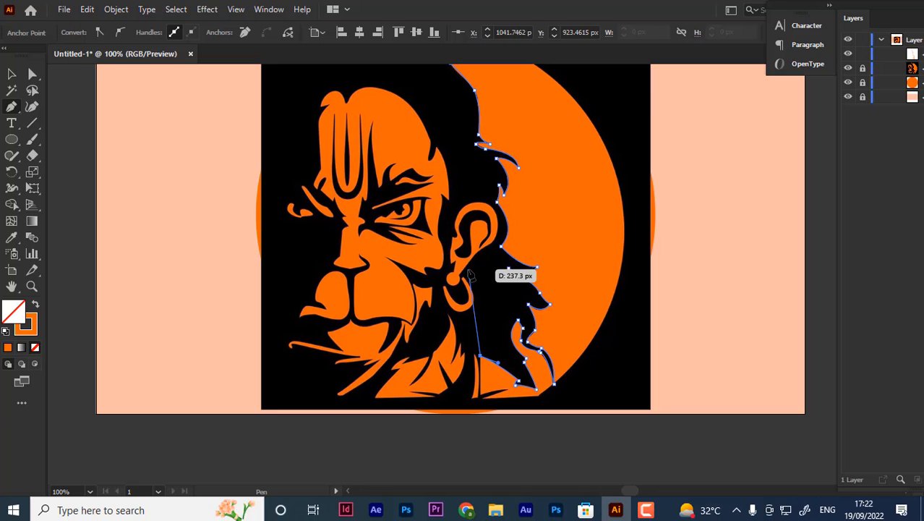
- Continue the Pen path from the neck to below the earring and up behind the ear with straight segments
{"action": "scroll", "coordinate": [476, 291], "scroll_direction": "up", "scroll_amount": 1}
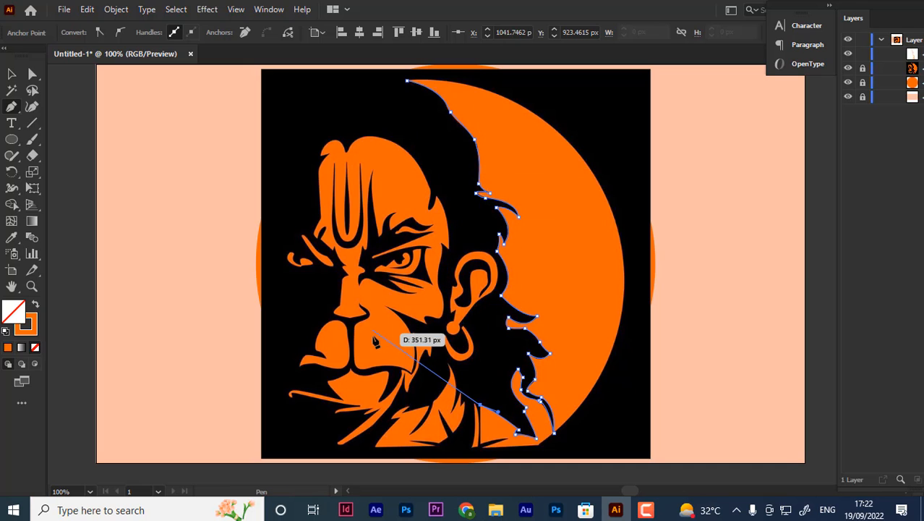
{"action": "left_click", "coordinate": [451, 360]}
{"action": "left_click", "coordinate": [487, 358]}
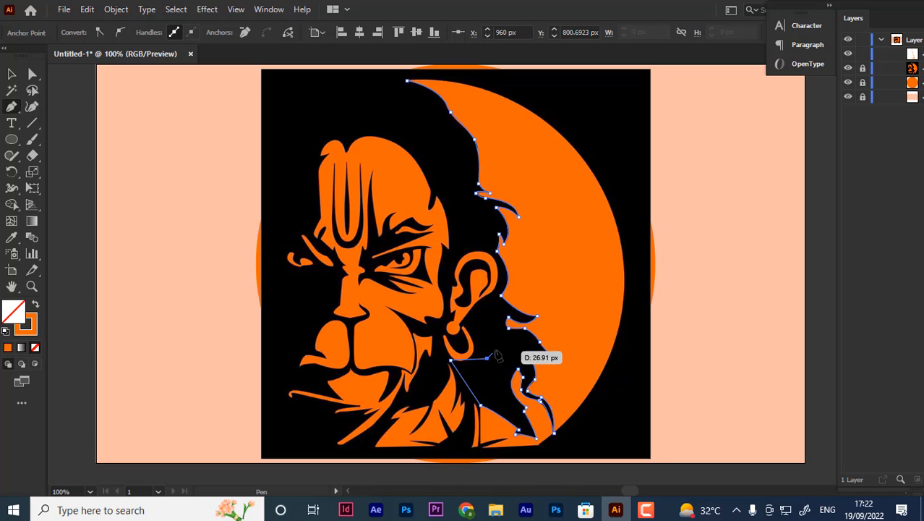
{"action": "key", "text": "ctrl+z"}
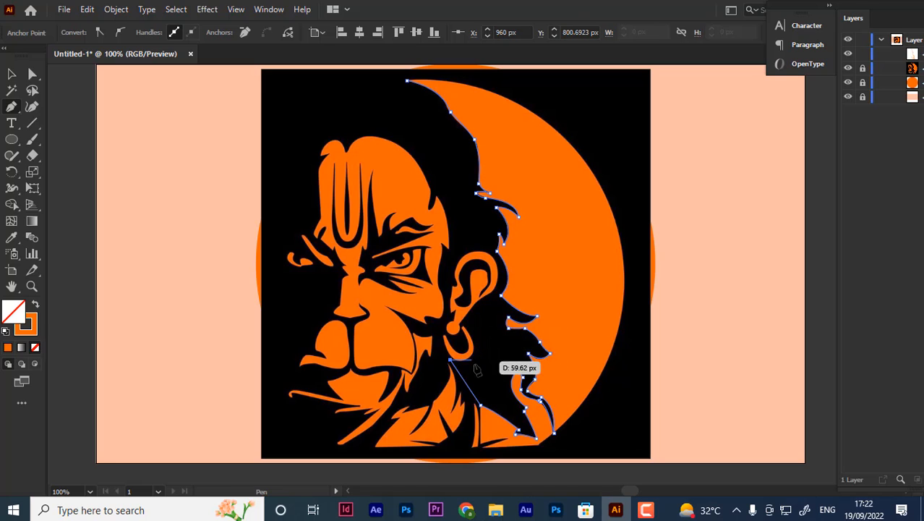
{"action": "left_click", "coordinate": [474, 372]}
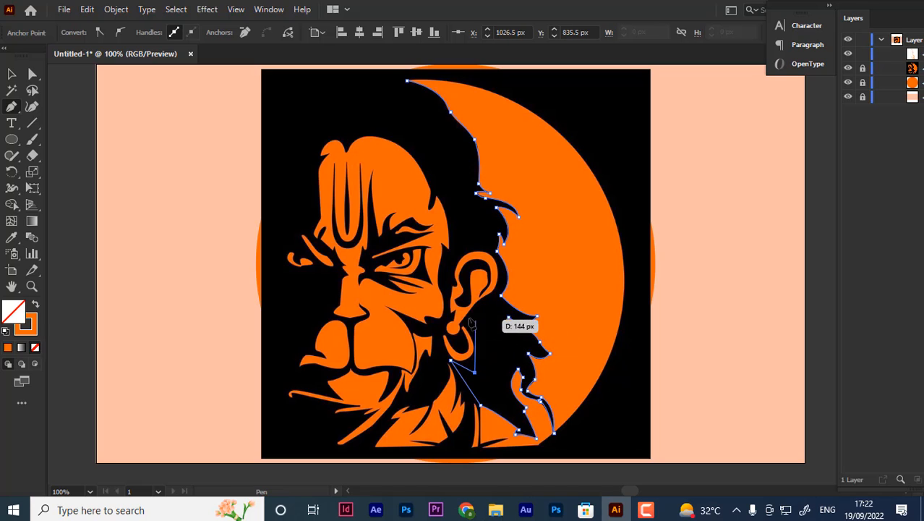
{"action": "left_click", "coordinate": [480, 316]}
{"action": "left_click", "coordinate": [492, 295]}
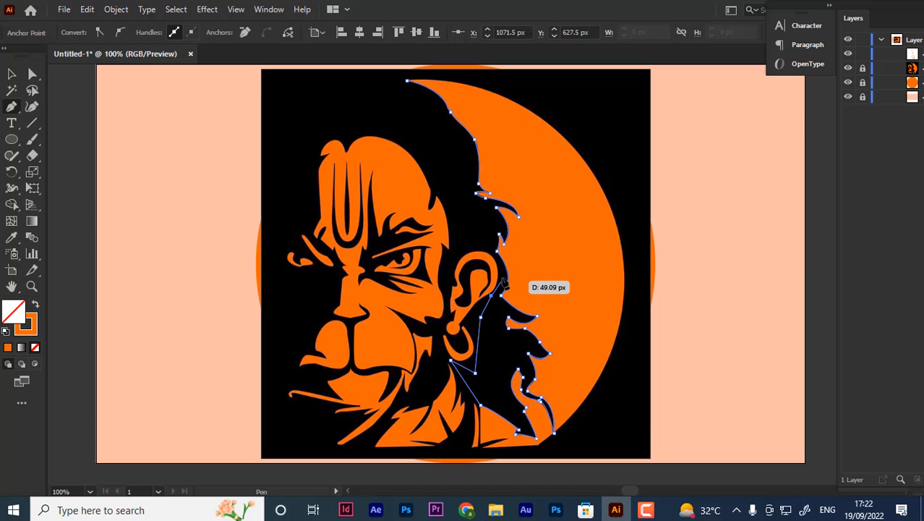
{"action": "left_click", "coordinate": [503, 283]}
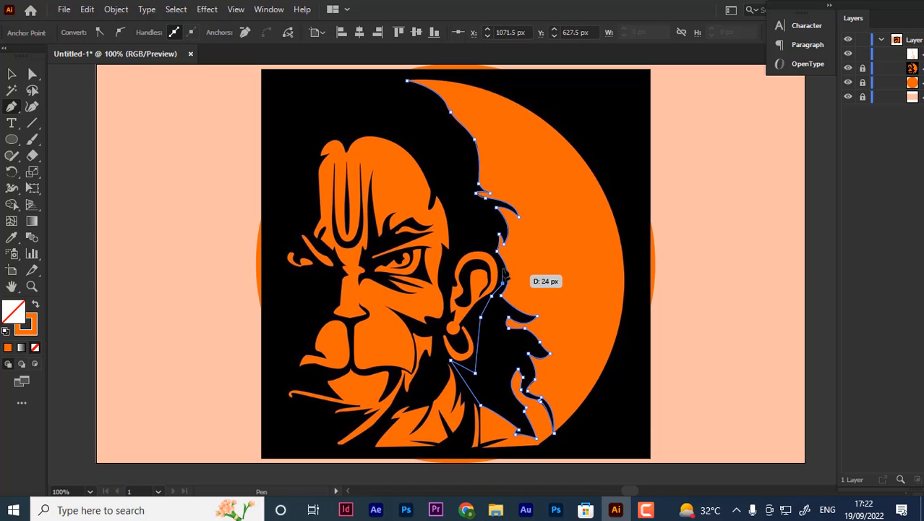
- Run the Pen path from behind the ear up through the dark hair and close it at the starting point on top
{"action": "left_click", "coordinate": [483, 232]}
{"action": "left_click", "coordinate": [448, 199]}
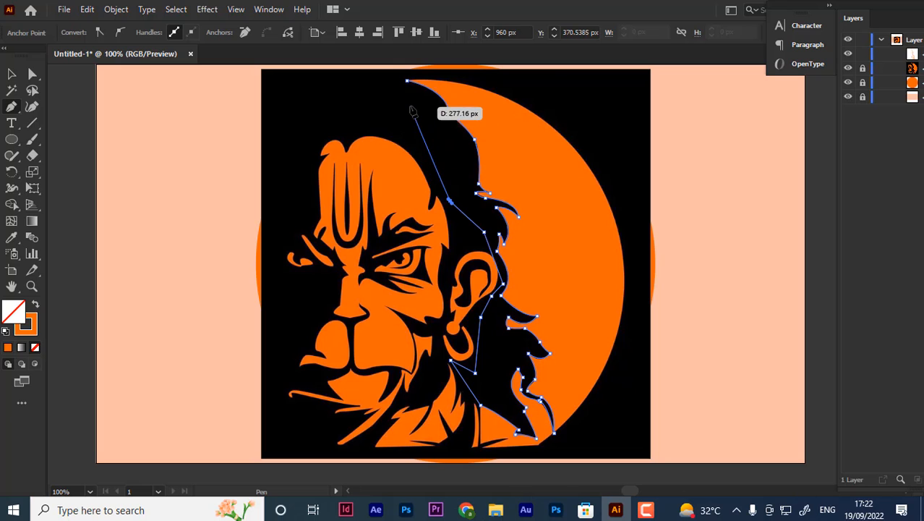
{"action": "left_click", "coordinate": [410, 105]}
{"action": "left_click_drag", "start_coordinate": [406, 81], "coordinate": [441, 85]}
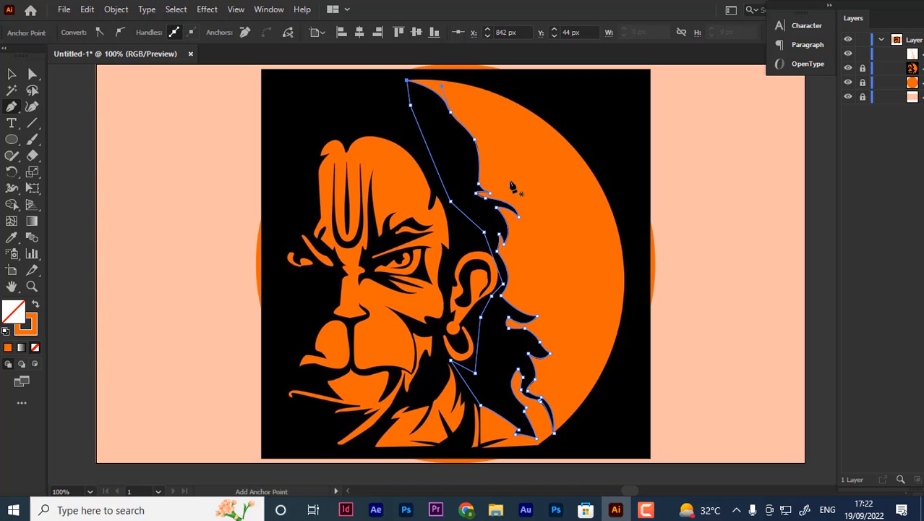
- Fill the closed hair shape with black
{"action": "double_click", "coordinate": [22, 320]}
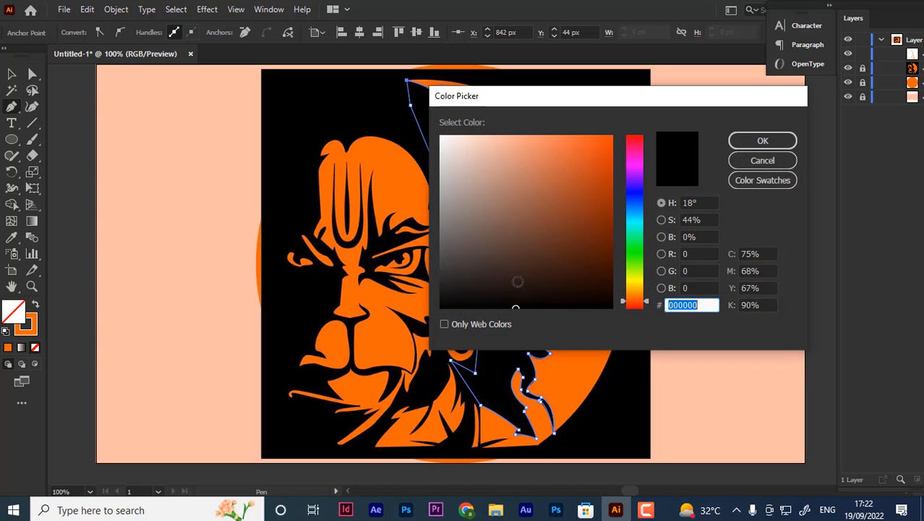
{"action": "type", "text": "000000"}
{"action": "left_click", "coordinate": [761, 139]}
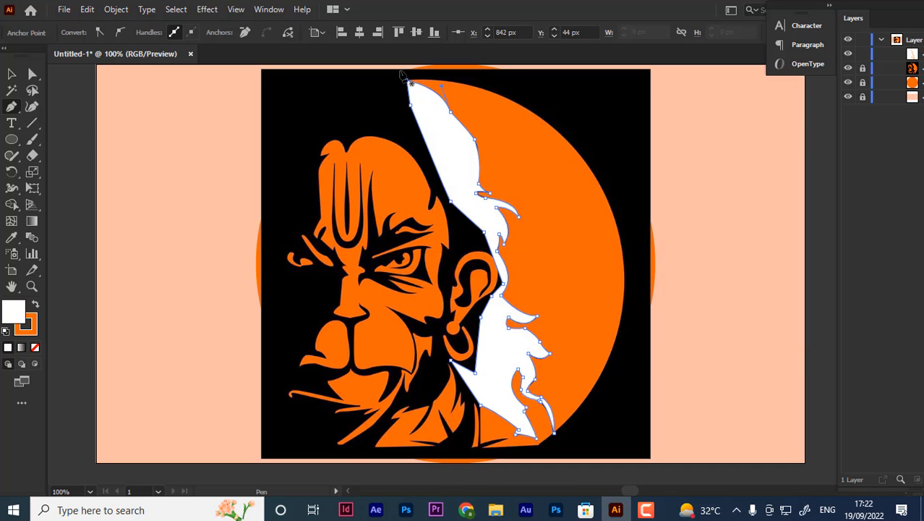
{"action": "double_click", "coordinate": [18, 320]}
{"action": "type", "text": "000000"}
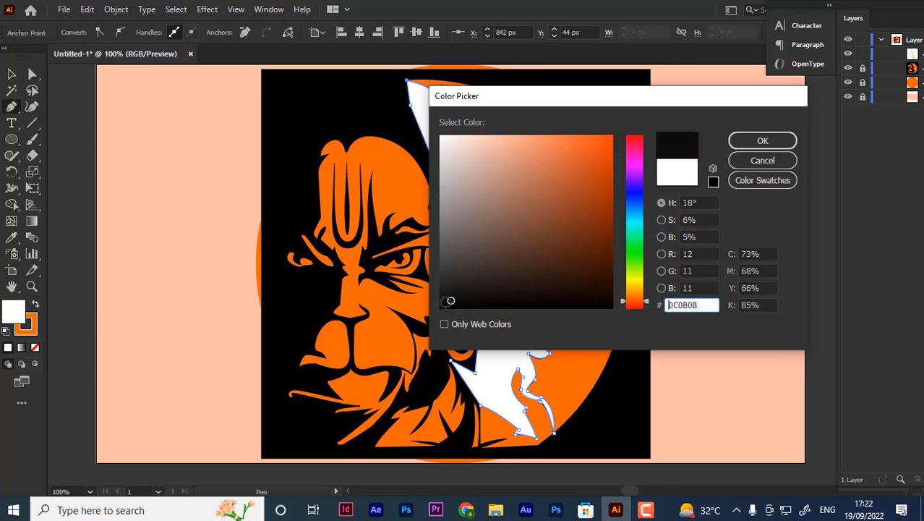
{"action": "left_click", "coordinate": [759, 141]}
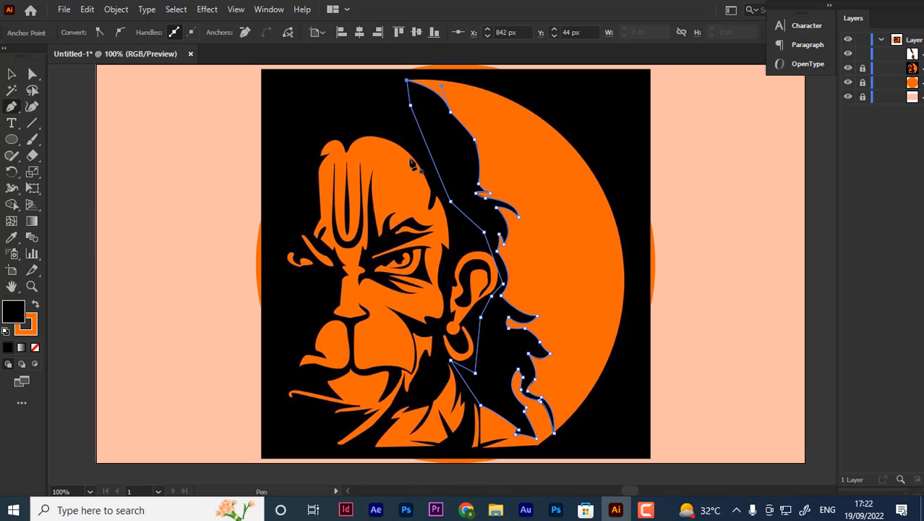
- Hide the locked reference image and unlock the orange circle
{"action": "left_click", "coordinate": [851, 69]}
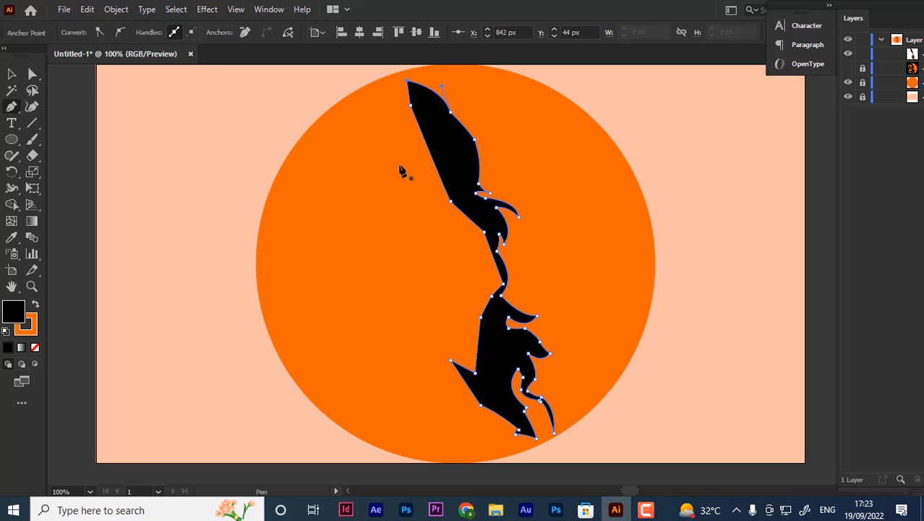
{"action": "left_click", "coordinate": [10, 75]}
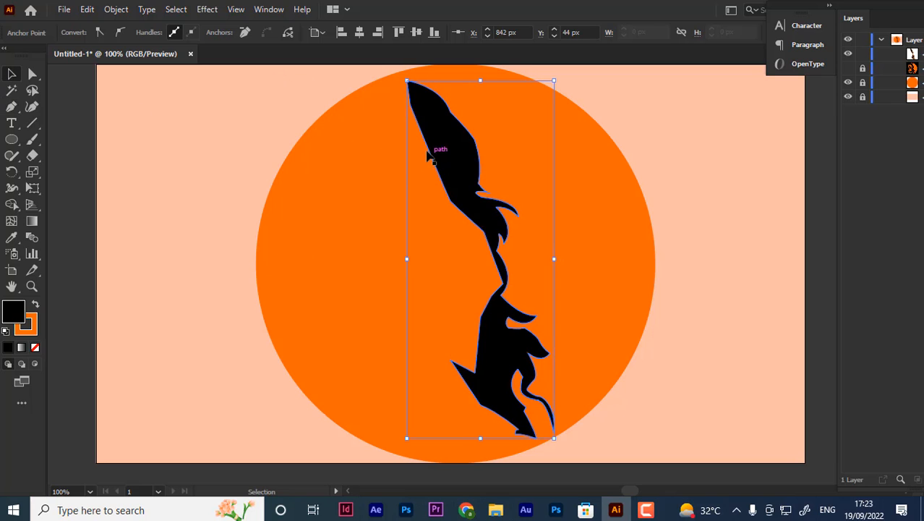
{"action": "scroll", "coordinate": [464, 187], "scroll_direction": "up", "scroll_amount": 2}
{"action": "scroll", "coordinate": [346, 122], "scroll_direction": "down", "scroll_amount": 1}
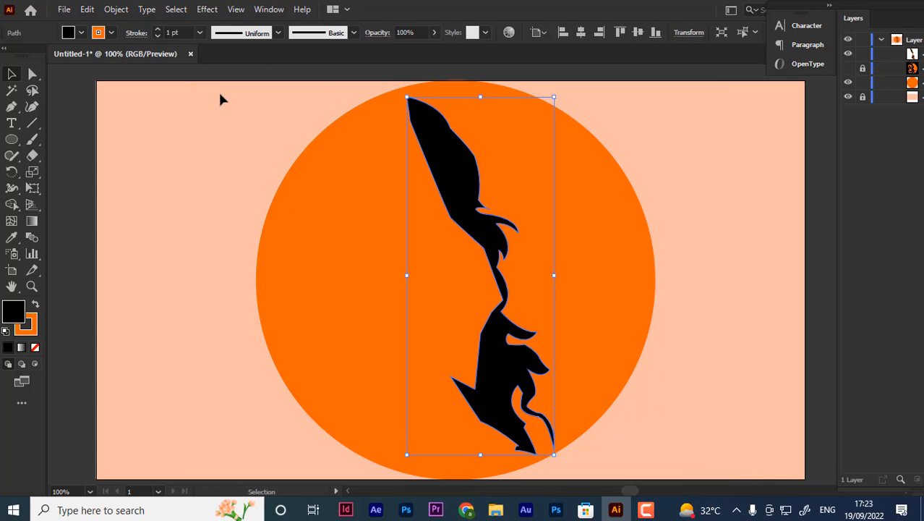
- Try to cut the face-side area of the orange circle away along the hair shape with the Shape Builder tool
{"action": "key", "text": "ctrl+a"}
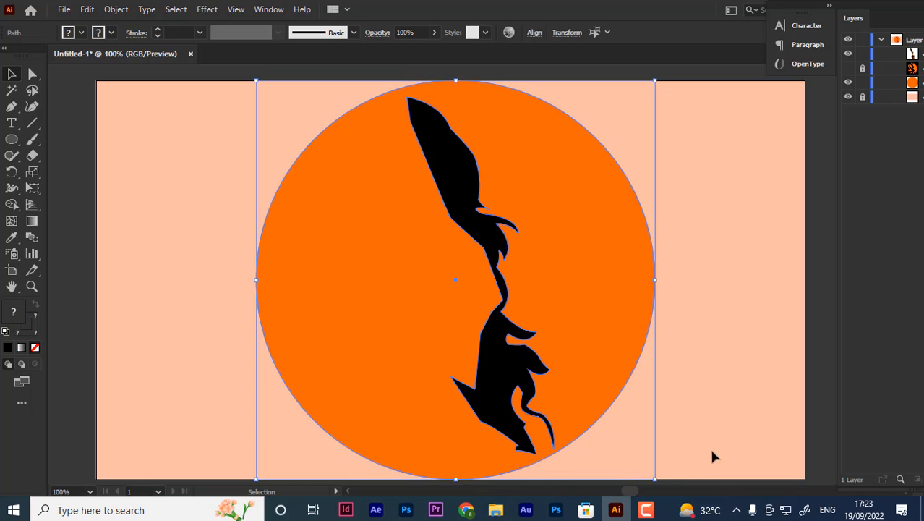
{"action": "left_click", "coordinate": [12, 205]}
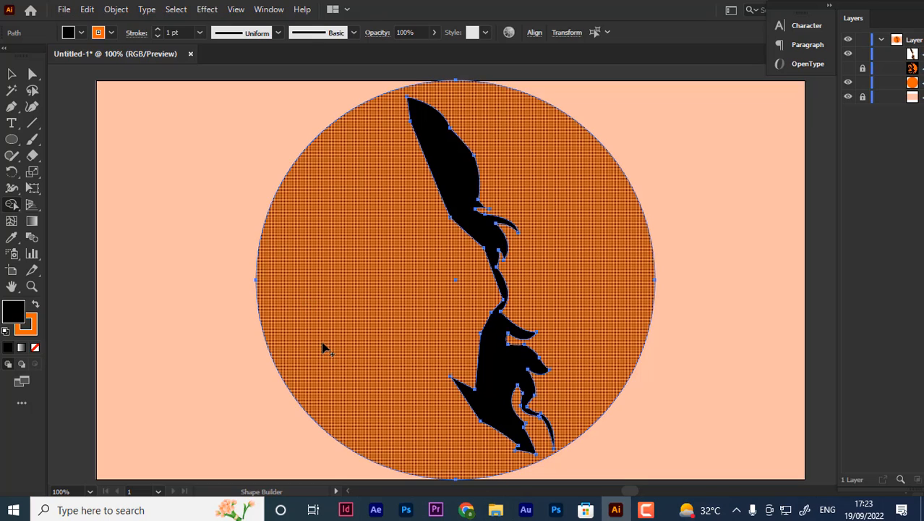
{"action": "left_click_drag", "start_coordinate": [366, 329], "coordinate": [353, 327]}
{"action": "key", "text": "ctrl+z"}
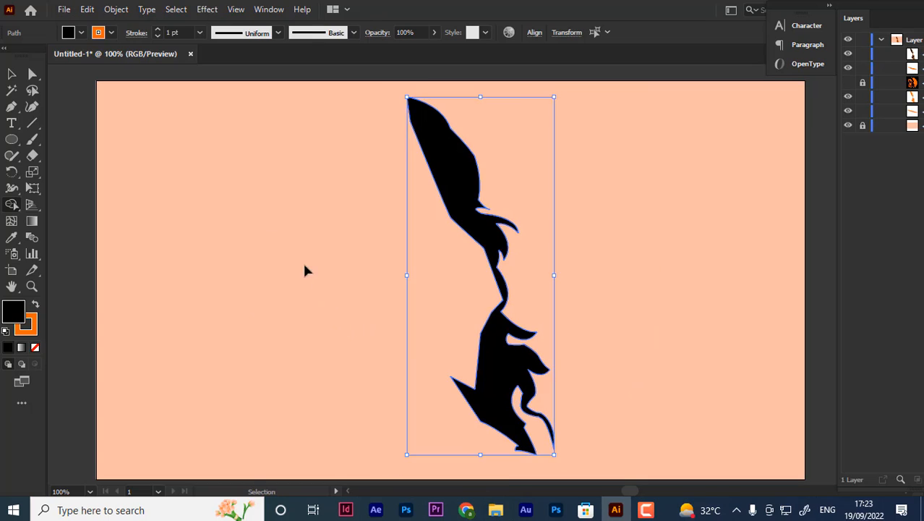
{"action": "key", "text": "ctrl+z"}
{"action": "left_click", "coordinate": [10, 74]}
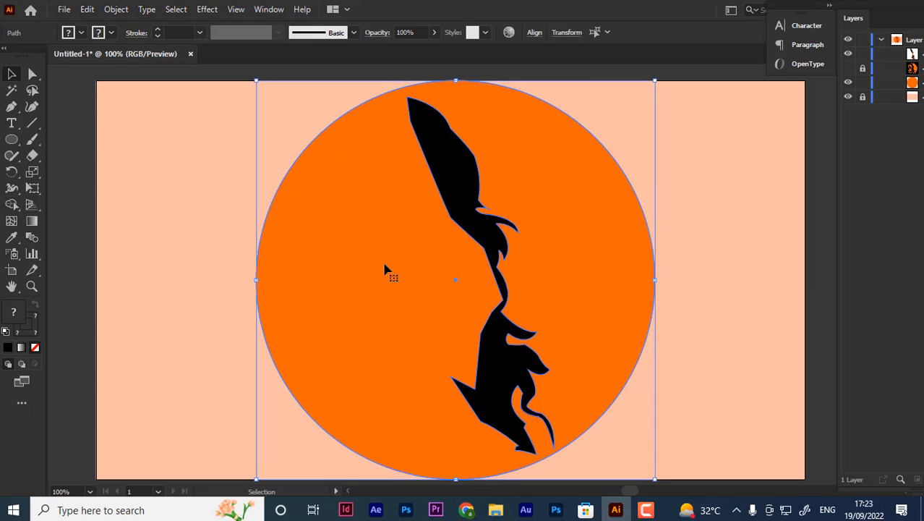
- Draw a tall black rectangle covering the face-side part of the circle and extending beyond the artboard's upper and lower edges
{"action": "left_click", "coordinate": [12, 140]}
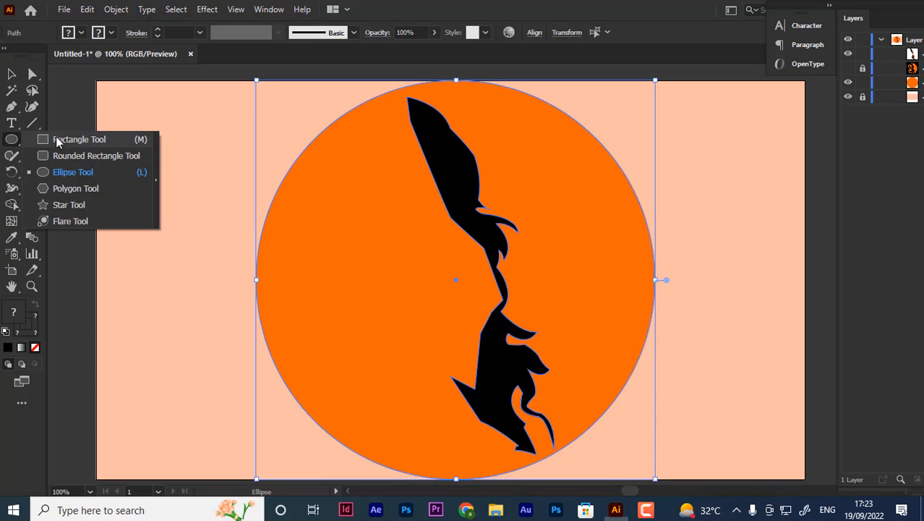
{"action": "left_click", "coordinate": [67, 143]}
{"action": "scroll", "coordinate": [275, 153], "scroll_direction": "down", "scroll_amount": 1}
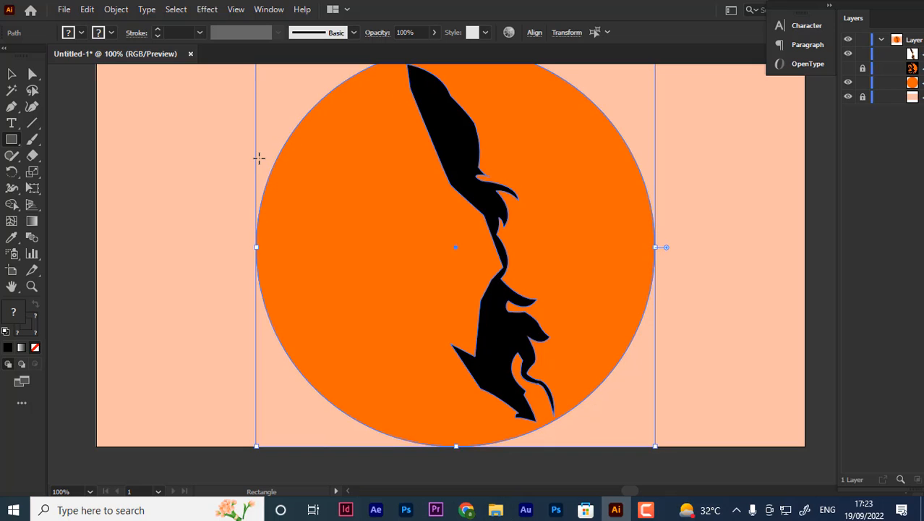
{"action": "key", "text": "ctrl+minus"}
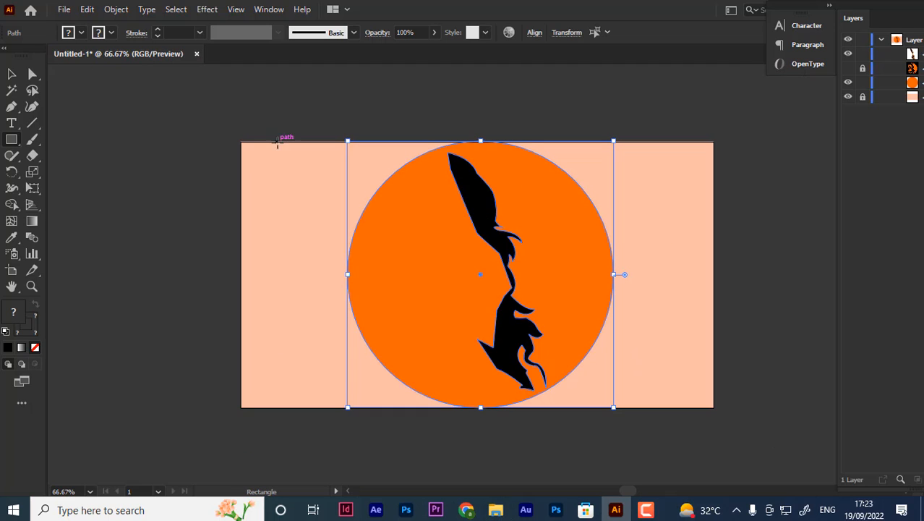
{"action": "mouse_move", "coordinate": [308, 116]}
{"action": "left_mouse_down"}
{"action": "mouse_move", "coordinate": [423, 391]}
{"action": "mouse_move", "coordinate": [461, 424]}
{"action": "mouse_move", "coordinate": [516, 427]}
{"action": "left_mouse_up"}
{"action": "left_click", "coordinate": [12, 75]}
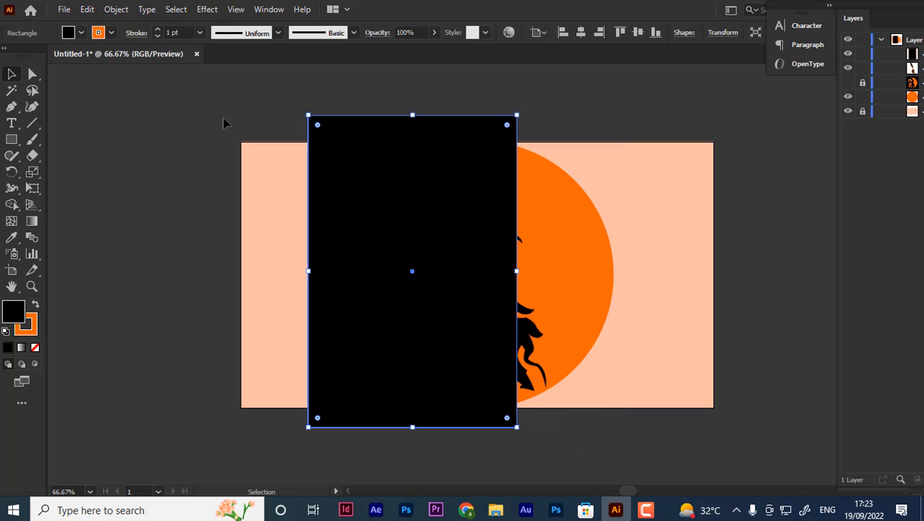
- Try to remove the part of the circle under the rectangle with the Shape Builder tool, using the rectangle, circle and hair shape
{"action": "scroll", "coordinate": [691, 470], "scroll_direction": "down", "scroll_amount": 3}
{"action": "left_click", "coordinate": [504, 209], "text": "shift"}
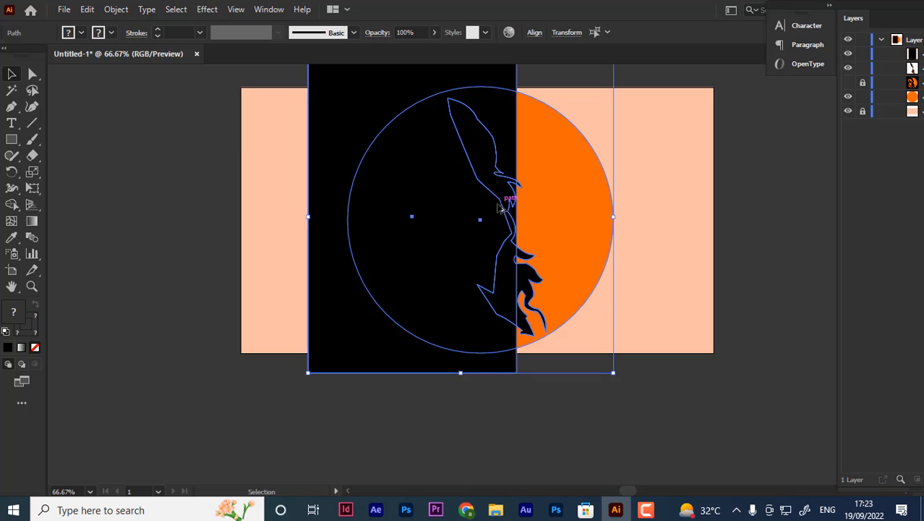
{"action": "left_click", "coordinate": [12, 205]}
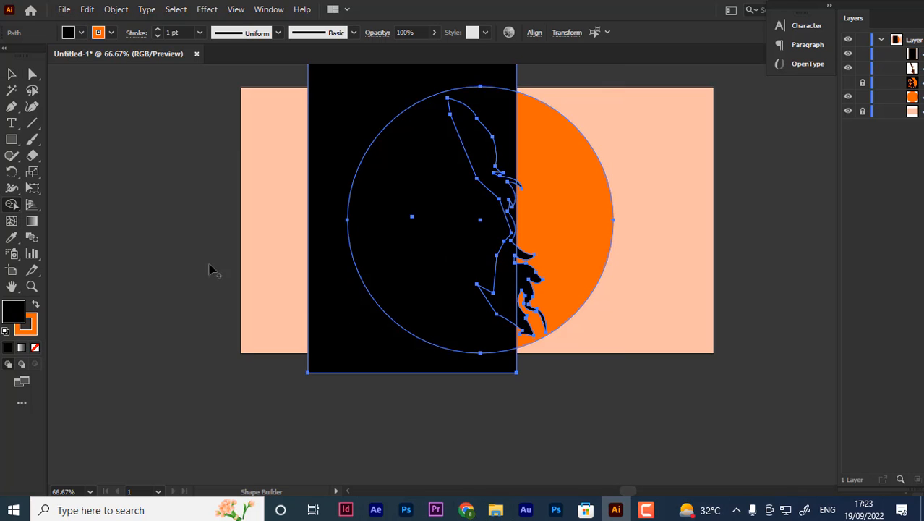
{"action": "left_click_drag", "start_coordinate": [337, 328], "coordinate": [430, 277]}
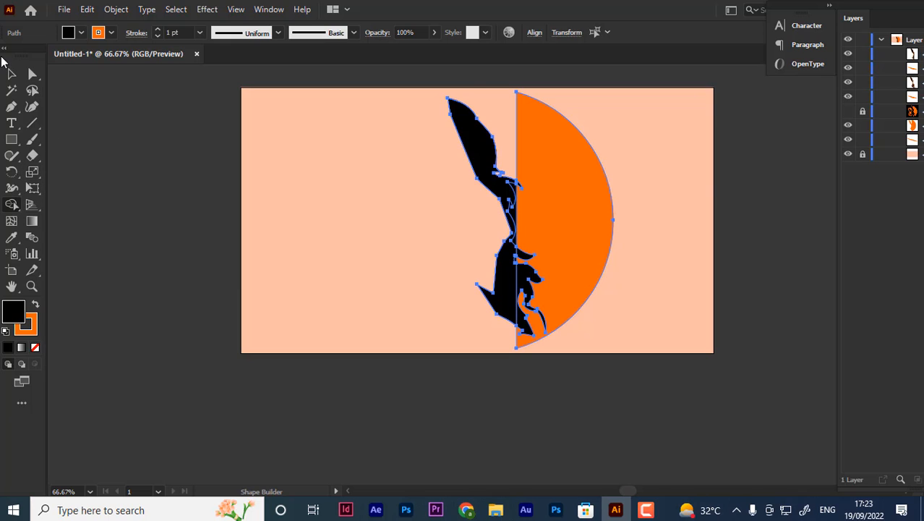
{"action": "key", "text": "ctrl+z"}
{"action": "key", "text": "v"}
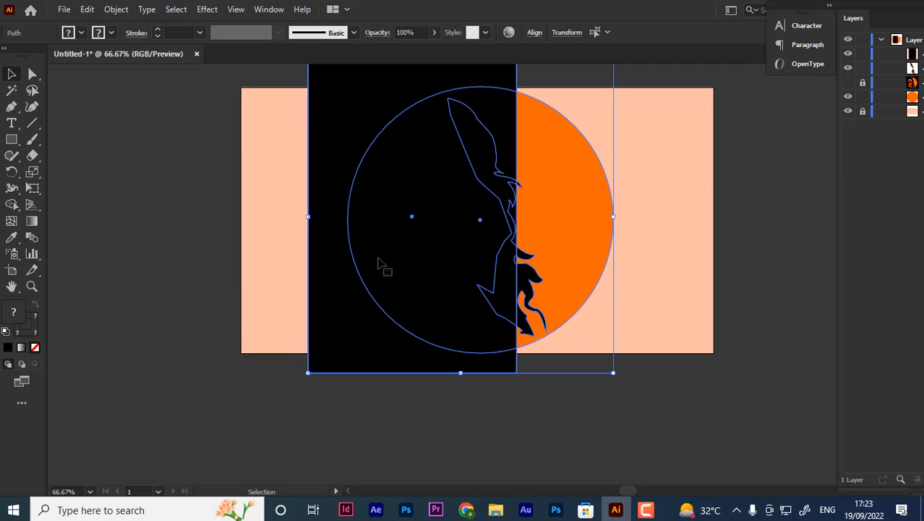
- Try moving the rectangle, circle and hair shape together, undo back to before the rectangle was drawn, and clear the selection
{"action": "left_click_drag", "start_coordinate": [346, 302], "coordinate": [333, 298]}
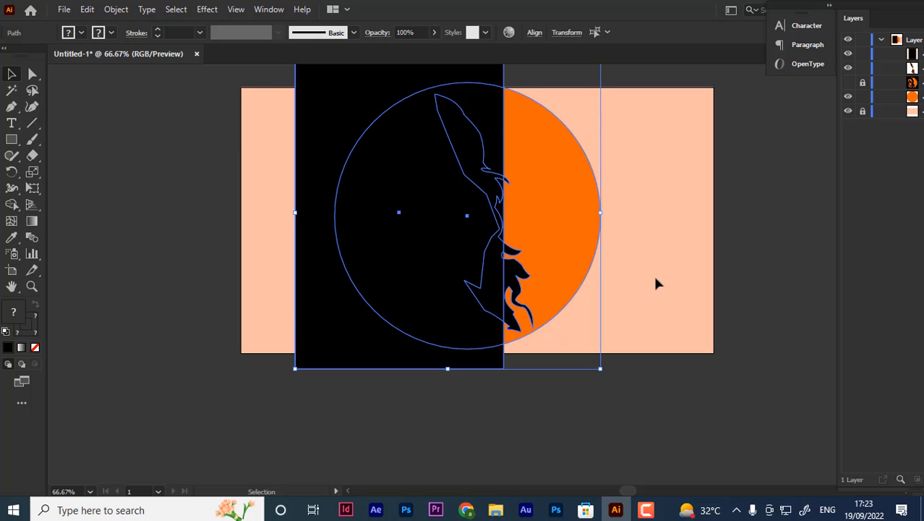
{"action": "left_click", "coordinate": [650, 276]}
{"action": "left_click", "coordinate": [353, 320]}
{"action": "key", "text": "ctrl+z"}
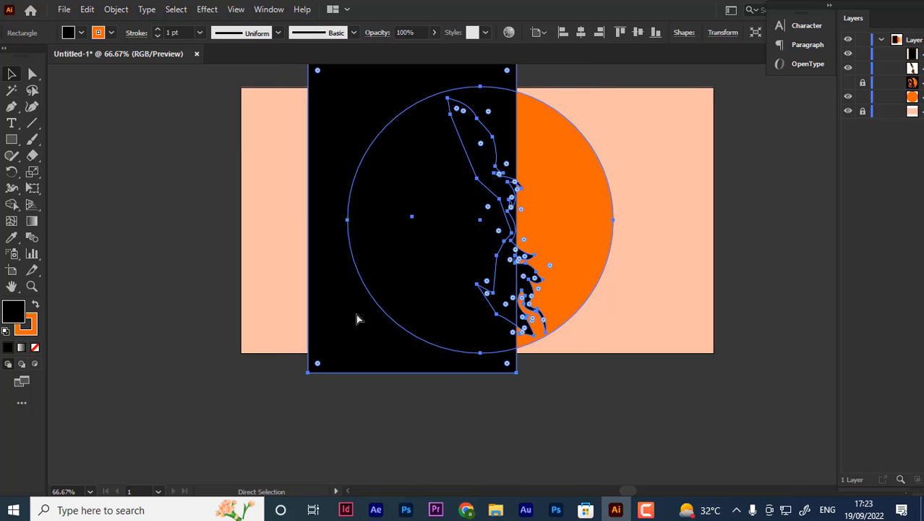
{"action": "key", "text": "ctrl+z"}
{"action": "key", "text": "v"}
{"action": "left_click", "coordinate": [341, 148]}
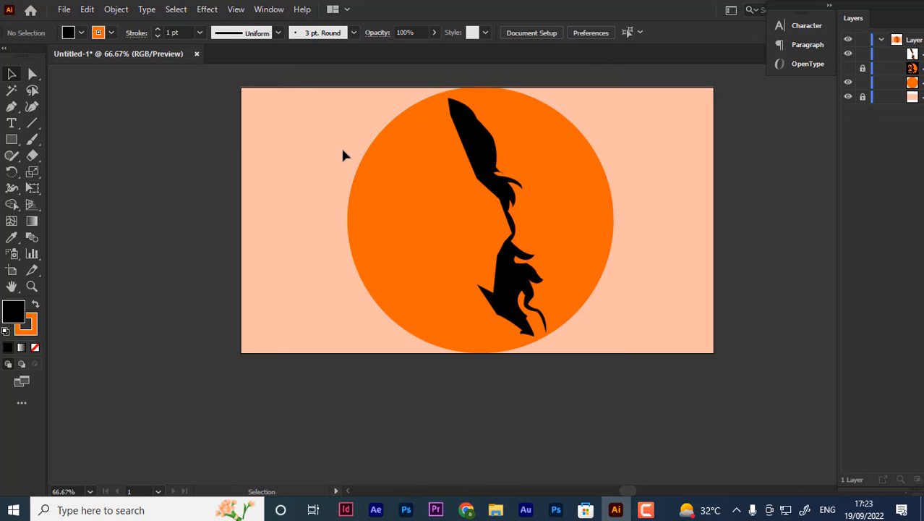
- Reduce the orange circle's height from its upper and lower edges so it sits inside the artboard
{"action": "left_click", "coordinate": [501, 112]}
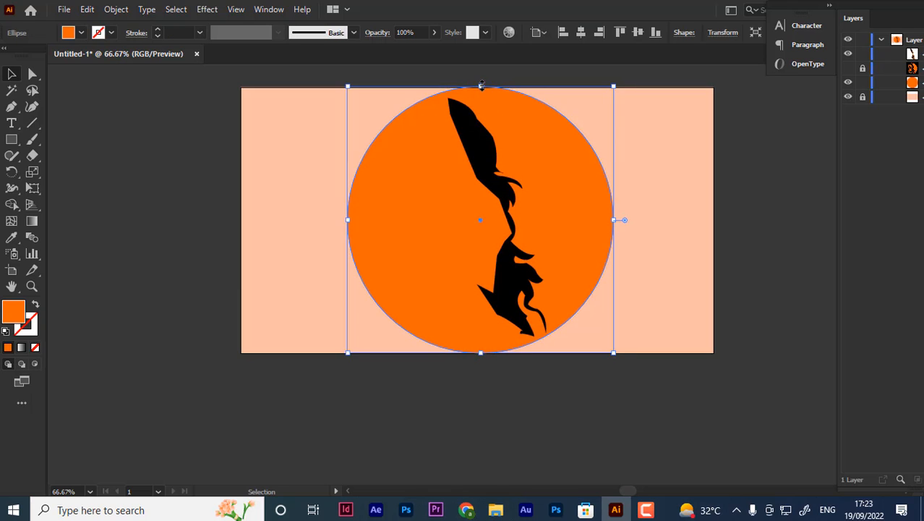
{"action": "left_click_drag", "start_coordinate": [481, 86], "coordinate": [481, 93]}
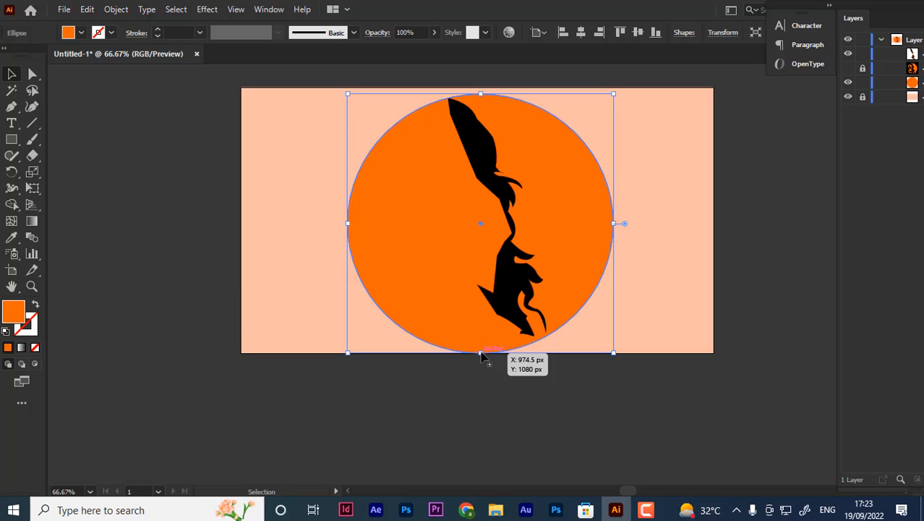
{"action": "left_click_drag", "start_coordinate": [613, 353], "coordinate": [614, 347]}
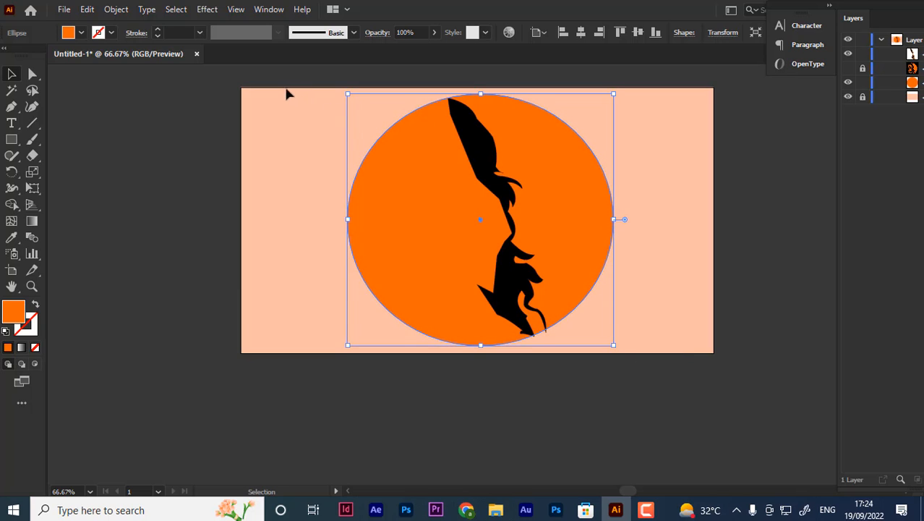
- Unlock the background rectangle and change its fill from peach to black
{"action": "left_click_drag", "start_coordinate": [286, 89], "coordinate": [719, 352]}
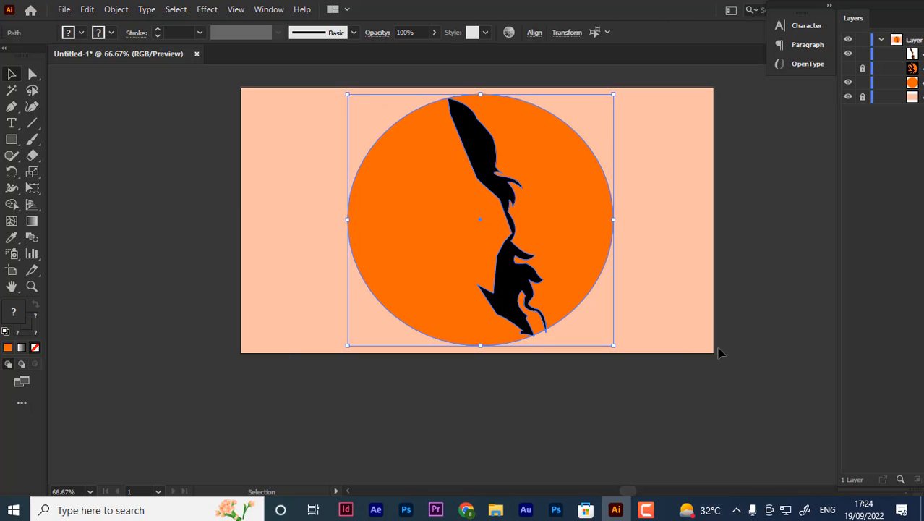
{"action": "left_click", "coordinate": [862, 96]}
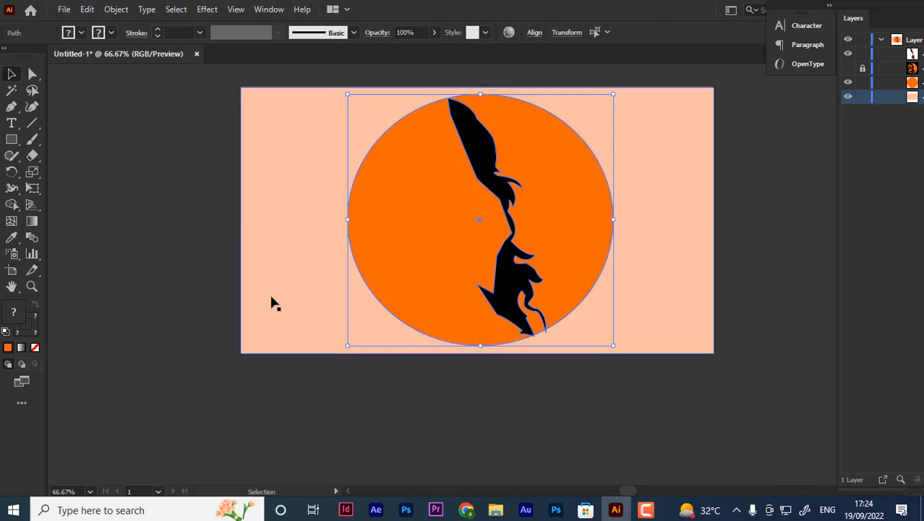
{"action": "left_click", "coordinate": [243, 283]}
{"action": "double_click", "coordinate": [13, 310]}
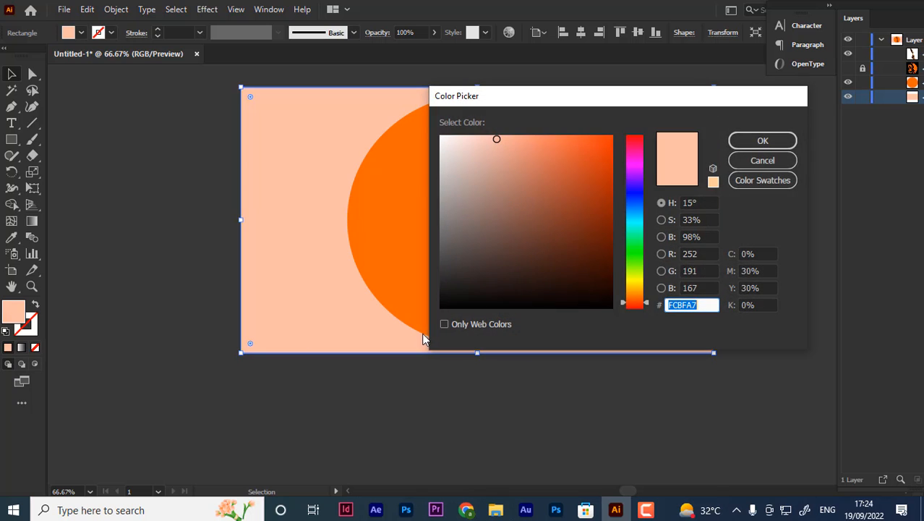
{"action": "left_click", "coordinate": [444, 307]}
{"action": "left_click", "coordinate": [762, 141]}
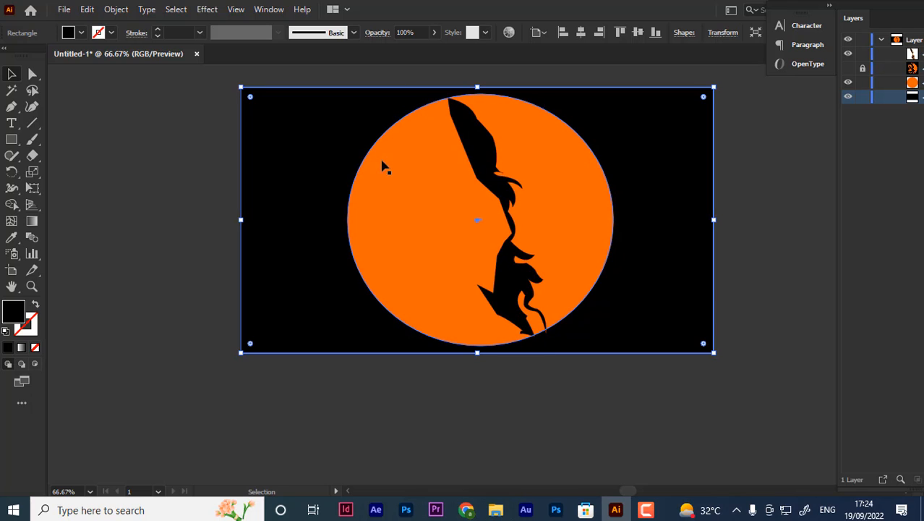
- Show the Hanuman reference over the artwork to compare it with the circle, and hide it again
{"action": "left_click", "coordinate": [846, 68]}
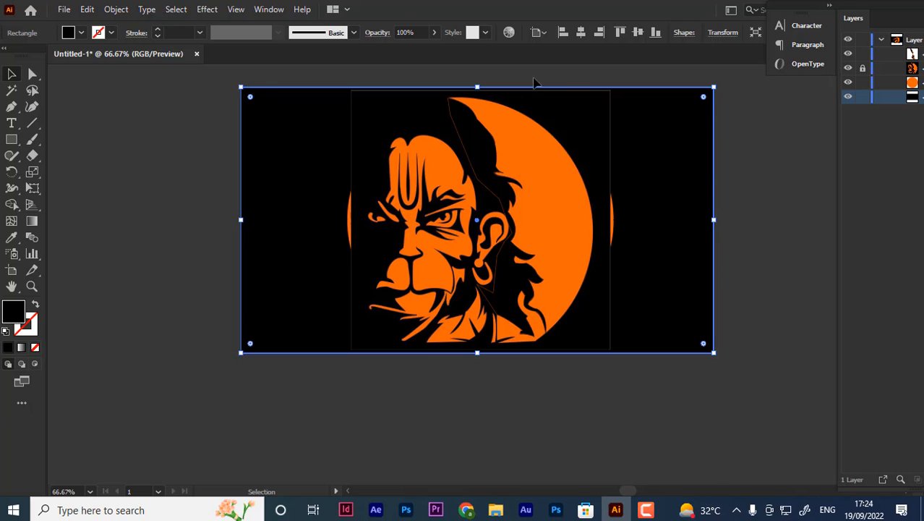
{"action": "left_click", "coordinate": [12, 107]}
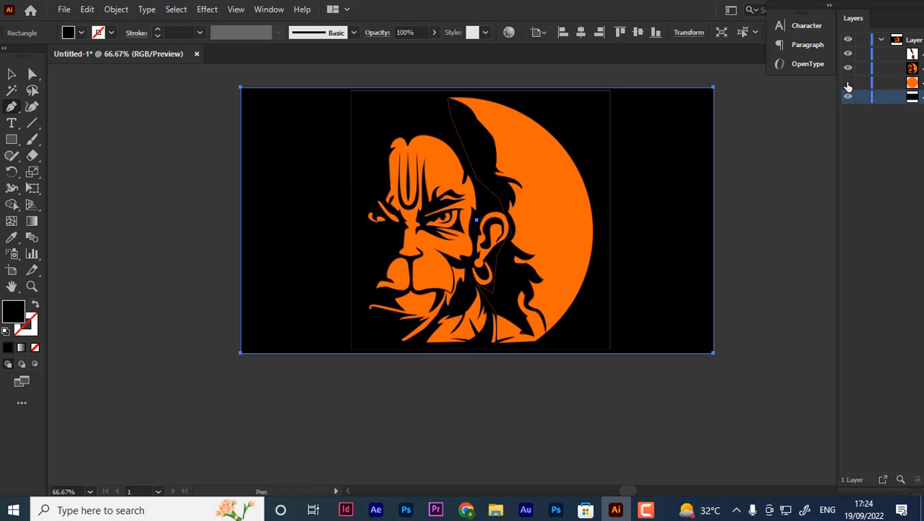
{"action": "left_click", "coordinate": [862, 68]}
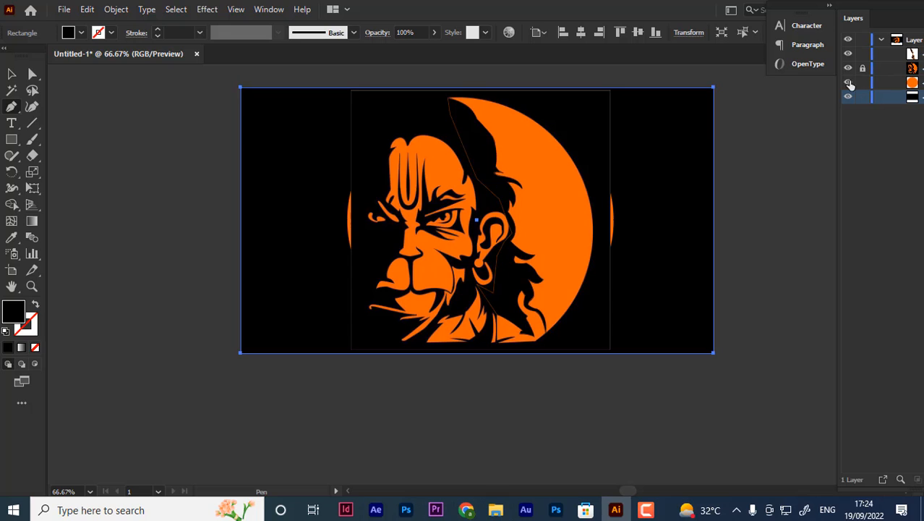
{"action": "left_click", "coordinate": [848, 68]}
{"action": "key", "text": "v"}
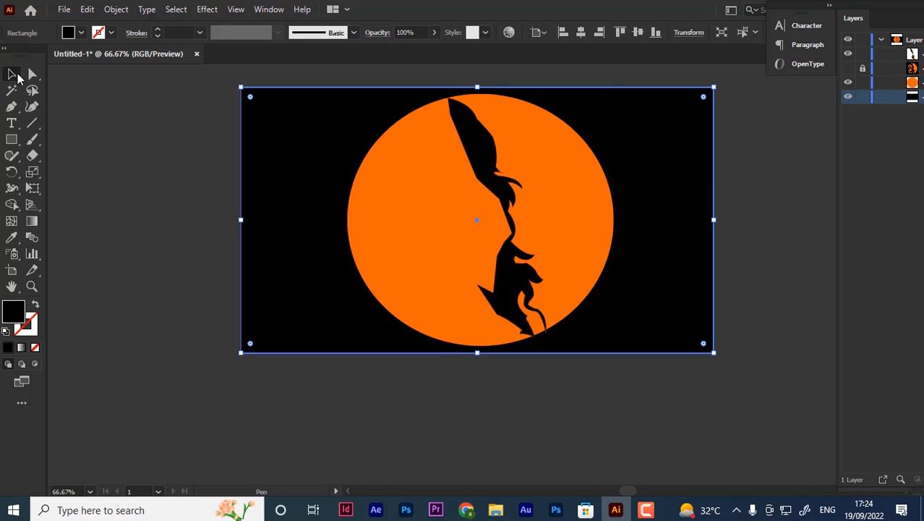
{"action": "left_click_drag", "start_coordinate": [12, 138], "coordinate": [72, 138]}
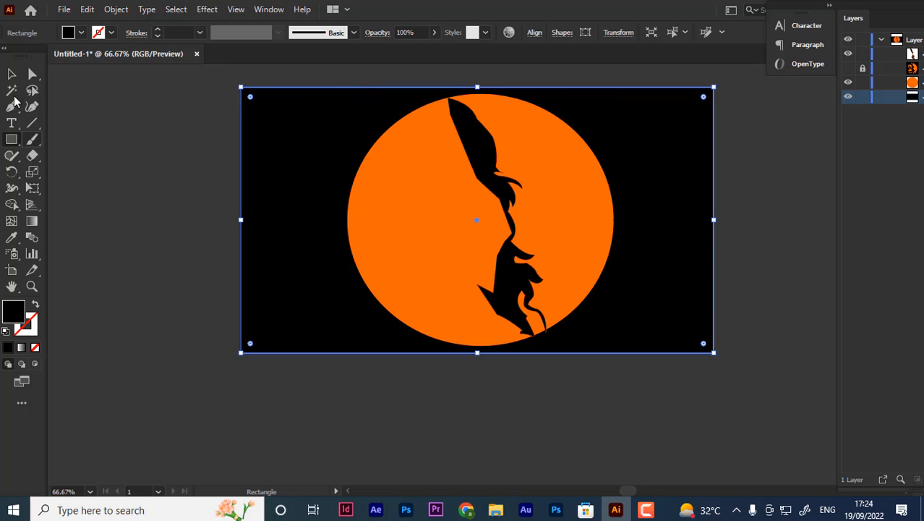
{"action": "left_click", "coordinate": [13, 75]}
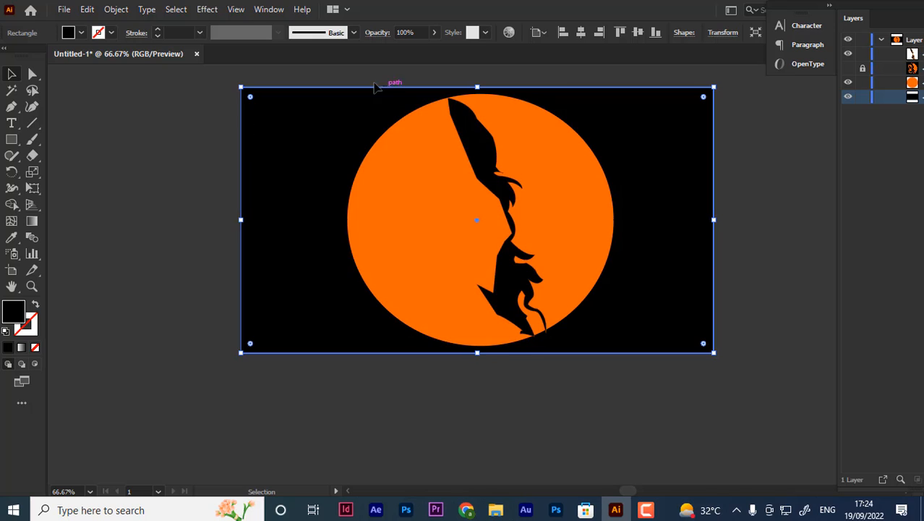
- Lock the background and cut the hair shape out of the orange circle with the Shape Builder tool
{"action": "left_click_drag", "start_coordinate": [361, 75], "coordinate": [713, 386]}
{"action": "left_click", "coordinate": [862, 99]}
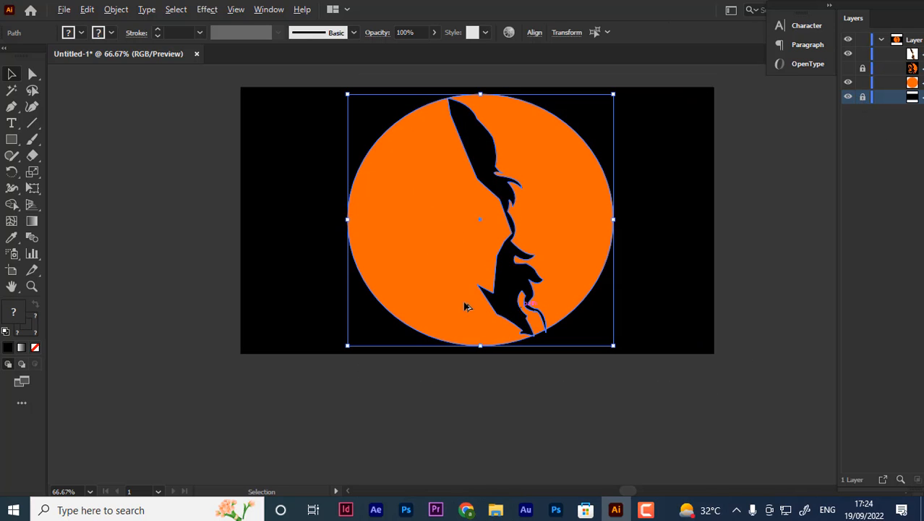
{"action": "left_click", "coordinate": [11, 204]}
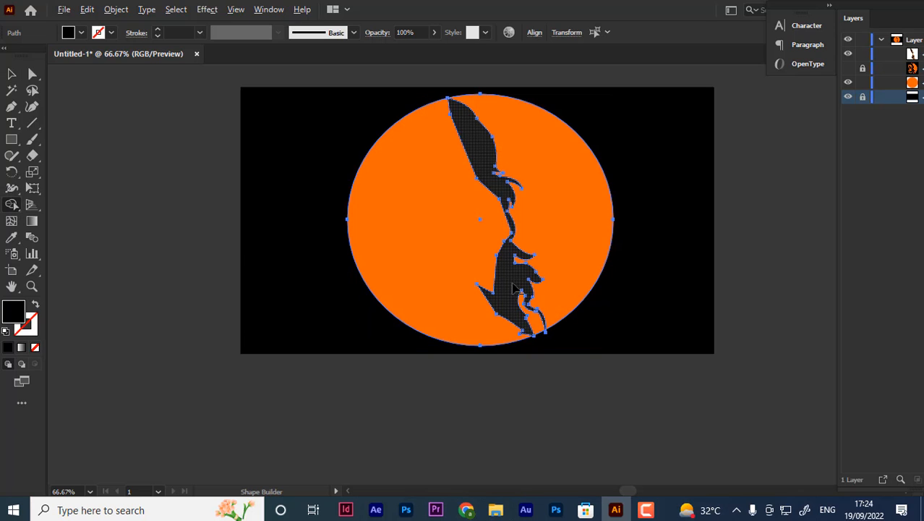
{"action": "left_click", "coordinate": [510, 266]}
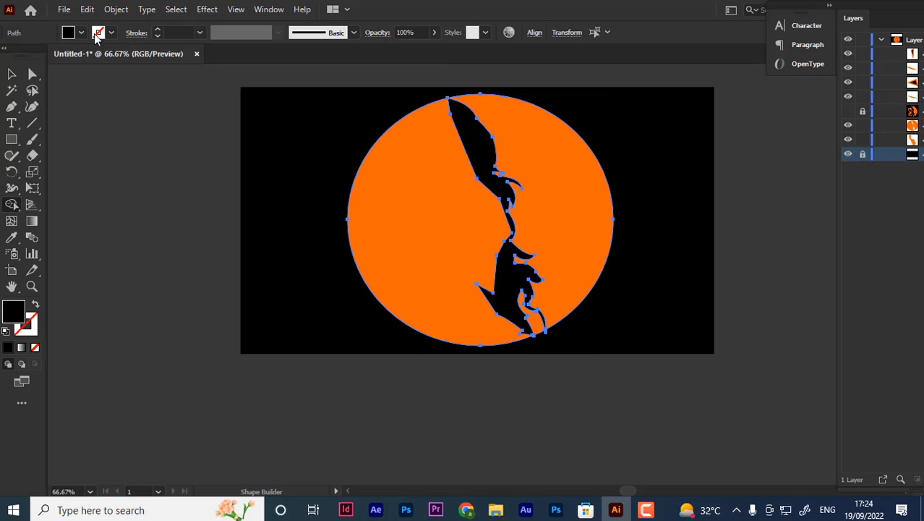
- Try to average the anchor point at the upper tip of the hair cutout, and clear the selection
{"action": "key", "text": "v"}
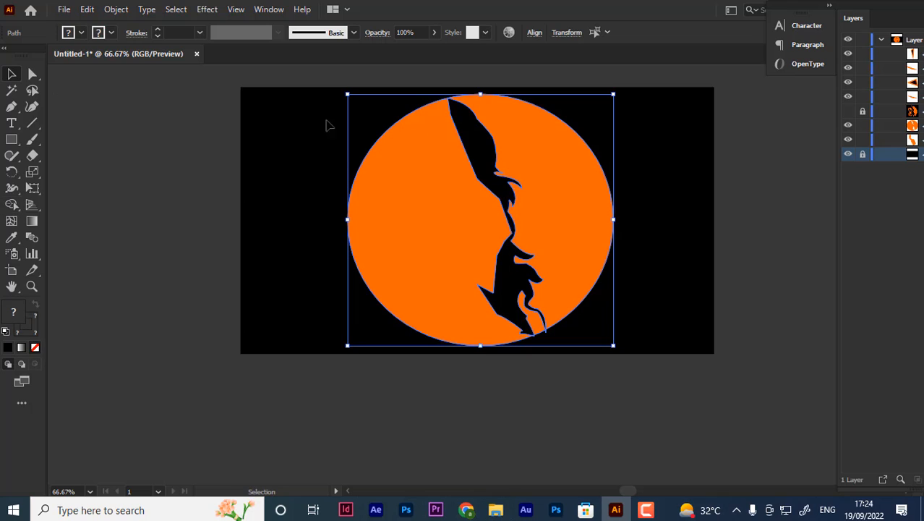
{"action": "left_click_drag", "start_coordinate": [299, 92], "coordinate": [467, 363]}
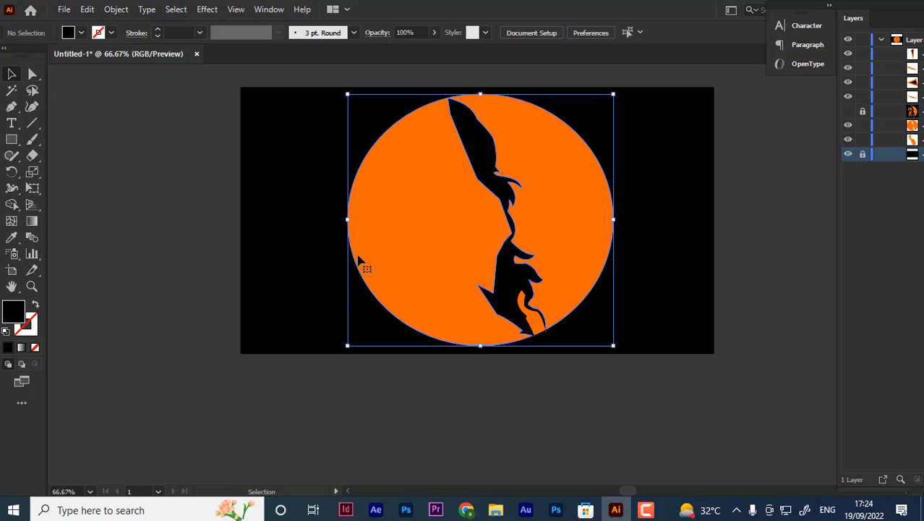
{"action": "left_click", "coordinate": [32, 75]}
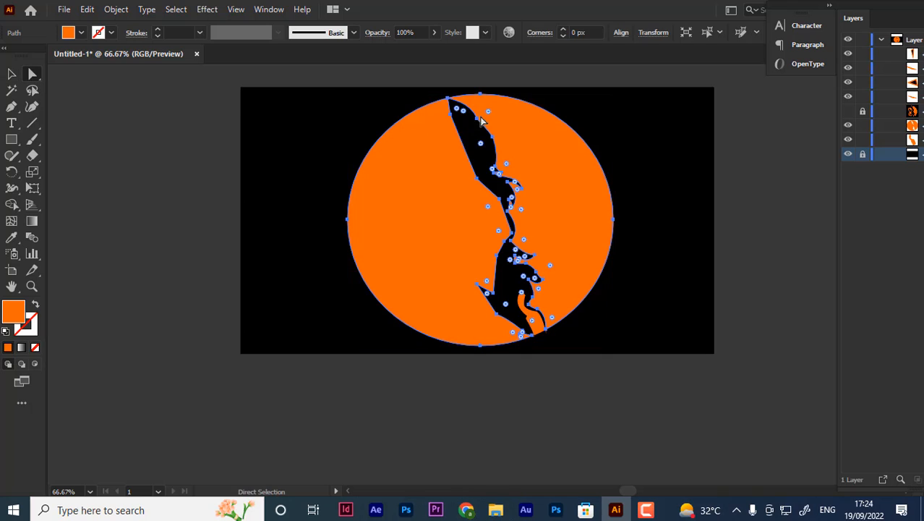
{"action": "left_click", "coordinate": [447, 101]}
{"action": "right_click", "coordinate": [447, 98]}
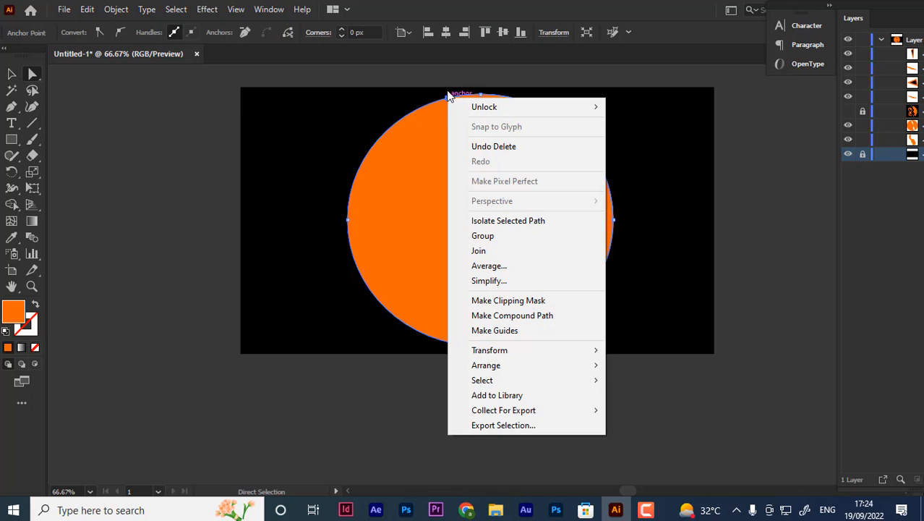
{"action": "left_click", "coordinate": [497, 265]}
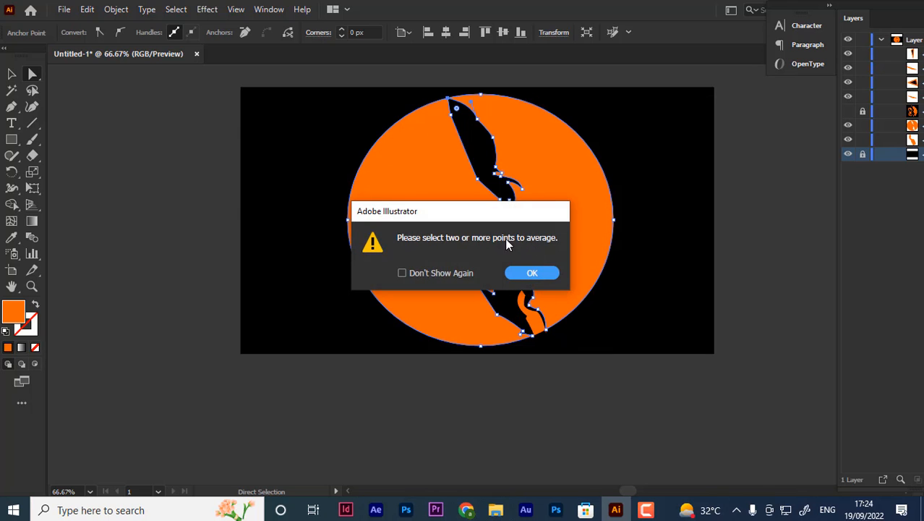
{"action": "left_click", "coordinate": [530, 274]}
{"action": "left_click", "coordinate": [655, 157]}
- Try deleting the anchor point at the cutout's upper tip, undo the deletion and deselect everything
{"action": "left_click", "coordinate": [448, 103]}
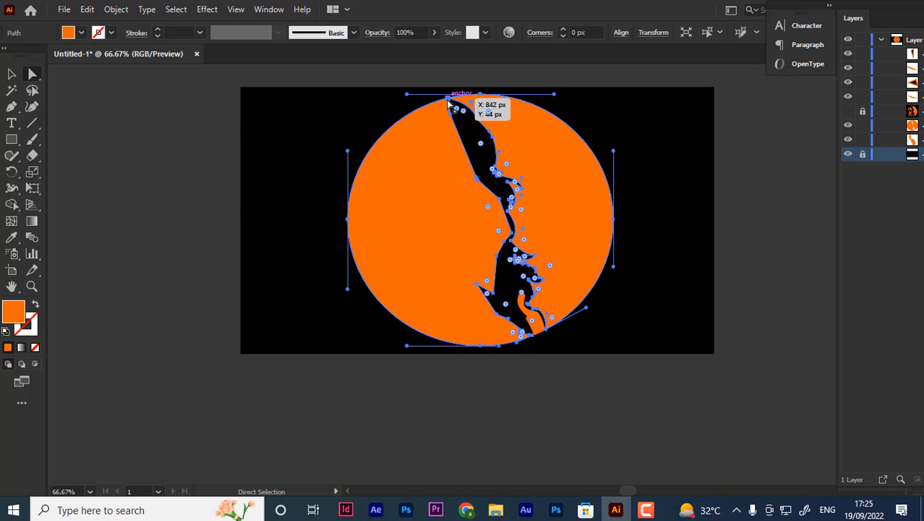
{"action": "left_click", "coordinate": [448, 101]}
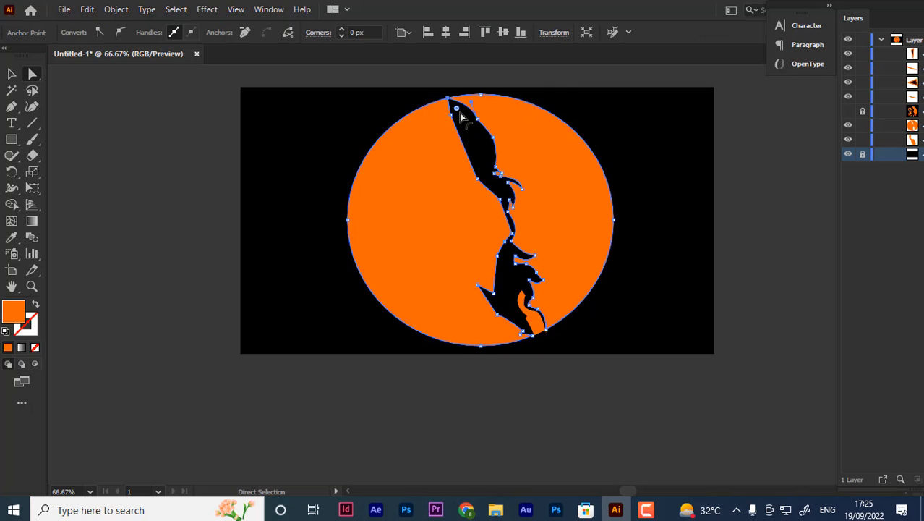
{"action": "key", "text": "Delete"}
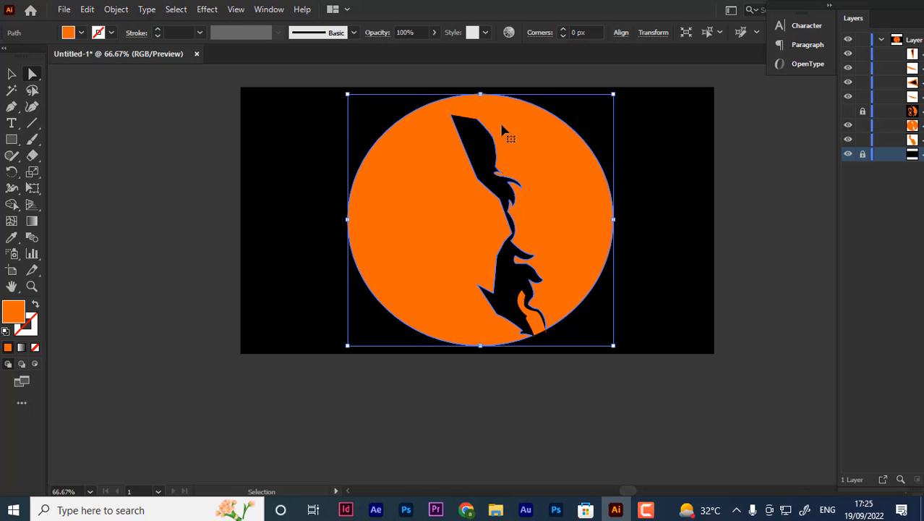
{"action": "key", "text": "ctrl+z"}
{"action": "left_click", "coordinate": [291, 121]}
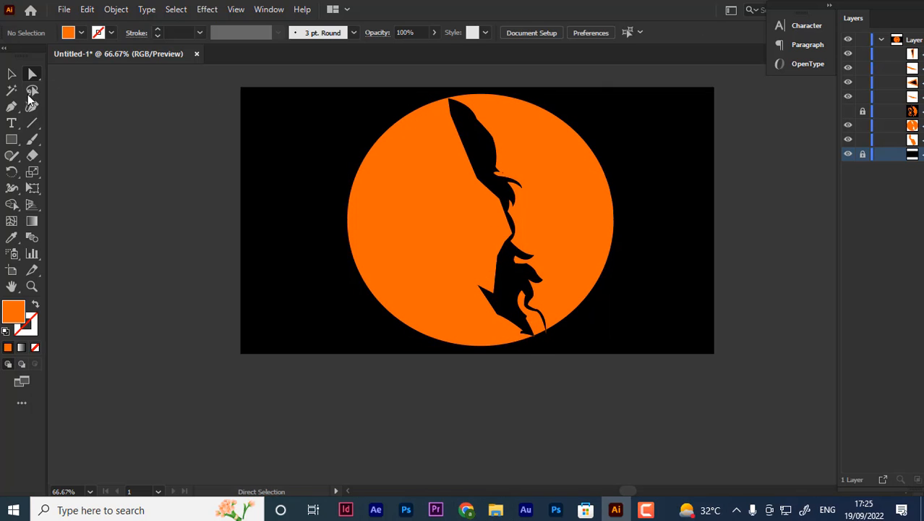
- Draw an orange polygon with the Pen tool along the hair cutout, enclosing the face side of the circle and extending beyond the artboard
{"action": "left_click", "coordinate": [12, 139]}
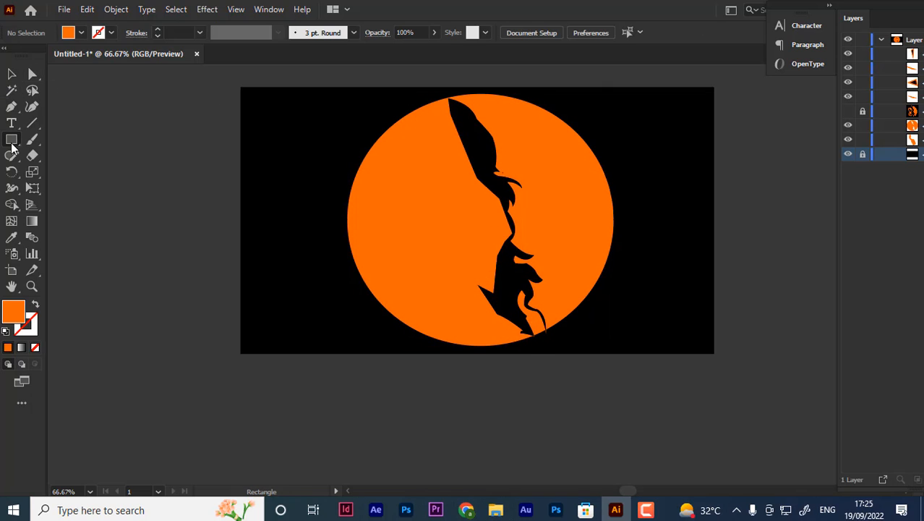
{"action": "left_click", "coordinate": [12, 107]}
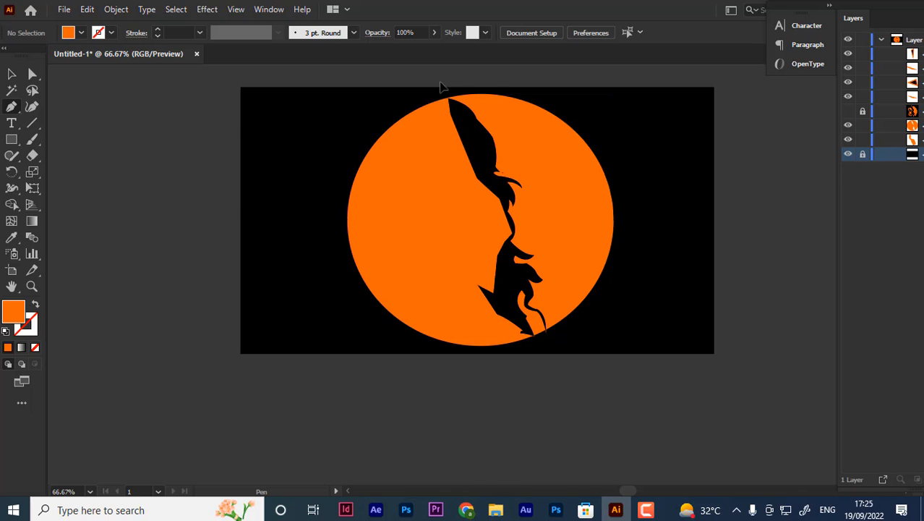
{"action": "left_click", "coordinate": [439, 83]}
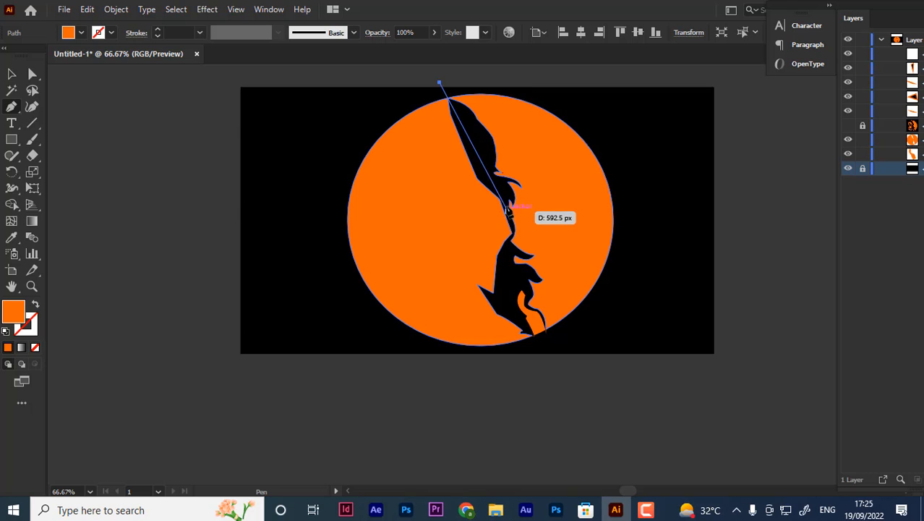
{"action": "left_click", "coordinate": [502, 197]}
{"action": "left_click", "coordinate": [511, 233]}
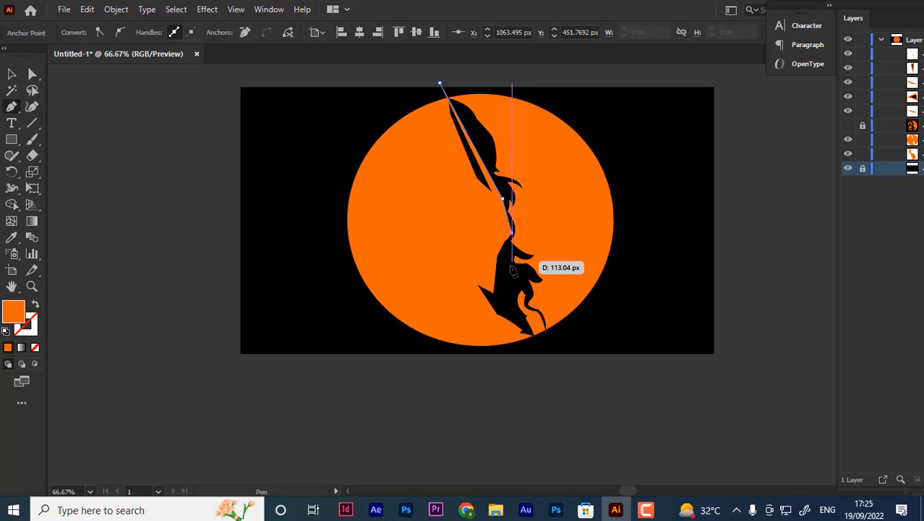
{"action": "left_click", "coordinate": [512, 297]}
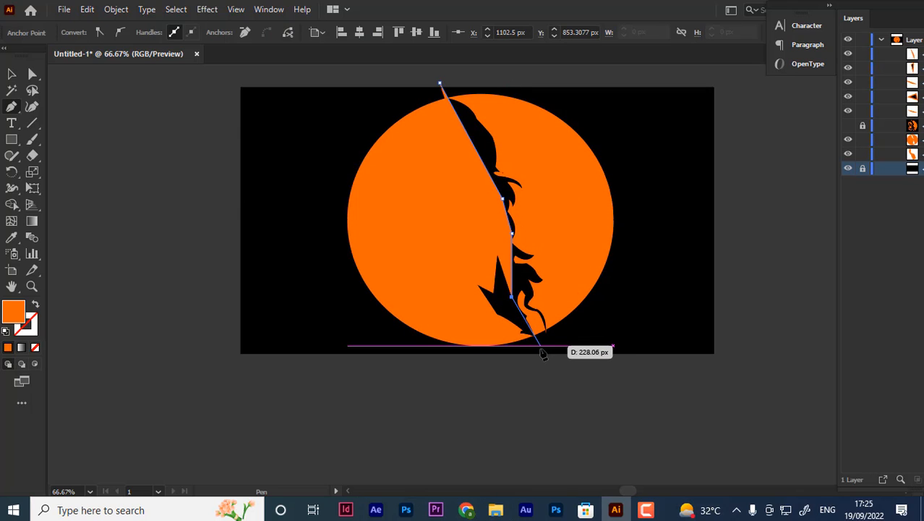
{"action": "left_click", "coordinate": [540, 345]}
{"action": "left_click", "coordinate": [400, 408]}
{"action": "left_click_drag", "start_coordinate": [281, 315], "coordinate": [281, 304]}
{"action": "left_click", "coordinate": [286, 176]}
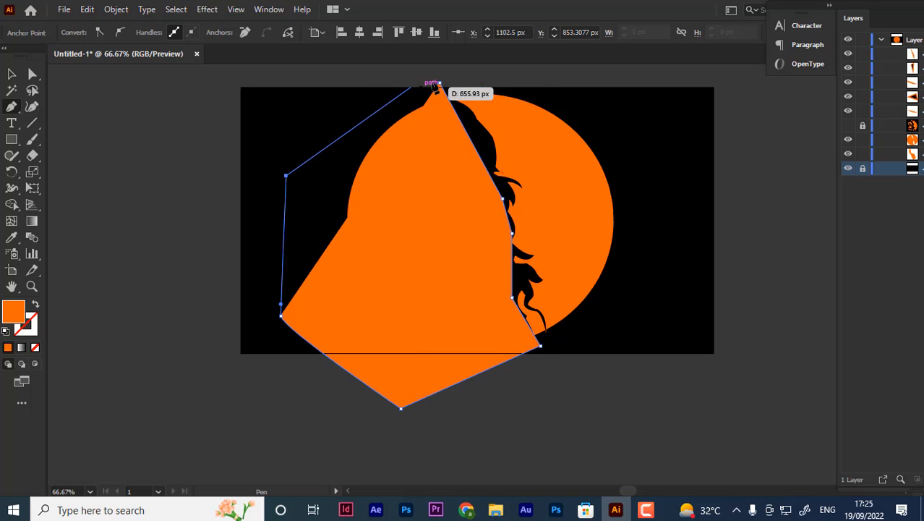
{"action": "left_click_drag", "start_coordinate": [439, 82], "coordinate": [2, 80]}
{"action": "left_click", "coordinate": [11, 74]}
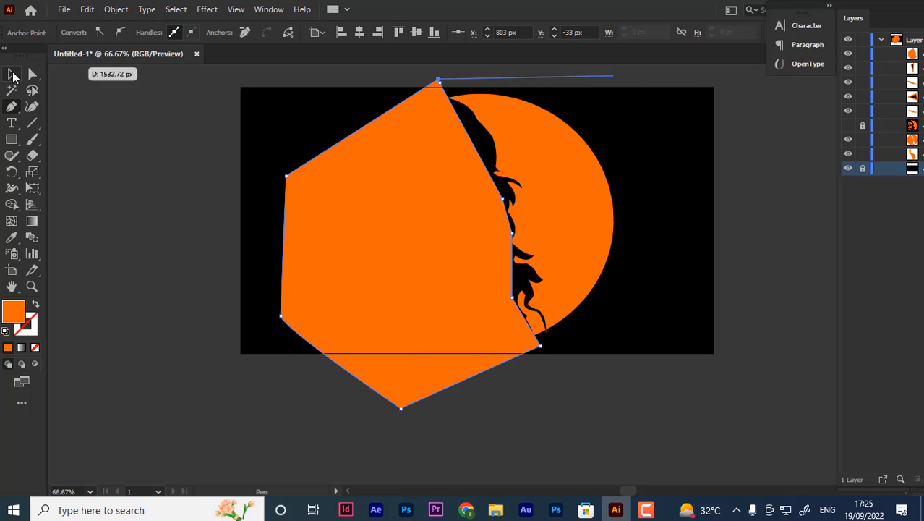
{"action": "mouse_move", "coordinate": [171, 49]}
{"action": "left_mouse_down"}
{"action": "mouse_move", "coordinate": [257, 249]}
{"action": "mouse_move", "coordinate": [258, 221]}
{"action": "mouse_move", "coordinate": [173, 50]}
{"action": "left_mouse_up"}
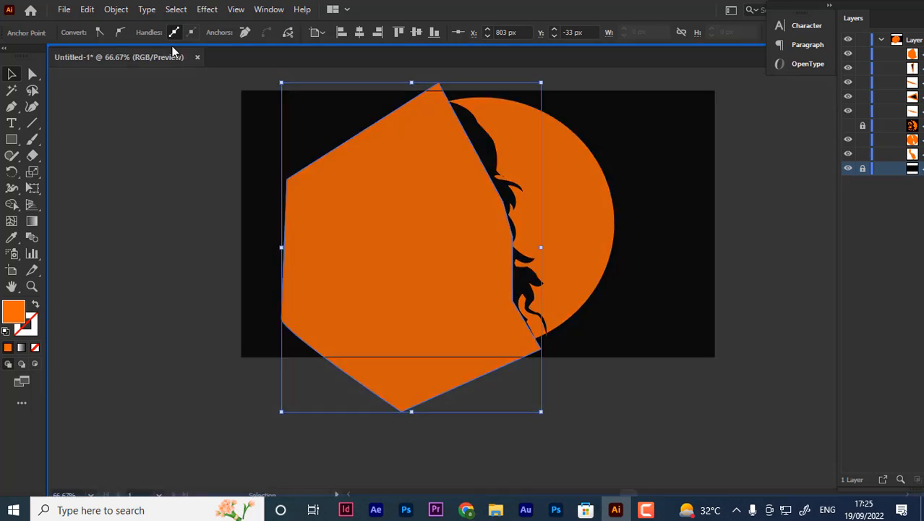
{"action": "left_click", "coordinate": [189, 149]}
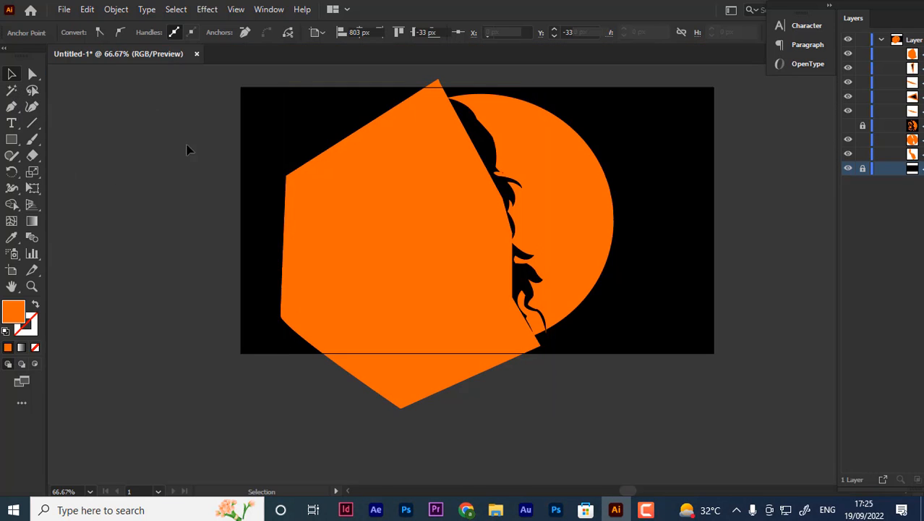
- Remove the polygon, the face-side part of the circle and the leftover sliver with the Shape Builder tool, leaving the crescent
{"action": "left_click_drag", "start_coordinate": [185, 72], "coordinate": [512, 425]}
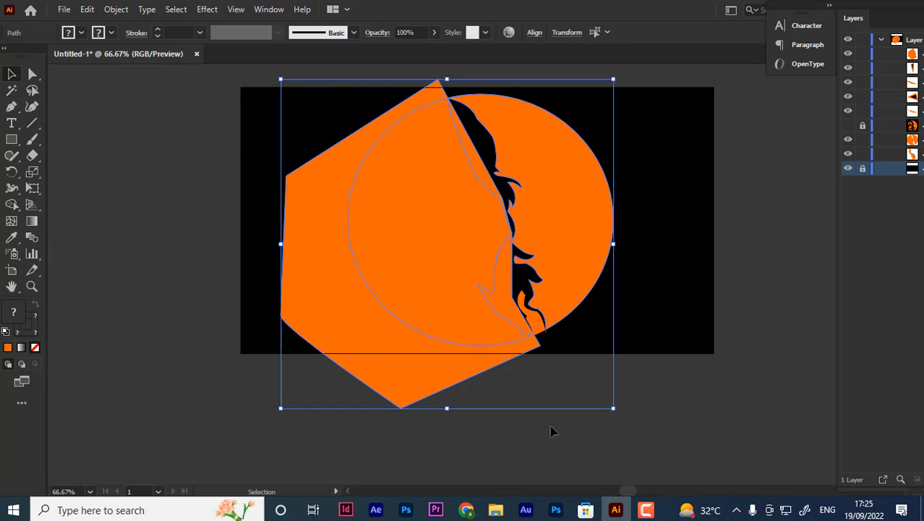
{"action": "left_click", "coordinate": [13, 204]}
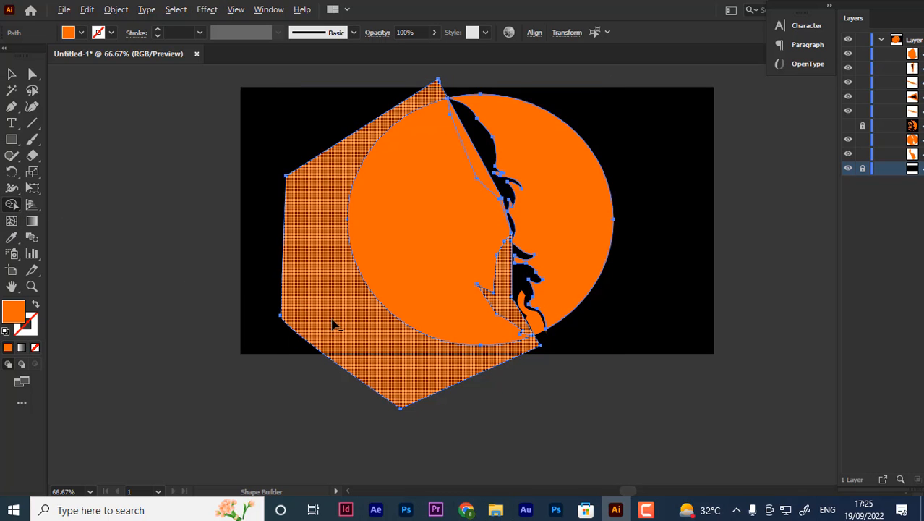
{"action": "mouse_move", "coordinate": [332, 321]}
{"action": "left_mouse_down"}
{"action": "mouse_move", "coordinate": [452, 260]}
{"action": "mouse_move", "coordinate": [433, 246]}
{"action": "left_mouse_up"}
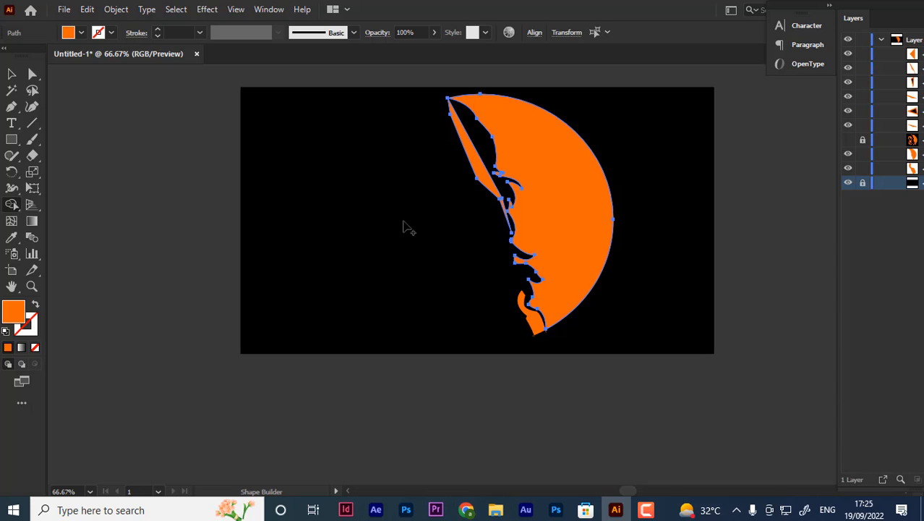
{"action": "left_click", "coordinate": [489, 160], "text": "alt"}
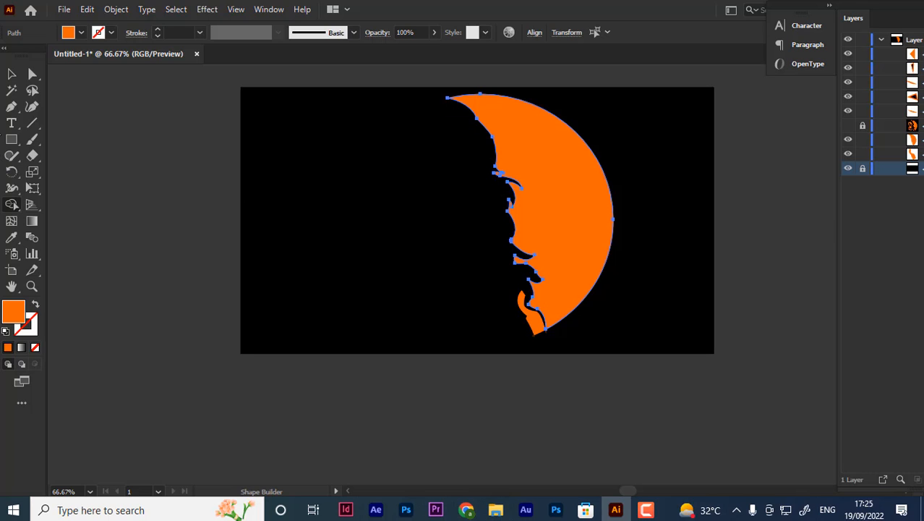
- Compare the orange crescent with the Hanuman reference by repeatedly showing and hiding the reference image
{"action": "key", "text": "v"}
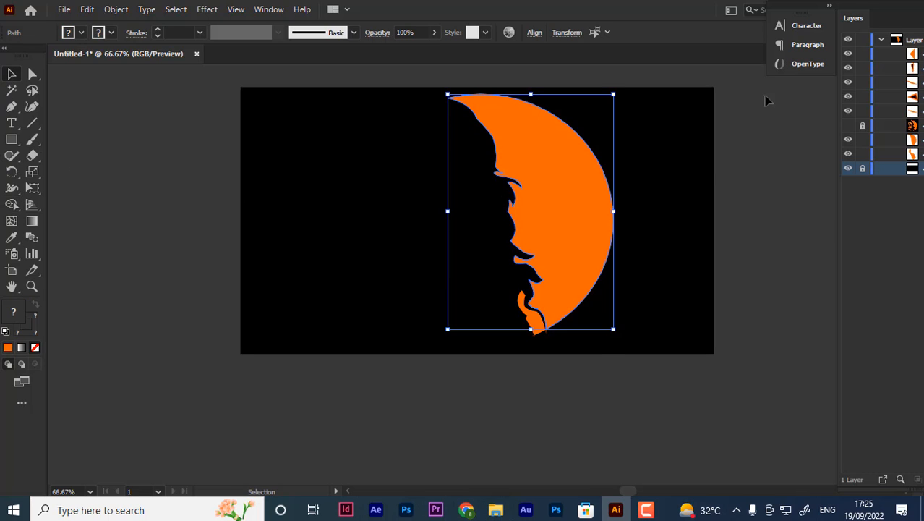
{"action": "left_click", "coordinate": [847, 127]}
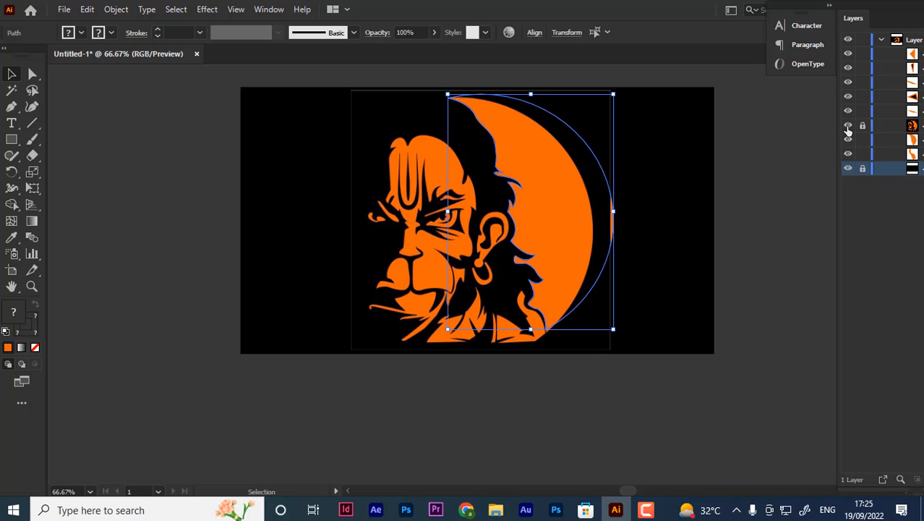
{"action": "left_click", "coordinate": [847, 129]}
{"action": "left_click", "coordinate": [847, 129]}
{"action": "left_click", "coordinate": [848, 127]}
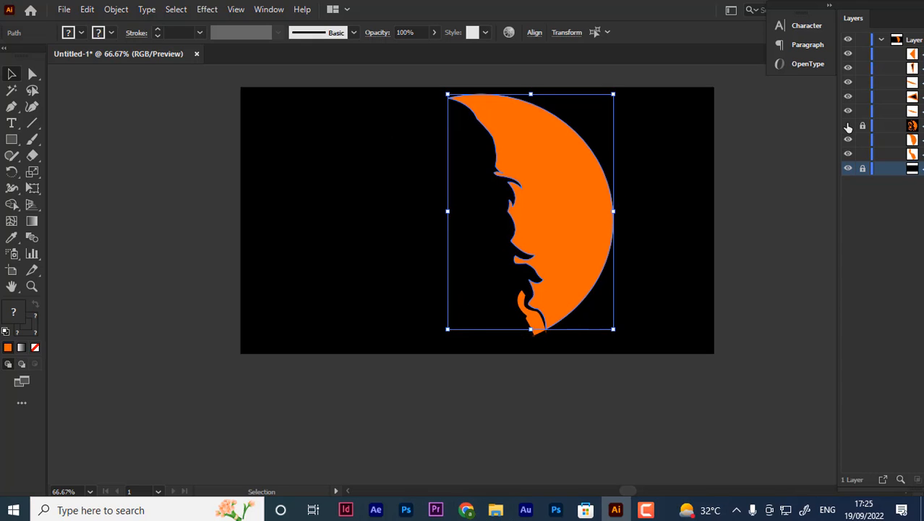
{"action": "left_click", "coordinate": [848, 126]}
{"action": "left_click", "coordinate": [848, 128]}
{"action": "left_click", "coordinate": [849, 128]}
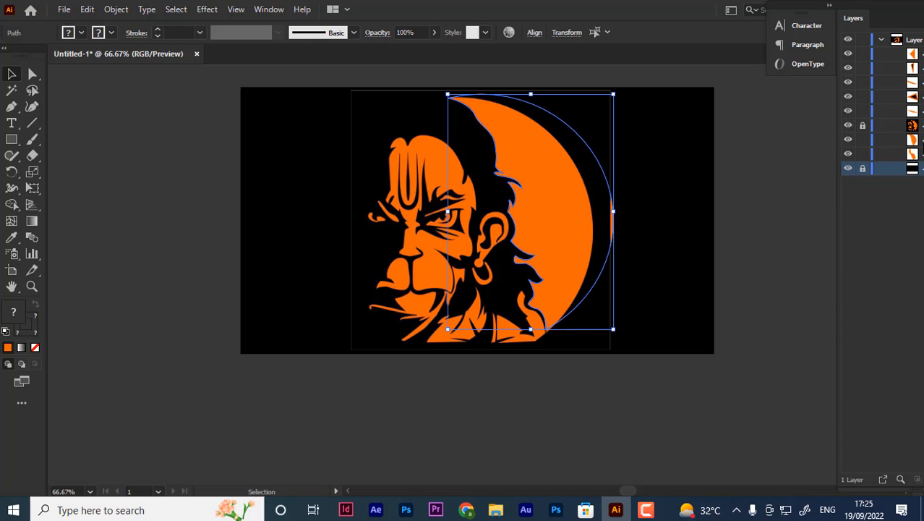
- Unlock the Hanuman reference image, lower its opacity to 43%, and undo an accidental move of it
{"action": "left_click", "coordinate": [919, 129]}
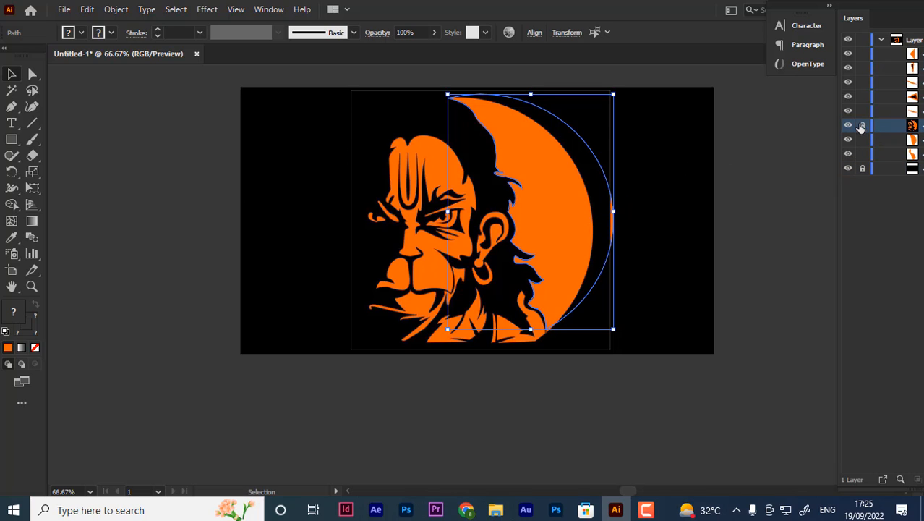
{"action": "left_click", "coordinate": [437, 121]}
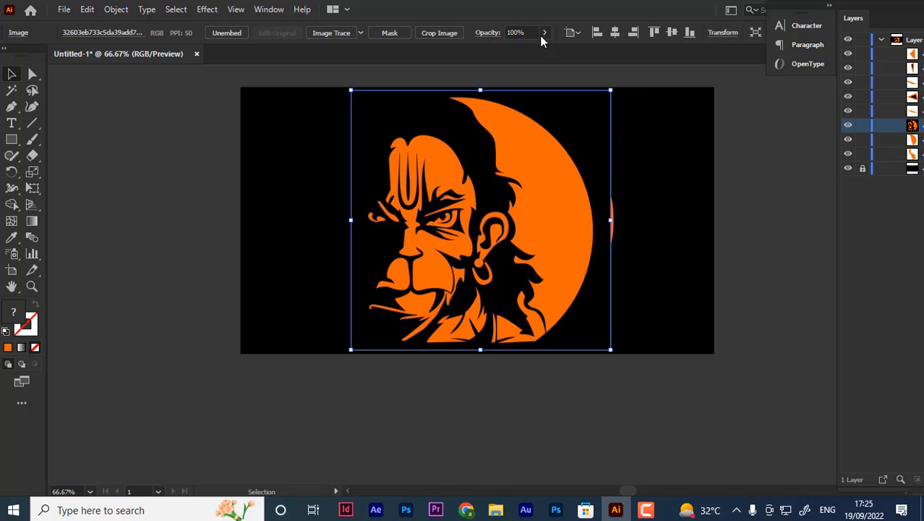
{"action": "left_click", "coordinate": [545, 32]}
{"action": "left_click_drag", "start_coordinate": [544, 48], "coordinate": [514, 48]}
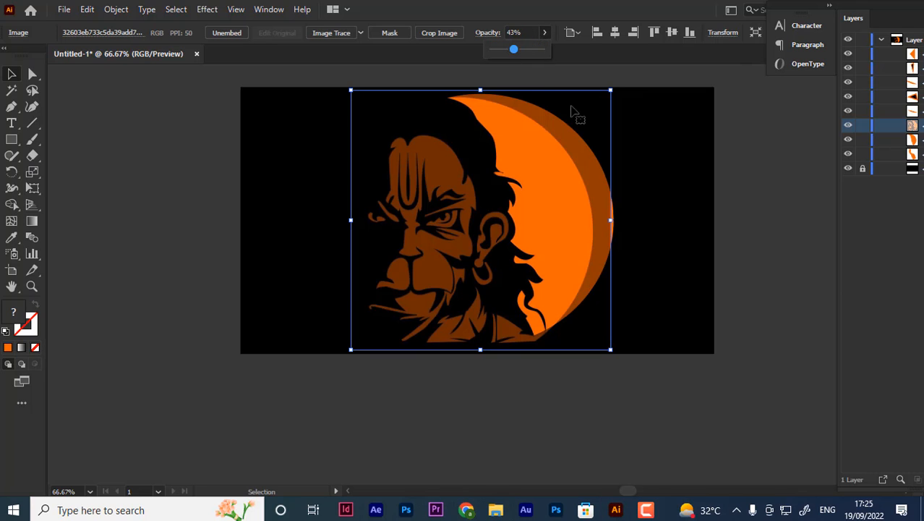
{"action": "left_click", "coordinate": [753, 212]}
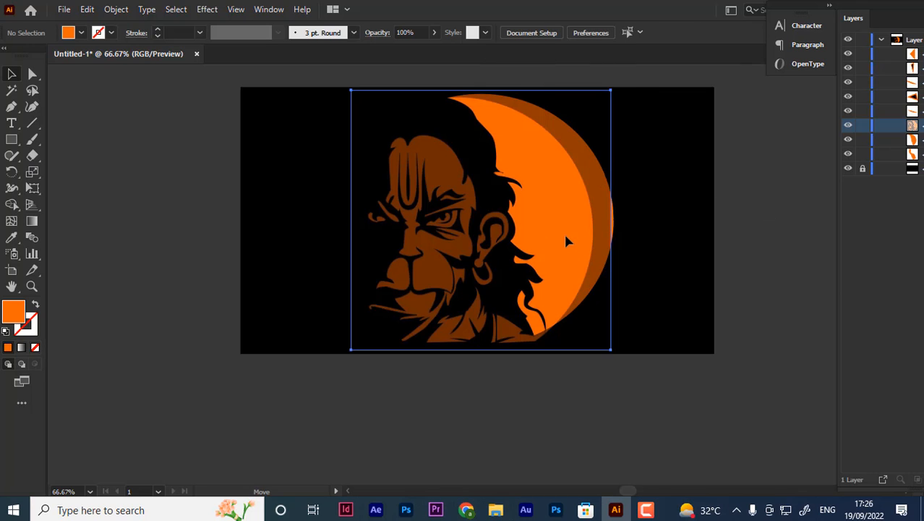
{"action": "left_click_drag", "start_coordinate": [565, 237], "coordinate": [577, 230]}
{"action": "key", "text": "ctrl+z"}
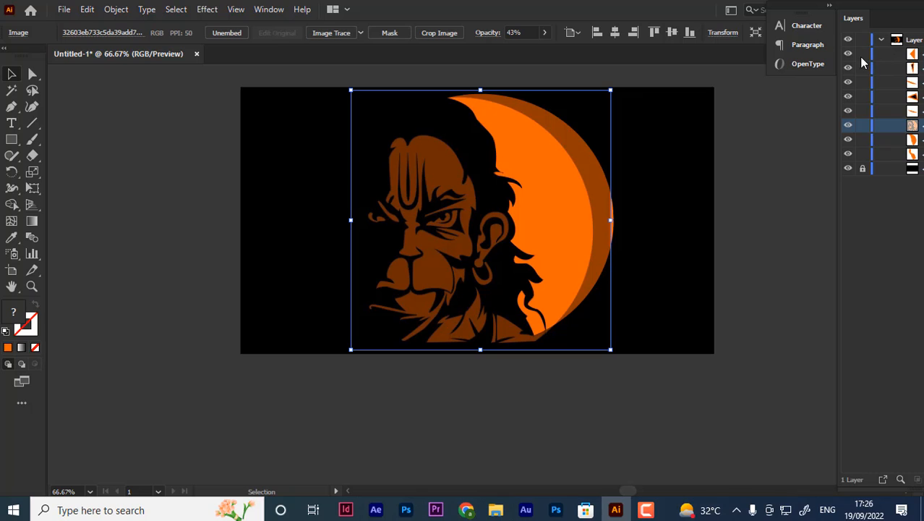
- Lock the small paths and the crescent, and return the reference image's opacity to 100%
{"action": "left_click_drag", "start_coordinate": [862, 54], "coordinate": [868, 157]}
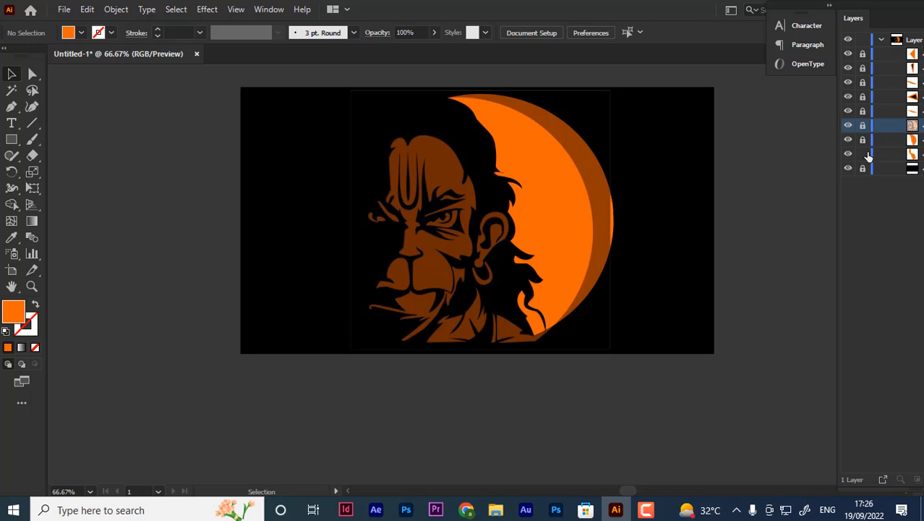
{"action": "left_click", "coordinate": [862, 128]}
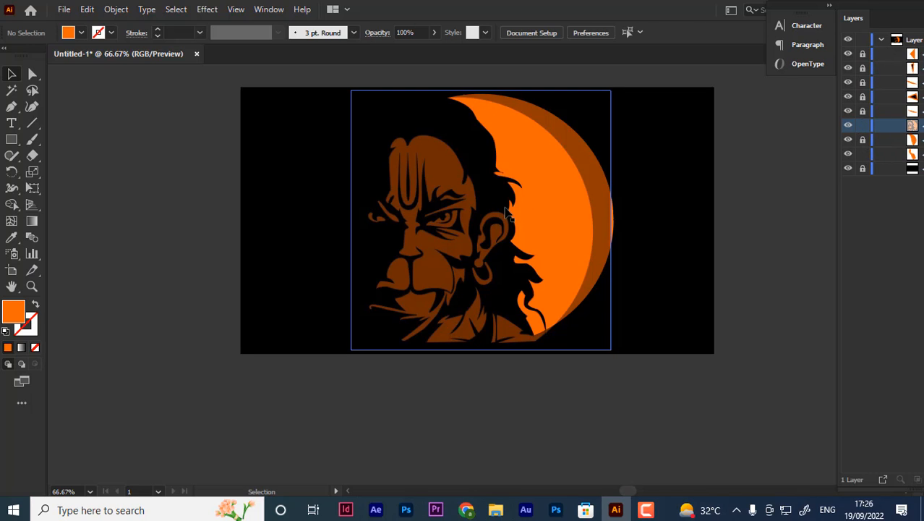
{"action": "left_click", "coordinate": [486, 216]}
{"action": "left_click", "coordinate": [546, 33]}
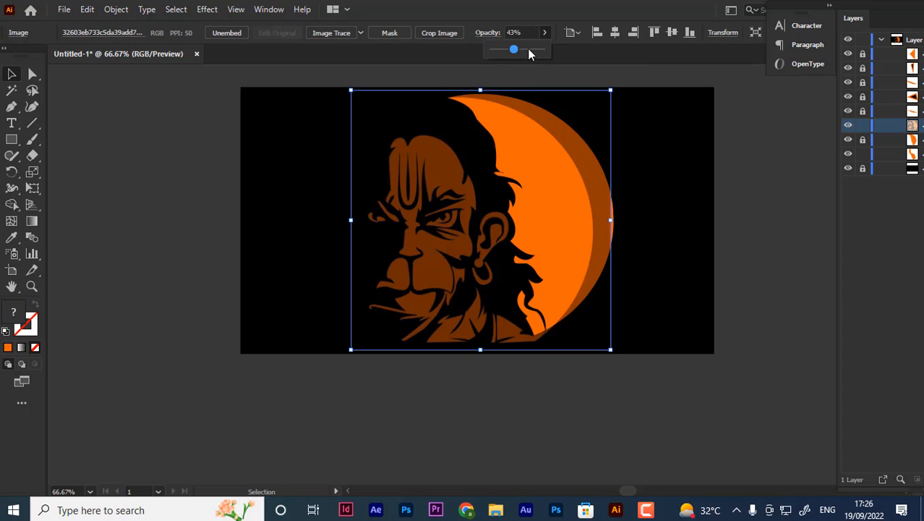
{"action": "left_click_drag", "start_coordinate": [528, 55], "coordinate": [604, 54]}
{"action": "left_click", "coordinate": [753, 211]}
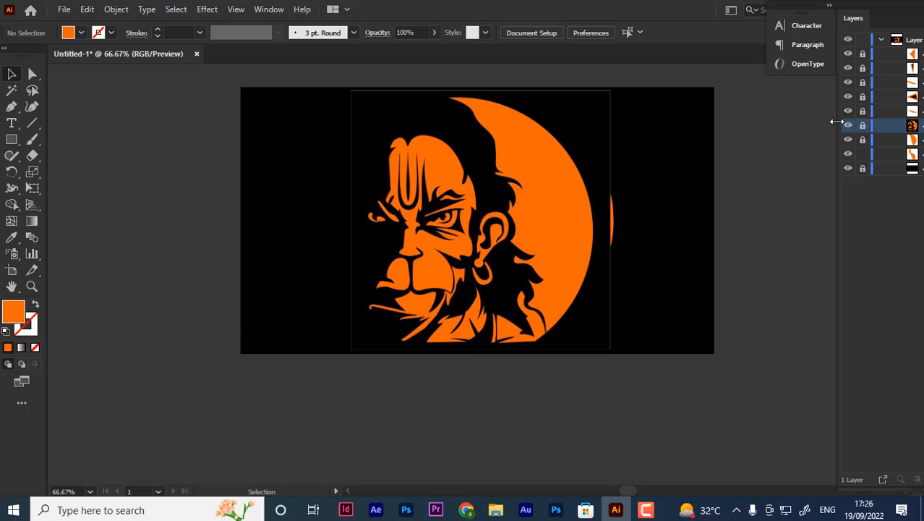
- Check the crescent against the full-opacity reference by toggling the reference's visibility, leaving the reference image hidden
{"action": "left_click", "coordinate": [848, 127]}
{"action": "left_click", "coordinate": [848, 127]}
{"action": "left_click", "coordinate": [848, 127]}
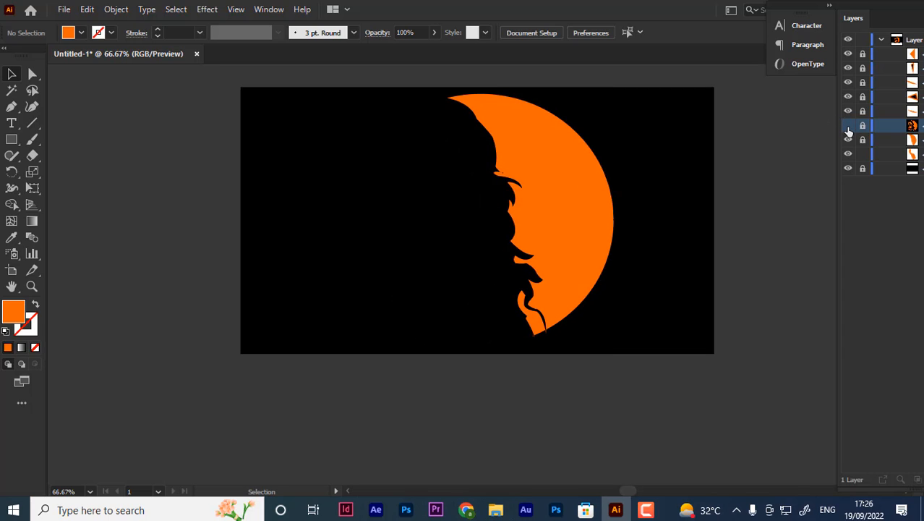
{"action": "left_click", "coordinate": [849, 127]}
{"action": "left_click", "coordinate": [848, 126]}
{"action": "left_click", "coordinate": [849, 128]}
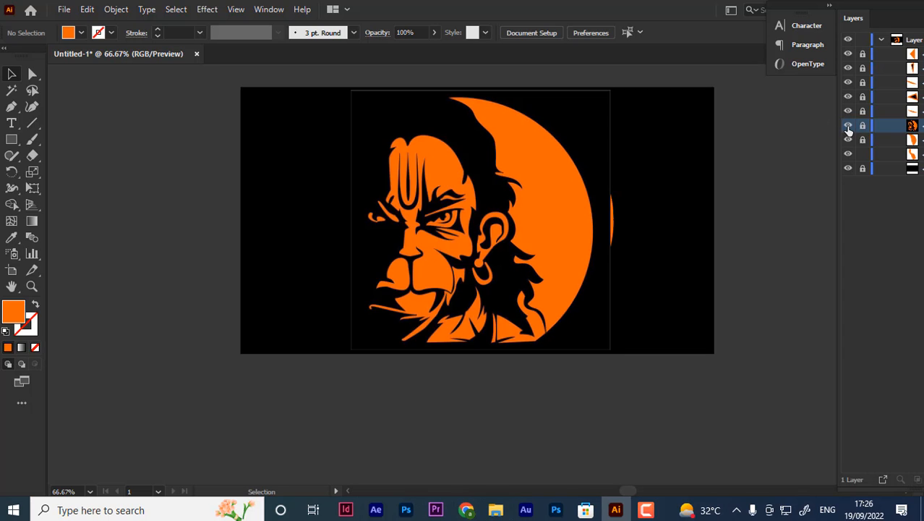
{"action": "left_click", "coordinate": [848, 128]}
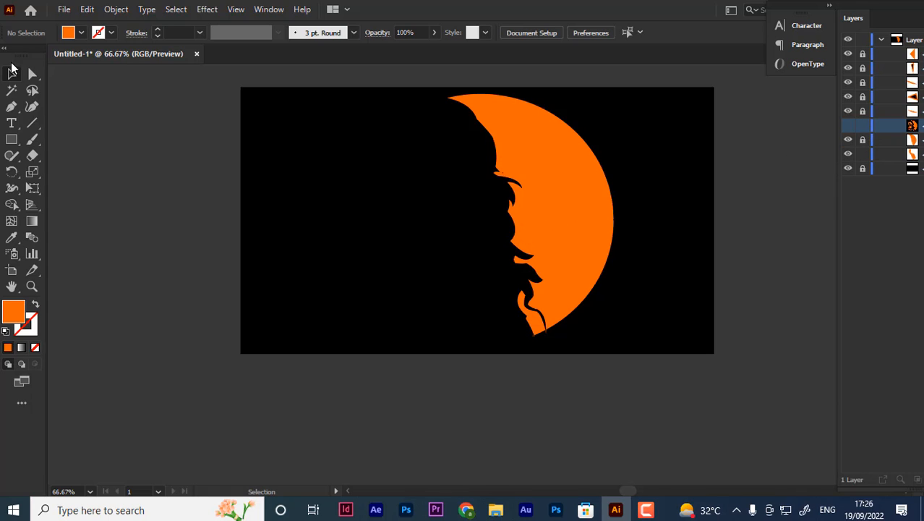
- Identify the crescent's separate pieces by hiding the upper small paths and toggling the visibility of the crescent path
{"action": "left_click", "coordinate": [31, 74]}
{"action": "left_click_drag", "start_coordinate": [848, 55], "coordinate": [848, 100]}
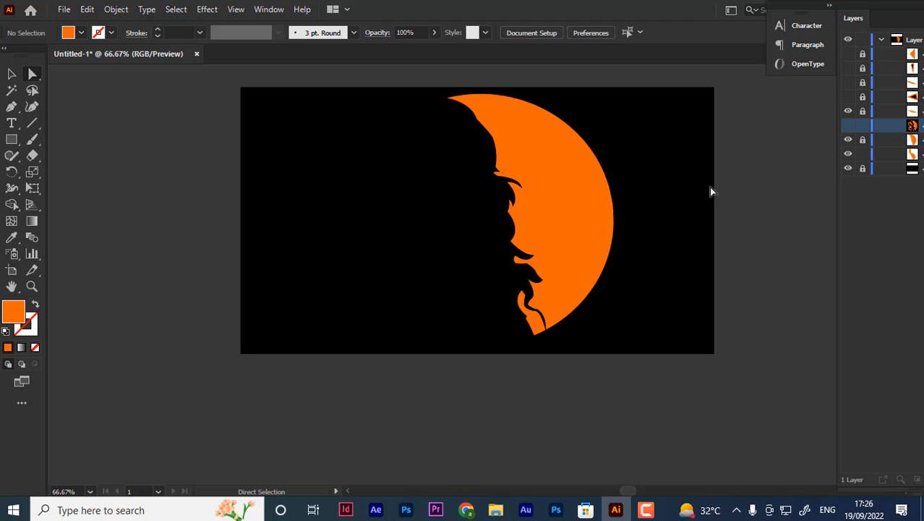
{"action": "left_click", "coordinate": [849, 141]}
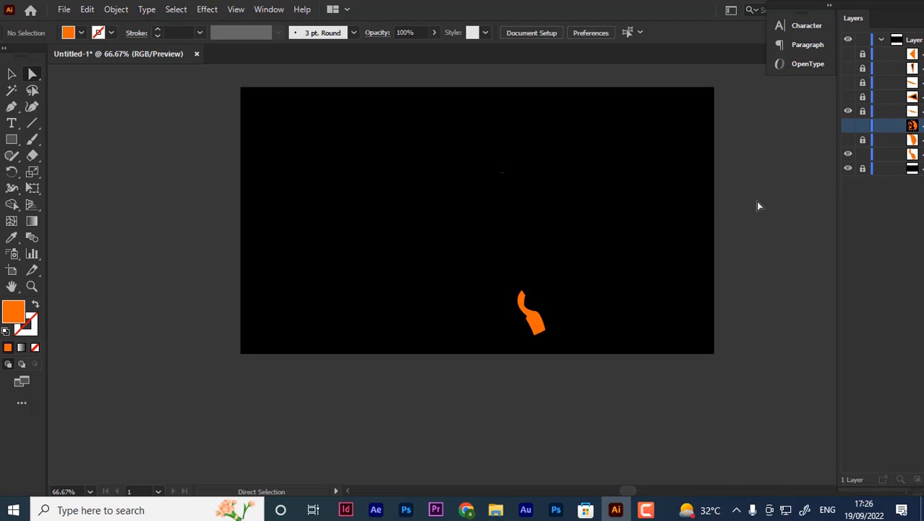
{"action": "left_click", "coordinate": [848, 141]}
- Unlock and select all the crescent pieces together, rotate them slightly clockwise and shift them slightly down
{"action": "left_click_drag", "start_coordinate": [388, 94], "coordinate": [661, 367]}
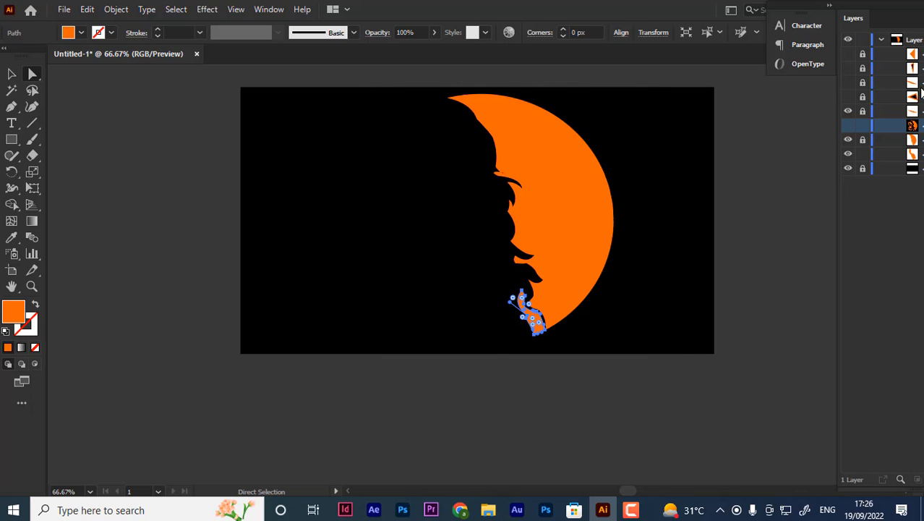
{"action": "left_click_drag", "start_coordinate": [861, 55], "coordinate": [861, 120]}
{"action": "left_click_drag", "start_coordinate": [848, 54], "coordinate": [848, 113]}
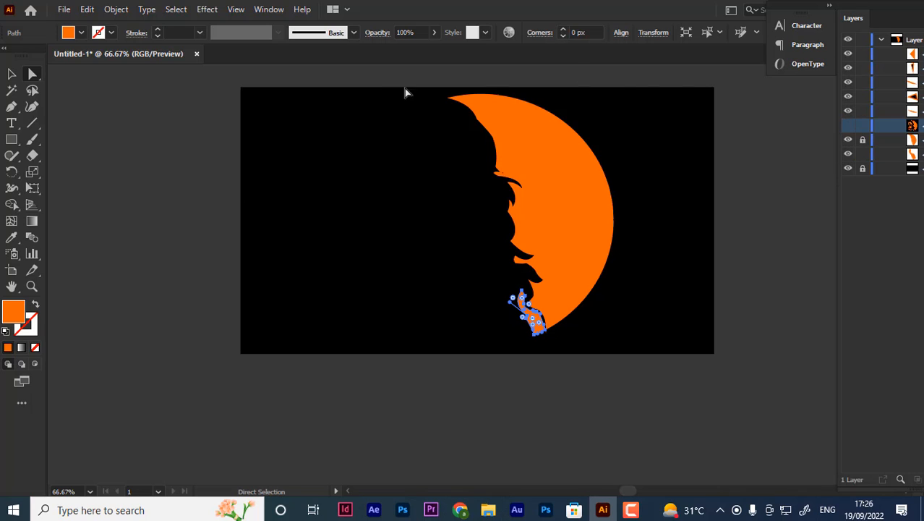
{"action": "left_click_drag", "start_coordinate": [384, 87], "coordinate": [687, 357]}
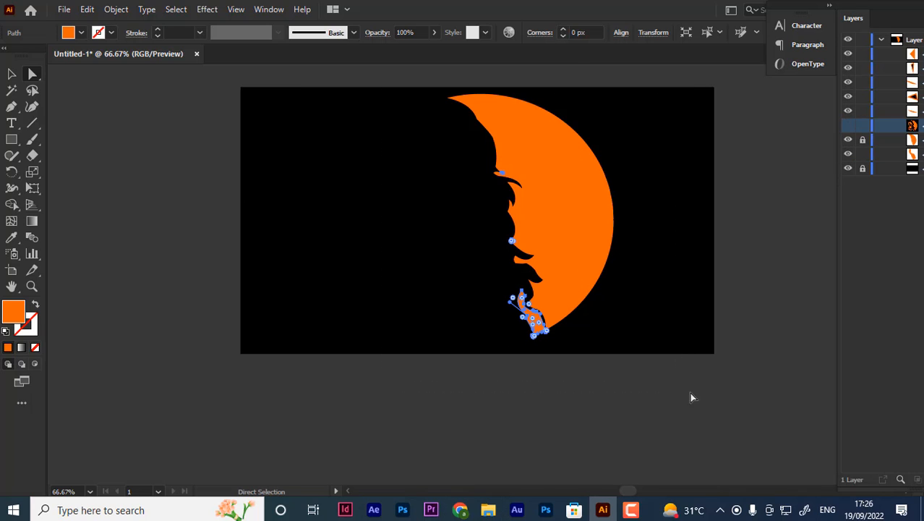
{"action": "left_click", "coordinate": [863, 140]}
{"action": "left_click_drag", "start_coordinate": [348, 66], "coordinate": [660, 376]}
{"action": "left_click", "coordinate": [11, 73]}
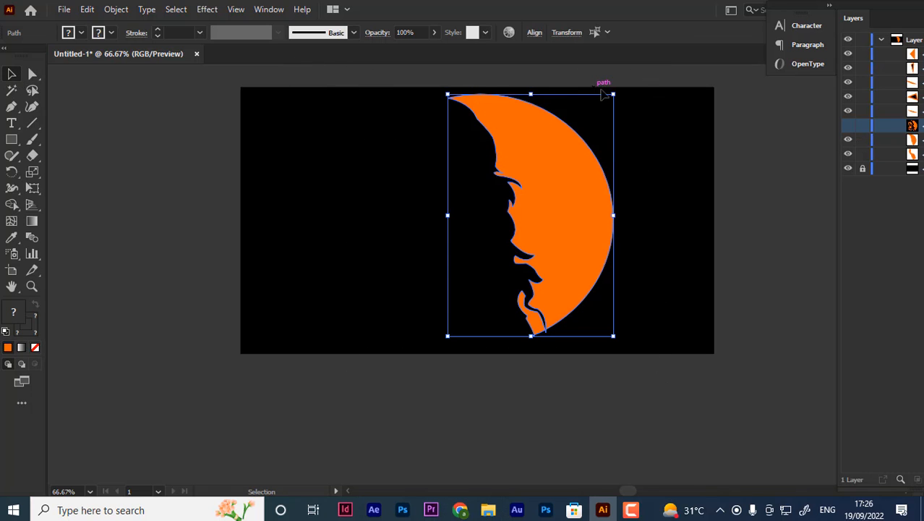
{"action": "left_click_drag", "start_coordinate": [625, 85], "coordinate": [628, 105]}
{"action": "left_click_drag", "start_coordinate": [564, 223], "coordinate": [564, 231]}
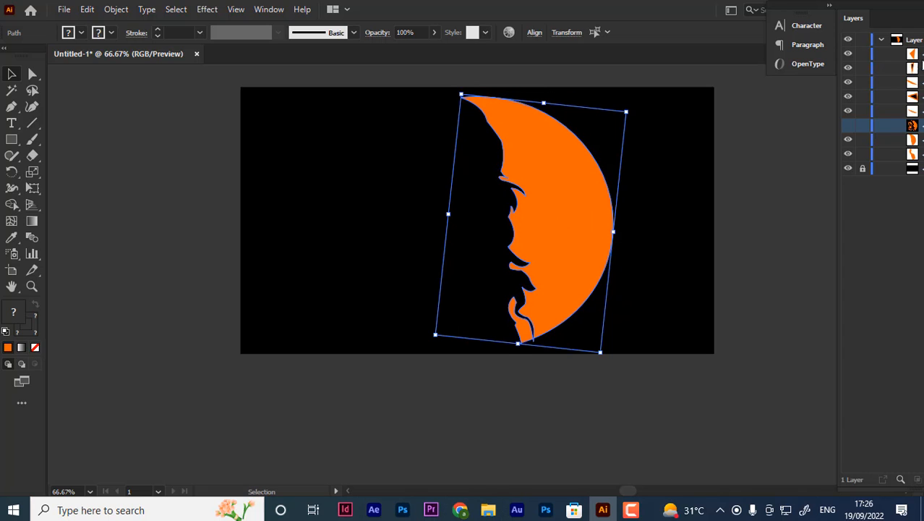
- Show the Hanuman reference image again and lock every object in the layer
{"action": "left_click", "coordinate": [848, 125]}
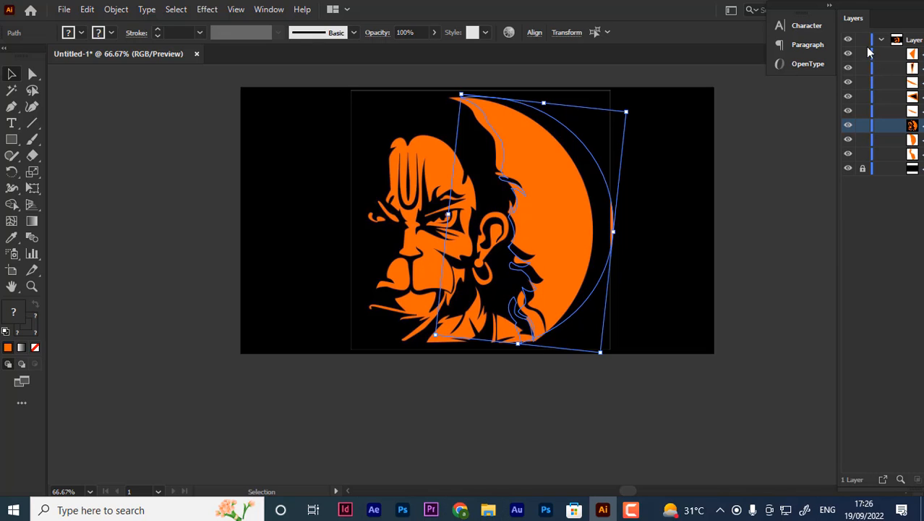
{"action": "left_click_drag", "start_coordinate": [862, 54], "coordinate": [861, 172]}
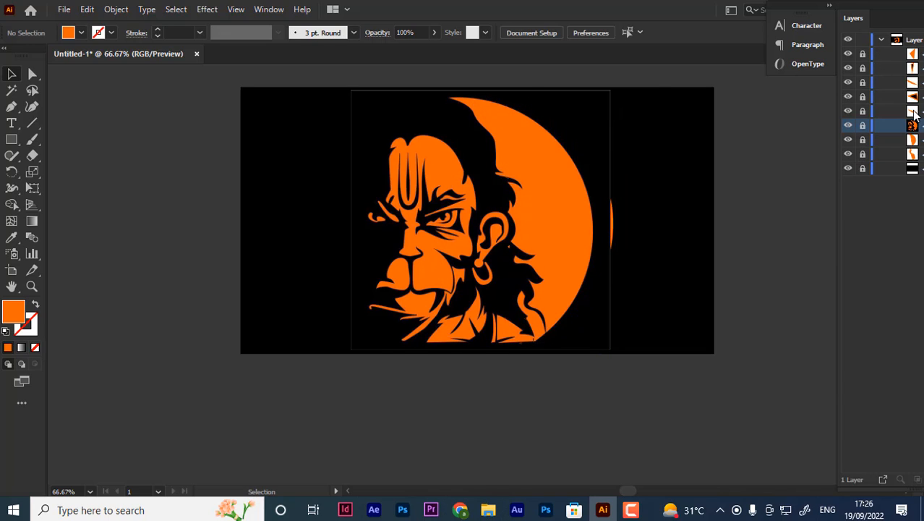
- Trace the small rounded bump at the forehead's top with the Pen tool, from its outer tip to the notch, ending in a corner point
{"action": "key", "text": "ctrl+plus"}
{"action": "scroll", "coordinate": [503, 150], "scroll_direction": "up", "scroll_amount": 4}
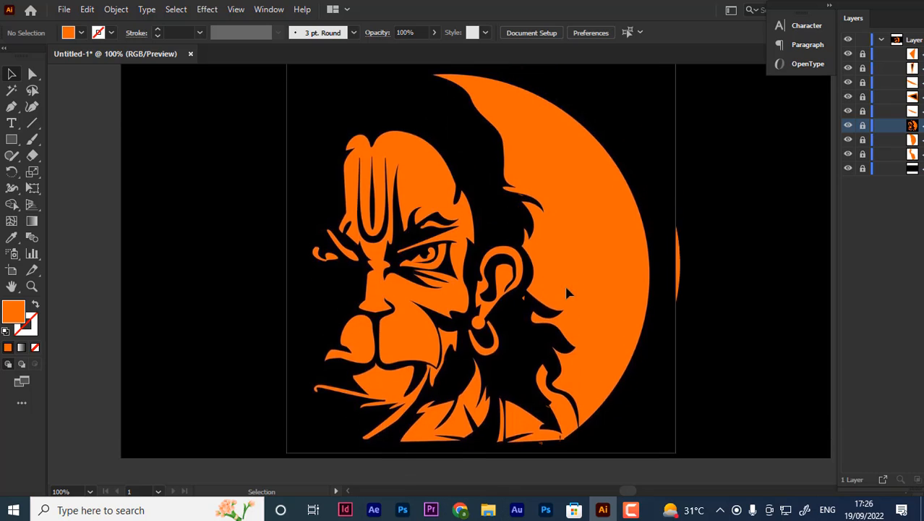
{"action": "scroll", "coordinate": [590, 179], "scroll_direction": "down", "scroll_amount": 2}
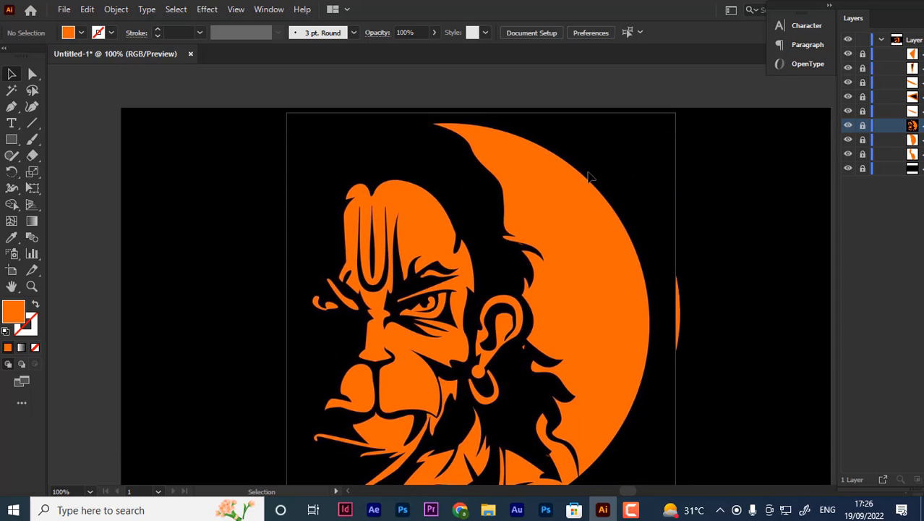
{"action": "left_click", "coordinate": [11, 107]}
{"action": "key", "text": "ctrl+plus"}
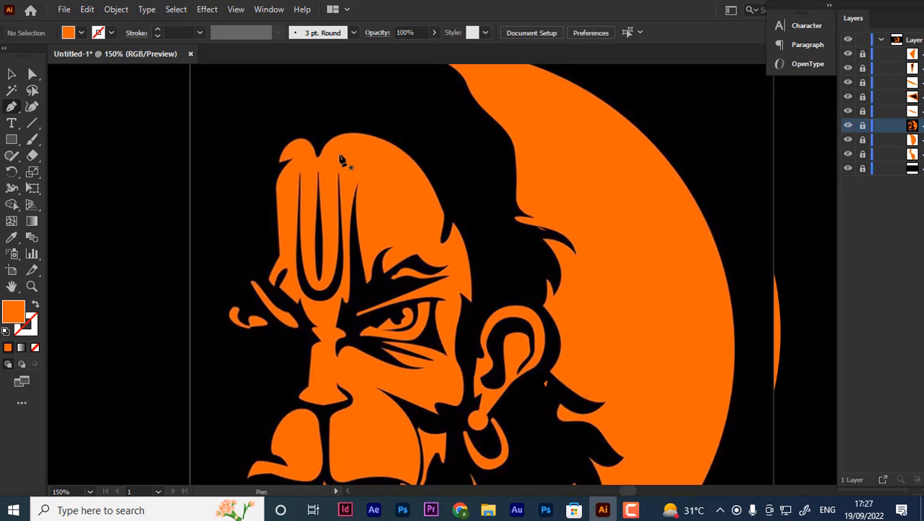
{"action": "scroll", "coordinate": [263, 318], "scroll_direction": "down", "scroll_amount": 2}
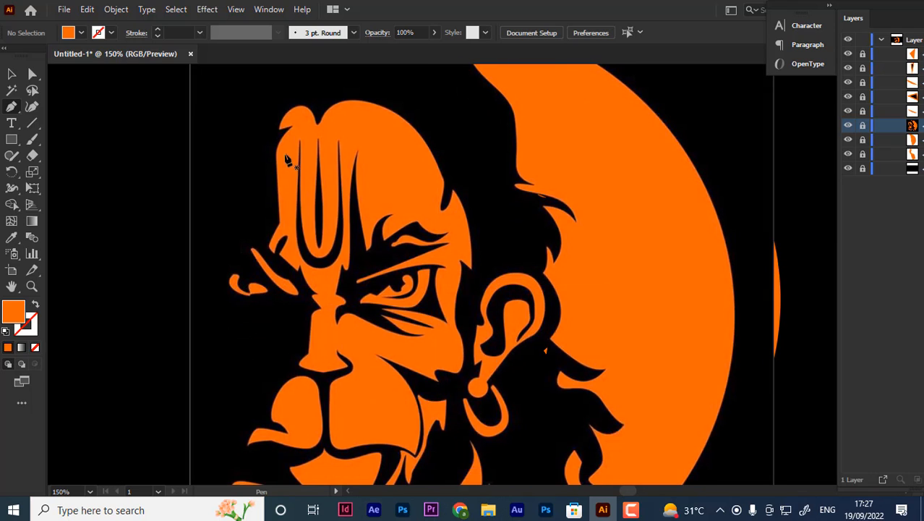
{"action": "scroll", "coordinate": [293, 163], "scroll_direction": "up", "scroll_amount": 2}
{"action": "left_click_drag", "start_coordinate": [290, 159], "coordinate": [335, 165]}
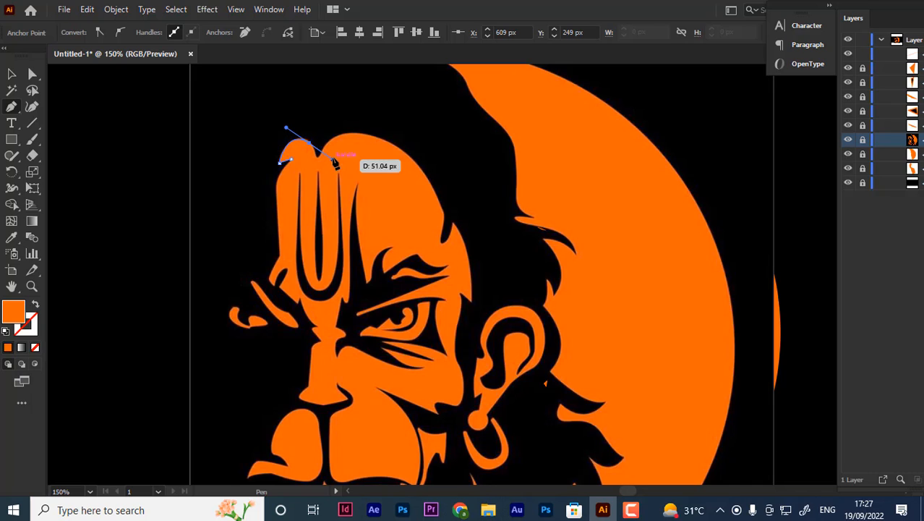
{"action": "key", "text": "ctrl+z"}
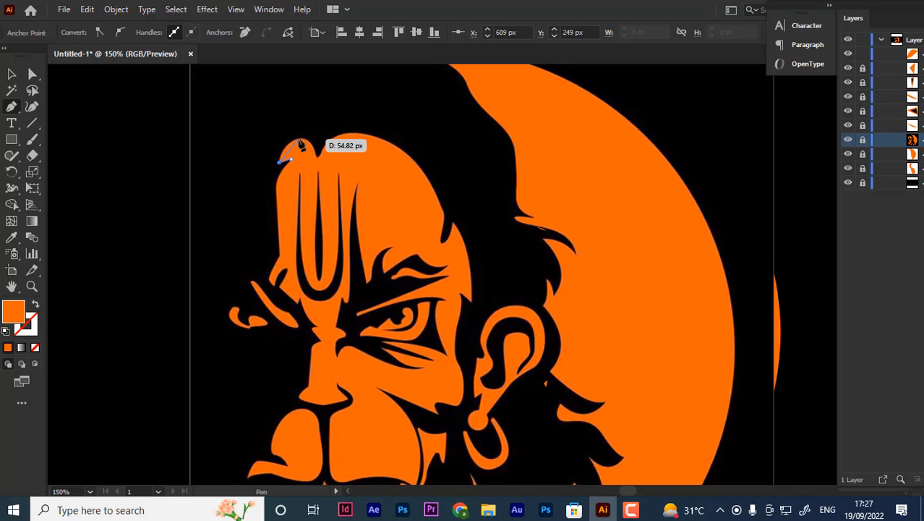
{"action": "left_click_drag", "start_coordinate": [298, 140], "coordinate": [318, 139]}
{"action": "left_click_drag", "start_coordinate": [313, 141], "coordinate": [318, 172]}
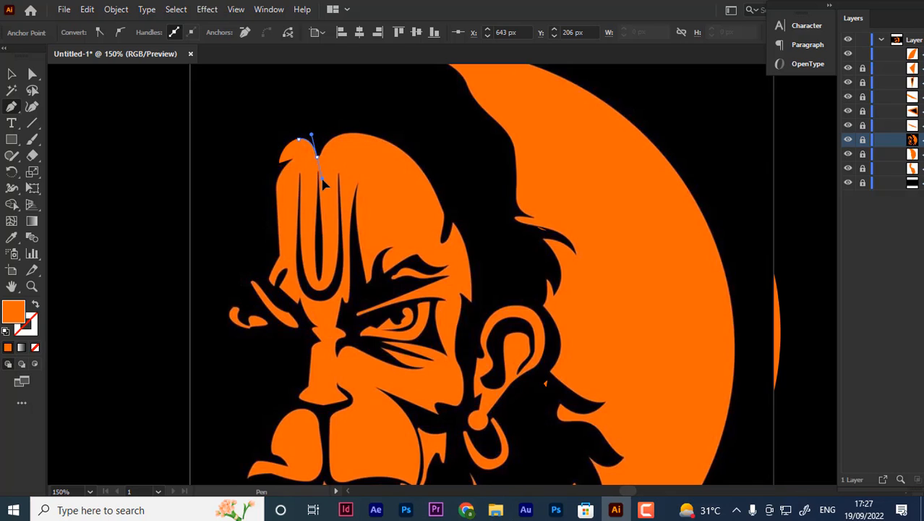
{"action": "left_click", "coordinate": [316, 155]}
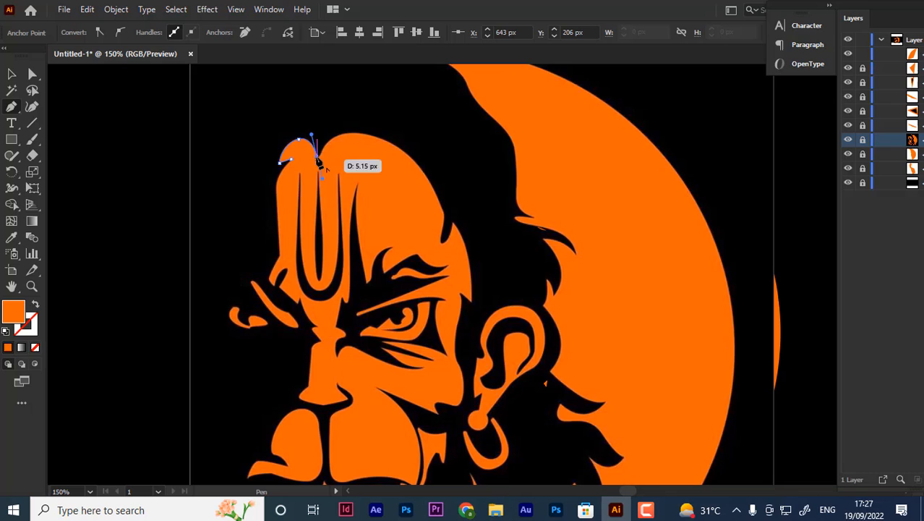
{"action": "left_click", "coordinate": [391, 143]}
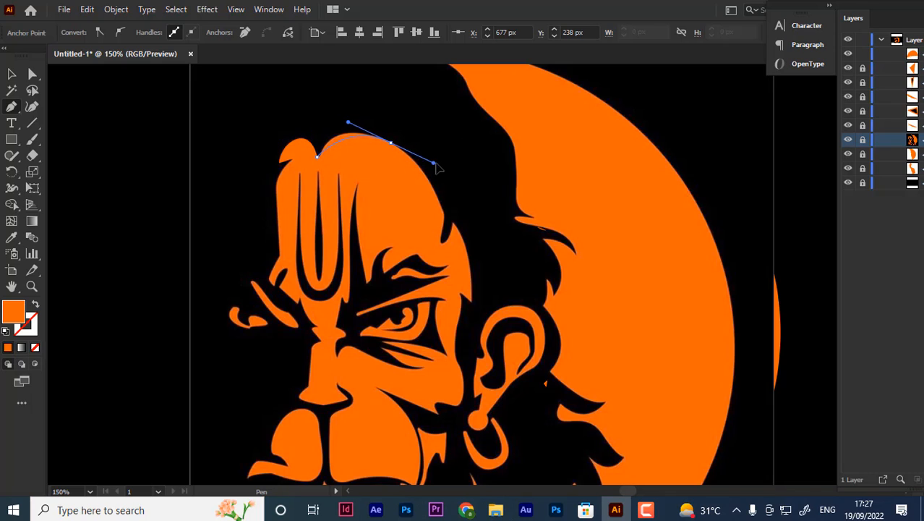
{"action": "left_click_drag", "start_coordinate": [436, 167], "coordinate": [452, 176]}
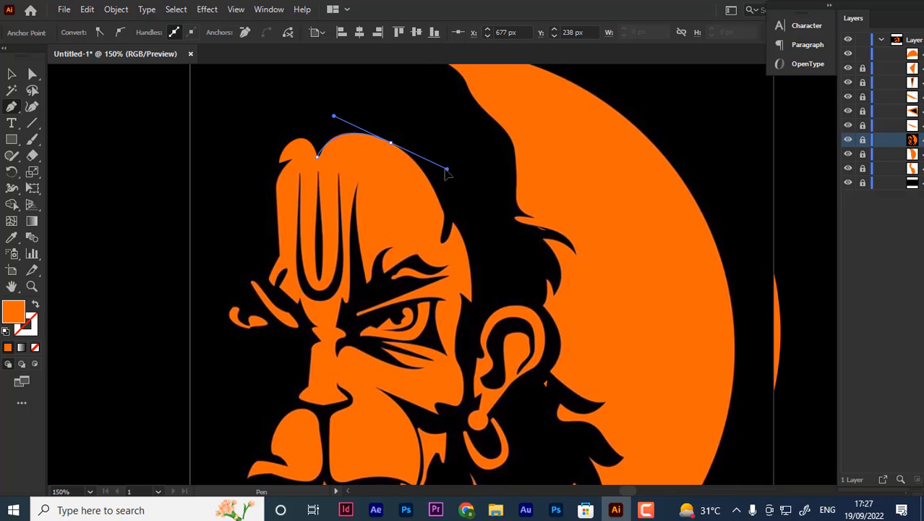
{"action": "key", "text": "ctrl+z"}
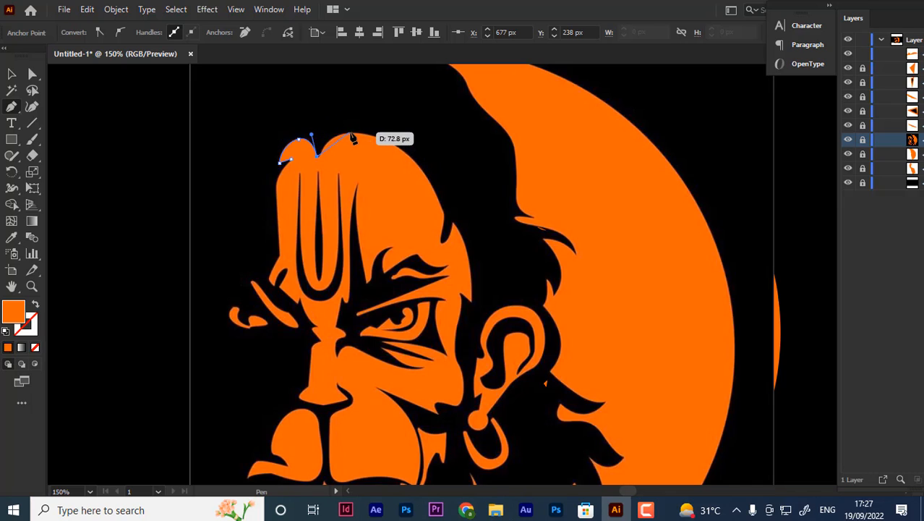
- Trace the forehead's large dome from the notch over its crown to the outer end, using an orange stroke with no fill
{"action": "left_click", "coordinate": [351, 133]}
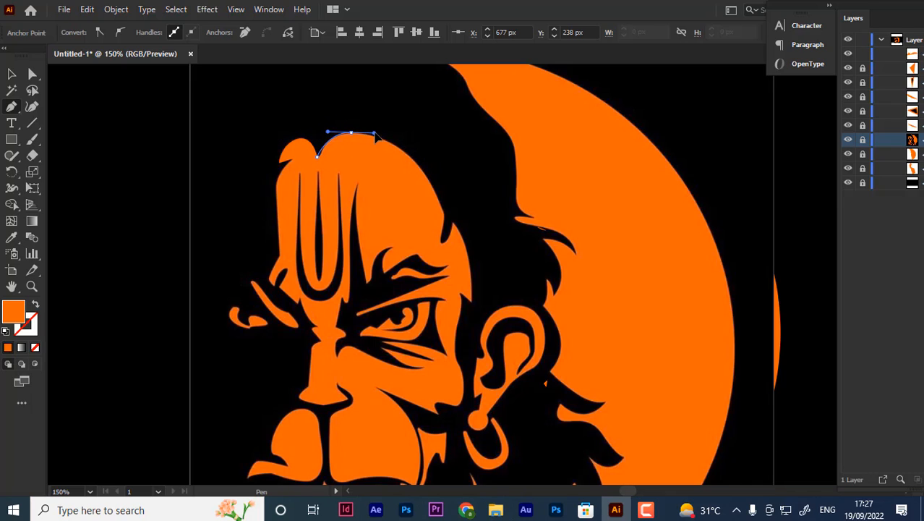
{"action": "left_click_drag", "start_coordinate": [375, 135], "coordinate": [374, 134]}
{"action": "left_click", "coordinate": [352, 133]}
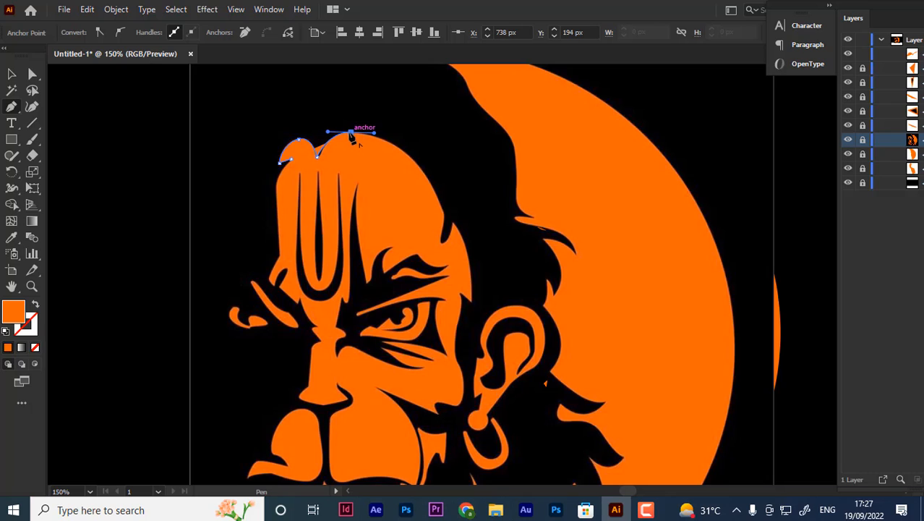
{"action": "left_click", "coordinate": [35, 307]}
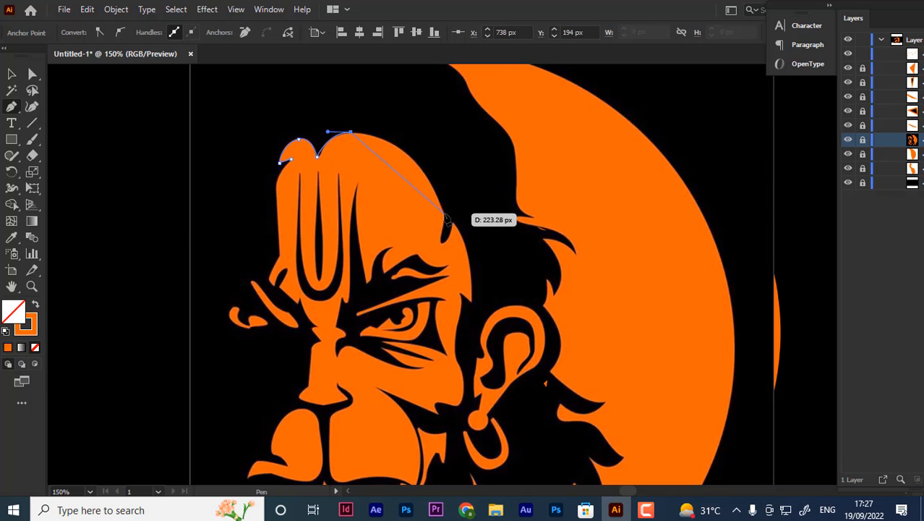
{"action": "left_click_drag", "start_coordinate": [444, 214], "coordinate": [469, 300]}
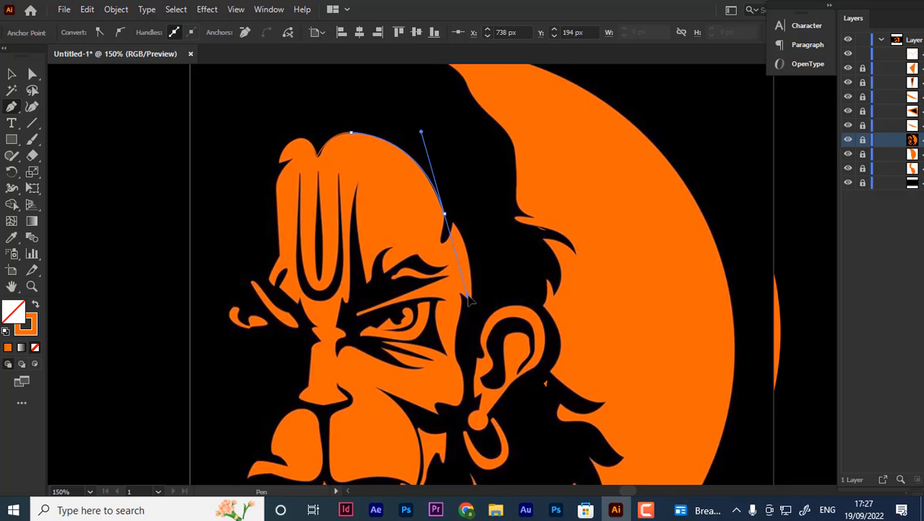
{"action": "left_click", "coordinate": [444, 213]}
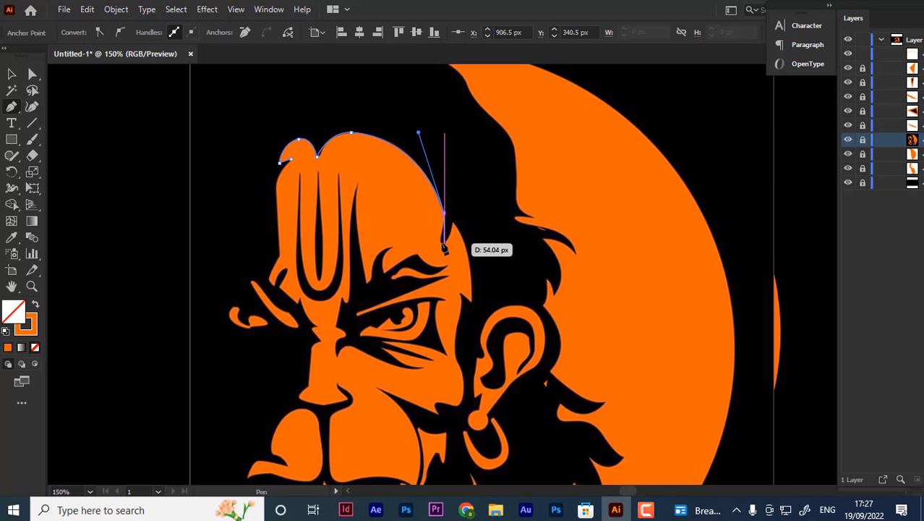
- Extend the outline down the inner side of the black slit beside the forehead, ending in a corner point at the slit's bottom
{"action": "left_click", "coordinate": [438, 241]}
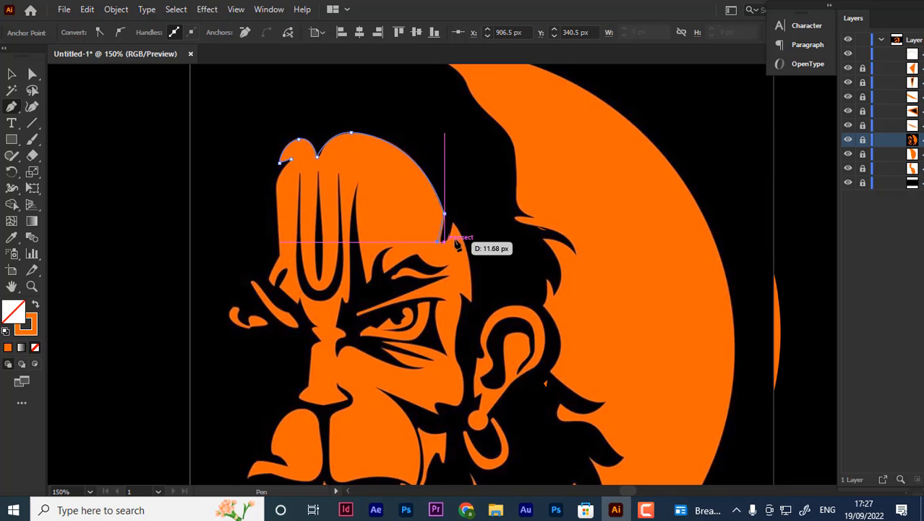
{"action": "key", "text": "ctrl+z"}
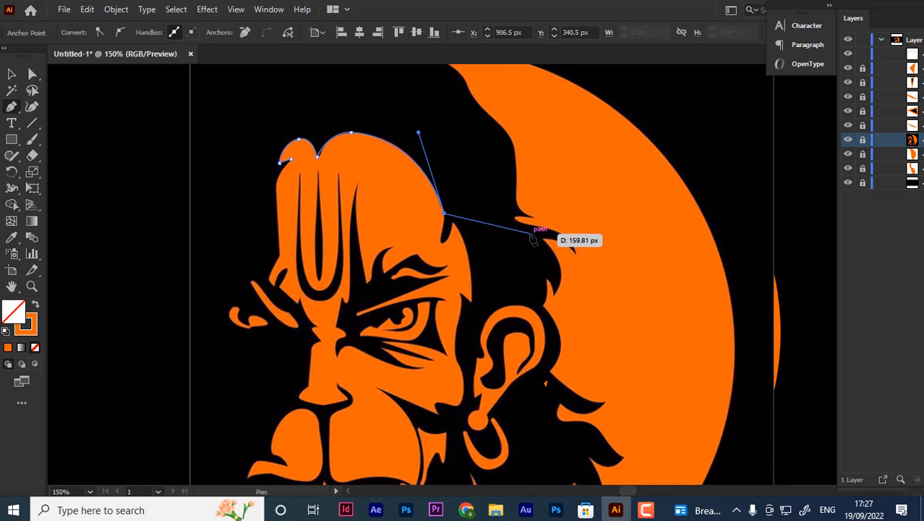
{"action": "key", "text": "ctrl+plus"}
{"action": "key", "text": "ctrl+plus"}
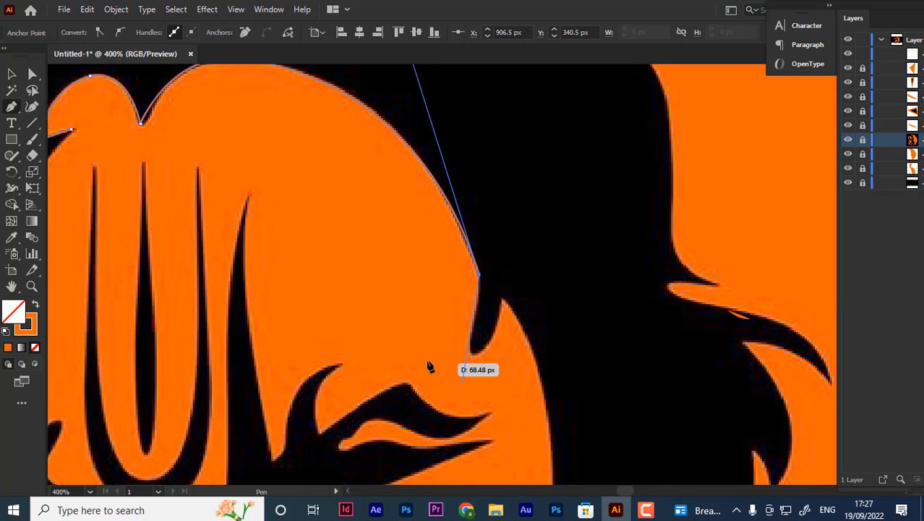
{"action": "left_click", "coordinate": [471, 358]}
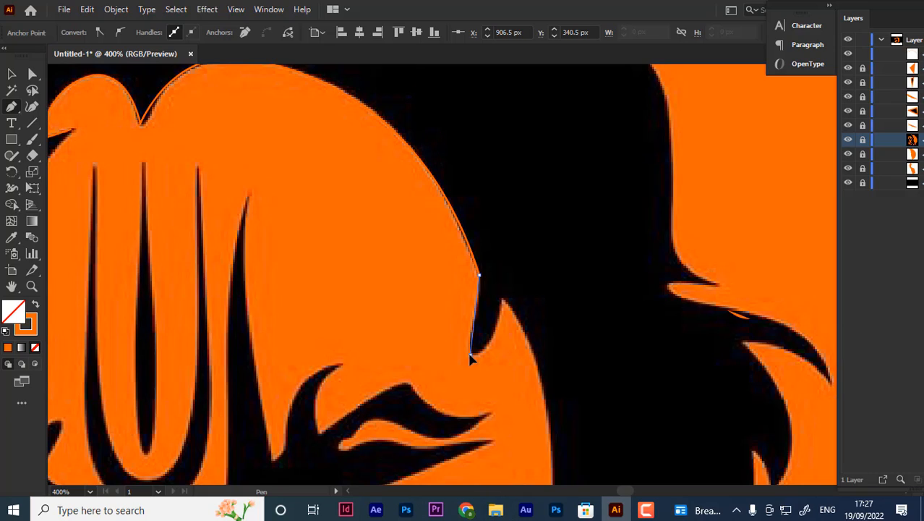
{"action": "left_click_drag", "start_coordinate": [468, 372], "coordinate": [471, 369]}
{"action": "left_click", "coordinate": [471, 354]}
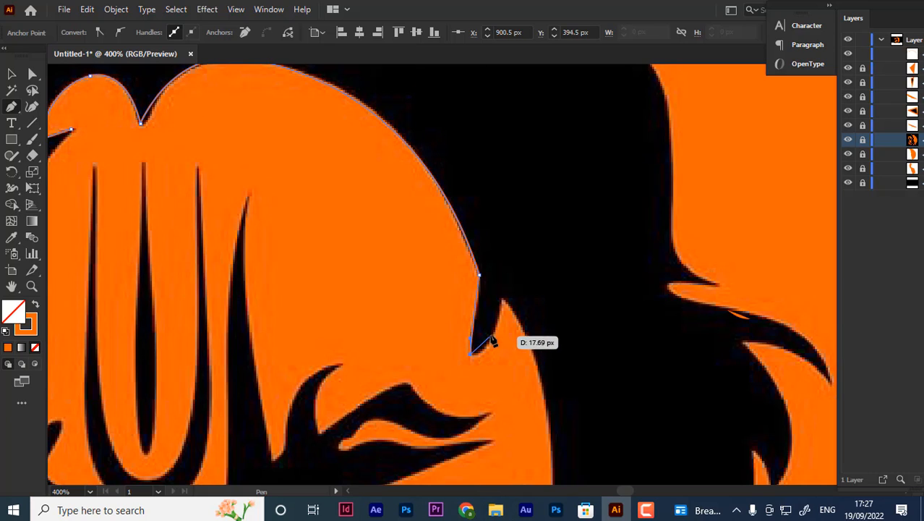
- Trace the slit's curved outer side back up to the pointed tip of the temple, ending in a corner point
{"action": "left_click", "coordinate": [494, 336]}
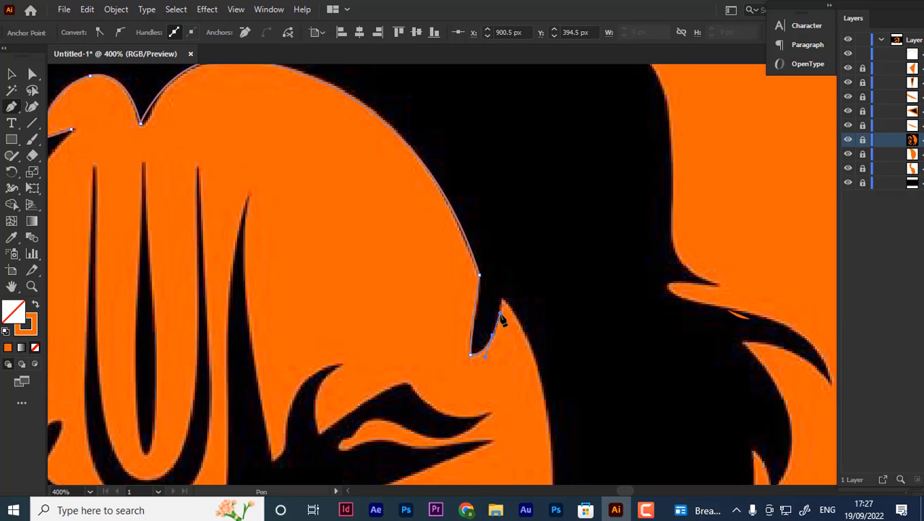
{"action": "left_click", "coordinate": [493, 335]}
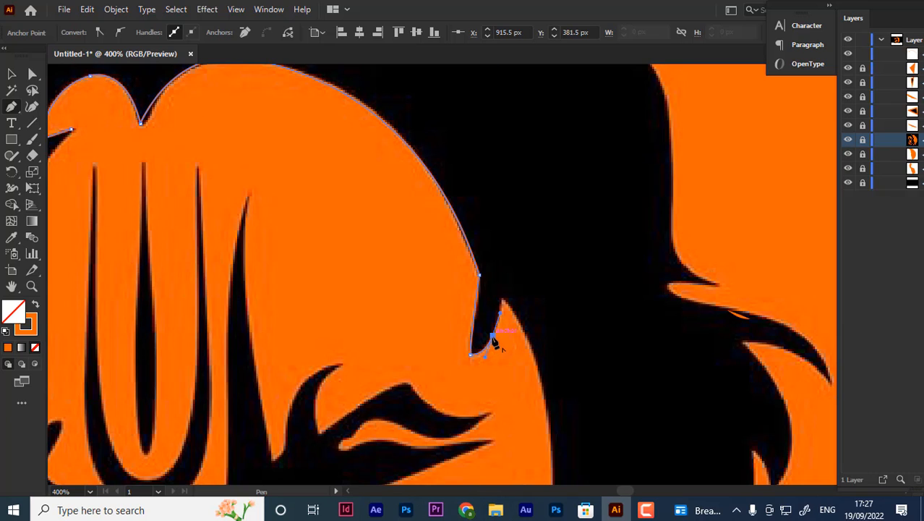
{"action": "left_click", "coordinate": [502, 293]}
{"action": "scroll", "coordinate": [516, 280], "scroll_direction": "down", "scroll_amount": 1}
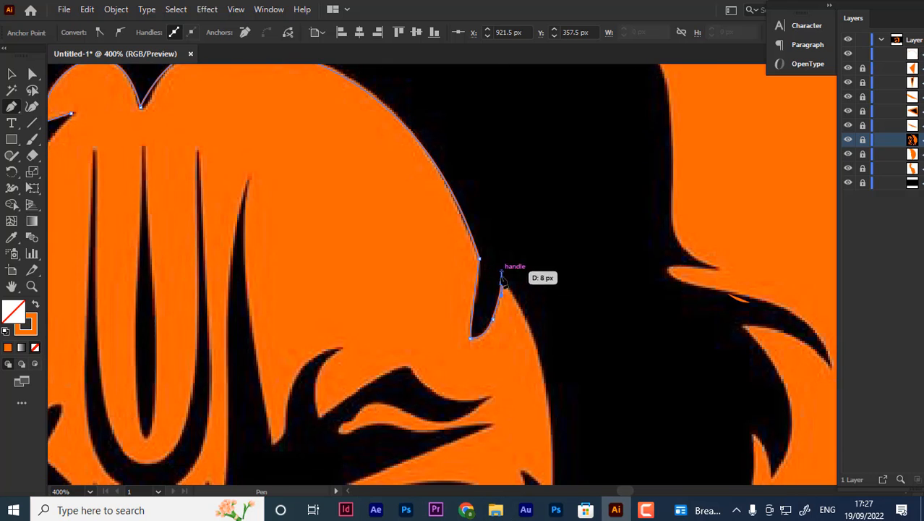
{"action": "left_click", "coordinate": [502, 284]}
- Trace the temple's curved outer edge down to its sharp point and add the short straight edge back in to the notch beside the eye
{"action": "scroll", "coordinate": [558, 274], "scroll_direction": "down", "scroll_amount": 2}
{"action": "scroll", "coordinate": [558, 280], "scroll_direction": "down", "scroll_amount": 3}
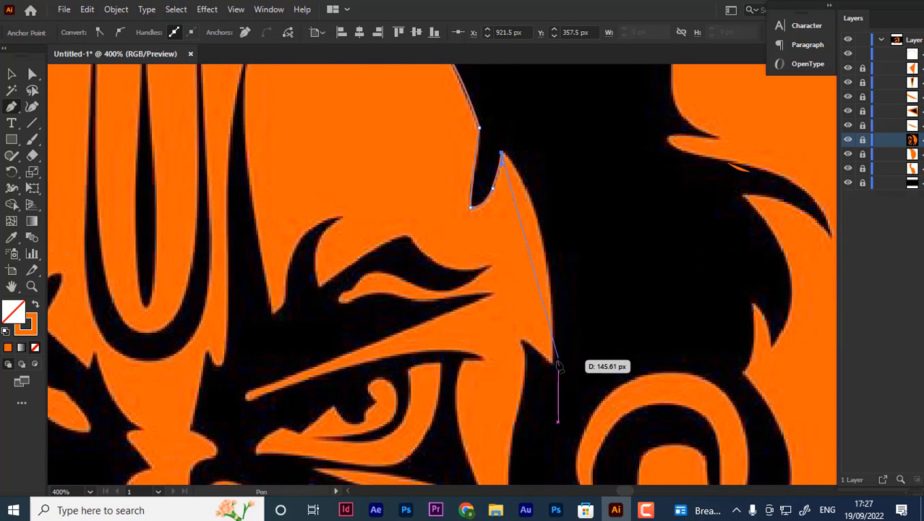
{"action": "left_click_drag", "start_coordinate": [552, 363], "coordinate": [557, 410]}
{"action": "scroll", "coordinate": [564, 333], "scroll_direction": "up", "scroll_amount": 2}
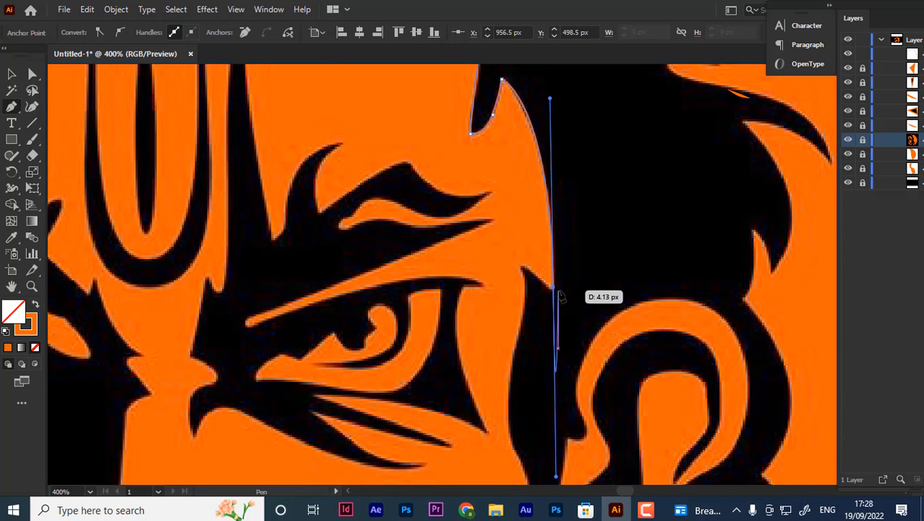
{"action": "left_click_drag", "start_coordinate": [554, 287], "coordinate": [493, 239]}
{"action": "left_click", "coordinate": [523, 266]}
{"action": "scroll", "coordinate": [526, 282], "scroll_direction": "down", "scroll_amount": 3}
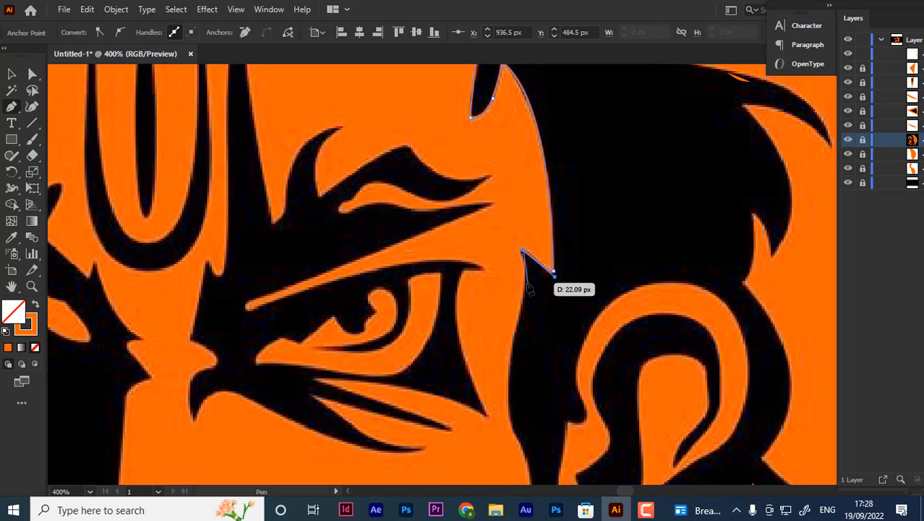
- Trace the wavy side of the face from the notch beside the eye down to the narrowest part above the cheek
{"action": "left_click", "coordinate": [511, 312]}
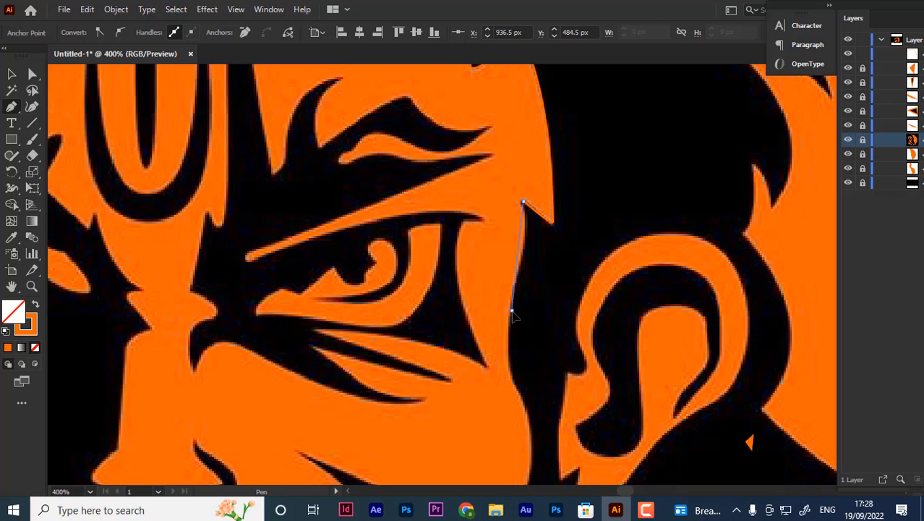
{"action": "key", "text": "ctrl+z"}
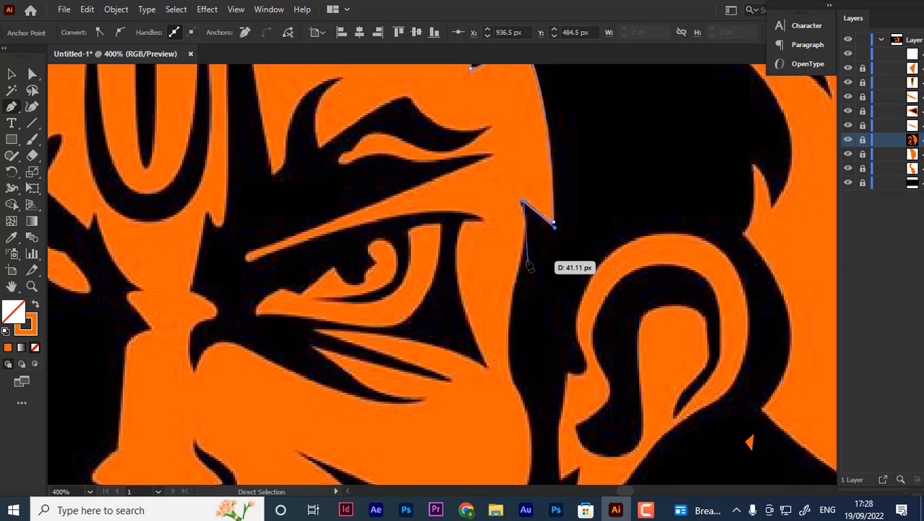
{"action": "left_click", "coordinate": [522, 258]}
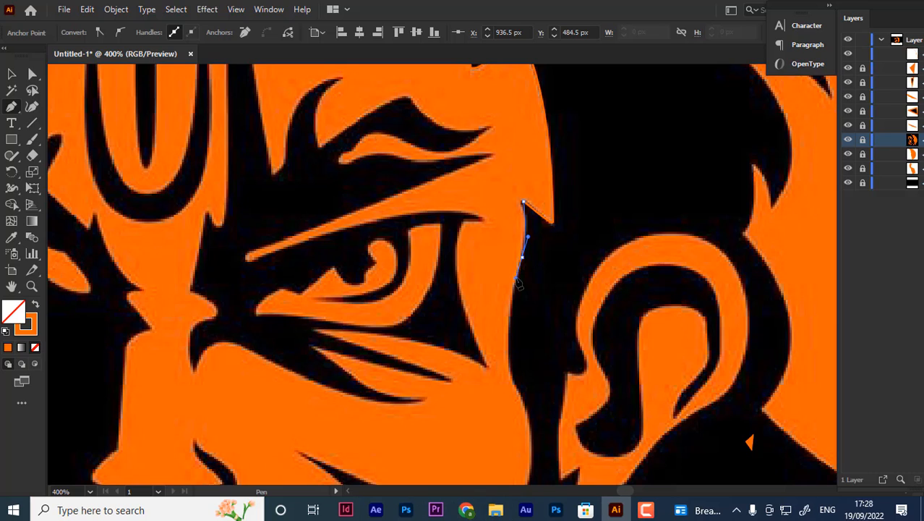
{"action": "scroll", "coordinate": [530, 262], "scroll_direction": "down", "scroll_amount": 3}
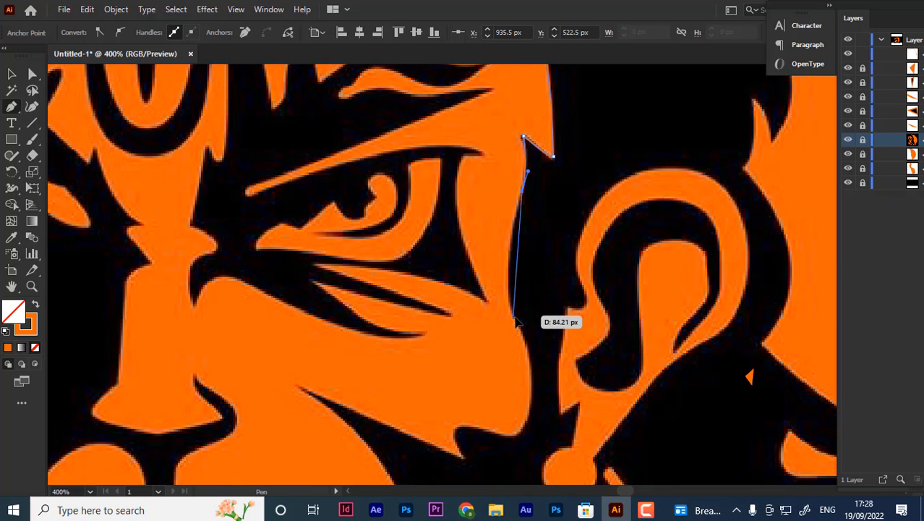
{"action": "left_click_drag", "start_coordinate": [513, 316], "coordinate": [522, 345]}
{"action": "left_click", "coordinate": [528, 358]}
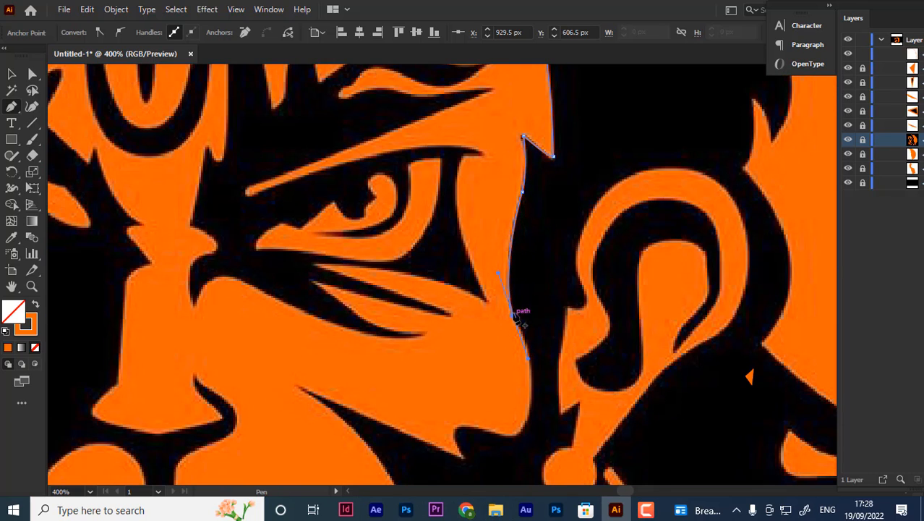
- Curve the outline around the cheek's outer bulge to its lower corner, ending in a corner point
{"action": "scroll", "coordinate": [549, 322], "scroll_direction": "down", "scroll_amount": 3}
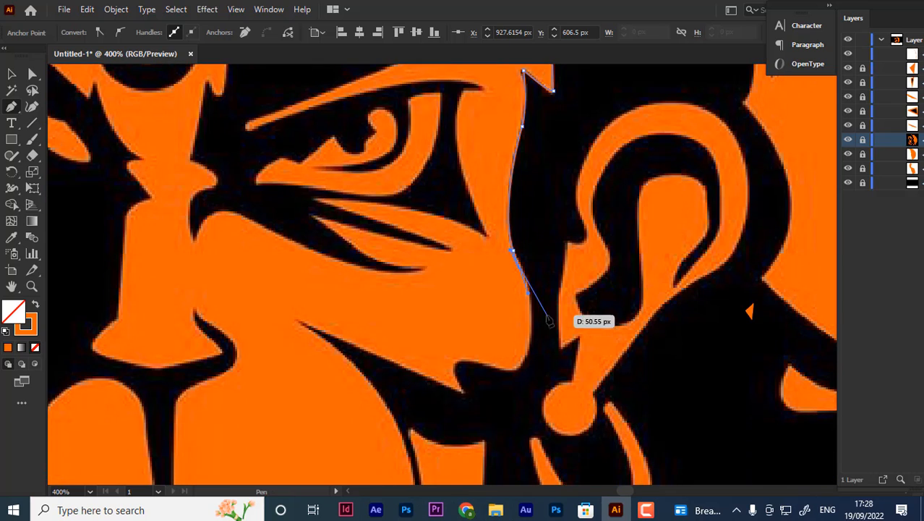
{"action": "left_click_drag", "start_coordinate": [521, 364], "coordinate": [514, 377]}
{"action": "left_click_drag", "start_coordinate": [494, 435], "coordinate": [491, 428]}
{"action": "left_click", "coordinate": [521, 364]}
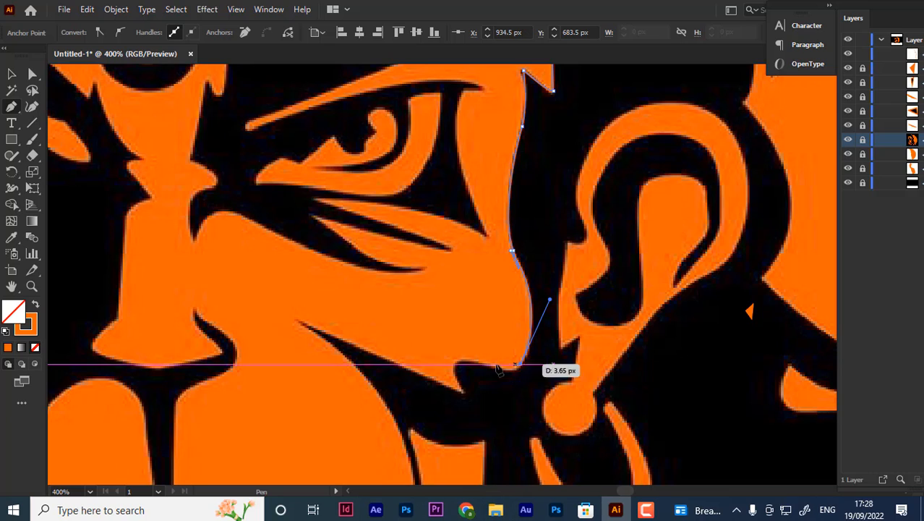
- Trace the cheek's underside through the small rounded hollow to the pointed tip below it, ending in a corner point
{"action": "left_click_drag", "start_coordinate": [459, 364], "coordinate": [431, 352]}
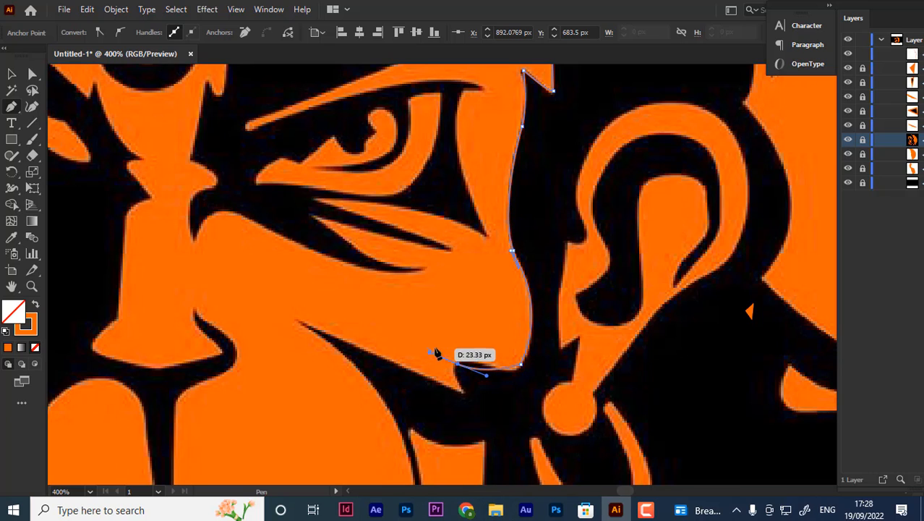
{"action": "key", "text": "ctrl+z"}
{"action": "left_click_drag", "start_coordinate": [483, 366], "coordinate": [444, 349]}
{"action": "left_click", "coordinate": [481, 365]}
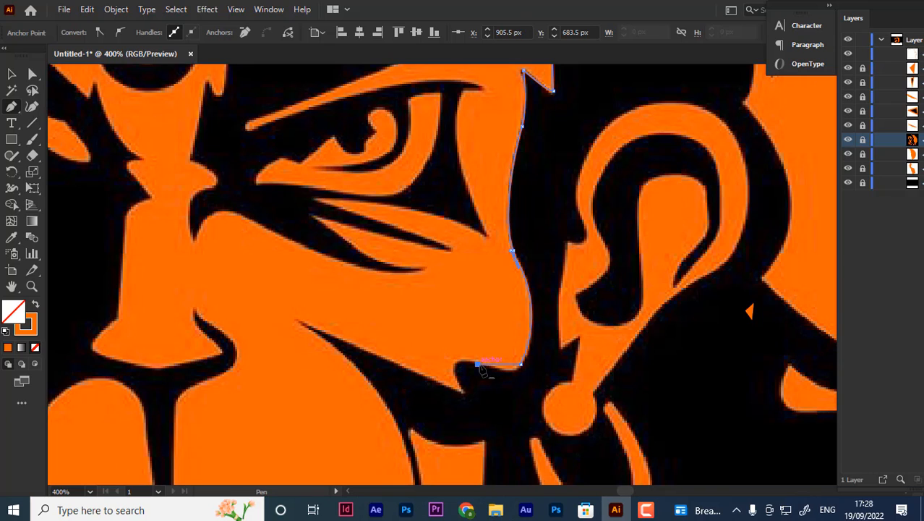
{"action": "key", "text": "ctrl+z"}
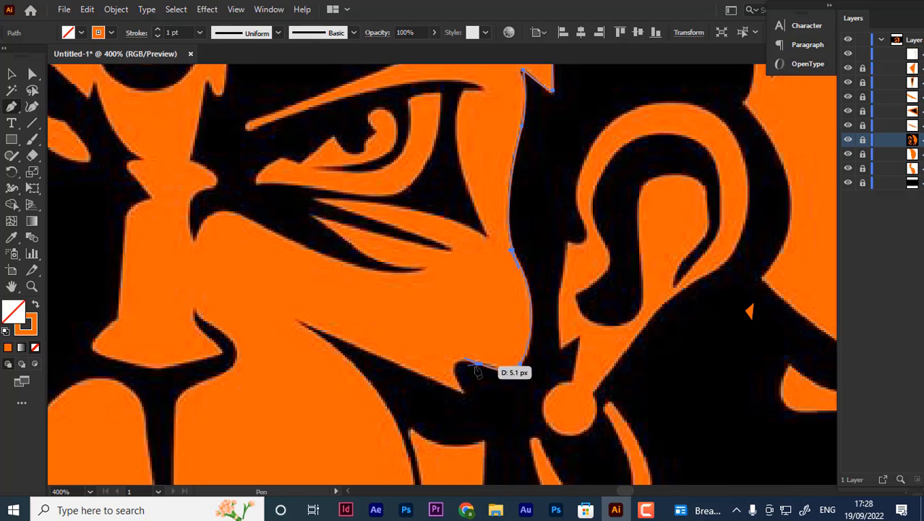
{"action": "left_click", "coordinate": [477, 365], "text": "ctrl"}
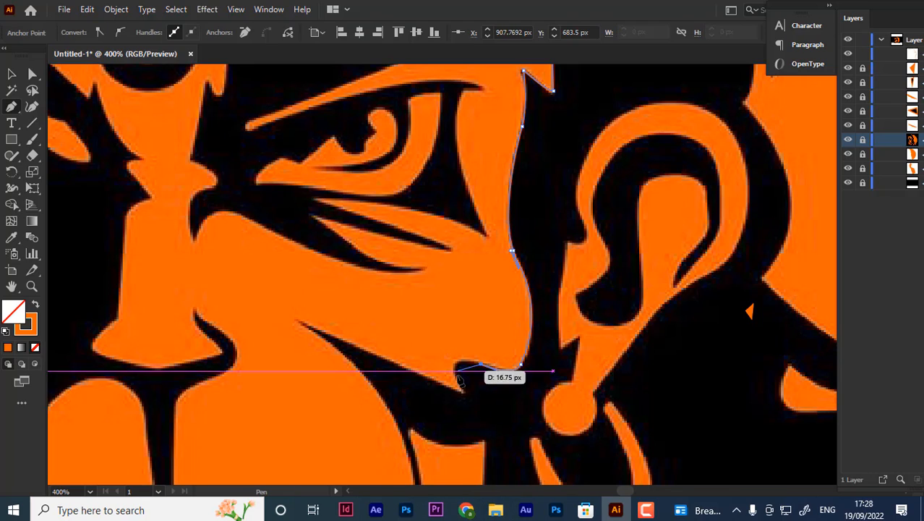
{"action": "left_click_drag", "start_coordinate": [462, 390], "coordinate": [468, 398]}
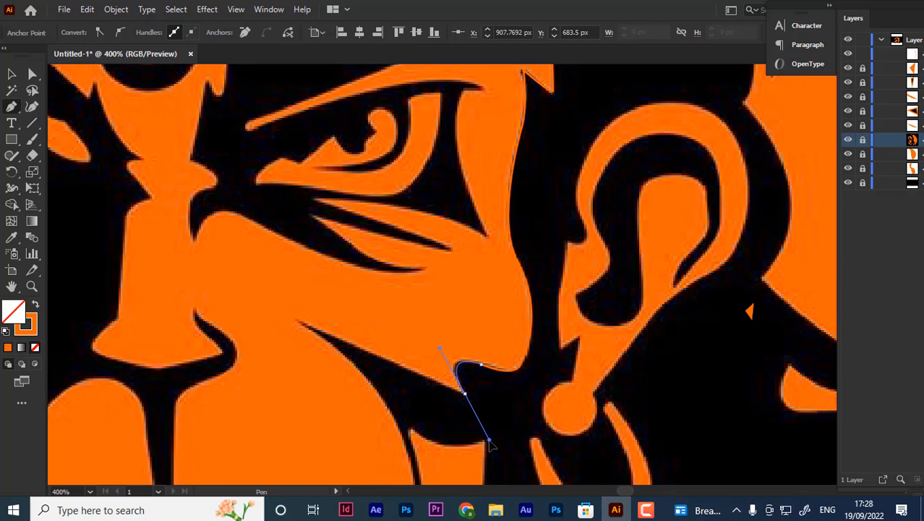
{"action": "left_click", "coordinate": [463, 393]}
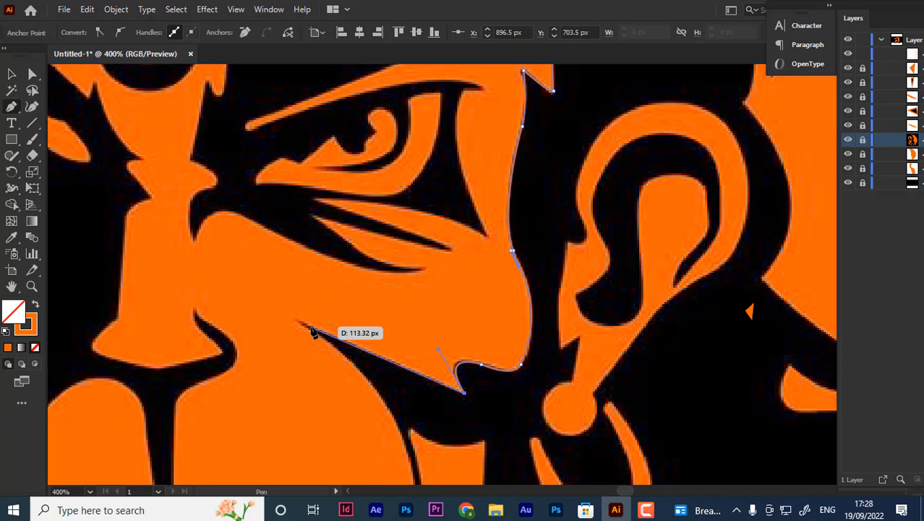
- Add the straight lower cheek edge back to the crease above the muzzle, and curve the outline partway down the muzzle's outer side
{"action": "left_click", "coordinate": [308, 327]}
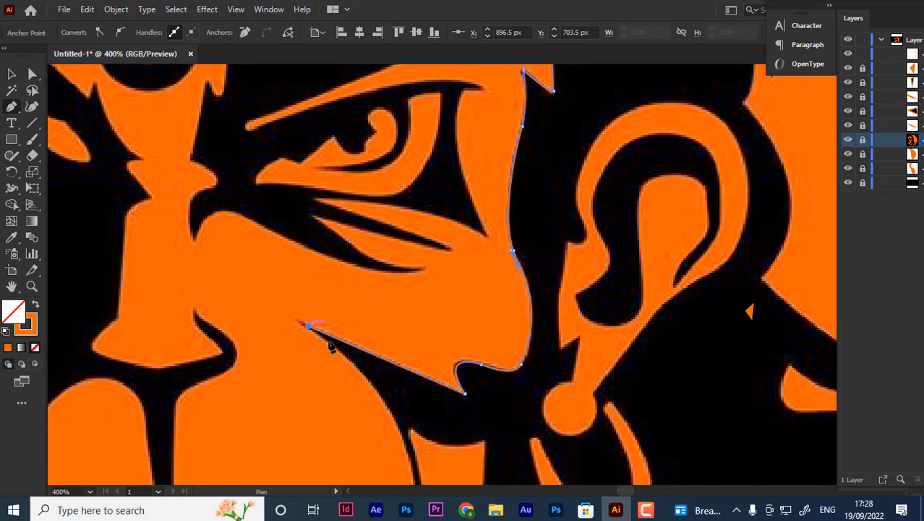
{"action": "scroll", "coordinate": [326, 336], "scroll_direction": "down", "scroll_amount": 3}
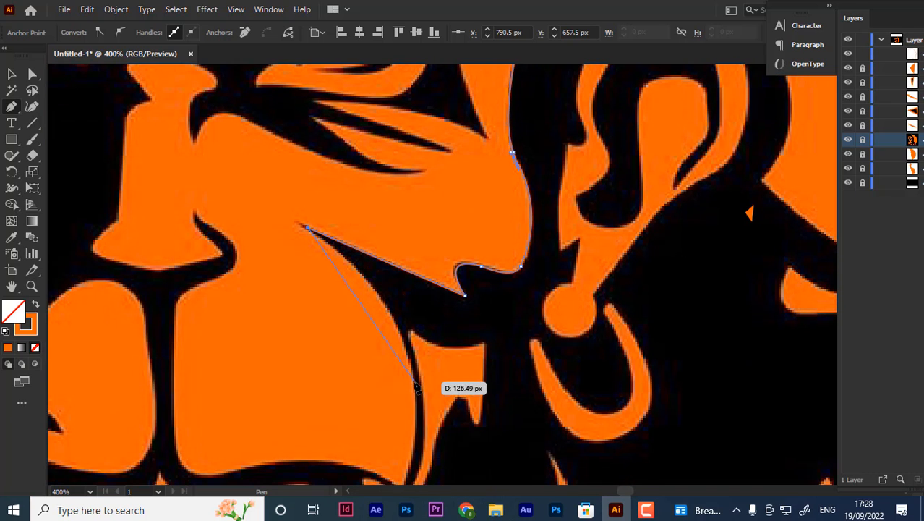
{"action": "left_click", "coordinate": [414, 381]}
{"action": "mouse_move", "coordinate": [433, 450]}
{"action": "left_mouse_down"}
{"action": "mouse_move", "coordinate": [434, 486]}
{"action": "mouse_move", "coordinate": [426, 466]}
{"action": "left_mouse_up"}
{"action": "scroll", "coordinate": [425, 326], "scroll_direction": "down", "scroll_amount": 5}
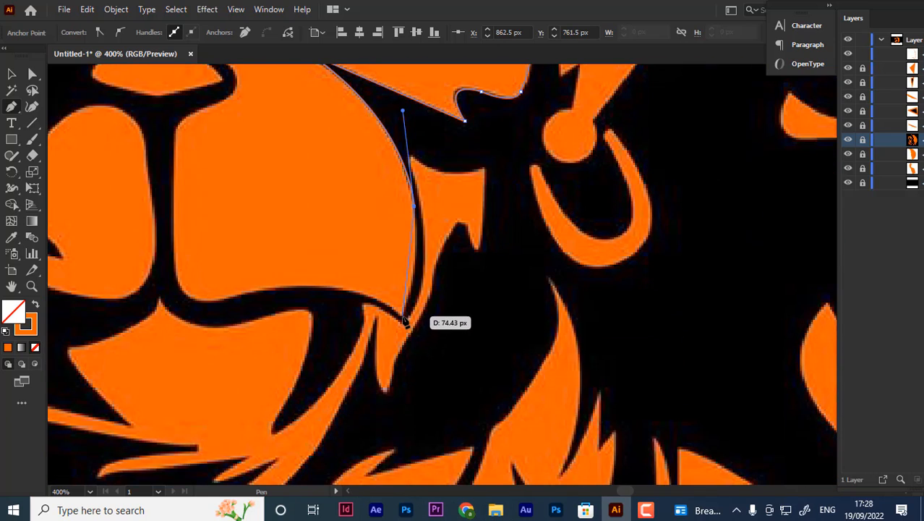
- Continue the outline down the muzzle's outer side to a corner point and curve it along the arched lower edge
{"action": "left_click_drag", "start_coordinate": [405, 319], "coordinate": [387, 357]}
{"action": "left_click", "coordinate": [402, 318]}
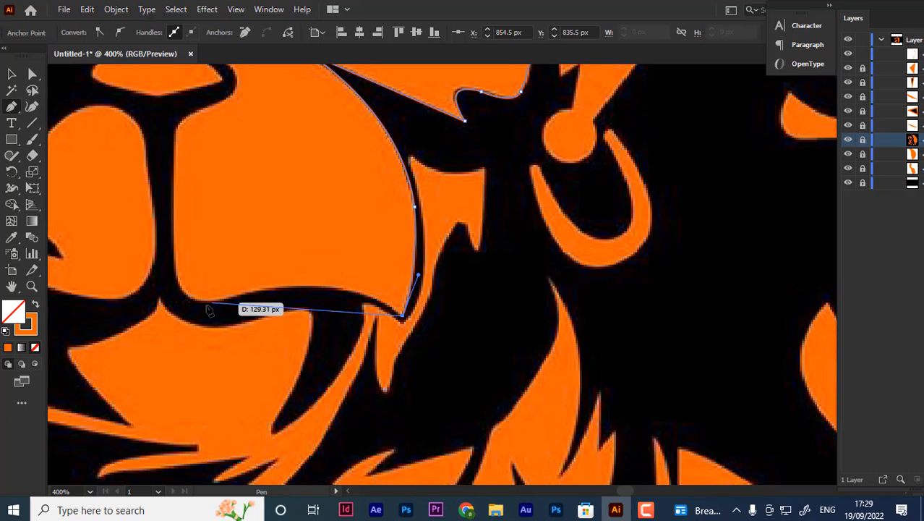
{"action": "left_click_drag", "start_coordinate": [213, 300], "coordinate": [91, 340]}
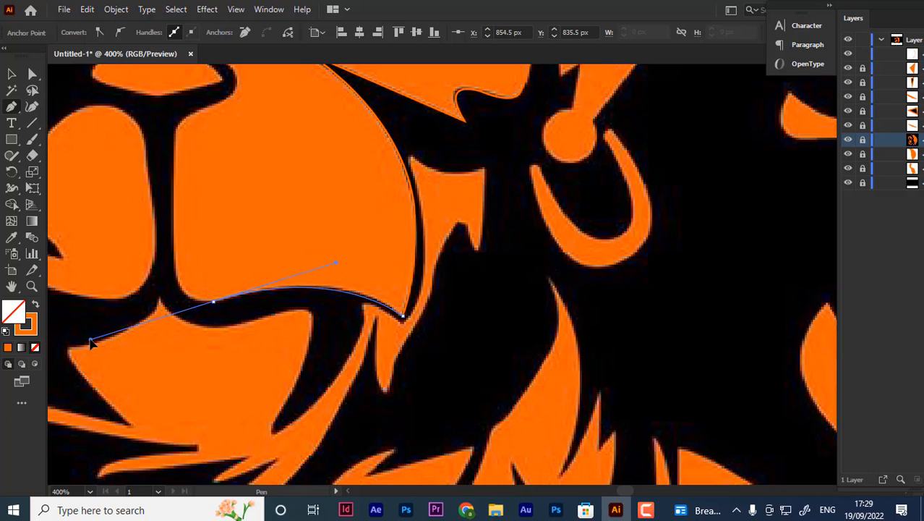
- Round the muzzle's inner lower corner and trace its inner side up past the upper corner to the nostril
{"action": "left_click_drag", "start_coordinate": [213, 301], "coordinate": [177, 256]}
{"action": "left_click", "coordinate": [173, 249]}
{"action": "left_click_drag", "start_coordinate": [167, 184], "coordinate": [172, 183]}
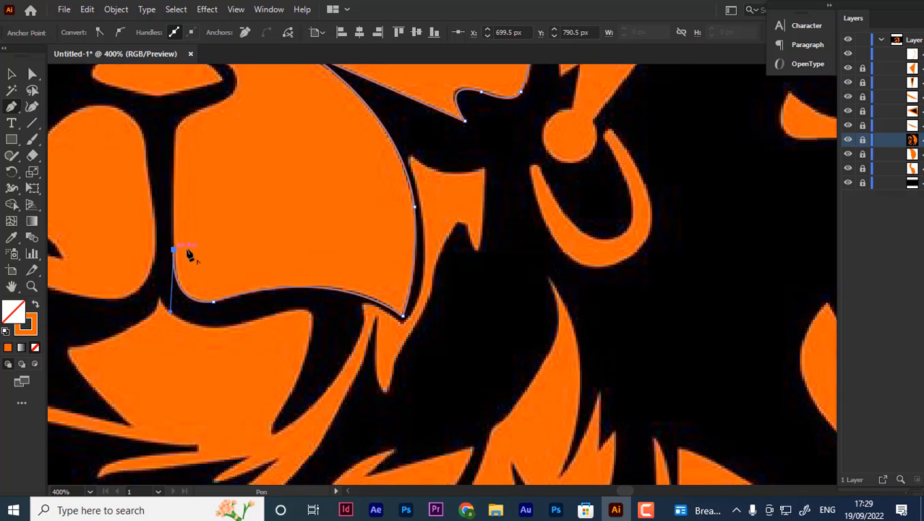
{"action": "scroll", "coordinate": [187, 254], "scroll_direction": "up", "scroll_amount": 3}
{"action": "left_click_drag", "start_coordinate": [173, 348], "coordinate": [232, 169]}
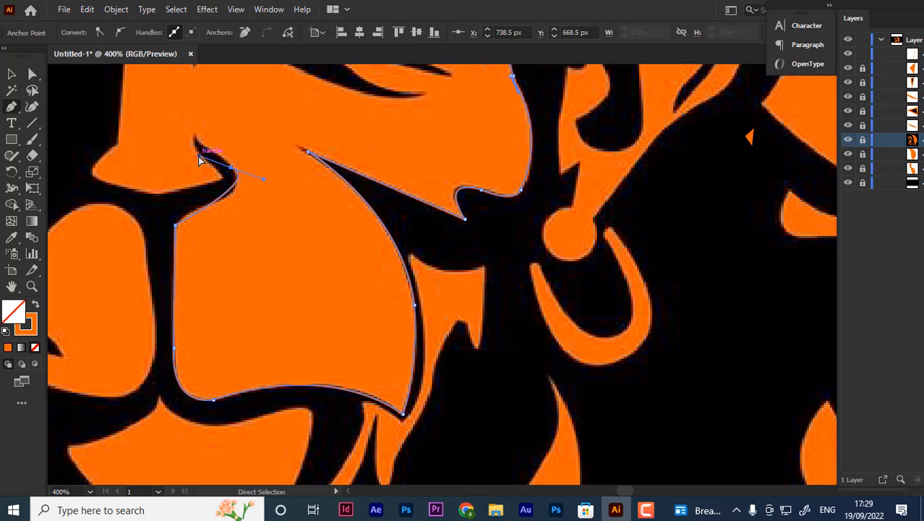
- Curve the outline around the outer side of the nostril slit up to its pointed tip, redoing the curve until it fits
{"action": "left_click_drag", "start_coordinate": [227, 195], "coordinate": [193, 137]}
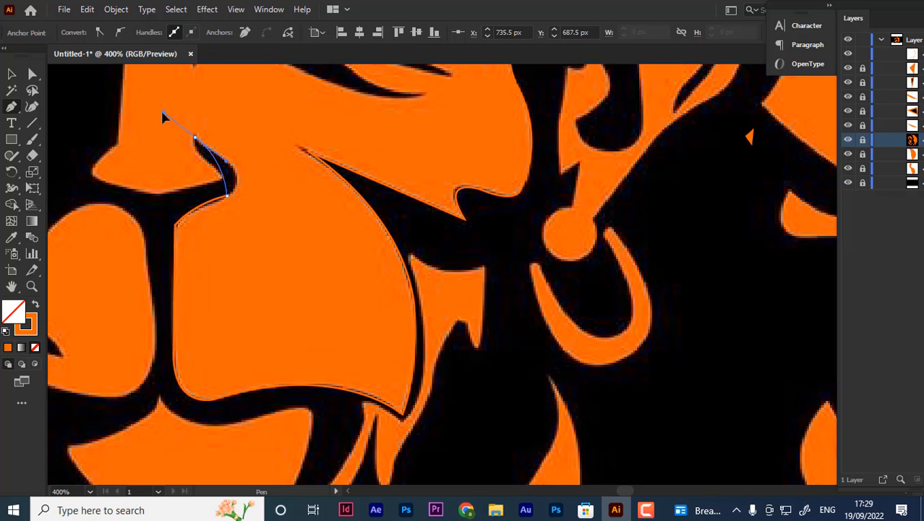
{"action": "left_click_drag", "start_coordinate": [137, 95], "coordinate": [137, 99]}
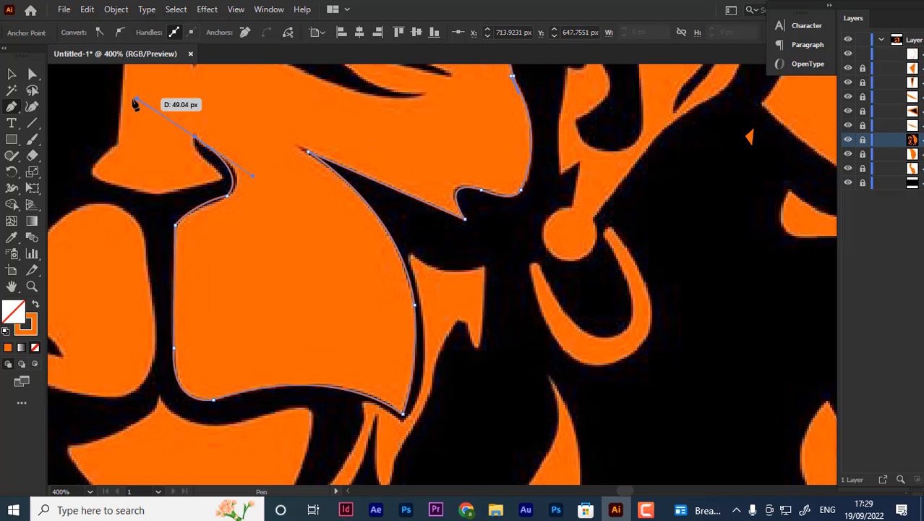
{"action": "key", "text": "ctrl+z"}
{"action": "left_click_drag", "start_coordinate": [195, 138], "coordinate": [193, 138]}
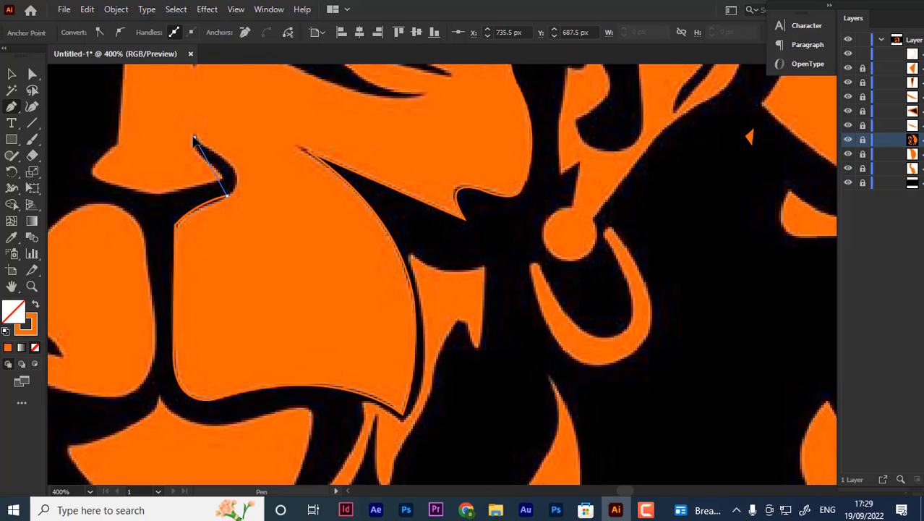
{"action": "left_click_drag", "start_coordinate": [154, 113], "coordinate": [134, 108]}
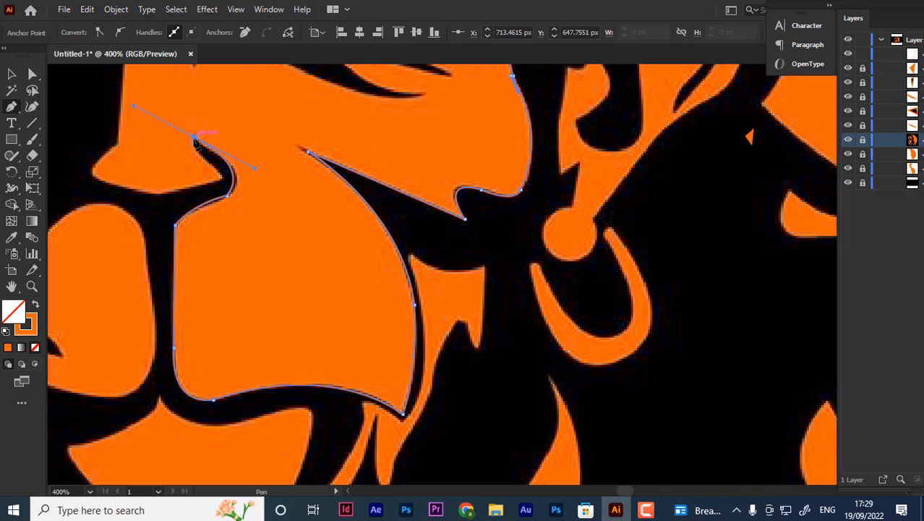
- Trace the inner side of the nostril slit back to the nose corner, and curve the nose underside out to the nose tip
{"action": "left_click", "coordinate": [194, 137]}
{"action": "left_click_drag", "start_coordinate": [221, 174], "coordinate": [248, 190]}
{"action": "left_click", "coordinate": [220, 174]}
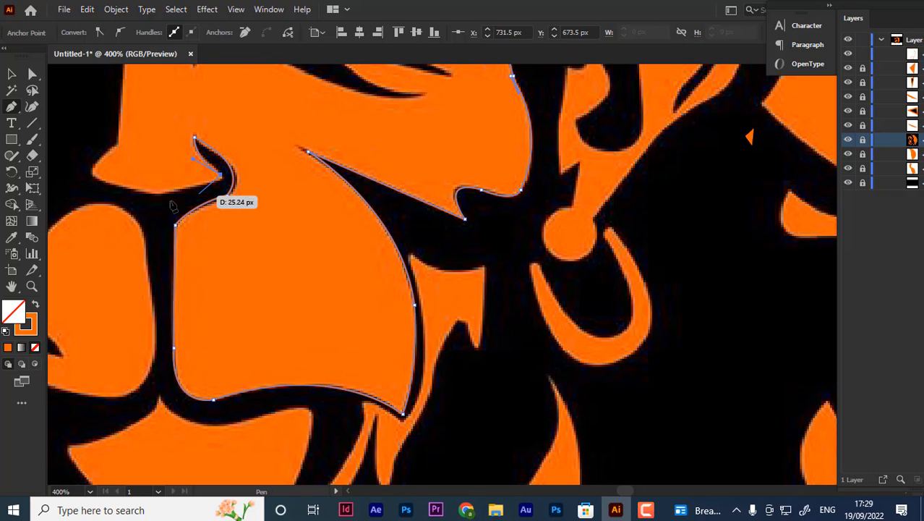
{"action": "mouse_move", "coordinate": [136, 193]}
{"action": "left_mouse_down"}
{"action": "mouse_move", "coordinate": [62, 196]}
{"action": "mouse_move", "coordinate": [141, 200]}
{"action": "left_mouse_up"}
{"action": "key", "text": "ctrl+z"}
{"action": "left_click_drag", "start_coordinate": [247, 192], "coordinate": [161, 196]}
{"action": "left_click", "coordinate": [248, 193]}
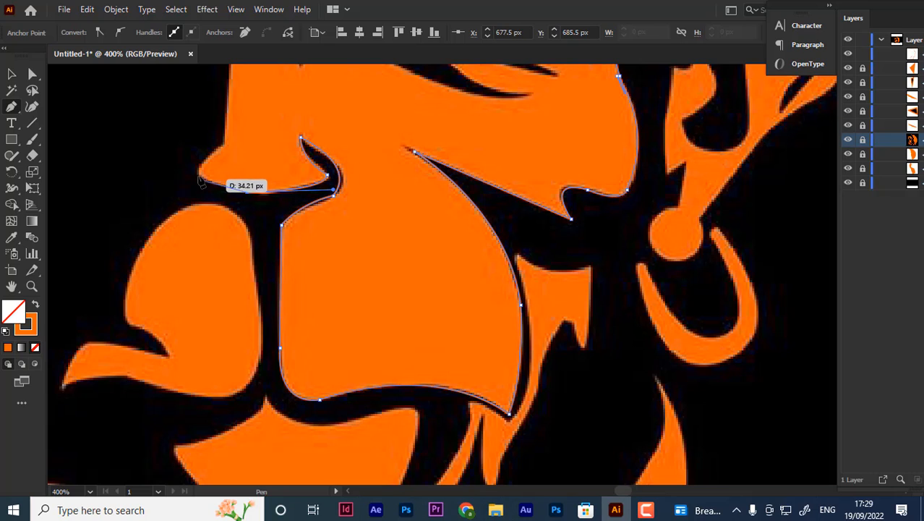
{"action": "left_click", "coordinate": [198, 173]}
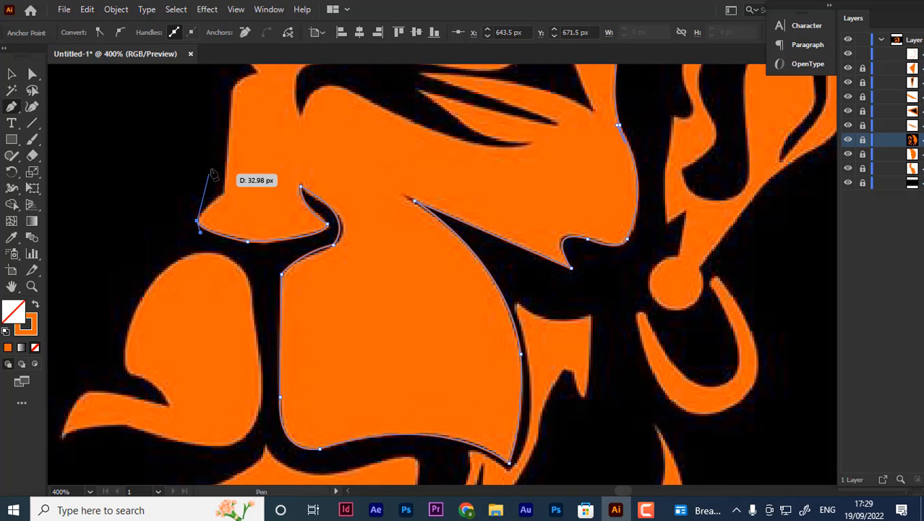
- Trace from the nose tip up the slightly curved front of the nose to a corner point near the bridge
{"action": "scroll", "coordinate": [209, 175], "scroll_direction": "up", "scroll_amount": 2}
{"action": "left_click_drag", "start_coordinate": [221, 195], "coordinate": [228, 193]}
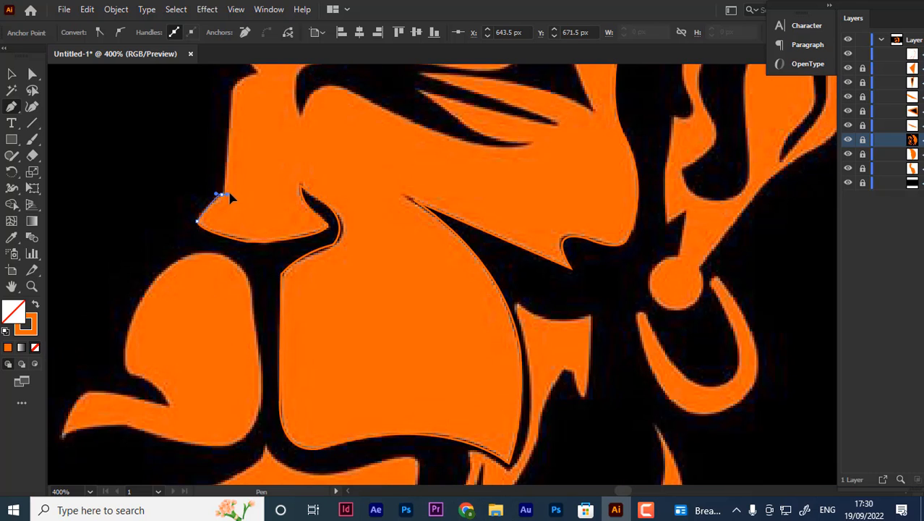
{"action": "scroll", "coordinate": [233, 188], "scroll_direction": "up", "scroll_amount": 4}
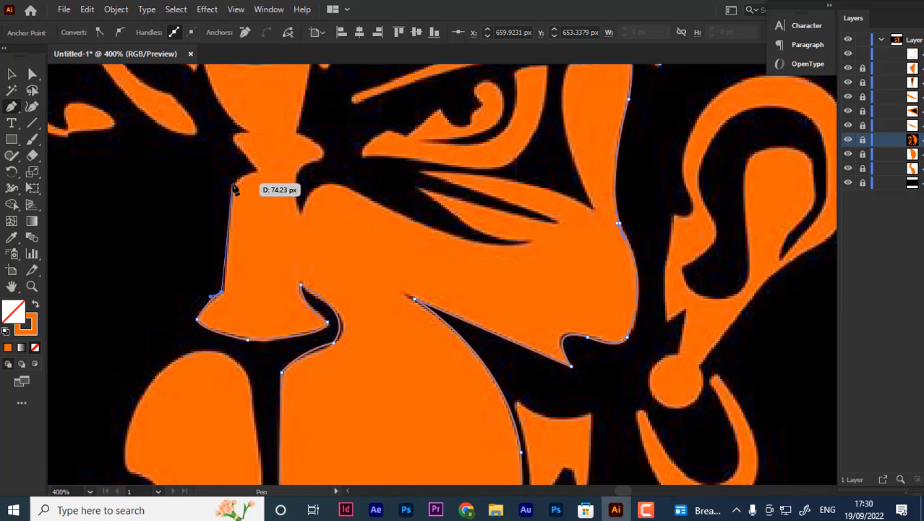
{"action": "left_click", "coordinate": [233, 185]}
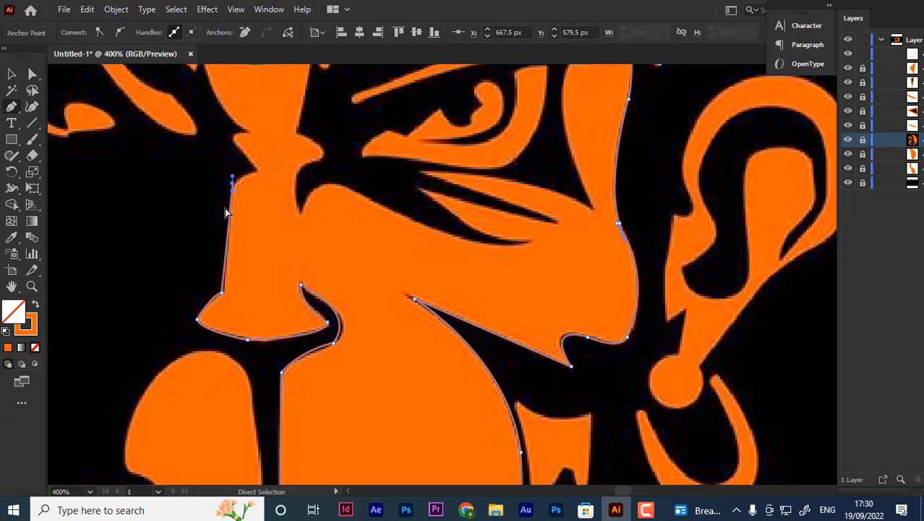
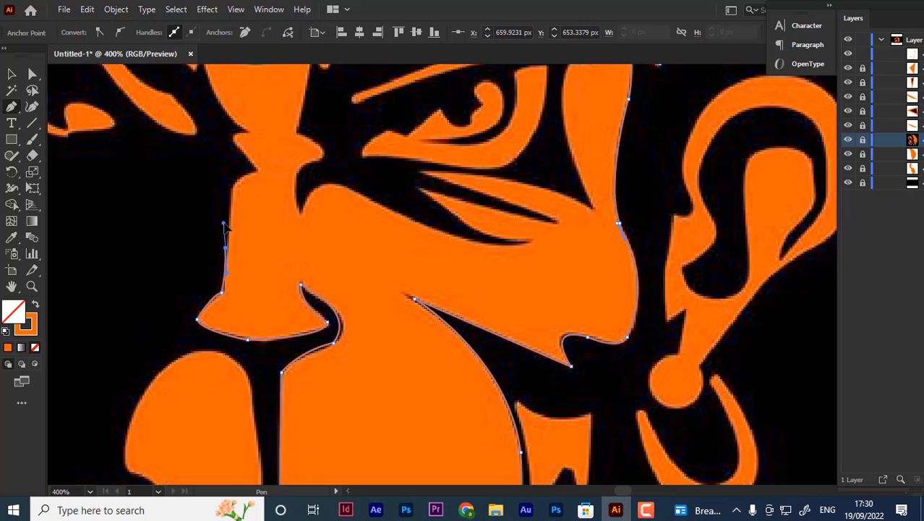
{"action": "left_click", "coordinate": [231, 184]}
- Trace the notch at the nose bridge, in to its inner corner and back out to the small upper point
{"action": "left_click", "coordinate": [257, 174]}
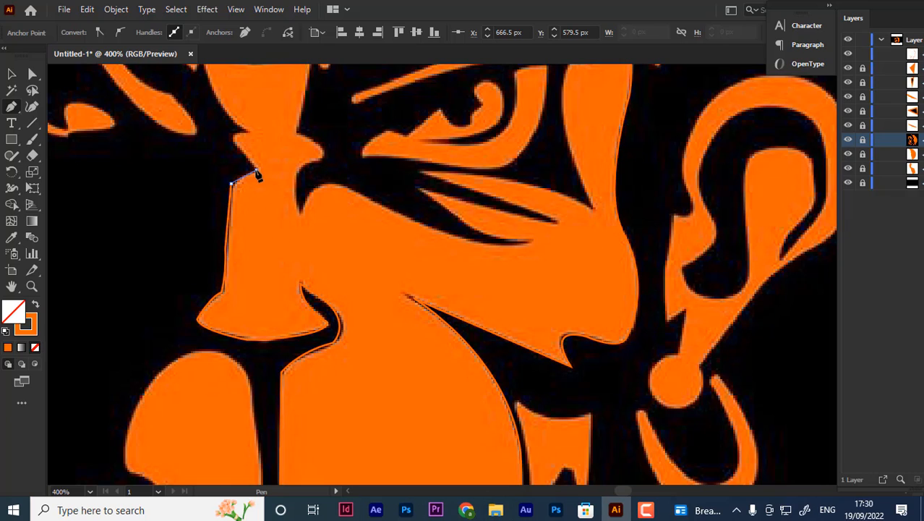
{"action": "left_click", "coordinate": [257, 171]}
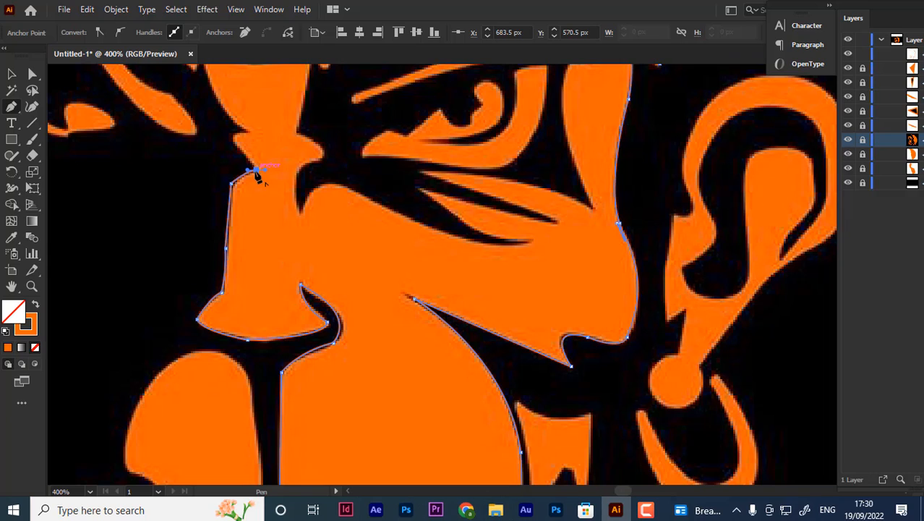
{"action": "left_click", "coordinate": [233, 143]}
{"action": "left_click", "coordinate": [222, 135]}
{"action": "scroll", "coordinate": [239, 145], "scroll_direction": "up", "scroll_amount": 3}
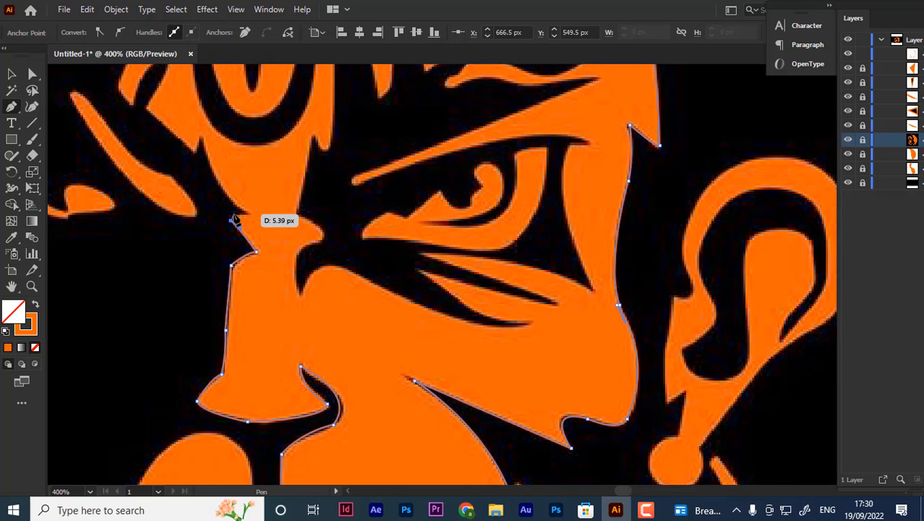
- Curve the outline from the bridge up to the pointed notch below the brow, and add the straight edge to the brow slit
{"action": "left_click_drag", "start_coordinate": [233, 218], "coordinate": [201, 194]}
{"action": "scroll", "coordinate": [202, 168], "scroll_direction": "up", "scroll_amount": 2}
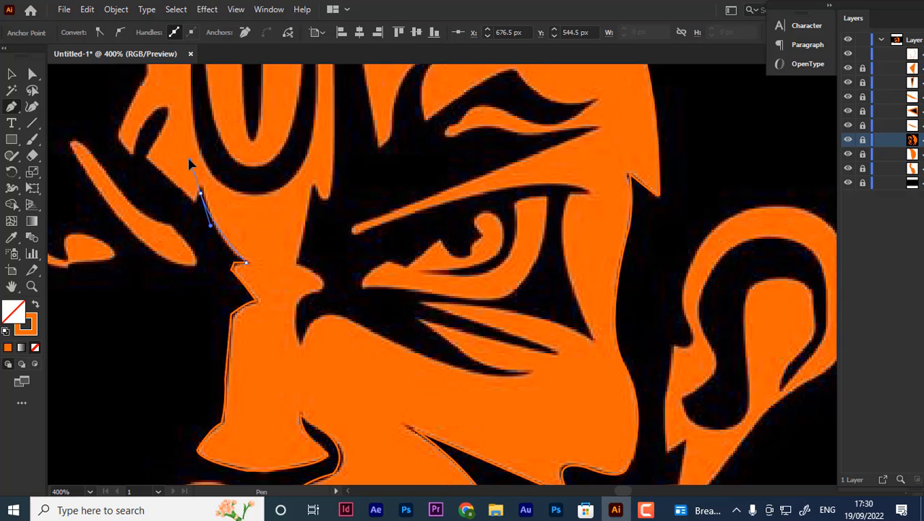
{"action": "left_click_drag", "start_coordinate": [188, 149], "coordinate": [186, 148]}
{"action": "left_click_drag", "start_coordinate": [200, 194], "coordinate": [195, 209]}
{"action": "left_click", "coordinate": [145, 157]}
- Trace the narrow rounded slit in the far brow, up around its top and back down, ending in a corner point
{"action": "scroll", "coordinate": [144, 165], "scroll_direction": "up", "scroll_amount": 3}
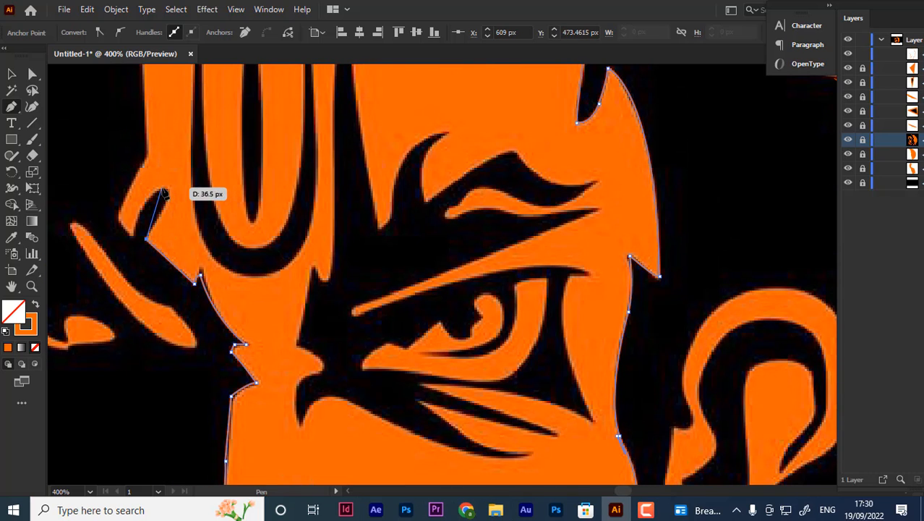
{"action": "left_click", "coordinate": [161, 189]}
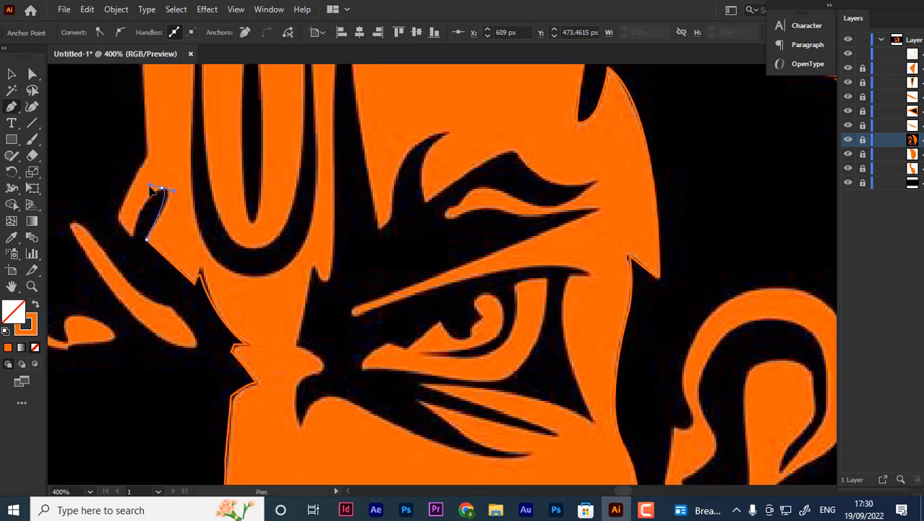
{"action": "left_click_drag", "start_coordinate": [150, 189], "coordinate": [143, 187]}
{"action": "left_click", "coordinate": [162, 189]}
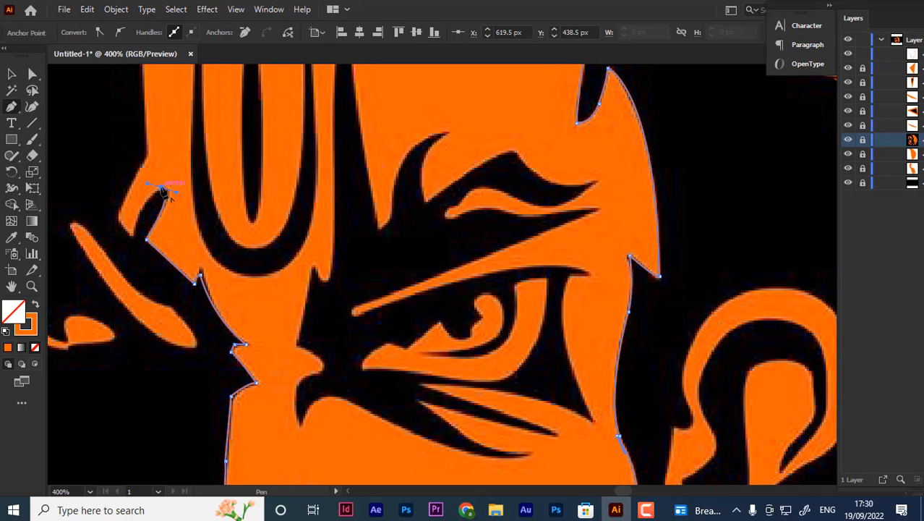
{"action": "left_click_drag", "start_coordinate": [133, 237], "coordinate": [137, 266]}
{"action": "left_click", "coordinate": [134, 236]}
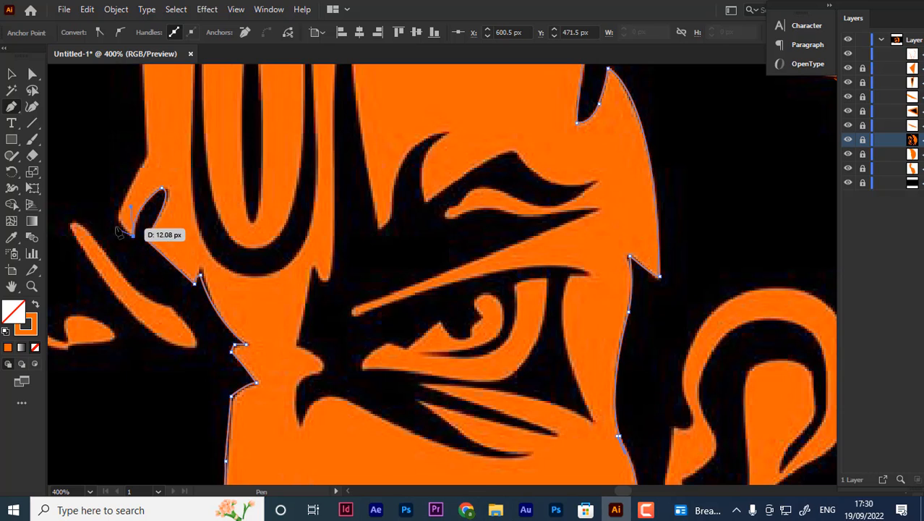
- Round the far brow's outer tip and trace its edge up to the base of the forehead
{"action": "mouse_move", "coordinate": [117, 216]}
{"action": "left_mouse_down"}
{"action": "mouse_move", "coordinate": [110, 200]}
{"action": "mouse_move", "coordinate": [114, 210]}
{"action": "left_mouse_up"}
{"action": "key", "text": "ctrl+z"}
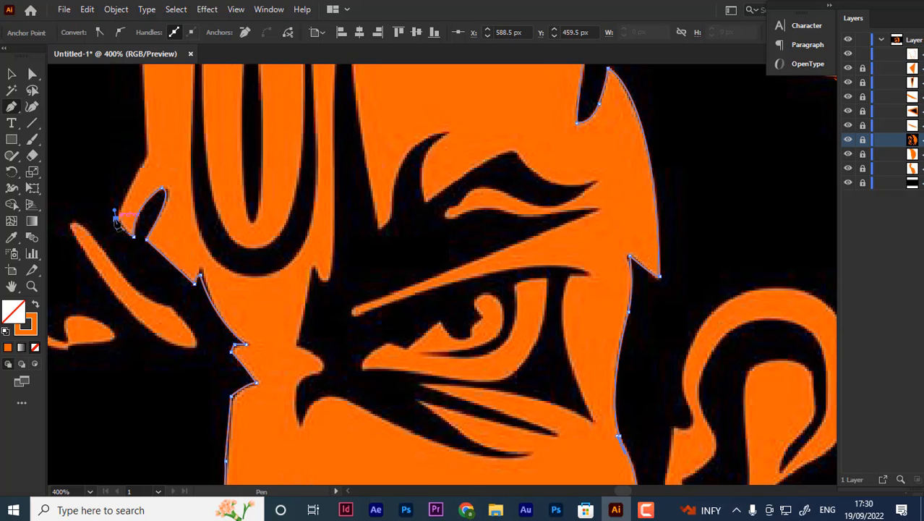
{"action": "scroll", "coordinate": [116, 221], "scroll_direction": "up", "scroll_amount": 2}
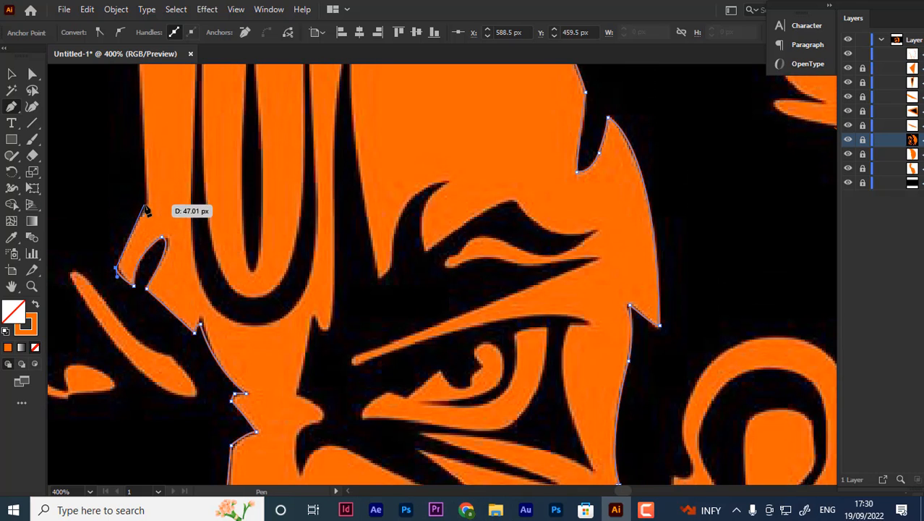
{"action": "left_click", "coordinate": [144, 202]}
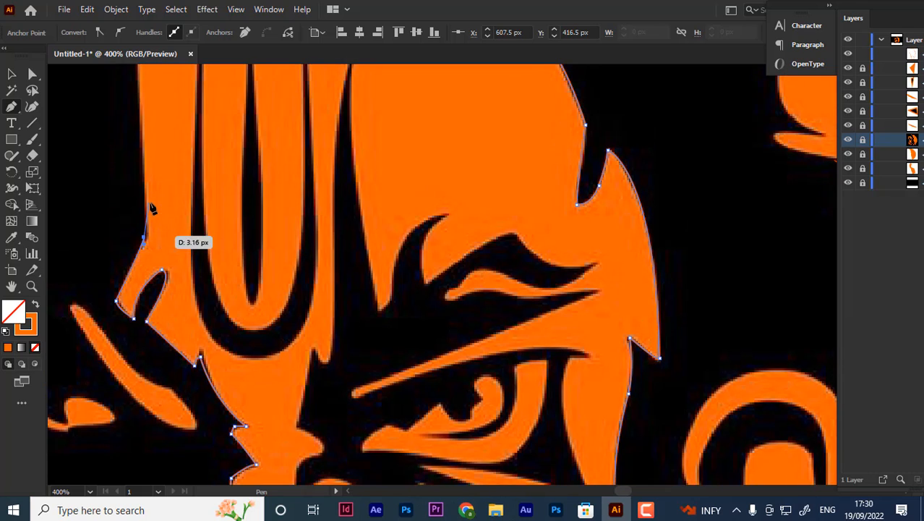
- Trace the straight front of the forehead upward and close the face path with a curve at its starting point
{"action": "scroll", "coordinate": [147, 205], "scroll_direction": "up", "scroll_amount": 6}
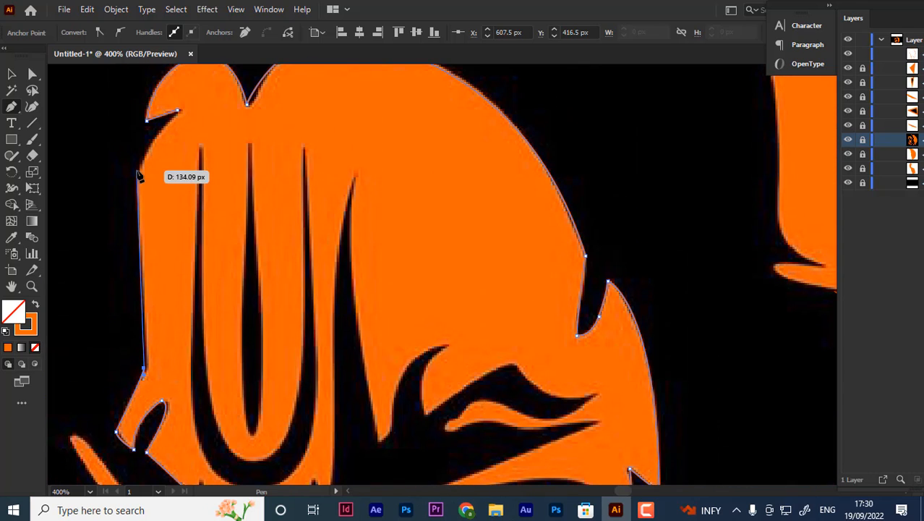
{"action": "left_click", "coordinate": [139, 183]}
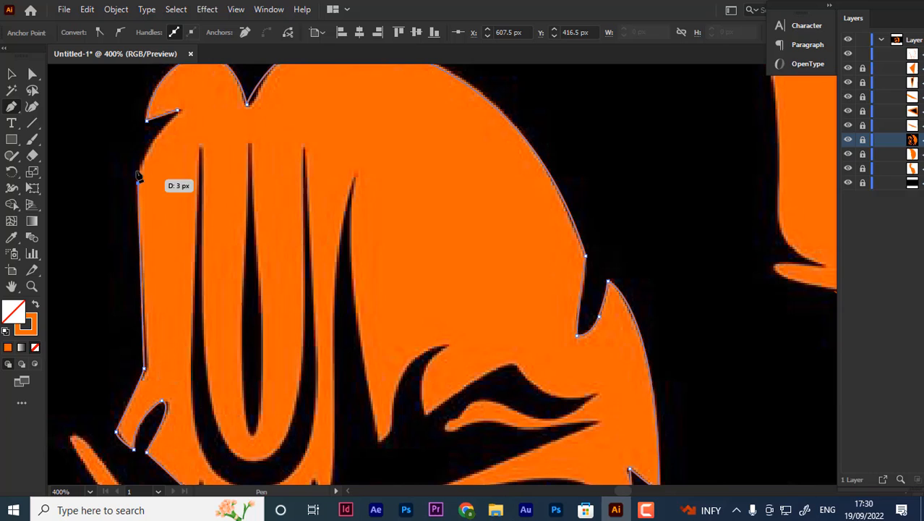
{"action": "left_click", "coordinate": [181, 111]}
{"action": "left_click_drag", "start_coordinate": [190, 88], "coordinate": [209, 85]}
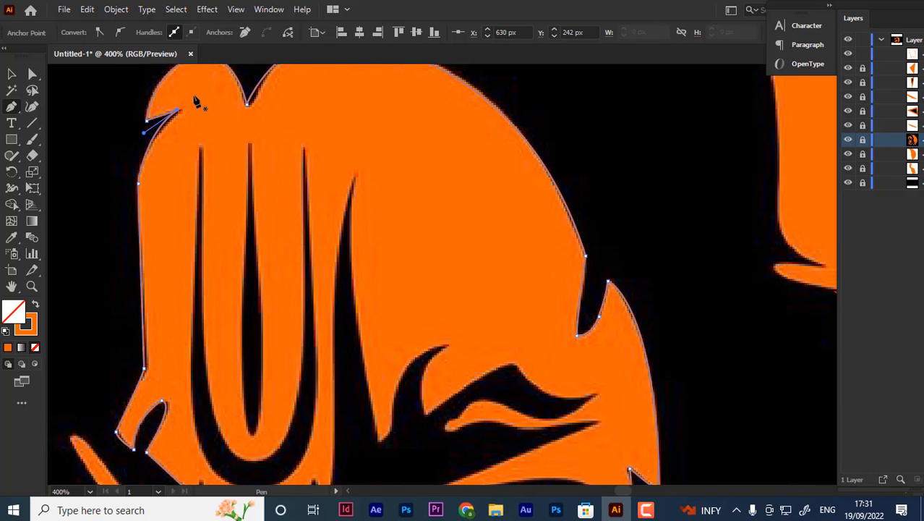
- Fill the closed face outline with the reference's orange and no stroke using the Eyedropper, and deselect it
{"action": "key", "text": "ctrl+minus"}
{"action": "key", "text": "ctrl+minus"}
{"action": "key", "text": "ctrl+minus"}
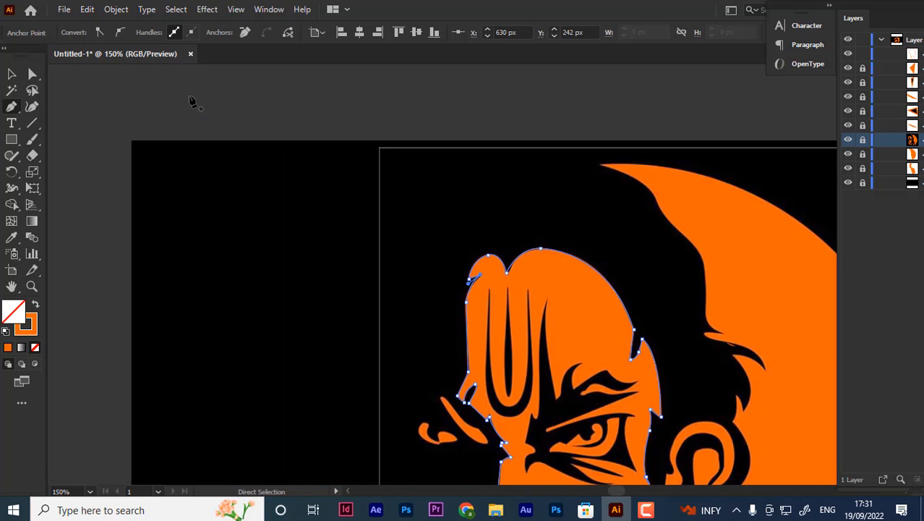
{"action": "scroll", "coordinate": [544, 209], "scroll_direction": "down", "scroll_amount": 5}
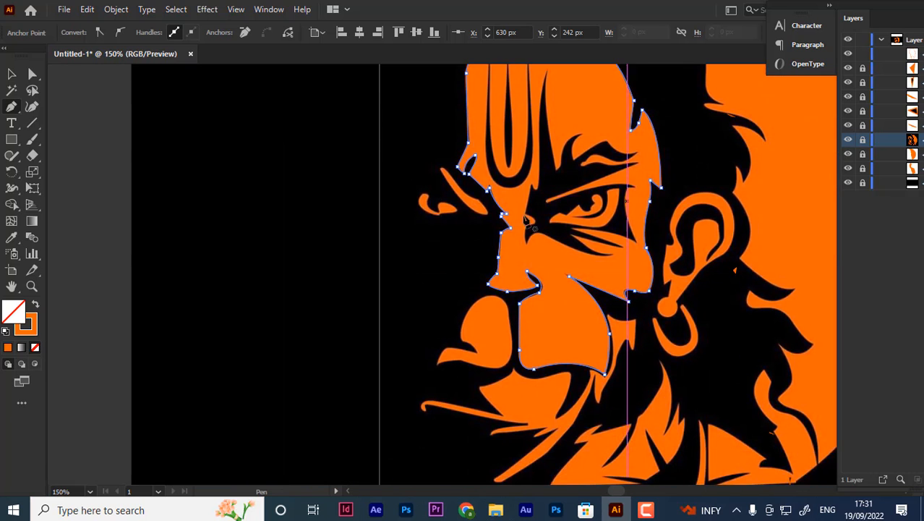
{"action": "left_click", "coordinate": [17, 236]}
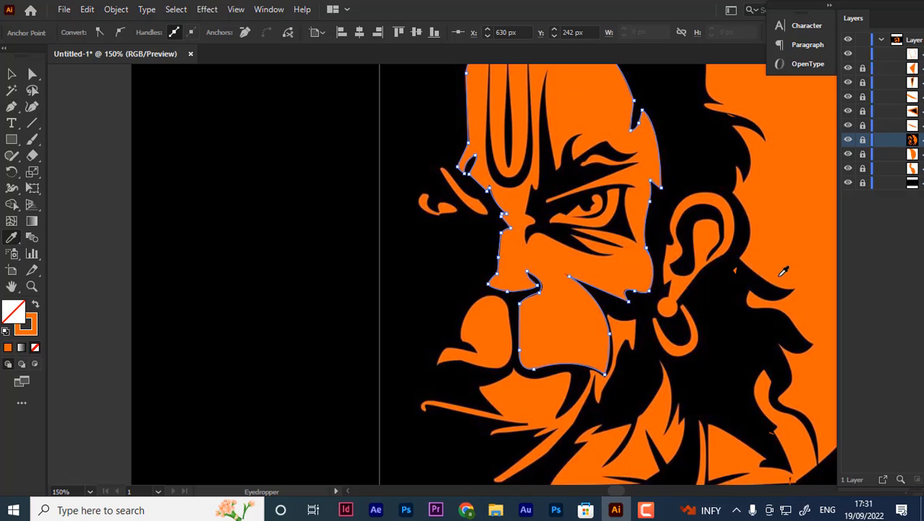
{"action": "left_click", "coordinate": [619, 269]}
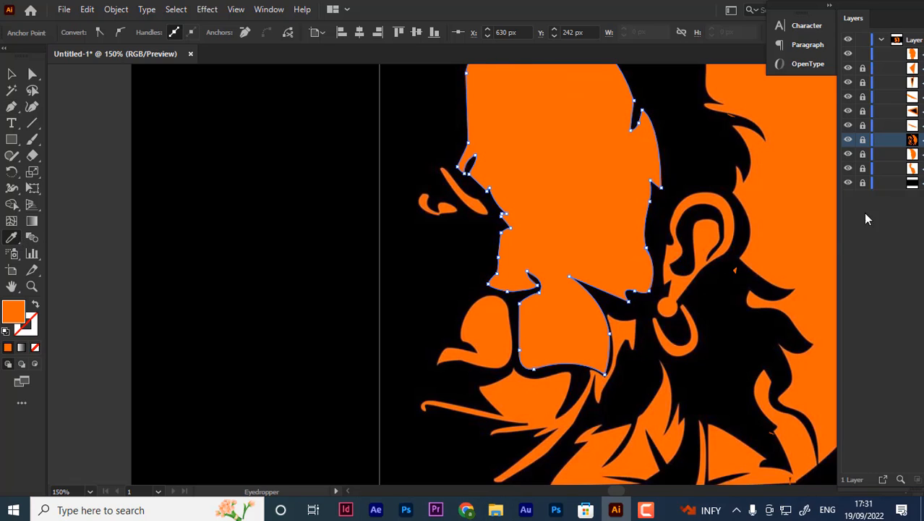
{"action": "left_click", "coordinate": [12, 74]}
{"action": "left_click", "coordinate": [194, 217]}
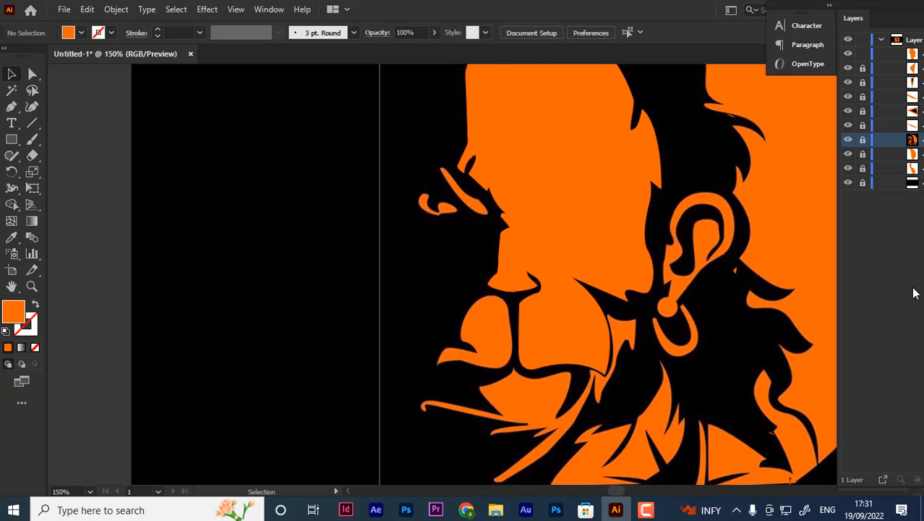
{"action": "key", "text": "ctrl+minus"}
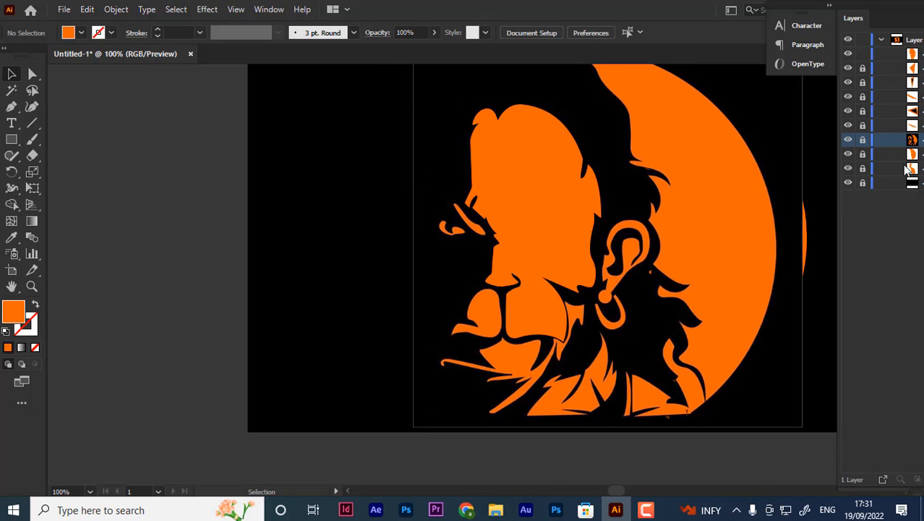
- Toggle the reference image's visibility repeatedly to compare it with the traced shapes
{"action": "left_click", "coordinate": [848, 140]}
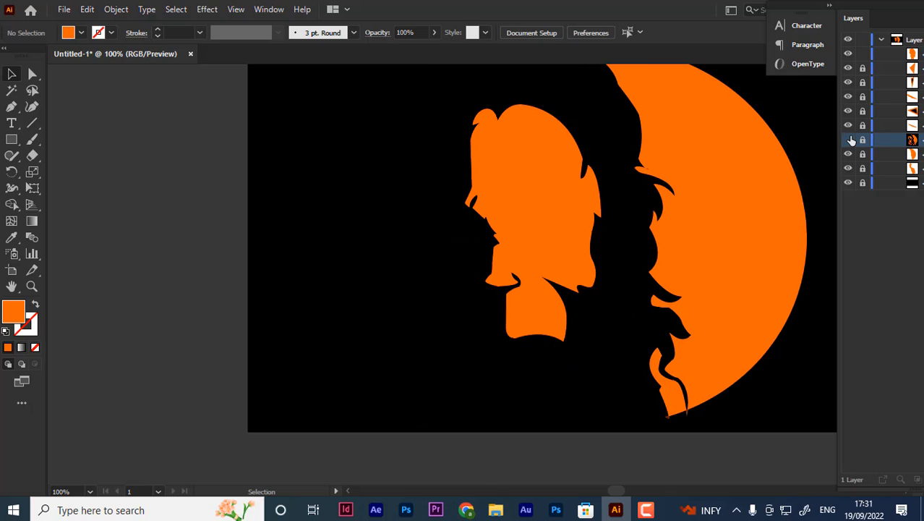
{"action": "left_click", "coordinate": [849, 139]}
{"action": "left_click", "coordinate": [849, 140]}
{"action": "left_click", "coordinate": [849, 139]}
{"action": "left_click", "coordinate": [849, 140]}
{"action": "left_click", "coordinate": [849, 140]}
{"action": "left_click", "coordinate": [849, 141]}
{"action": "left_click", "coordinate": [849, 140]}
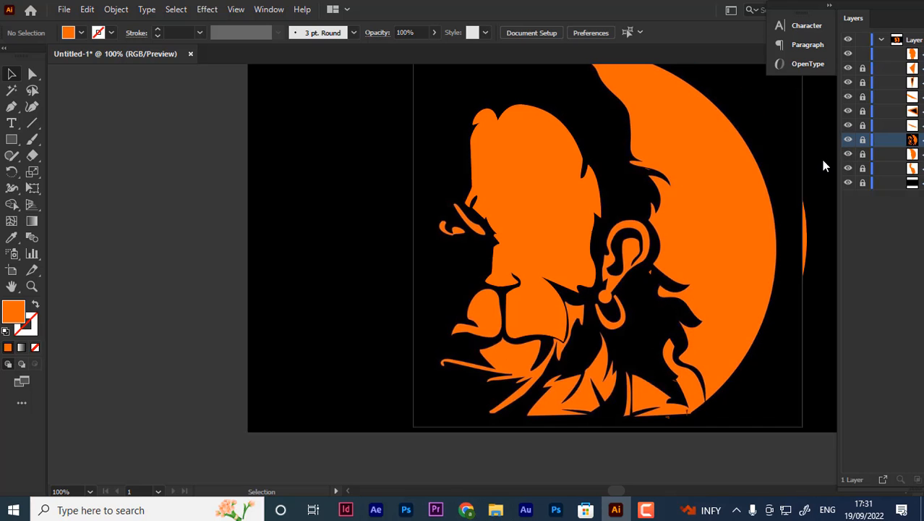
{"action": "left_click", "coordinate": [849, 140]}
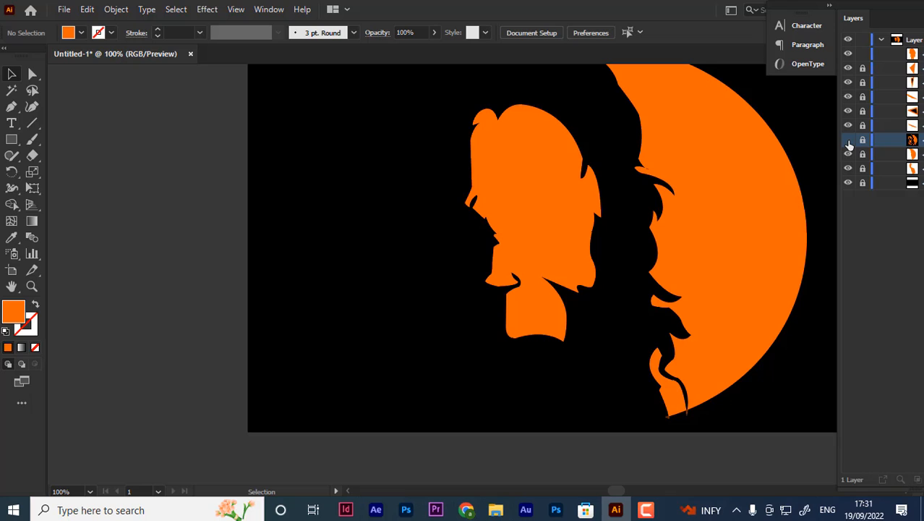
{"action": "left_click", "coordinate": [849, 140]}
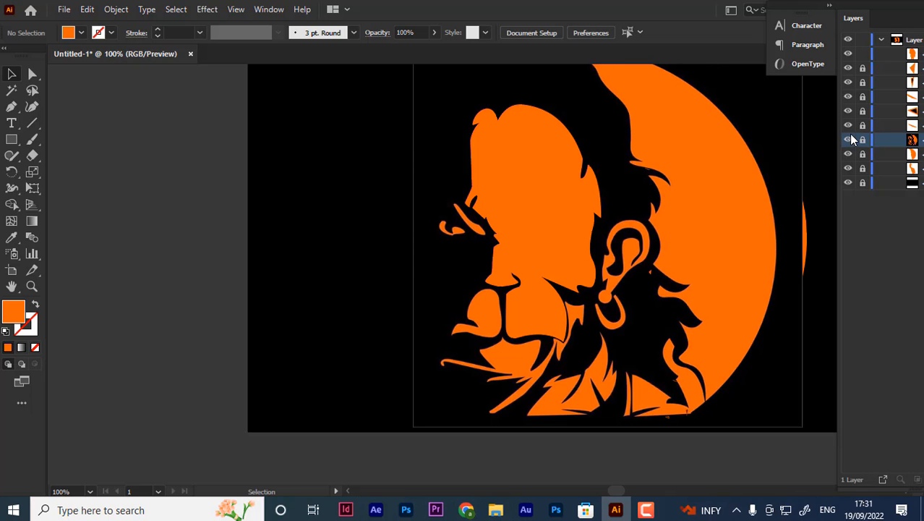
{"action": "left_click", "coordinate": [849, 140]}
{"action": "left_click", "coordinate": [849, 141]}
- Lock the filled face shape and hide it to expose the reference's facial details
{"action": "left_click", "coordinate": [849, 55]}
{"action": "left_click", "coordinate": [849, 54]}
{"action": "left_click", "coordinate": [849, 54]}
{"action": "left_click", "coordinate": [849, 54]}
{"action": "left_click", "coordinate": [848, 54]}
{"action": "left_click", "coordinate": [849, 54]}
{"action": "left_click", "coordinate": [849, 54]}
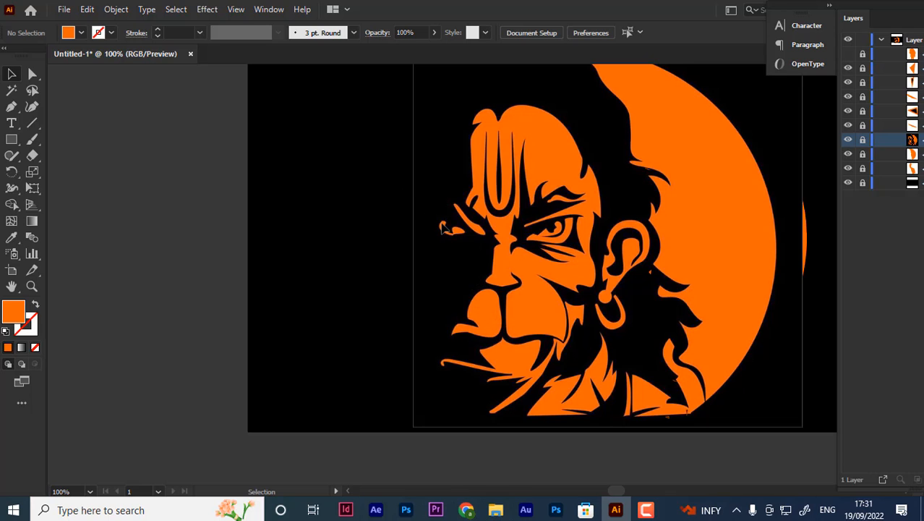
- Start a Pen path at the upper tip of the slanted mark beside the nose bridge and trace its upper edge with curves
{"action": "key", "text": "ctrl+equal"}
{"action": "key", "text": "ctrl+equal"}
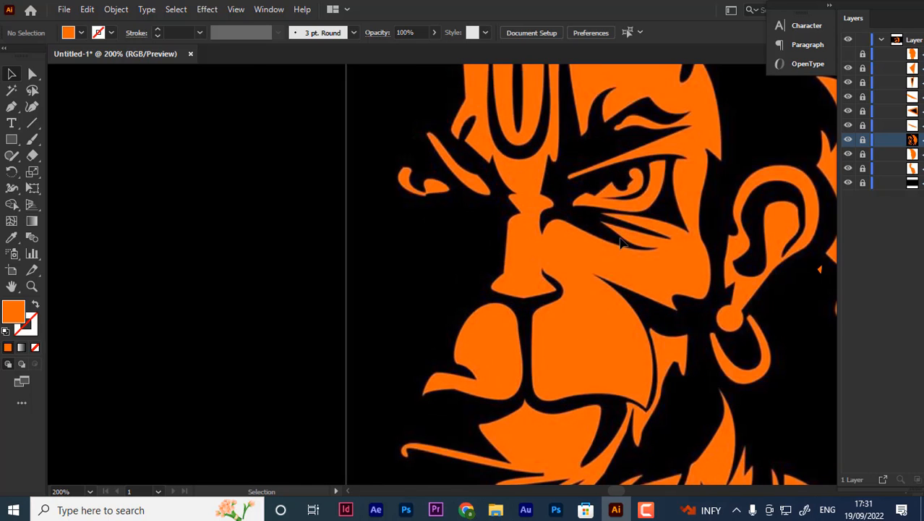
{"action": "scroll", "coordinate": [388, 203], "scroll_direction": "up", "scroll_amount": 2}
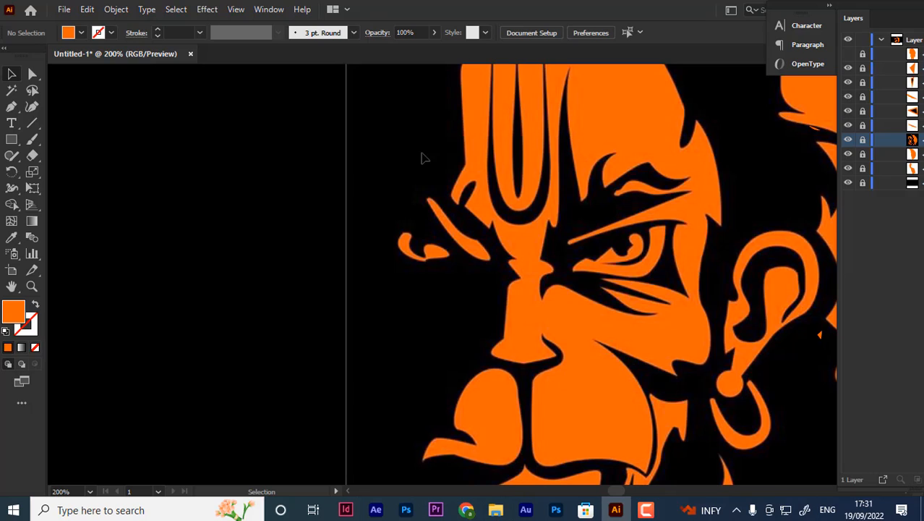
{"action": "left_click", "coordinate": [12, 106]}
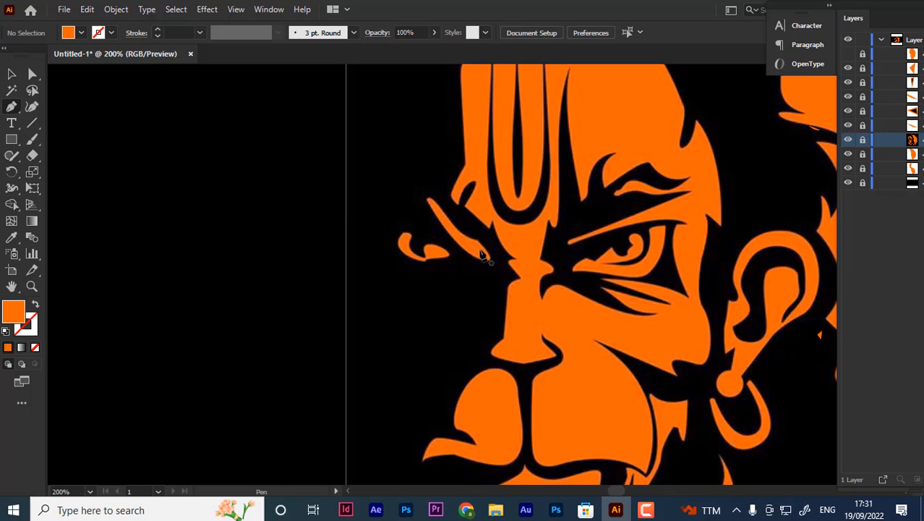
{"action": "scroll", "coordinate": [449, 239], "scroll_direction": "up", "scroll_amount": 2}
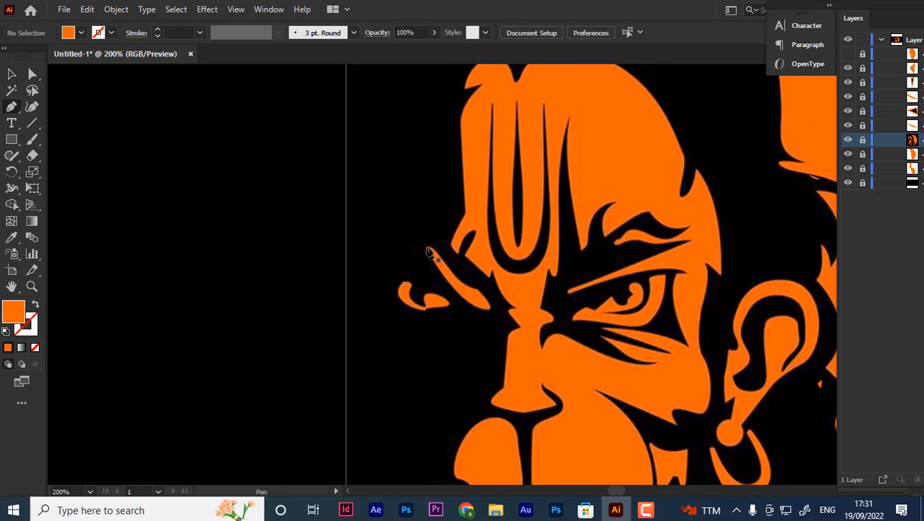
{"action": "left_click", "coordinate": [426, 247]}
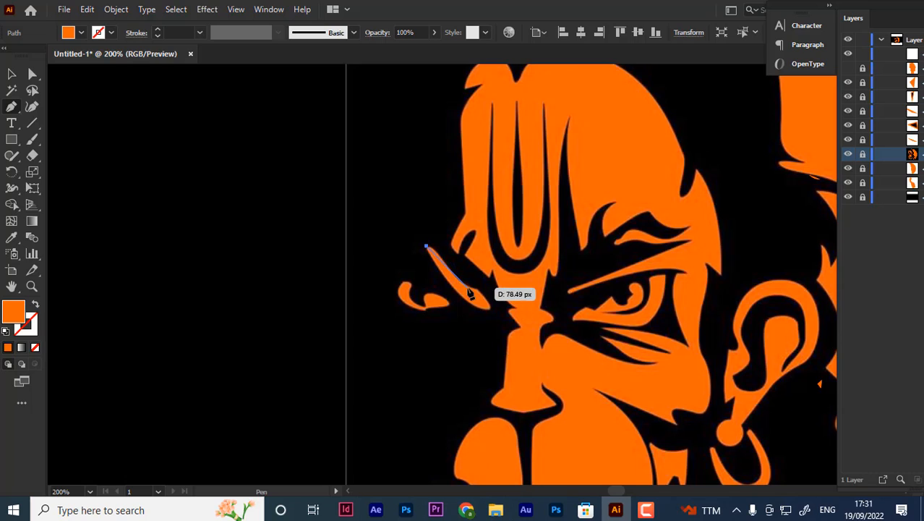
{"action": "left_click", "coordinate": [460, 281]}
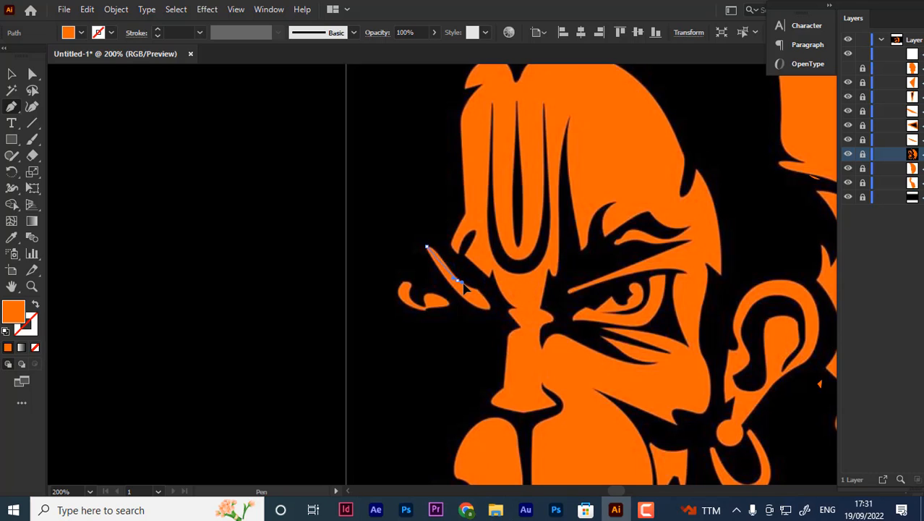
{"action": "left_click_drag", "start_coordinate": [467, 302], "coordinate": [484, 289]}
{"action": "left_click", "coordinate": [458, 281]}
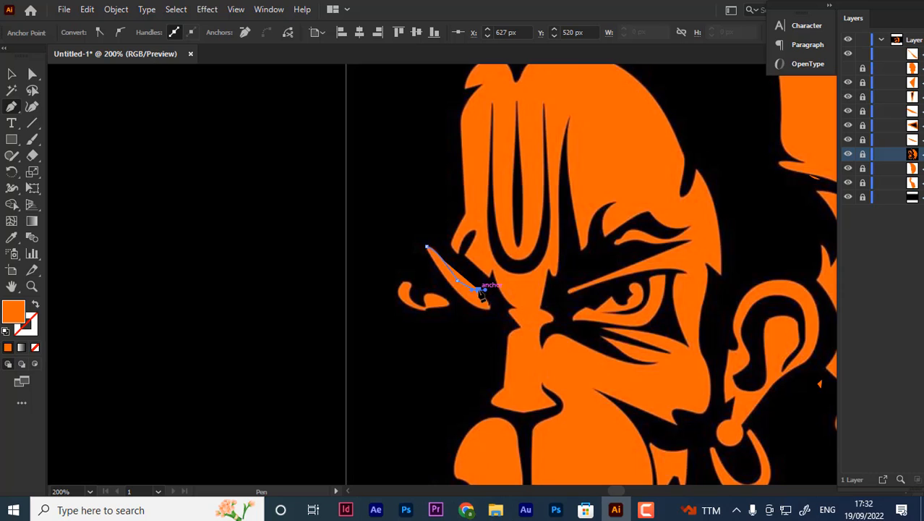
- Swap the fill and stroke, trace around the slanted mark's lower end and back along its underside, and close the path
{"action": "left_click", "coordinate": [34, 305]}
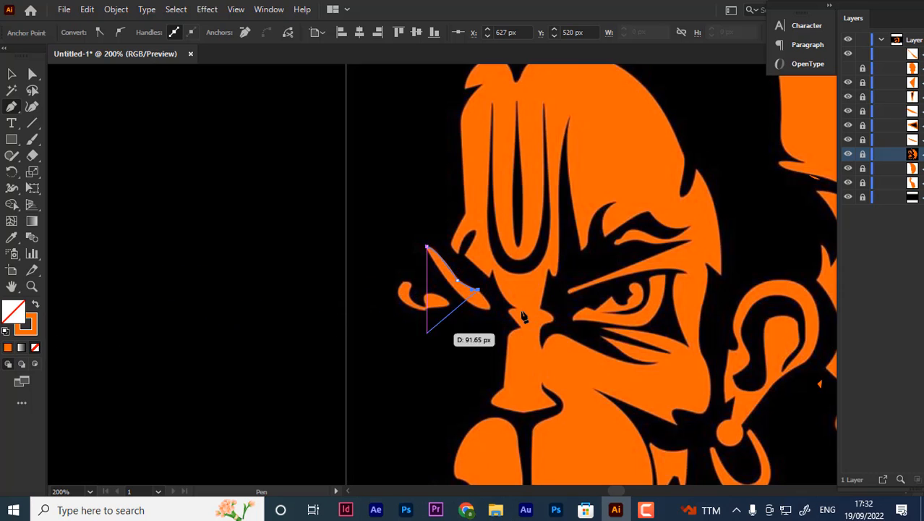
{"action": "left_click", "coordinate": [491, 309]}
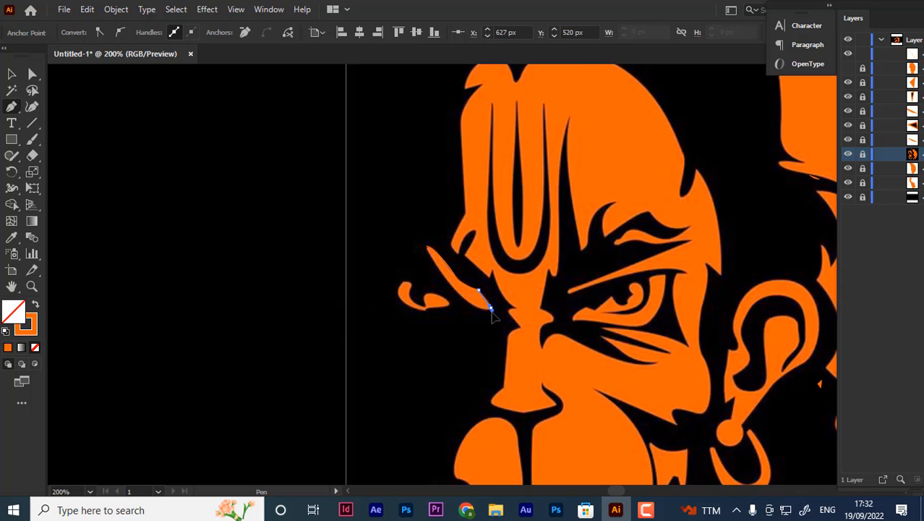
{"action": "left_click_drag", "start_coordinate": [492, 316], "coordinate": [491, 315]}
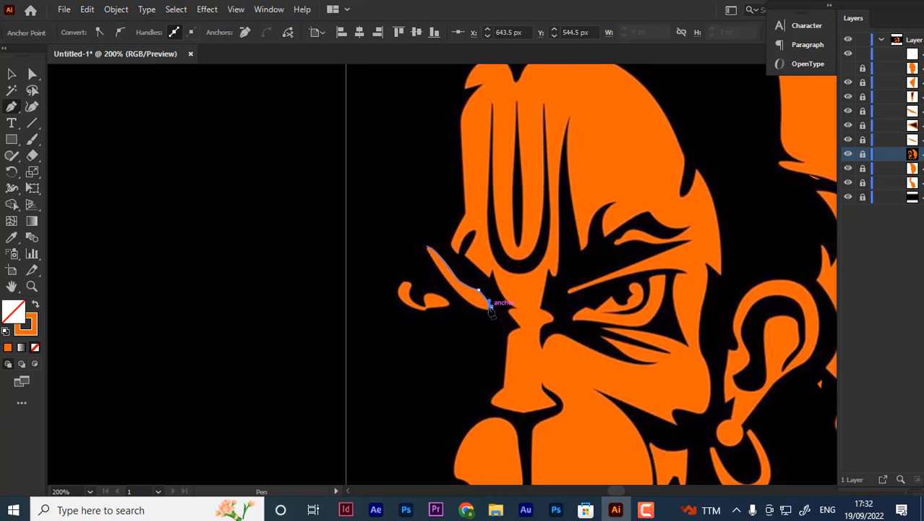
{"action": "left_click", "coordinate": [491, 307]}
{"action": "left_click_drag", "start_coordinate": [443, 277], "coordinate": [407, 235]}
{"action": "left_click", "coordinate": [443, 277]}
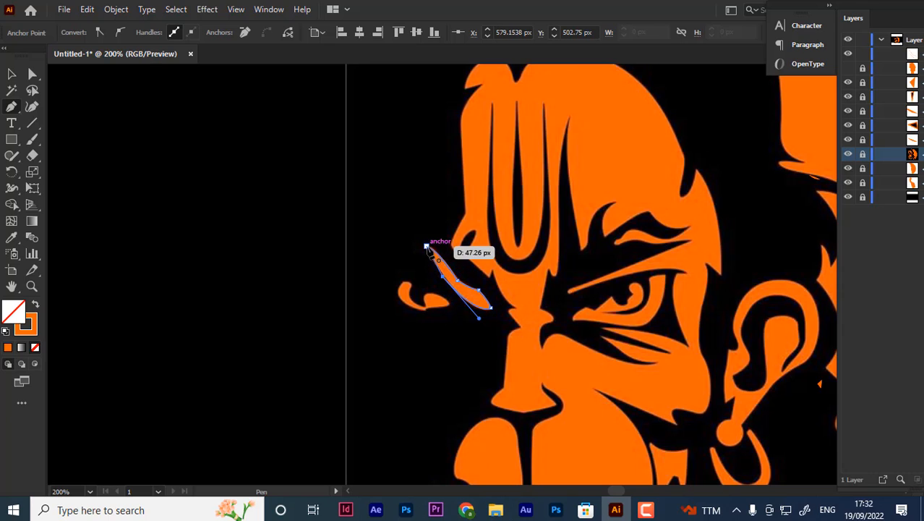
{"action": "left_click", "coordinate": [427, 247]}
{"action": "left_click_drag", "start_coordinate": [427, 238], "coordinate": [428, 239]}
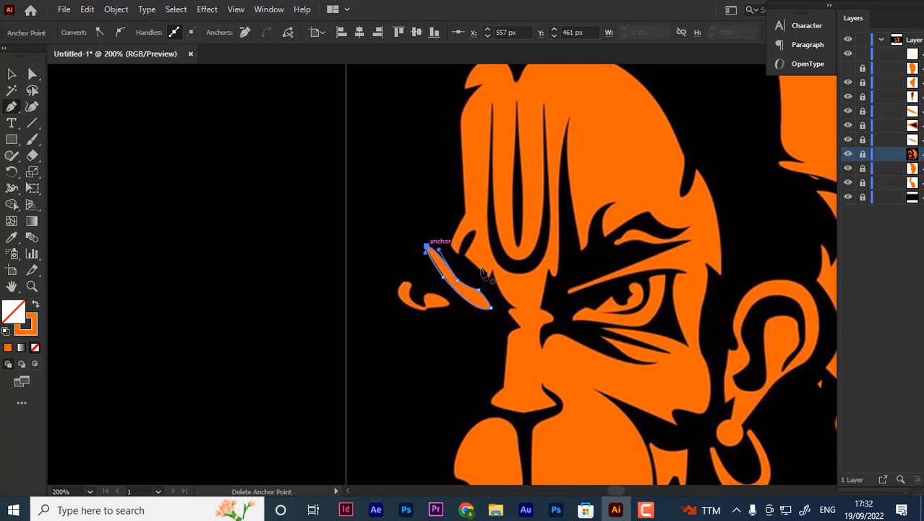
- Give the closed slanted mark an orange fill with no stroke and deselect it
{"action": "left_click", "coordinate": [35, 306]}
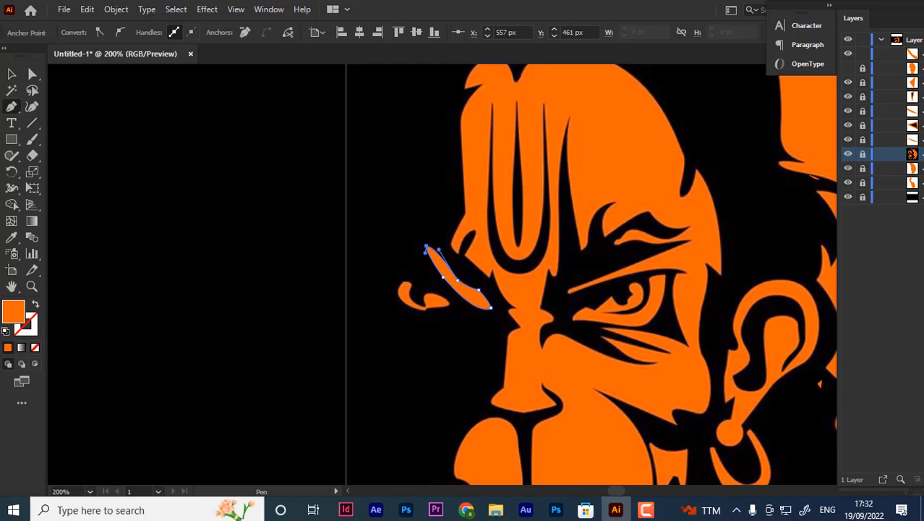
{"action": "left_click", "coordinate": [12, 74]}
{"action": "left_click", "coordinate": [105, 182]}
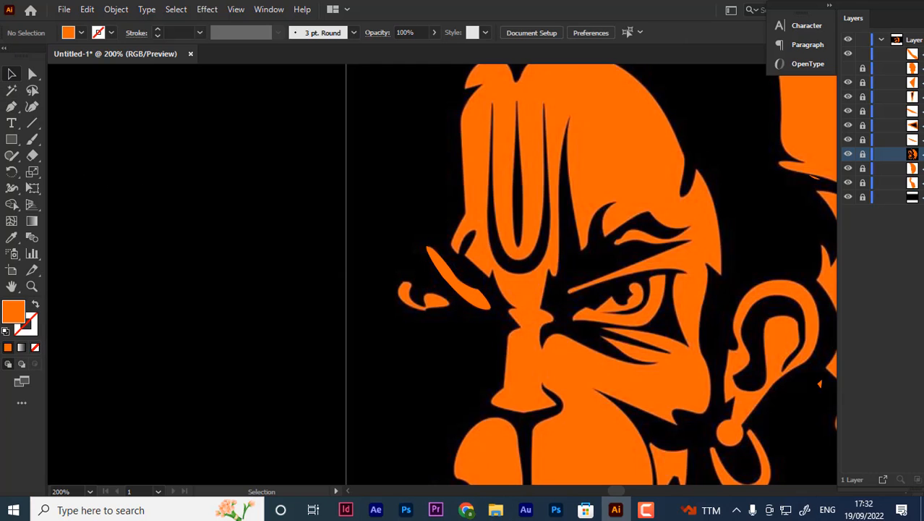
- Trace the inner curve of the far eye's crescent from its upper tip to a lower corner point, and swap the fill and stroke
{"action": "left_click", "coordinate": [11, 107]}
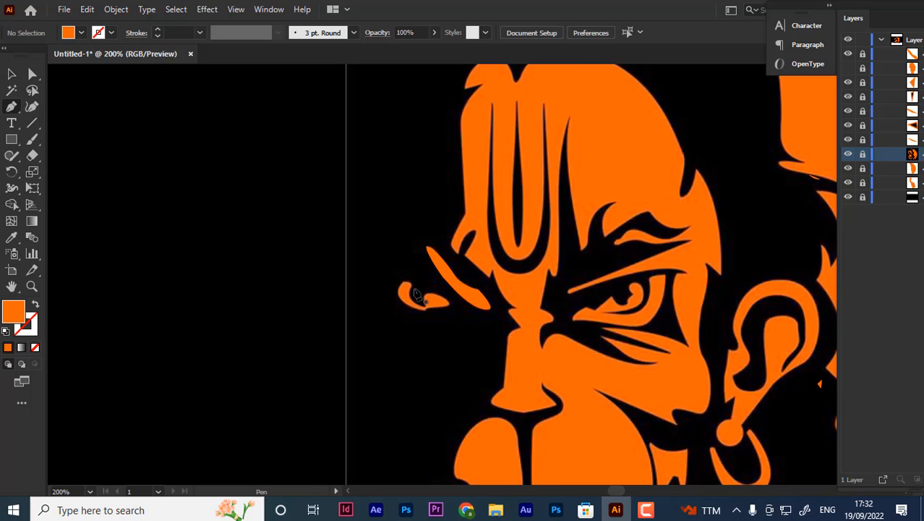
{"action": "key", "text": "ctrl+plus"}
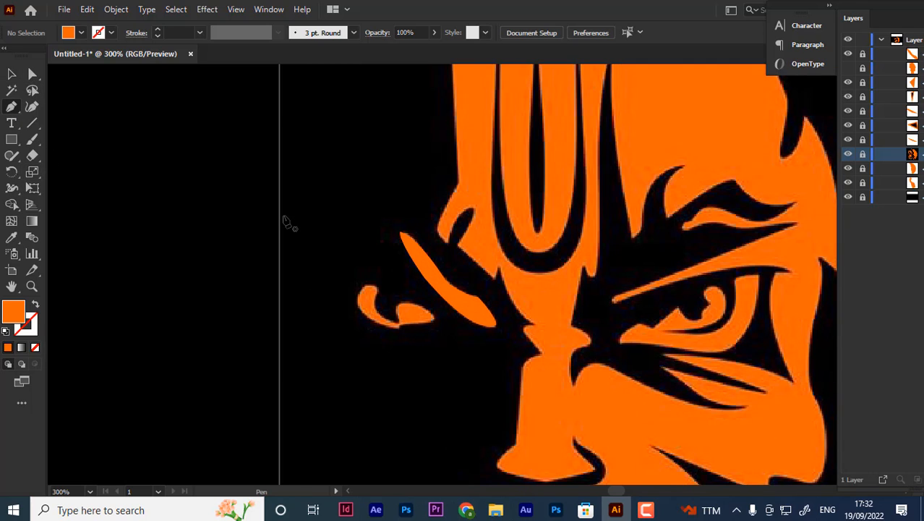
{"action": "left_click", "coordinate": [377, 289]}
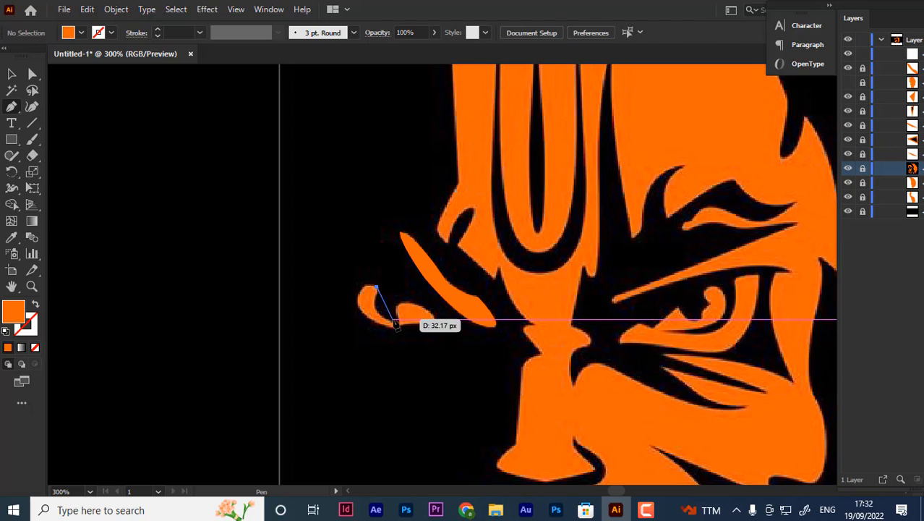
{"action": "left_click_drag", "start_coordinate": [397, 325], "coordinate": [431, 338]}
{"action": "left_click", "coordinate": [398, 327]}
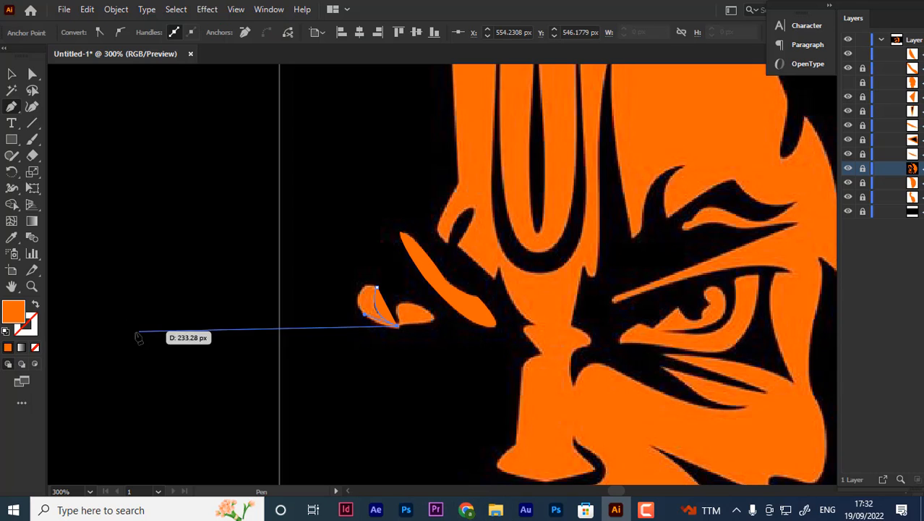
{"action": "left_click", "coordinate": [34, 305]}
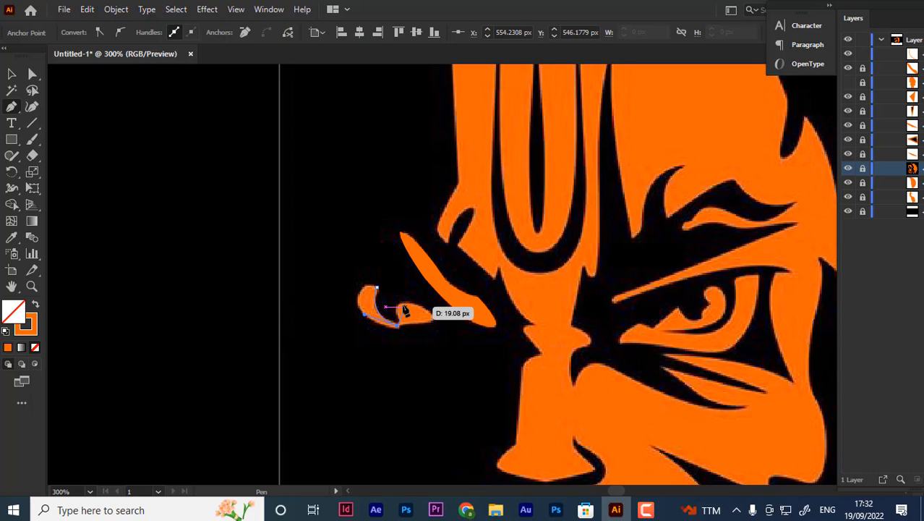
{"action": "left_click", "coordinate": [397, 308]}
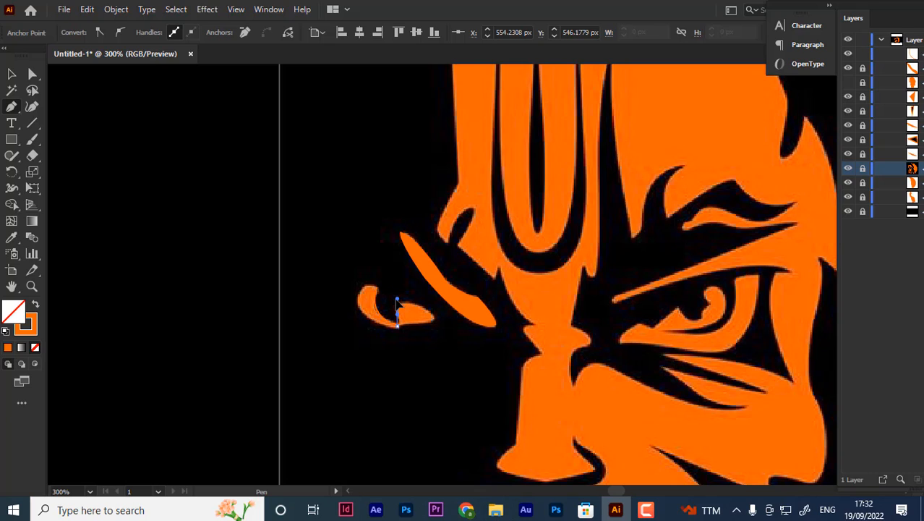
{"action": "left_click", "coordinate": [398, 309]}
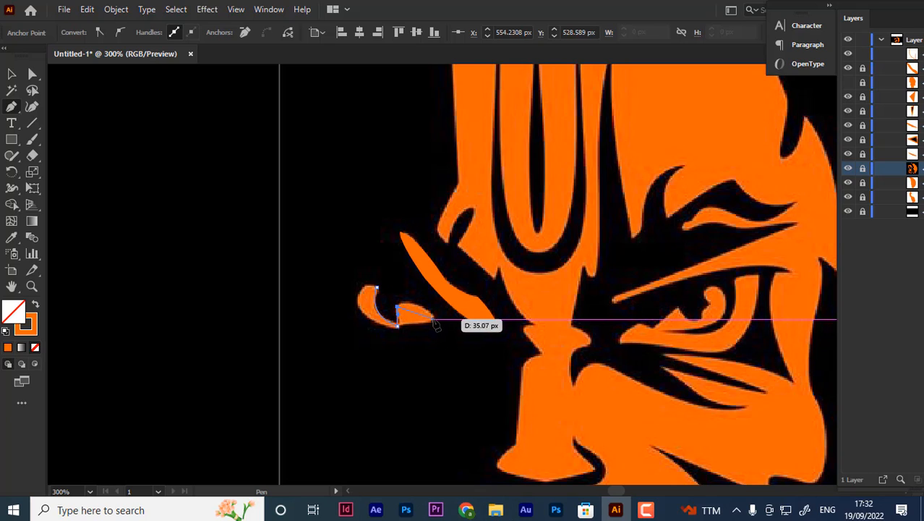
{"action": "left_click_drag", "start_coordinate": [433, 319], "coordinate": [444, 345]}
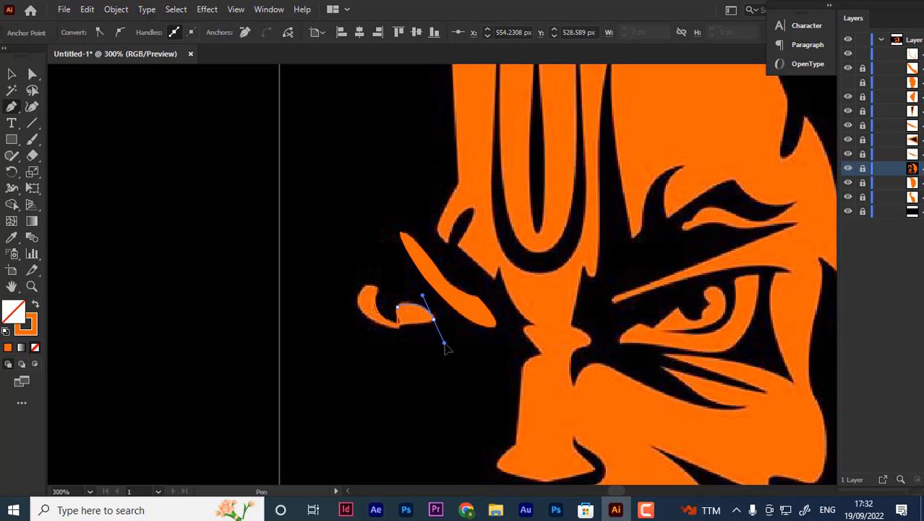
{"action": "left_click", "coordinate": [434, 319]}
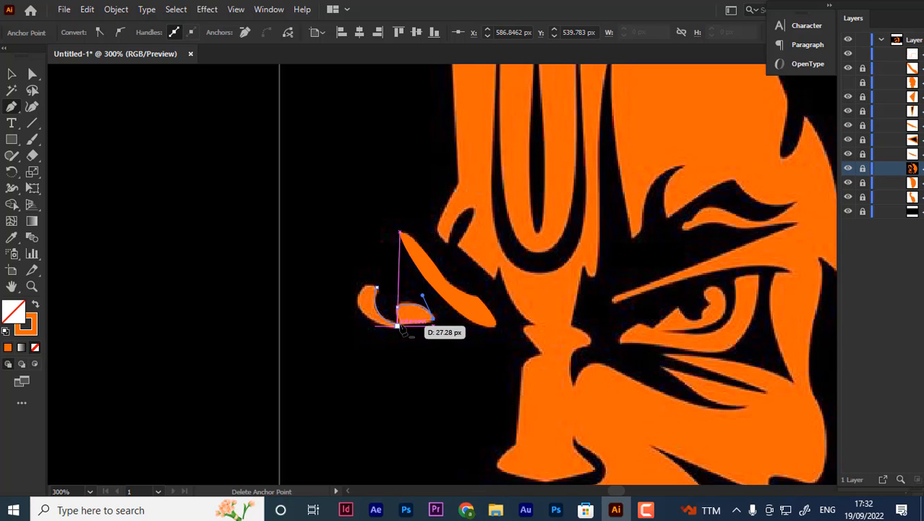
{"action": "left_click", "coordinate": [398, 325]}
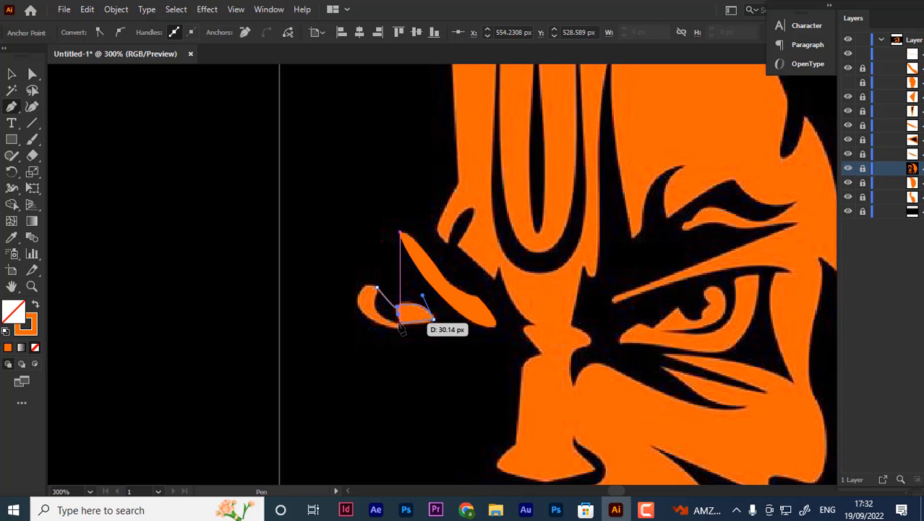
{"action": "left_click", "coordinate": [400, 326]}
{"action": "left_click_drag", "start_coordinate": [386, 324], "coordinate": [372, 322]}
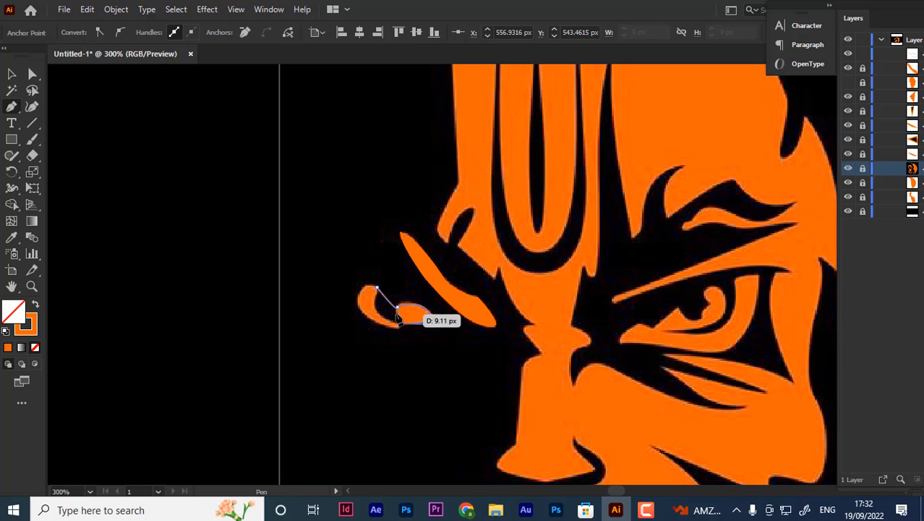
{"action": "left_click", "coordinate": [397, 307]}
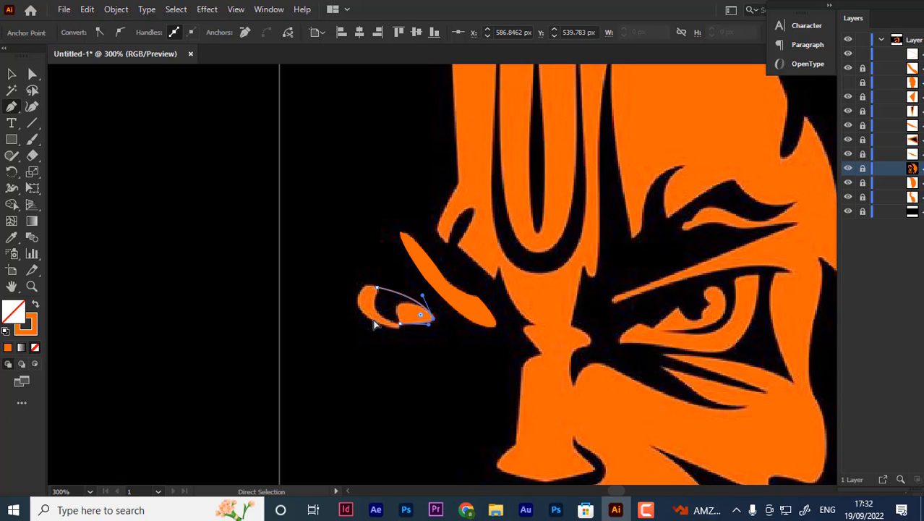
{"action": "key", "text": "ctrl+z"}
{"action": "key", "text": "ctrl+z"}
{"action": "key", "text": "ctrl+z"}
{"action": "key", "text": "ctrl+z"}
{"action": "key", "text": "ctrl+z"}
{"action": "key", "text": "ctrl+z"}
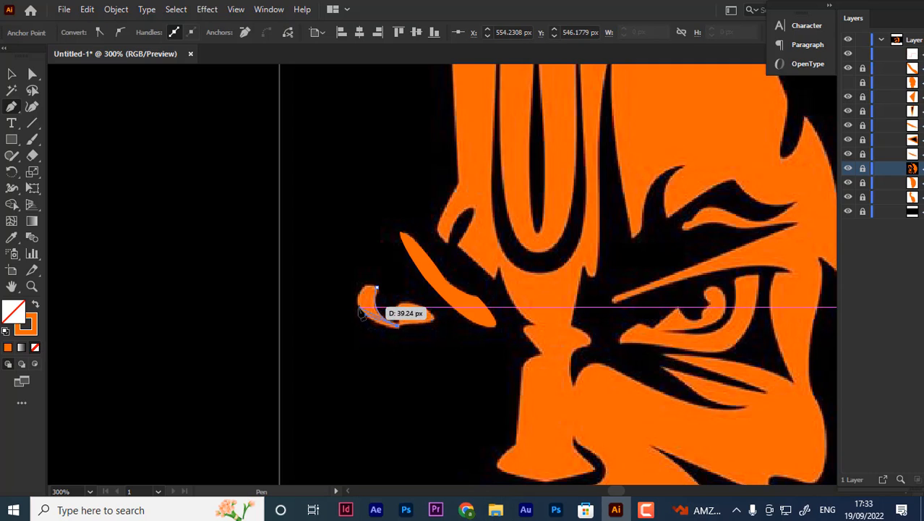
- Trace the crescent's outer curve back up to its starting point, closing it with an orange fill and no stroke
{"action": "mouse_move", "coordinate": [359, 307]}
{"action": "left_mouse_down"}
{"action": "mouse_move", "coordinate": [328, 270]}
{"action": "mouse_move", "coordinate": [346, 302]}
{"action": "left_mouse_up"}
{"action": "left_click", "coordinate": [354, 305]}
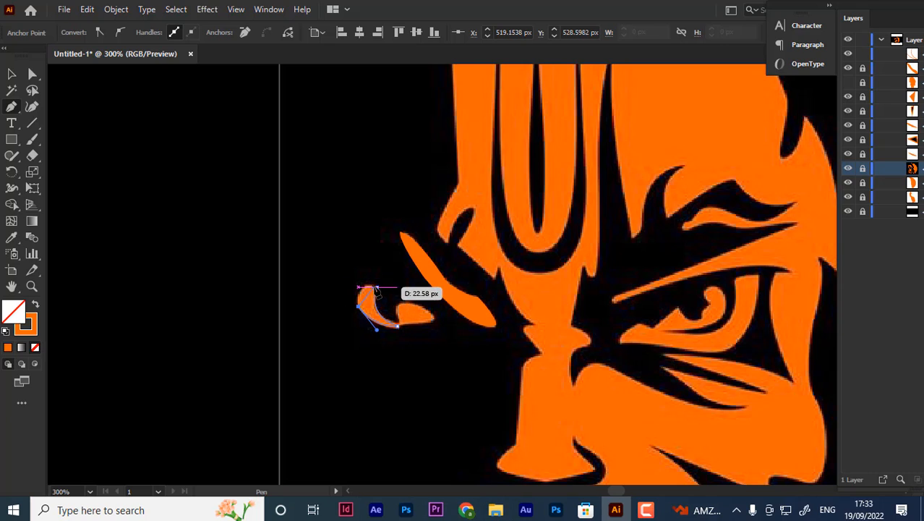
{"action": "left_click", "coordinate": [377, 287]}
{"action": "left_click_drag", "start_coordinate": [389, 295], "coordinate": [400, 304]}
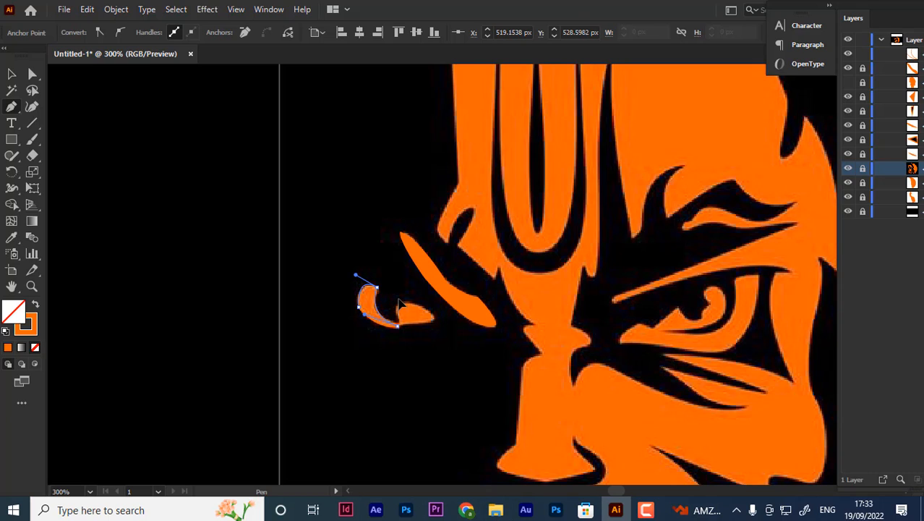
{"action": "left_click", "coordinate": [33, 303]}
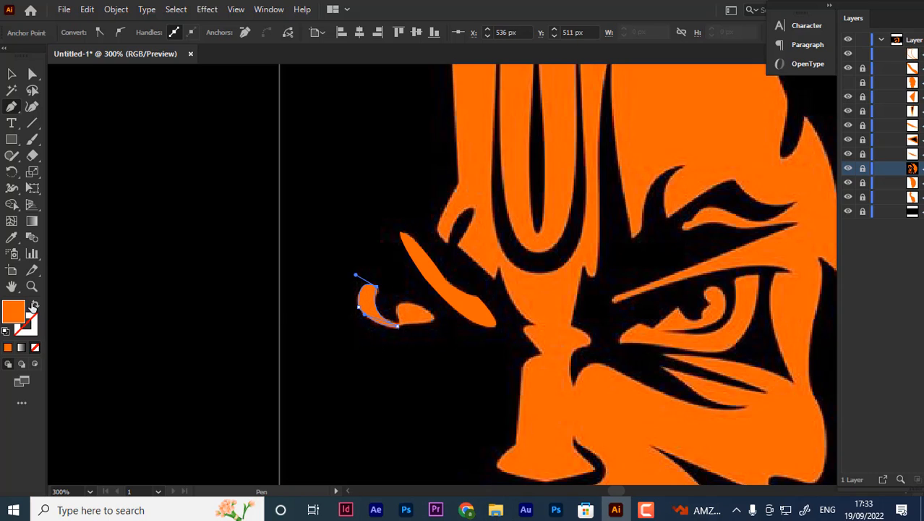
- Deselect the far eye's finished crescent and lock its path
{"action": "left_click", "coordinate": [12, 73]}
{"action": "left_click", "coordinate": [92, 179]}
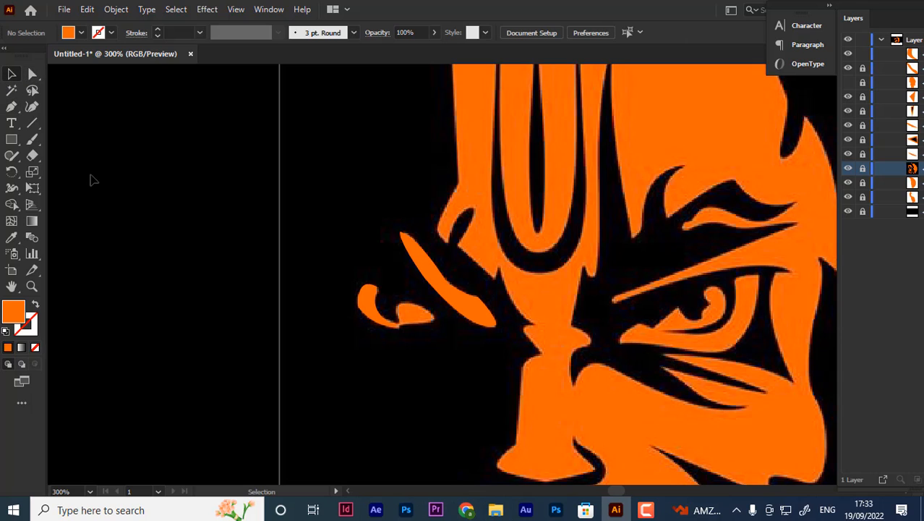
{"action": "scroll", "coordinate": [474, 207], "scroll_direction": "down", "scroll_amount": 3}
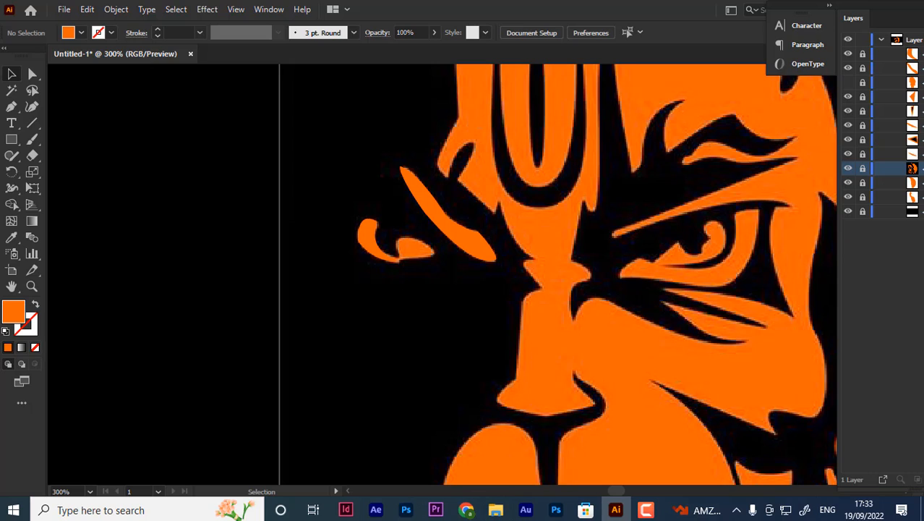
- Trace the small wedge beside the far eye's crescent as a closed shape with orange fill and no stroke, and deselect it
{"action": "left_click", "coordinate": [12, 107]}
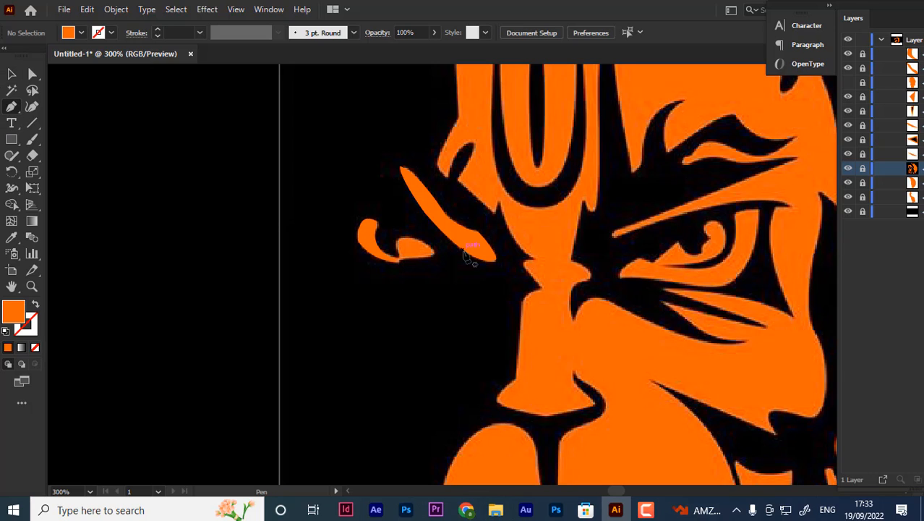
{"action": "left_click", "coordinate": [397, 241]}
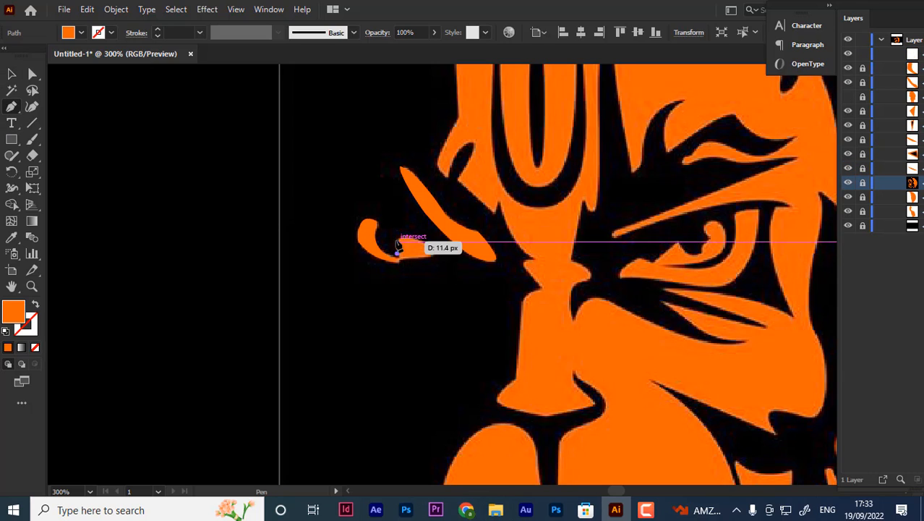
{"action": "left_click_drag", "start_coordinate": [432, 253], "coordinate": [375, 267]}
{"action": "left_click", "coordinate": [433, 254]}
{"action": "key", "text": "ctrl+z"}
{"action": "left_click", "coordinate": [400, 261]}
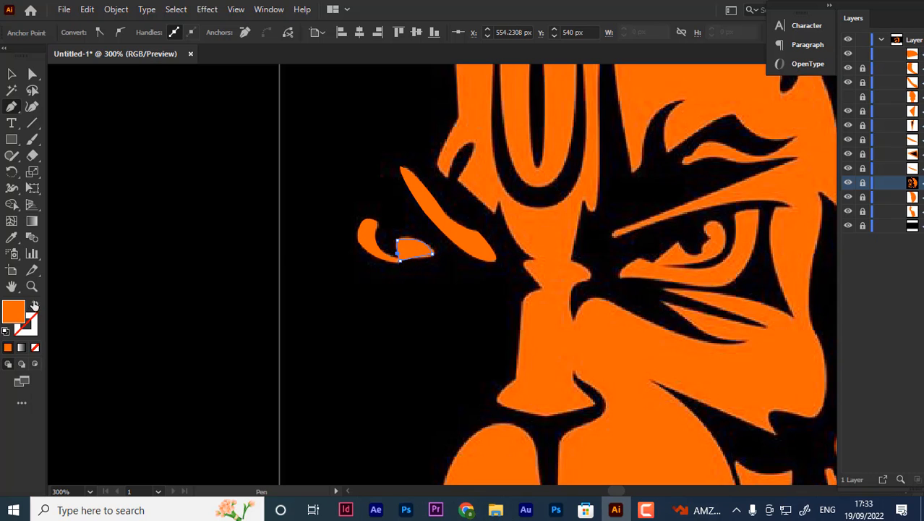
{"action": "left_click", "coordinate": [11, 73]}
{"action": "left_click", "coordinate": [688, 370]}
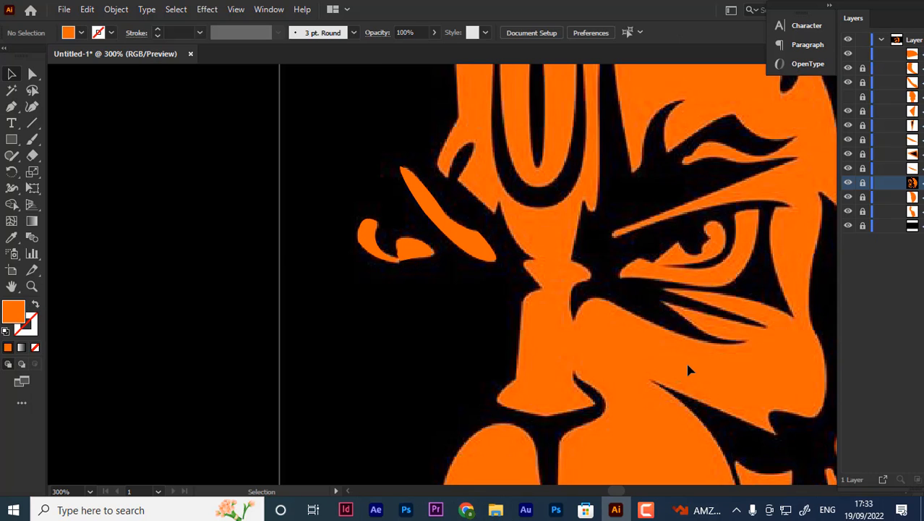
- Show the hidden main face shape, and toggle the reference image off and on to check the traced shapes
{"action": "key", "text": "ctrl+minus"}
{"action": "key", "text": "ctrl+minus"}
{"action": "key", "text": "ctrl+minus"}
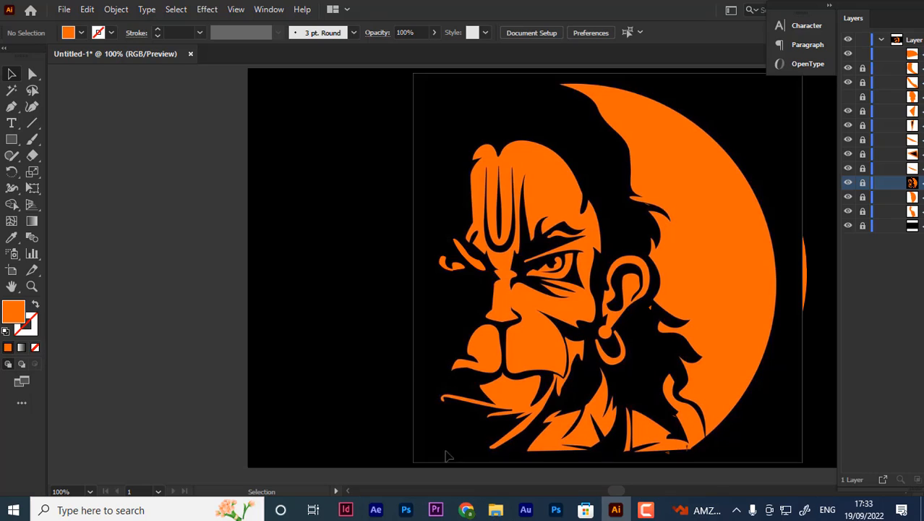
{"action": "left_click", "coordinate": [849, 96]}
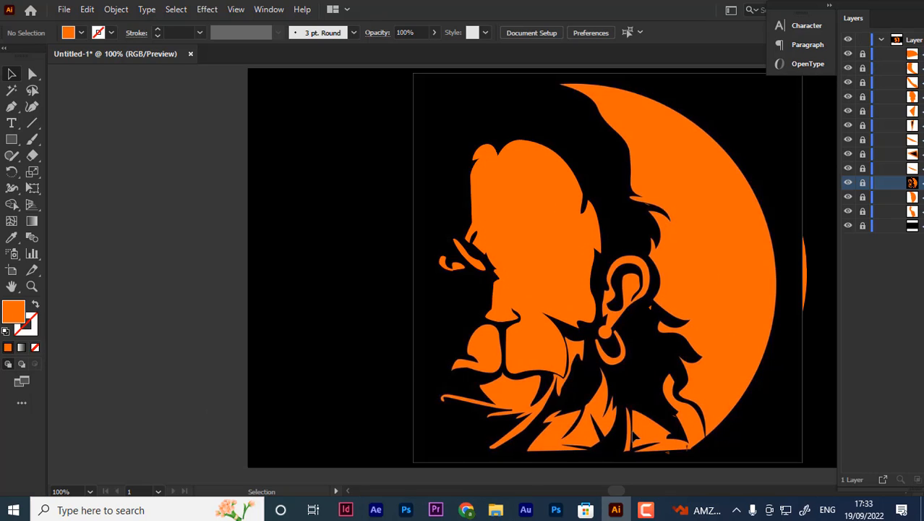
{"action": "left_click", "coordinate": [848, 184]}
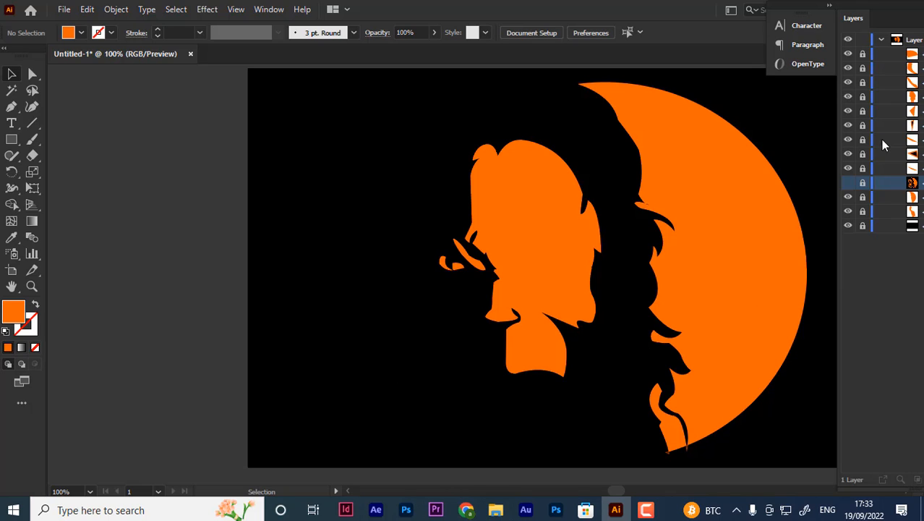
{"action": "left_click", "coordinate": [849, 184]}
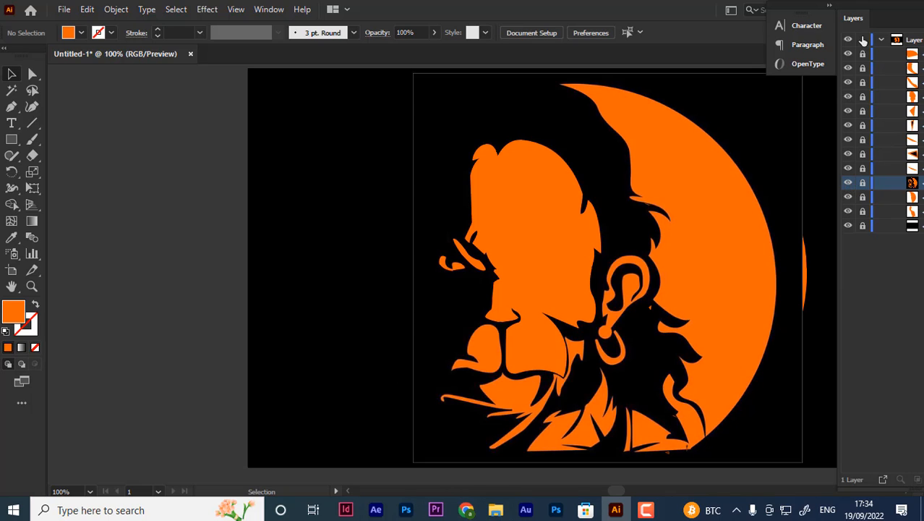
- Hide all the traced face and eye shapes stacked above the reference, and hide the reference image as well
{"action": "left_click_drag", "start_coordinate": [848, 56], "coordinate": [849, 168]}
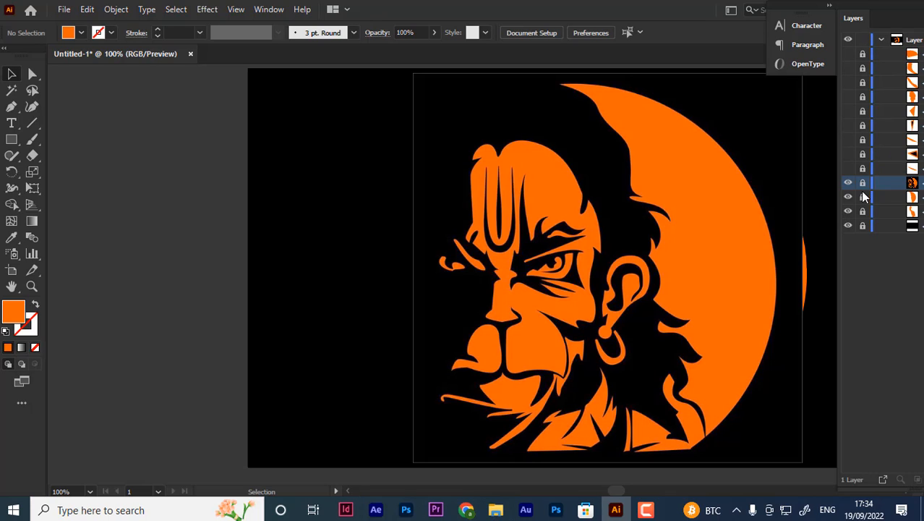
{"action": "left_click", "coordinate": [922, 68]}
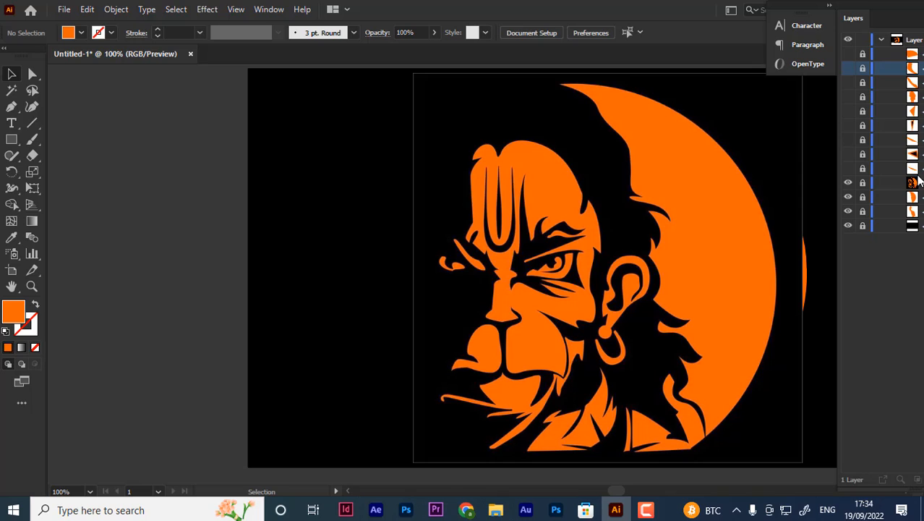
{"action": "left_click", "coordinate": [849, 185]}
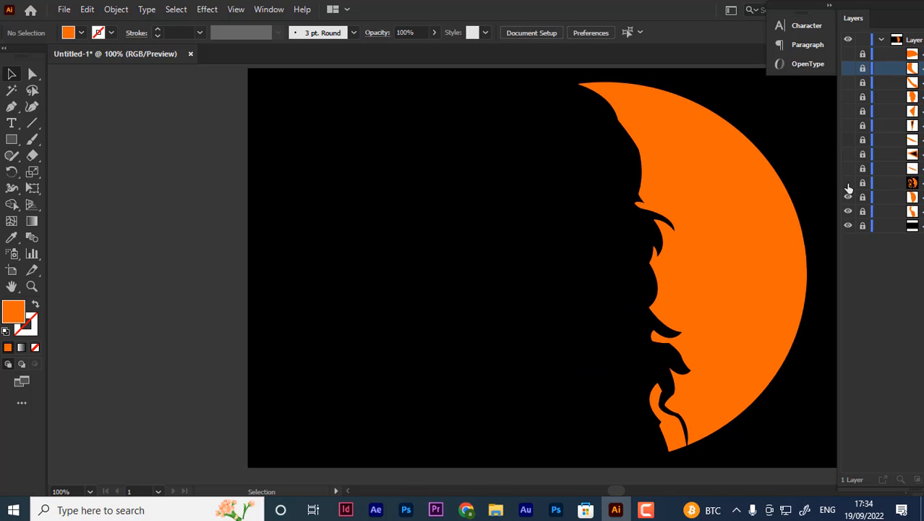
- Compare the reference image with the traced shapes by toggling visibility, leaving the image and all shape sublayers shown
{"action": "left_click", "coordinate": [849, 184]}
{"action": "left_click", "coordinate": [849, 197]}
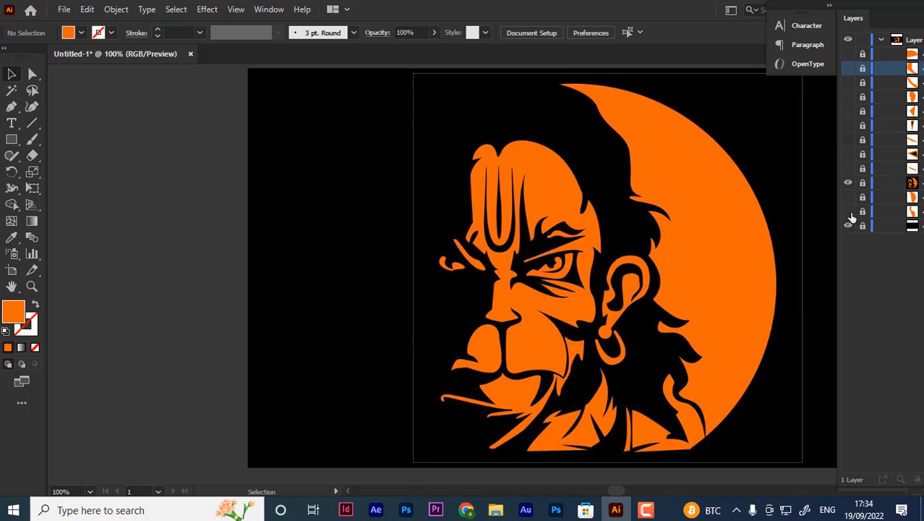
{"action": "left_click_drag", "start_coordinate": [848, 57], "coordinate": [848, 180]}
{"action": "left_click", "coordinate": [848, 198]}
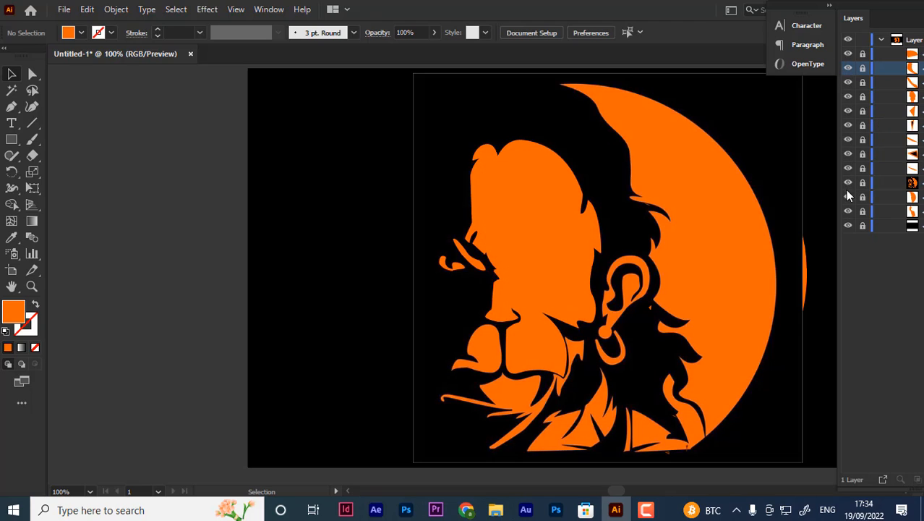
{"action": "left_click", "coordinate": [848, 184]}
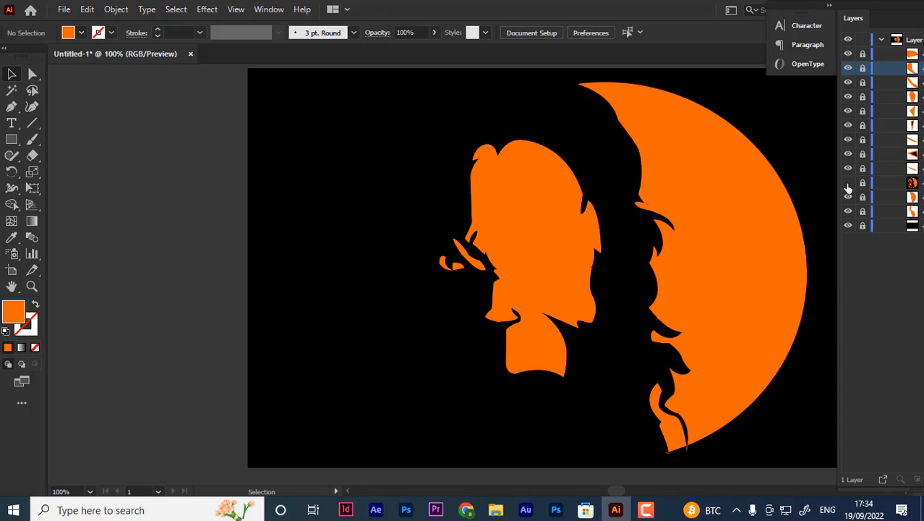
{"action": "left_click", "coordinate": [849, 184]}
- Move the reference face image above all the traced shapes in the layer stack
{"action": "left_click", "coordinate": [920, 185]}
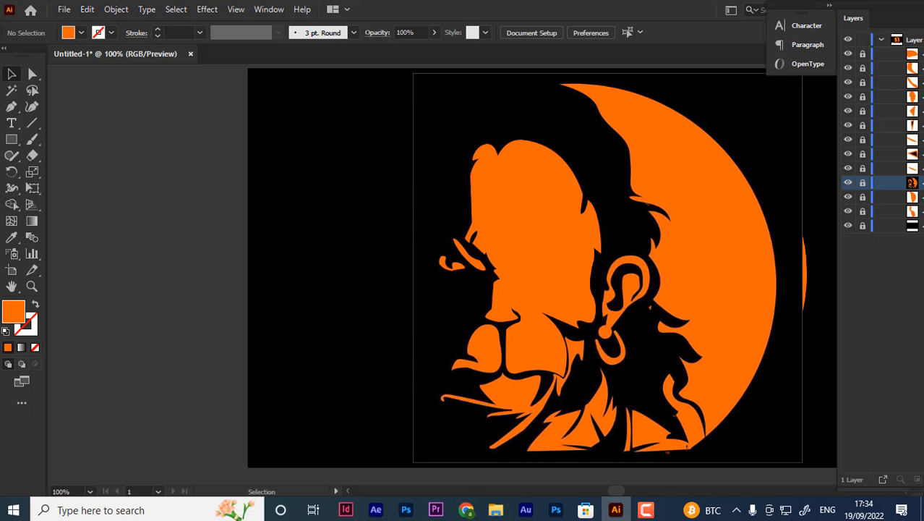
{"action": "left_click_drag", "start_coordinate": [921, 187], "coordinate": [918, 52]}
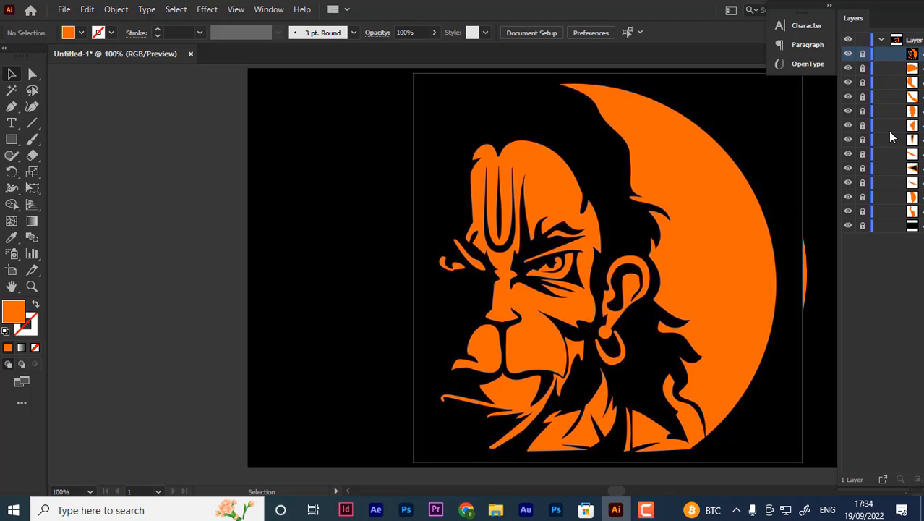
- With the Pen tool, trace the lower edge of the front muzzle shape from the lip tip to its inner side
{"action": "key", "text": "ctrl+plus"}
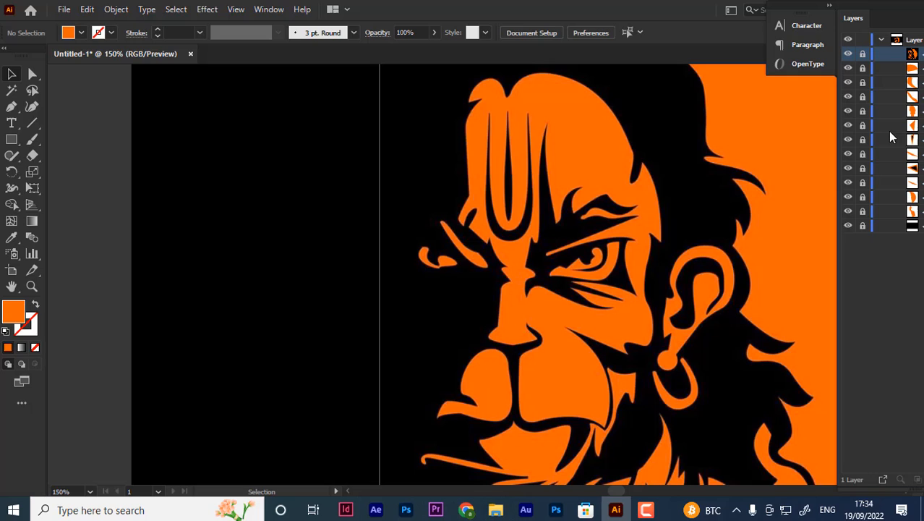
{"action": "left_click", "coordinate": [646, 509]}
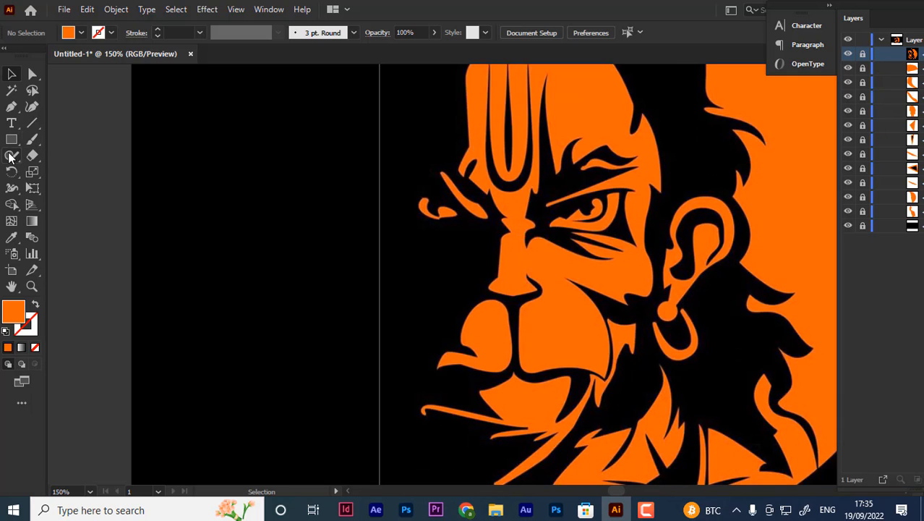
{"action": "left_click", "coordinate": [12, 106]}
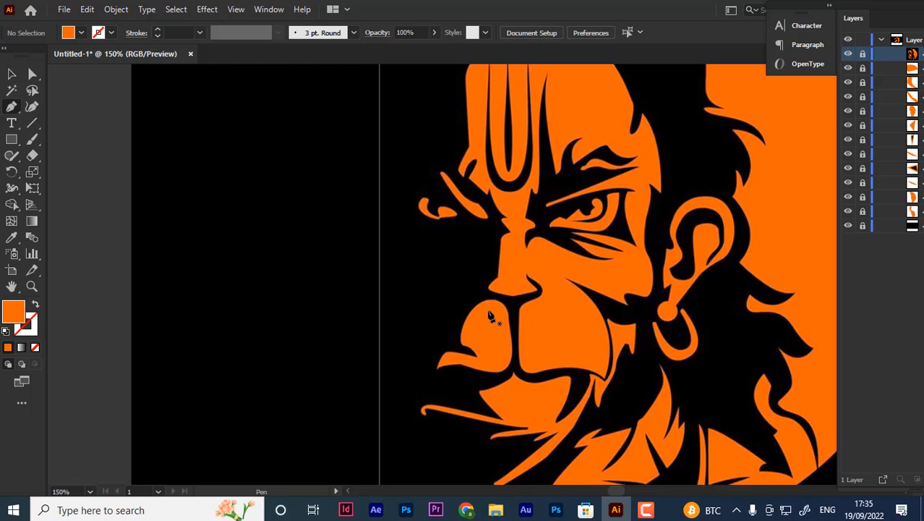
{"action": "scroll", "coordinate": [490, 316], "scroll_direction": "down", "scroll_amount": 2}
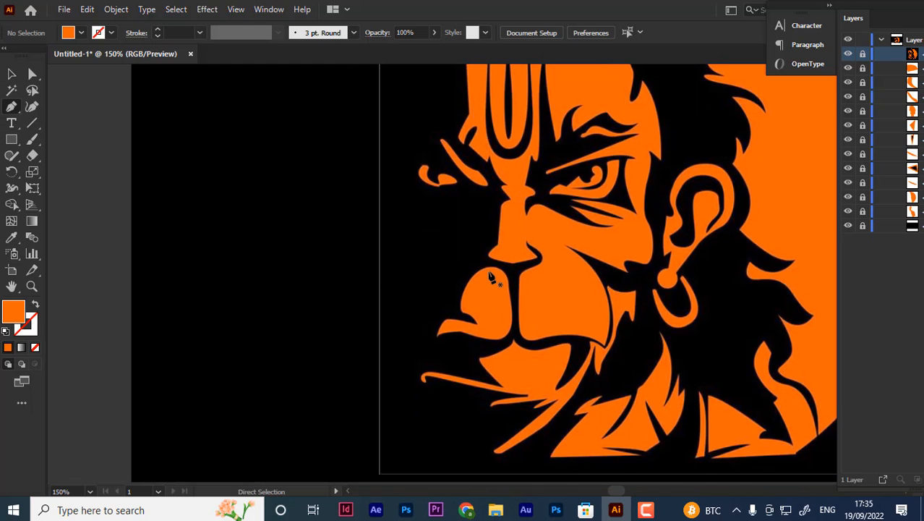
{"action": "scroll", "coordinate": [490, 278], "scroll_direction": "up", "scroll_amount": 1}
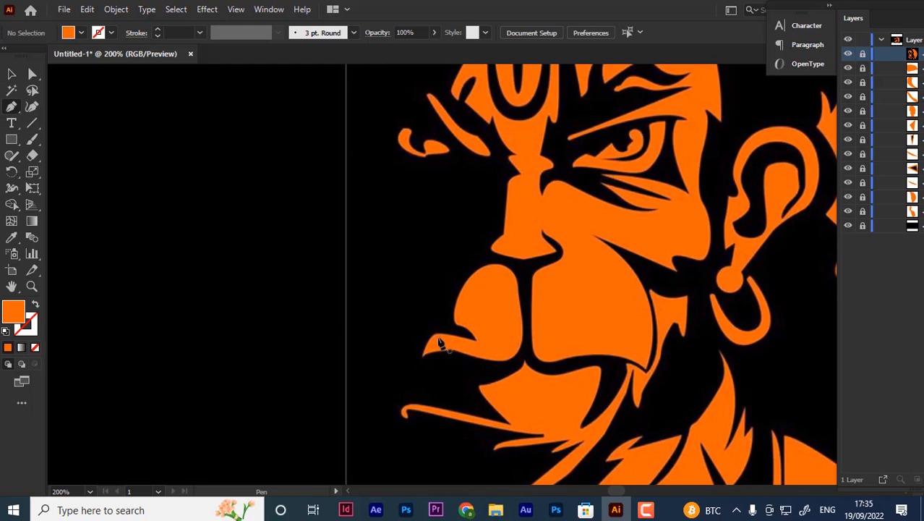
{"action": "left_click_drag", "start_coordinate": [434, 334], "coordinate": [520, 288]}
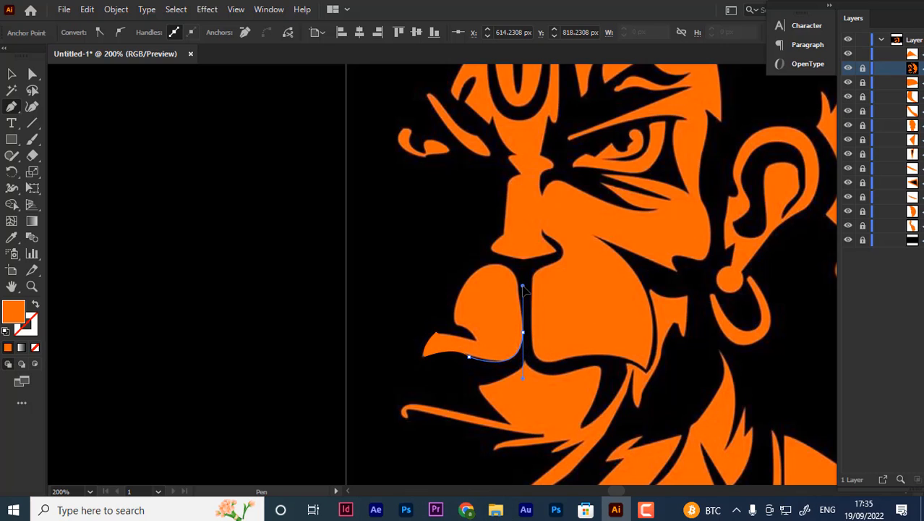
{"action": "left_click", "coordinate": [523, 332]}
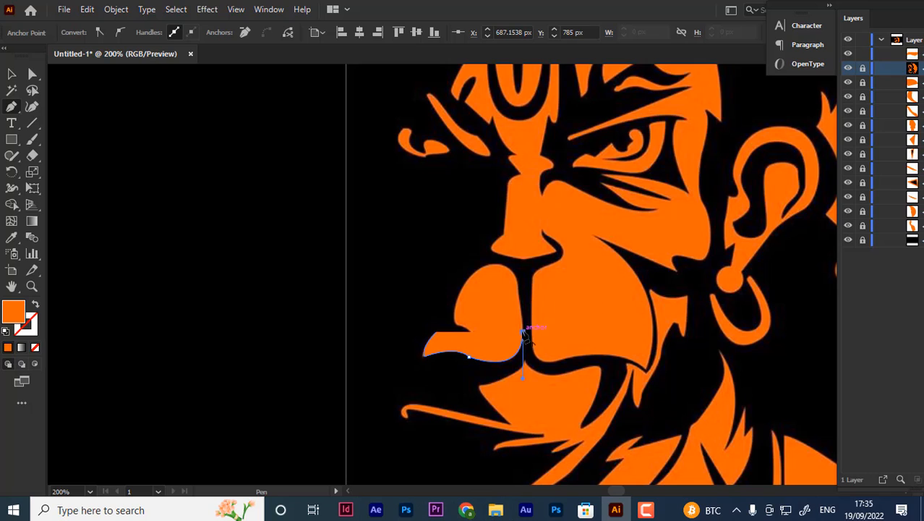
- Swap fill and stroke for an orange outline without fill, and trace the rest of the front muzzle shape to a closed path
{"action": "left_click", "coordinate": [36, 305]}
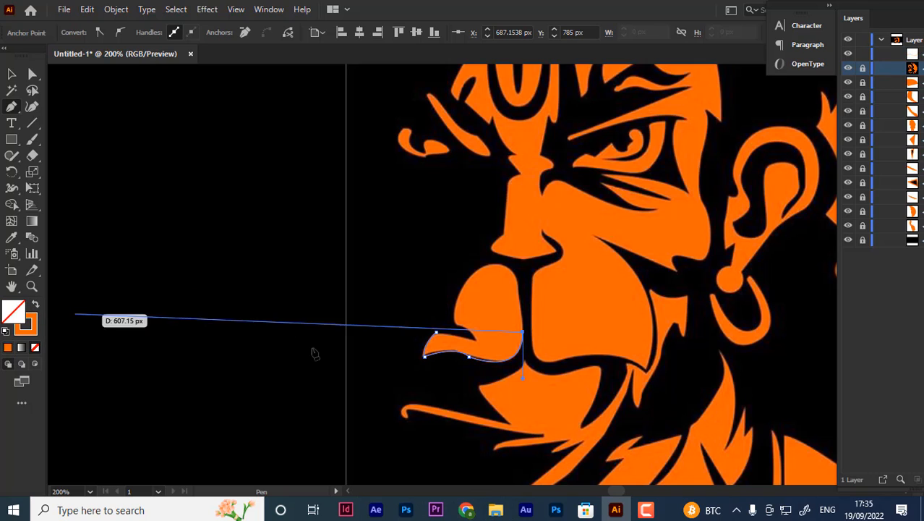
{"action": "left_click", "coordinate": [511, 272]}
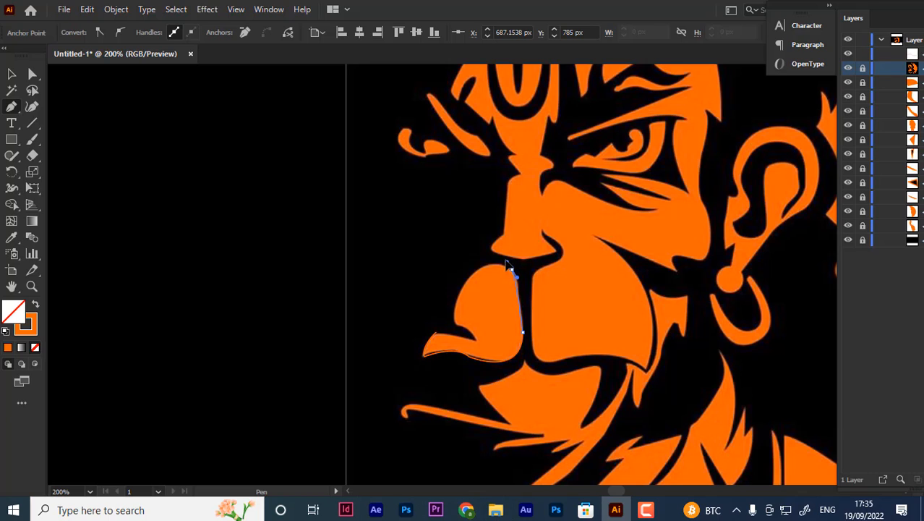
{"action": "left_click_drag", "start_coordinate": [506, 260], "coordinate": [501, 256]}
{"action": "left_click", "coordinate": [512, 270]}
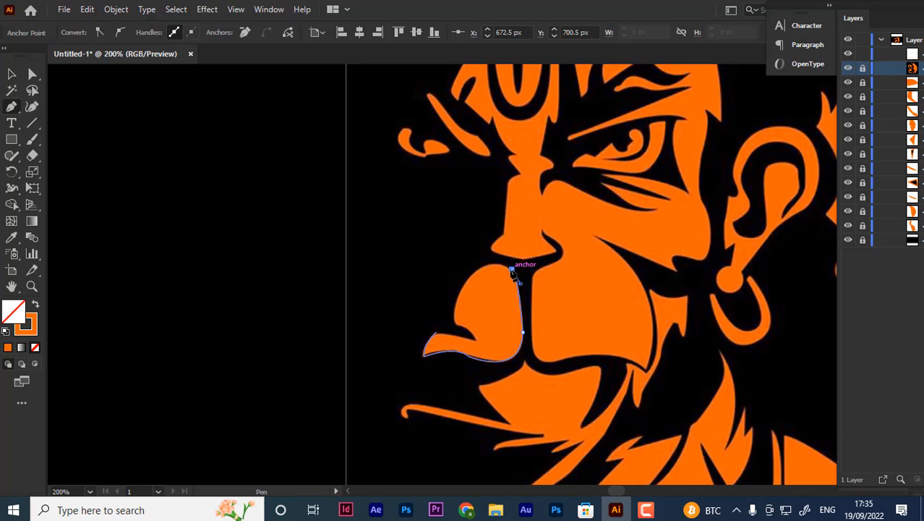
{"action": "left_click_drag", "start_coordinate": [462, 285], "coordinate": [477, 347]}
{"action": "left_click", "coordinate": [463, 285]}
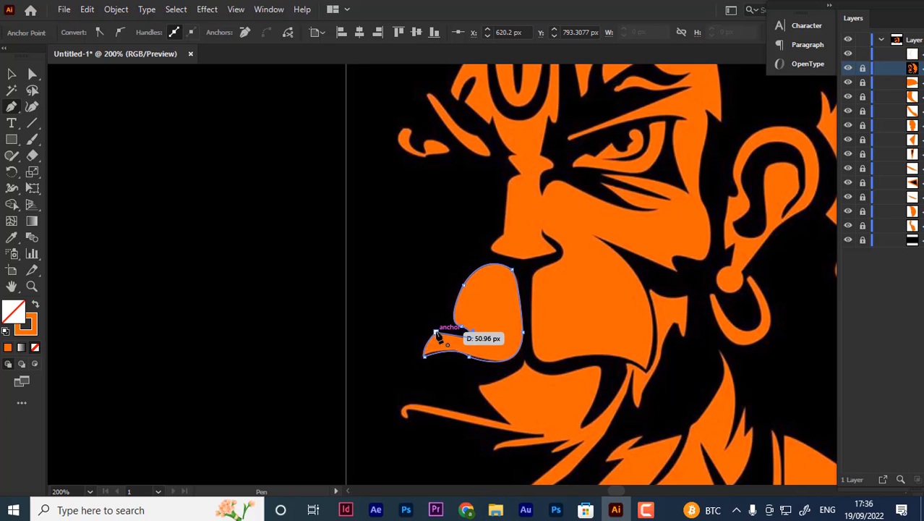
{"action": "left_click_drag", "start_coordinate": [436, 336], "coordinate": [437, 333]}
- Give the closed muzzle shape a solid orange fill without stroke, deselect it, and lock its sublayer
{"action": "left_click", "coordinate": [34, 304]}
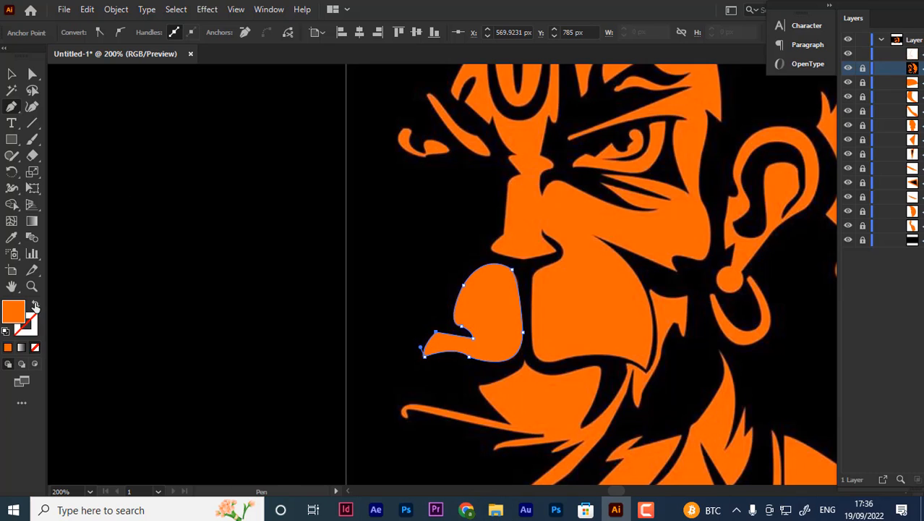
{"action": "left_click", "coordinate": [11, 73]}
{"action": "left_click", "coordinate": [303, 340]}
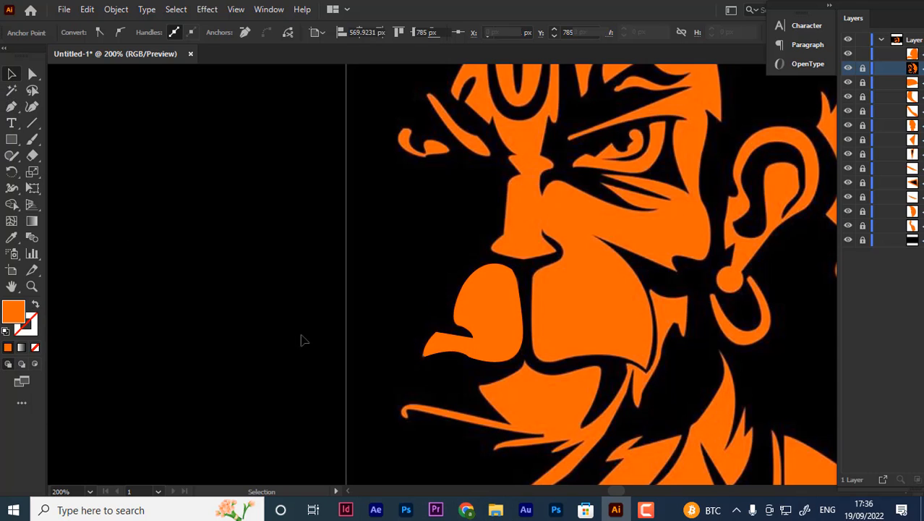
{"action": "scroll", "coordinate": [626, 257], "scroll_direction": "down", "scroll_amount": 2}
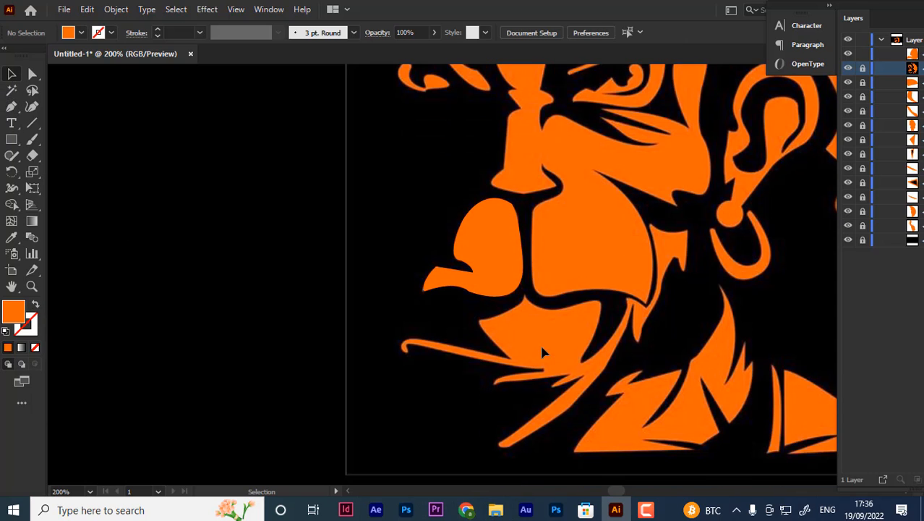
{"action": "scroll", "coordinate": [552, 329], "scroll_direction": "down", "scroll_amount": 1}
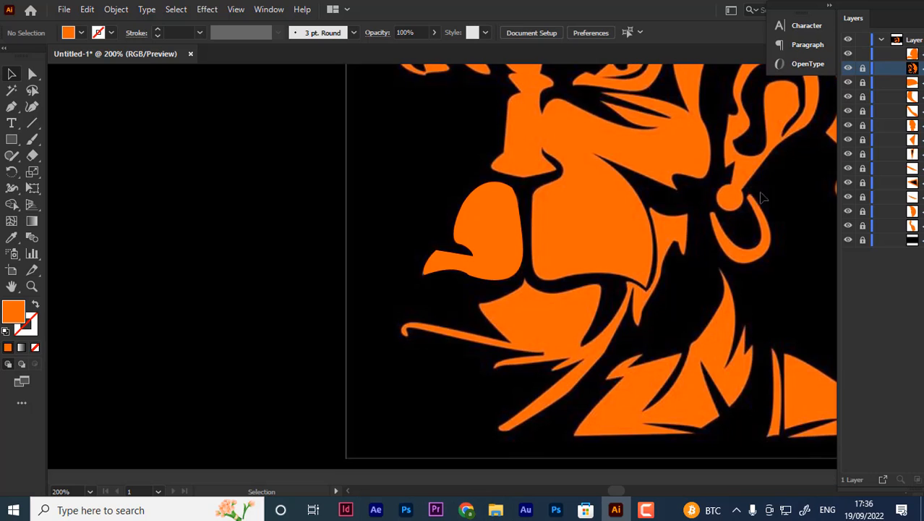
{"action": "scroll", "coordinate": [539, 221], "scroll_direction": "down", "scroll_amount": 3}
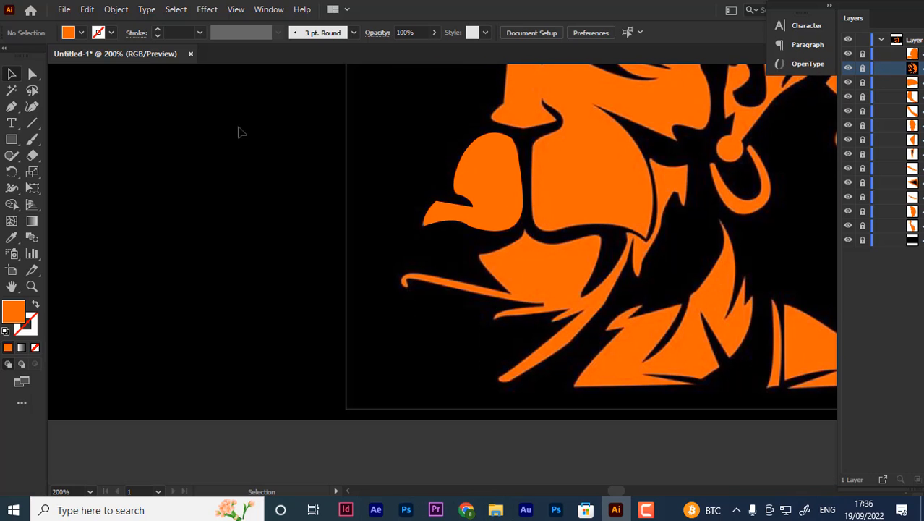
- Start a Pen path along the chin's upper edge, from its front corner to the peak under the nose line, as an unfilled orange outline
{"action": "left_click", "coordinate": [11, 107]}
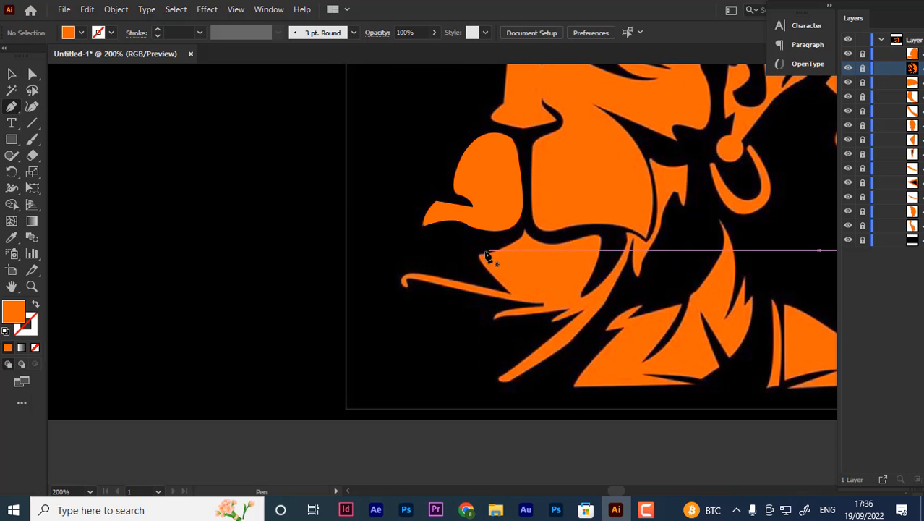
{"action": "left_click_drag", "start_coordinate": [477, 254], "coordinate": [13, 275]}
{"action": "left_click", "coordinate": [34, 306]}
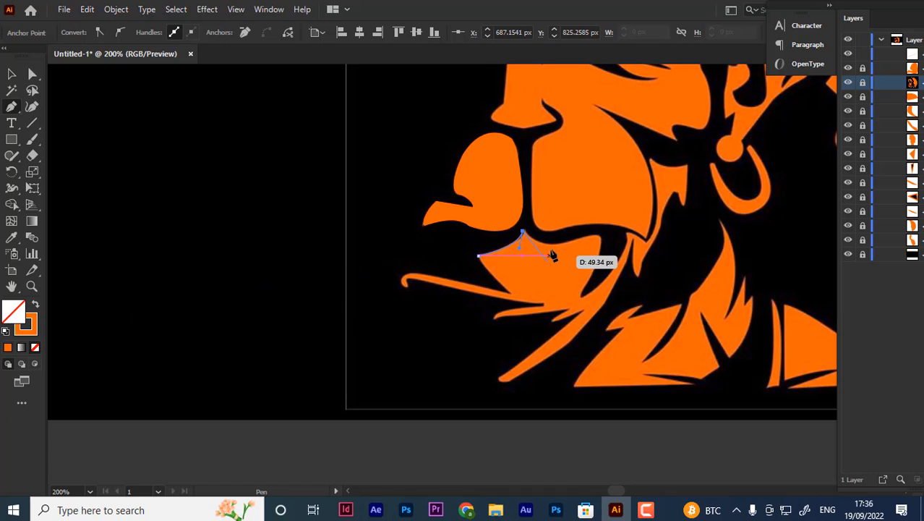
{"action": "left_click_drag", "start_coordinate": [570, 238], "coordinate": [596, 224]}
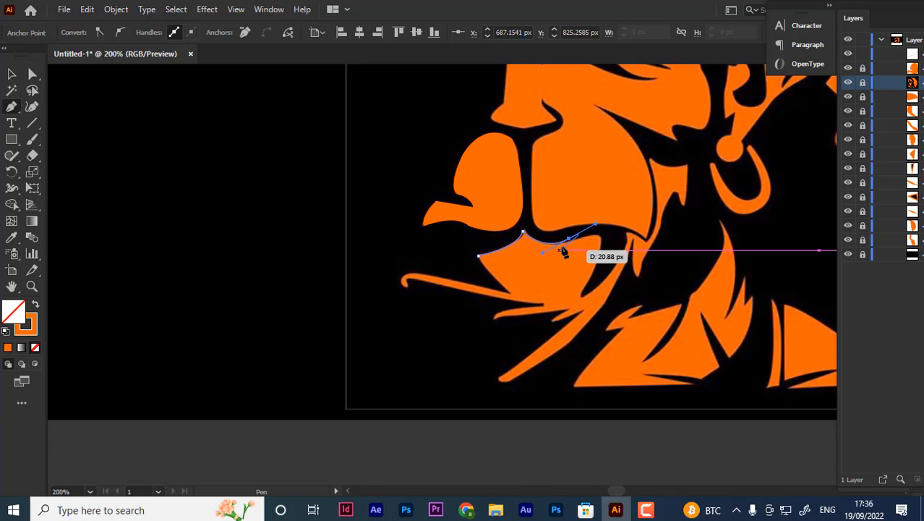
{"action": "left_click", "coordinate": [569, 238]}
{"action": "key", "text": "ctrl+z"}
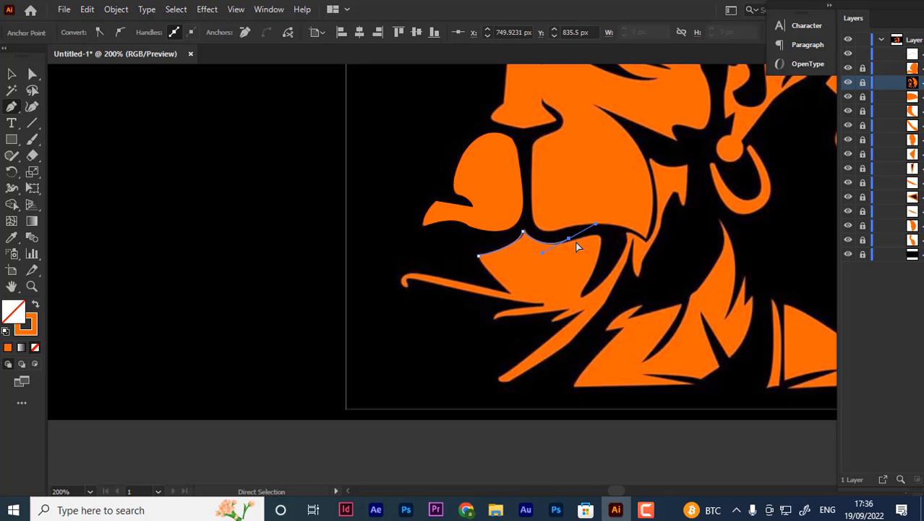
{"action": "key", "text": "ctrl+z"}
- Continue the chin outline along the mouth line, around the dark gap at the mouth corner, and up the cheek's rear edge
{"action": "left_click_drag", "start_coordinate": [567, 246], "coordinate": [600, 248]}
{"action": "left_click", "coordinate": [561, 244]}
{"action": "left_click", "coordinate": [599, 238]}
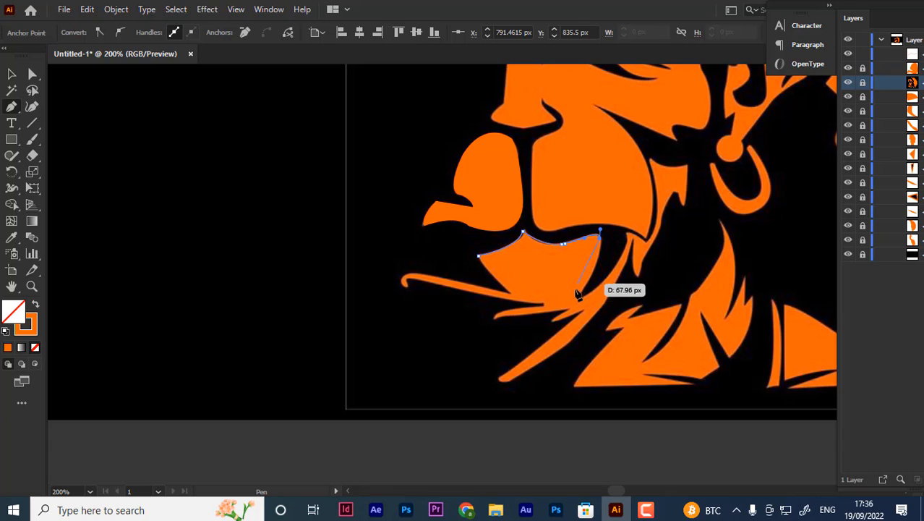
{"action": "left_click_drag", "start_coordinate": [581, 295], "coordinate": [634, 101]}
{"action": "key", "text": "ctrl+z"}
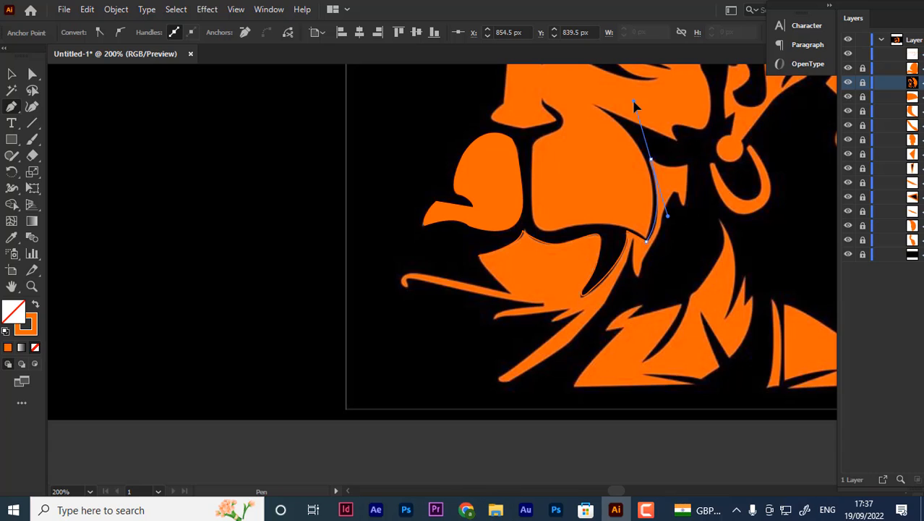
{"action": "left_click", "coordinate": [651, 159]}
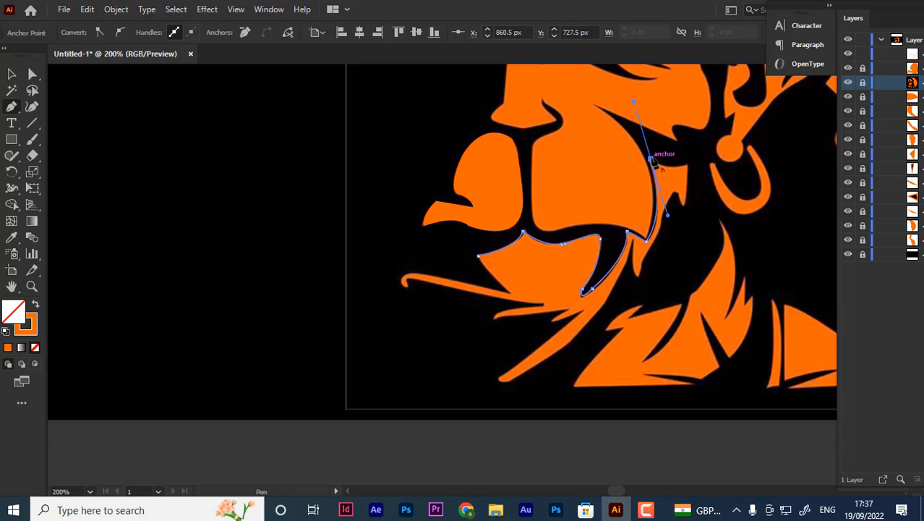
- Trace the tuft behind the cheek along its upper edge, down its rear side, and up into the notch
{"action": "left_click_drag", "start_coordinate": [686, 164], "coordinate": [699, 155]}
{"action": "left_click", "coordinate": [685, 164]}
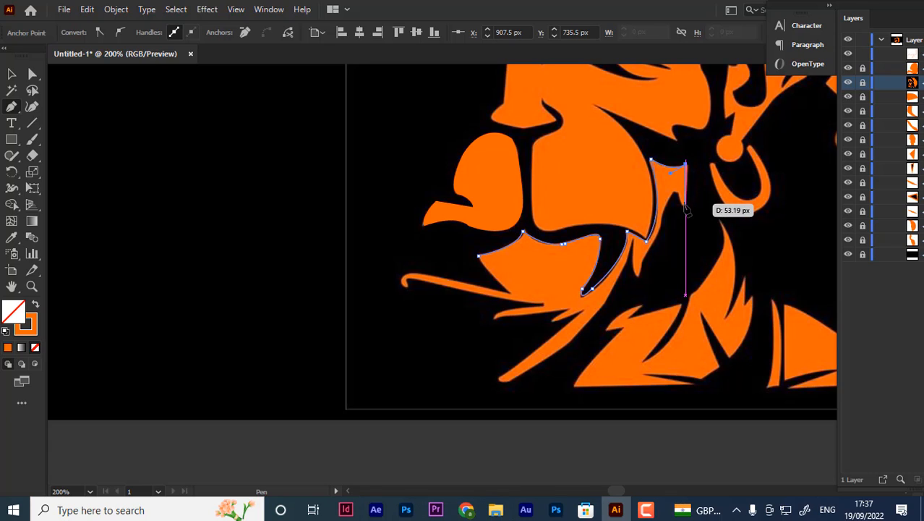
{"action": "left_click_drag", "start_coordinate": [684, 207], "coordinate": [683, 224]}
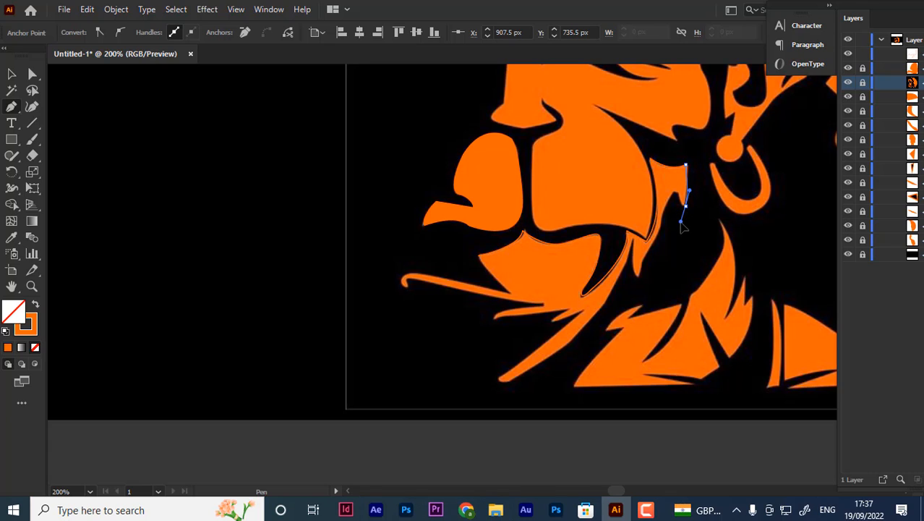
{"action": "left_click", "coordinate": [685, 206]}
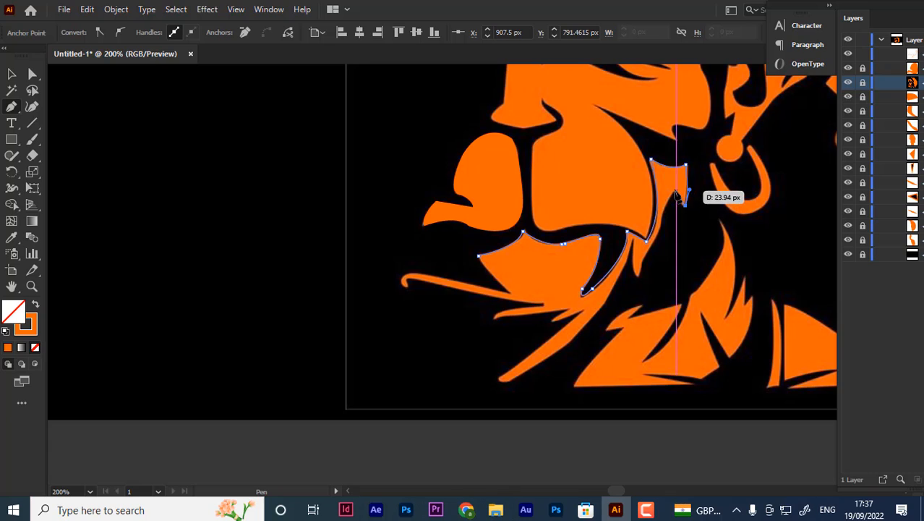
{"action": "left_click_drag", "start_coordinate": [677, 191], "coordinate": [672, 187]}
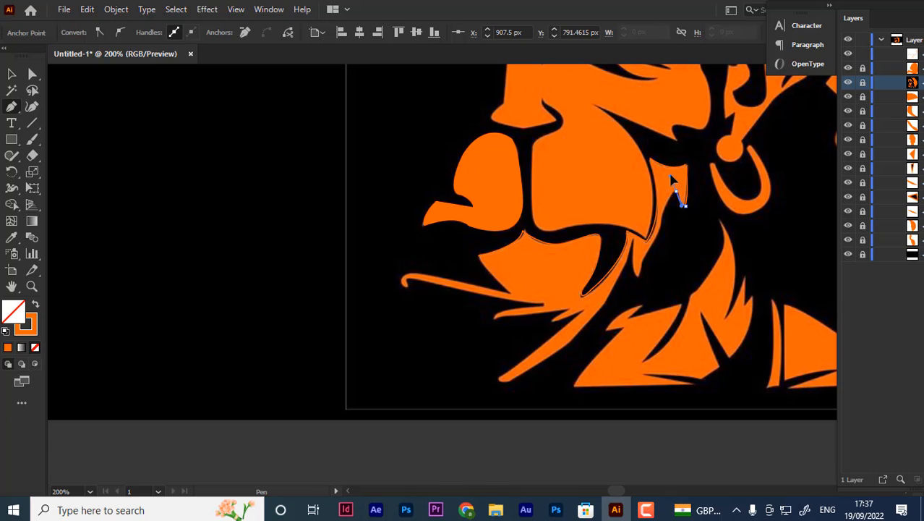
{"action": "left_click", "coordinate": [676, 191]}
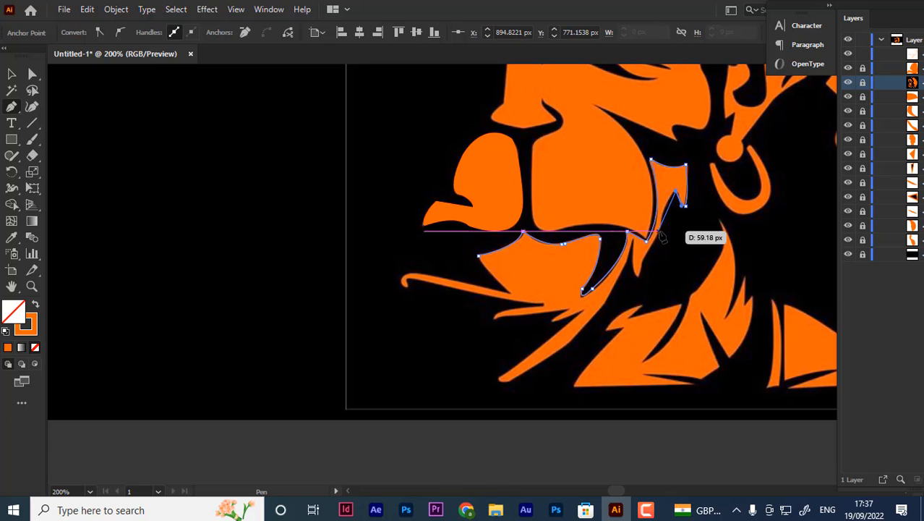
- Continue the chin outline from the tuft's notch down its rear edge to just above the lower tip
{"action": "left_click_drag", "start_coordinate": [663, 215], "coordinate": [660, 232]}
{"action": "left_click", "coordinate": [663, 216]}
{"action": "scroll", "coordinate": [662, 225], "scroll_direction": "down", "scroll_amount": 1}
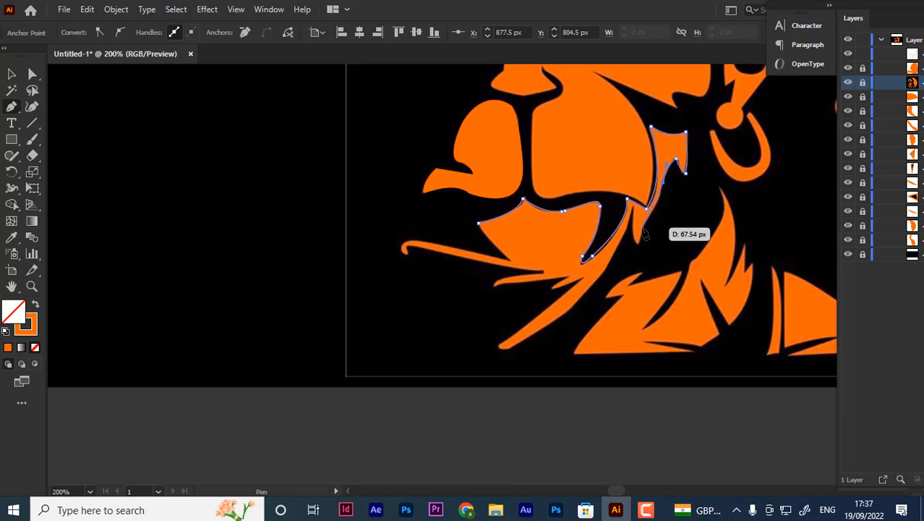
{"action": "left_click", "coordinate": [643, 230]}
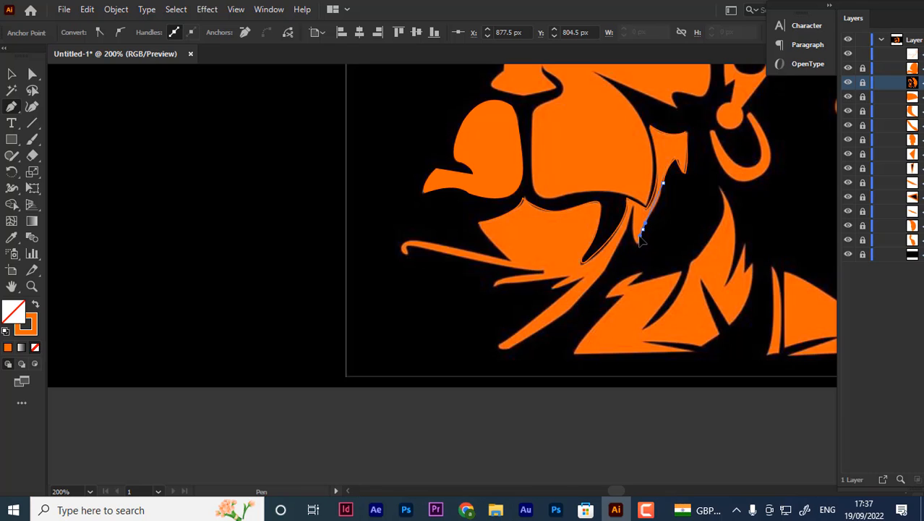
{"action": "left_click_drag", "start_coordinate": [640, 237], "coordinate": [640, 238]}
{"action": "key", "text": "ctrl+z"}
{"action": "left_click", "coordinate": [651, 218]}
{"action": "scroll", "coordinate": [650, 210], "scroll_direction": "down", "scroll_amount": 1}
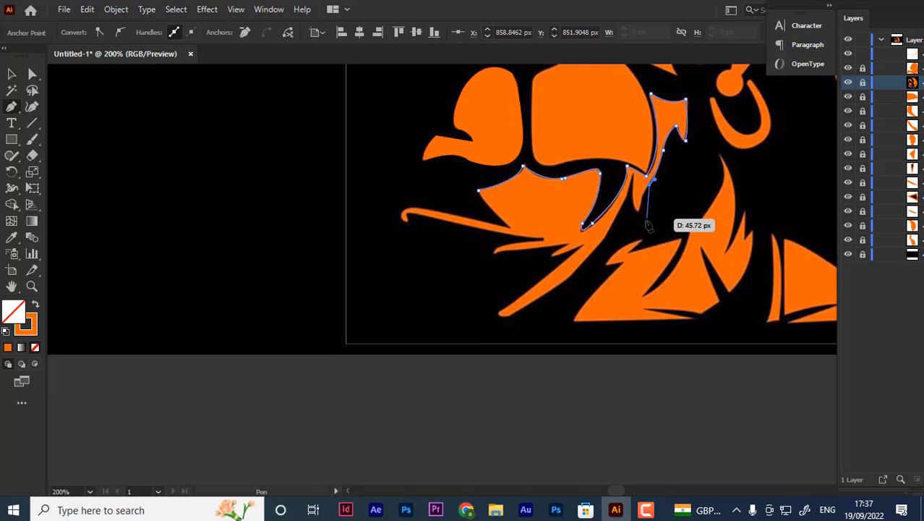
- Trace around the tuft's pointed lower tip and back up to the notch beside the cheek
{"action": "left_click_drag", "start_coordinate": [638, 210], "coordinate": [638, 227]}
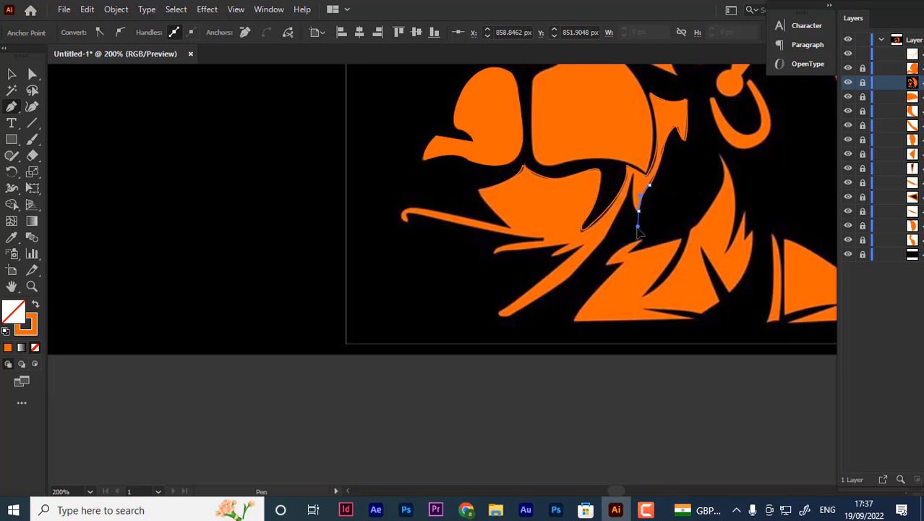
{"action": "left_click", "coordinate": [638, 211]}
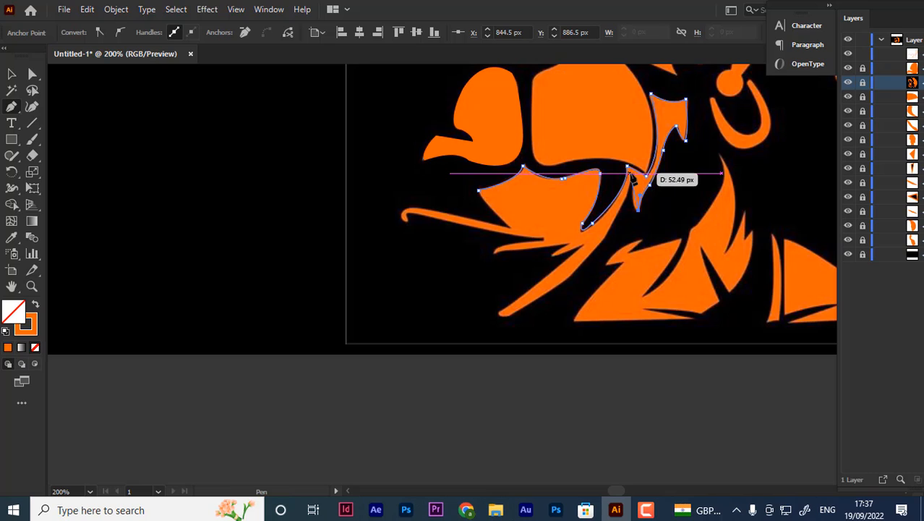
{"action": "left_click_drag", "start_coordinate": [633, 175], "coordinate": [636, 136]}
{"action": "left_click", "coordinate": [632, 175]}
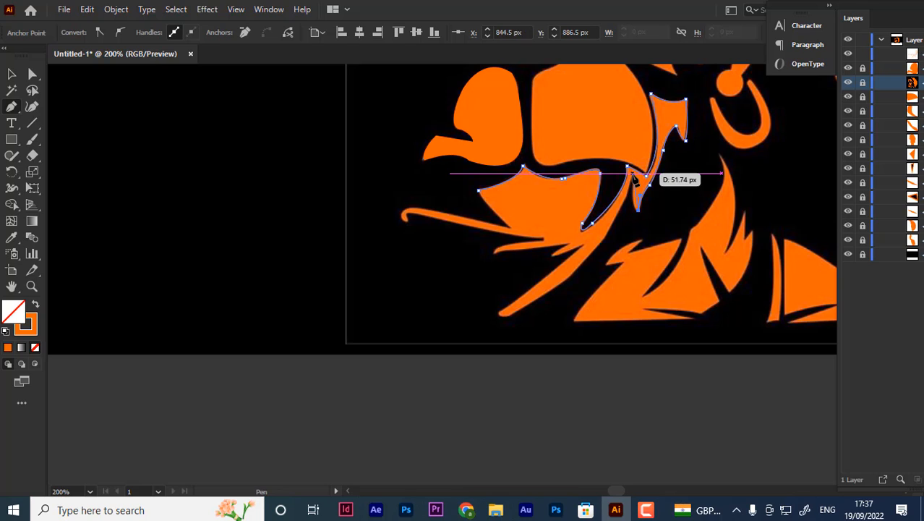
{"action": "left_click_drag", "start_coordinate": [633, 175], "coordinate": [636, 135]}
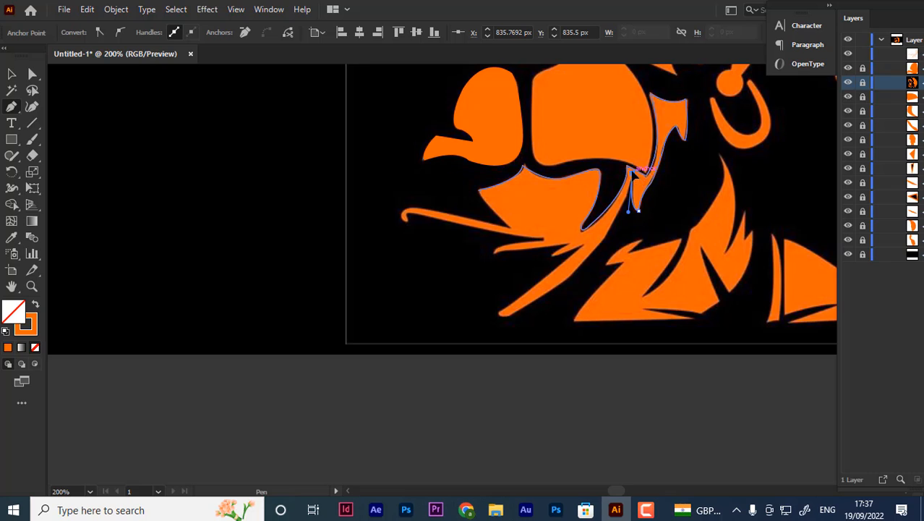
- Trace the long lower beard strand down its outer edge, around the blunt tip, and back up to the fork
{"action": "left_click_drag", "start_coordinate": [507, 319], "coordinate": [395, 380]}
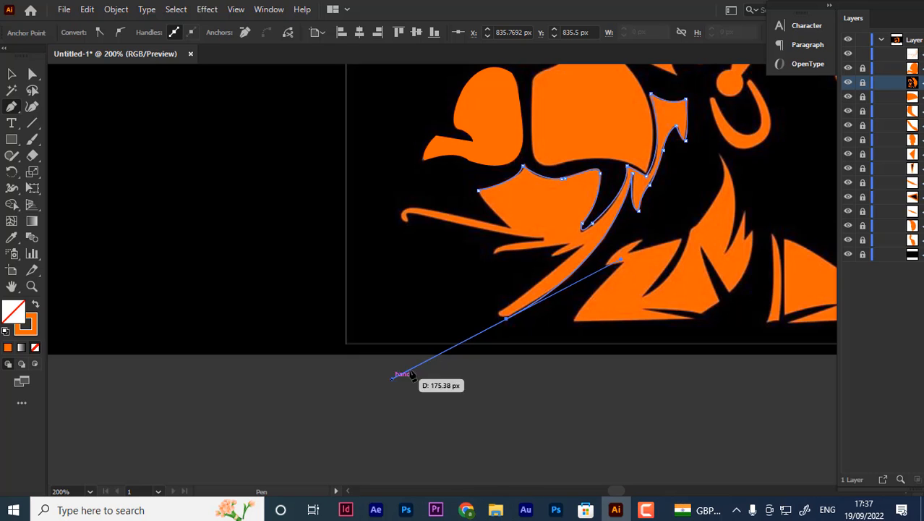
{"action": "left_click", "coordinate": [506, 318]}
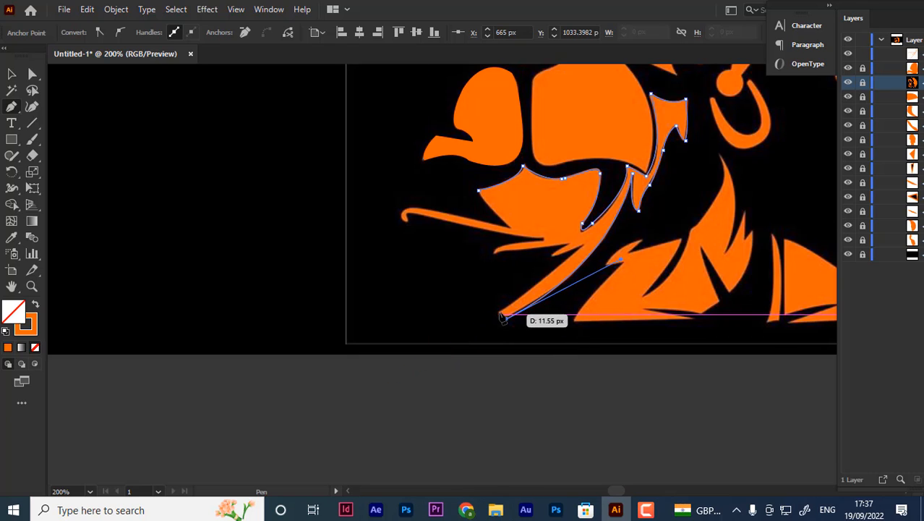
{"action": "left_click", "coordinate": [500, 310]}
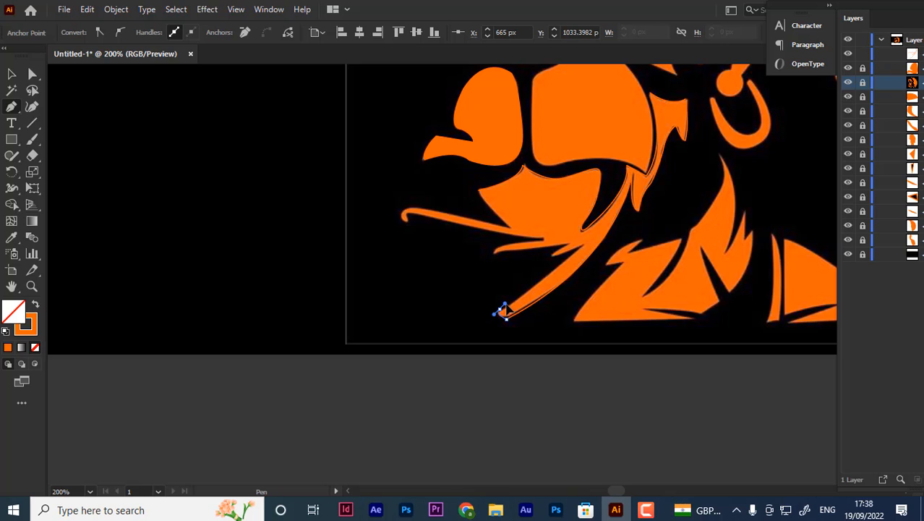
{"action": "left_click", "coordinate": [499, 311]}
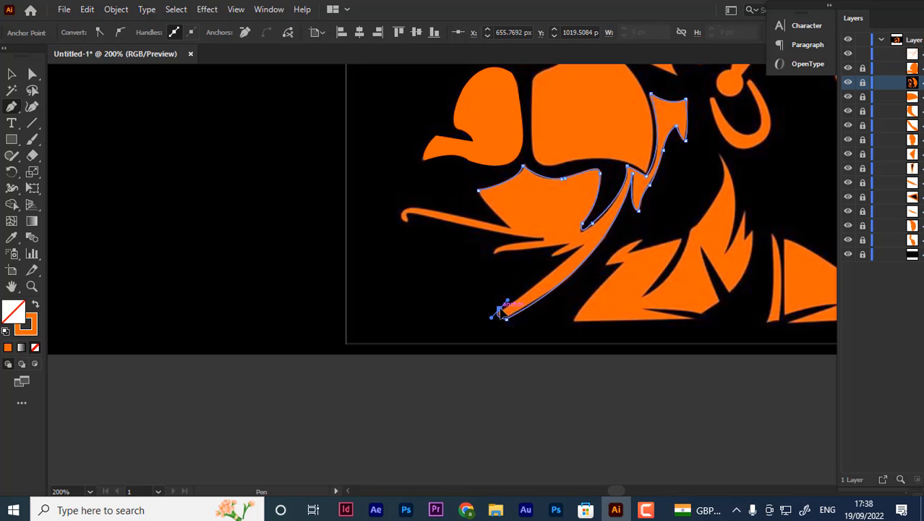
{"action": "left_click", "coordinate": [584, 246]}
- Outline the small spike above the lower strand and the short thin strand in front of it, ending at its inner corner
{"action": "left_click", "coordinate": [552, 257]}
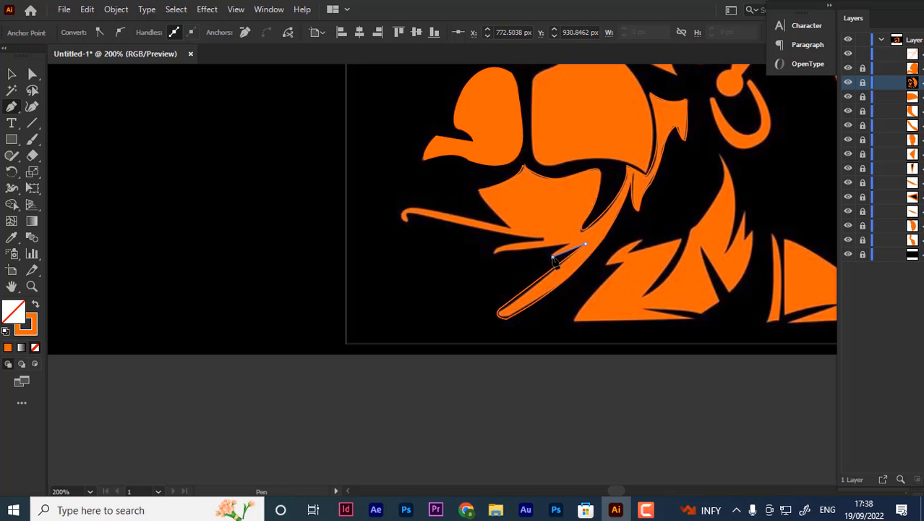
{"action": "left_click", "coordinate": [569, 244]}
{"action": "key", "text": "ctrl+z"}
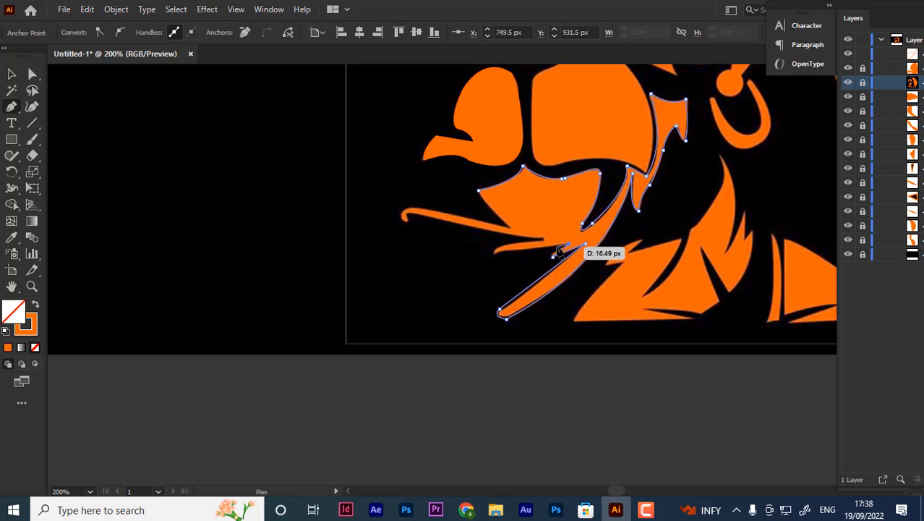
{"action": "left_click", "coordinate": [562, 244]}
{"action": "key", "text": "ctrl+z"}
{"action": "left_click_drag", "start_coordinate": [557, 251], "coordinate": [565, 246]}
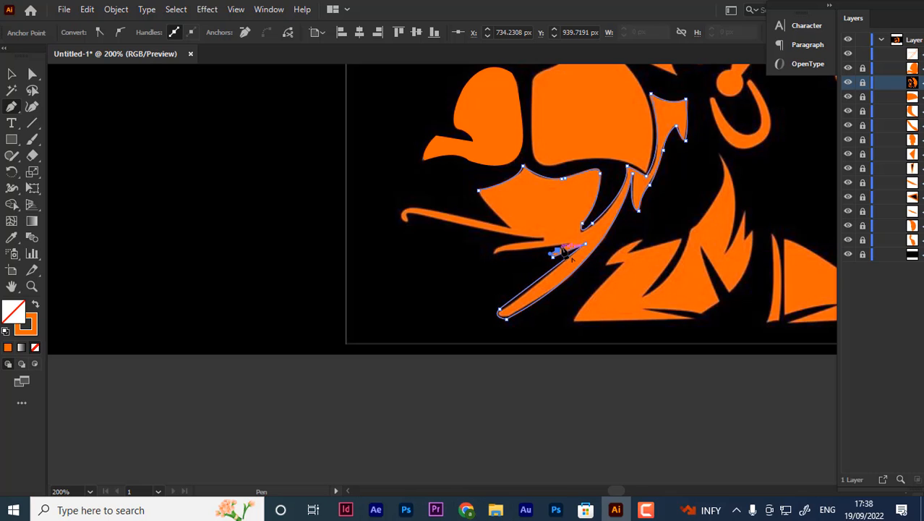
{"action": "left_click", "coordinate": [569, 244]}
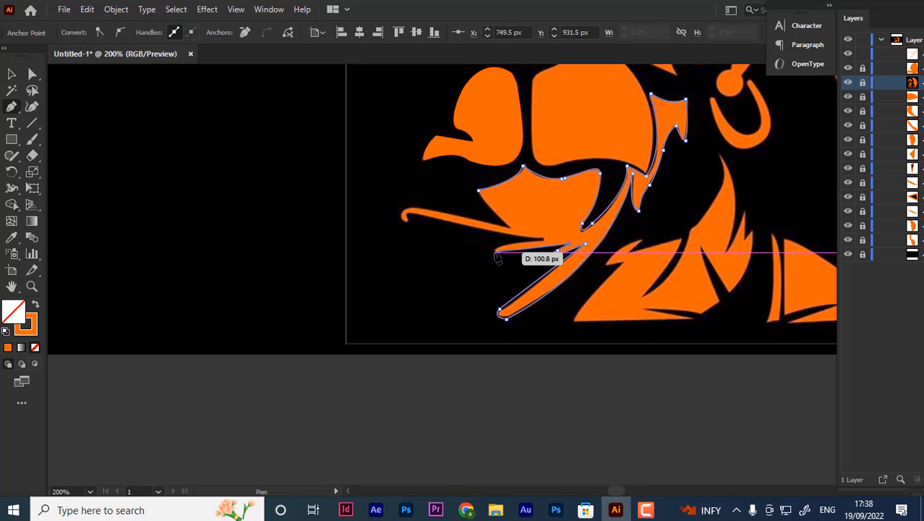
{"action": "left_click_drag", "start_coordinate": [495, 253], "coordinate": [557, 244]}
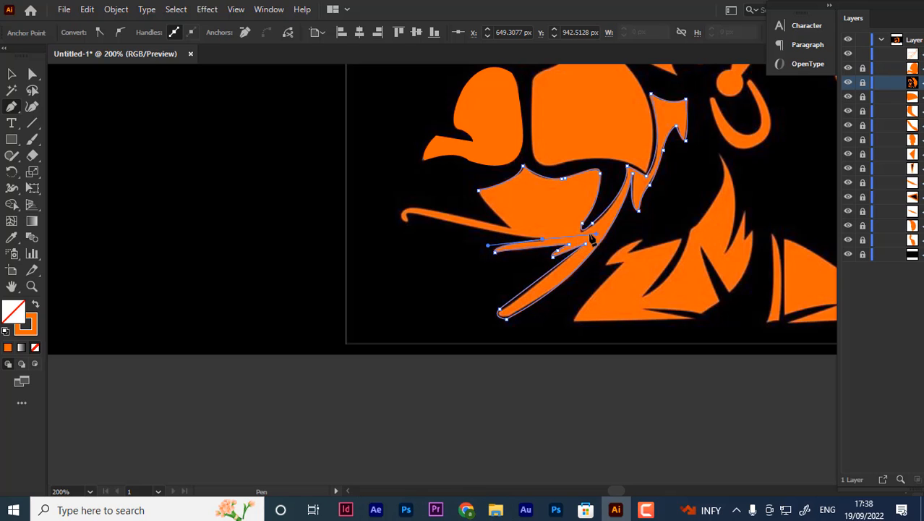
{"action": "left_click_drag", "start_coordinate": [590, 234], "coordinate": [596, 234]}
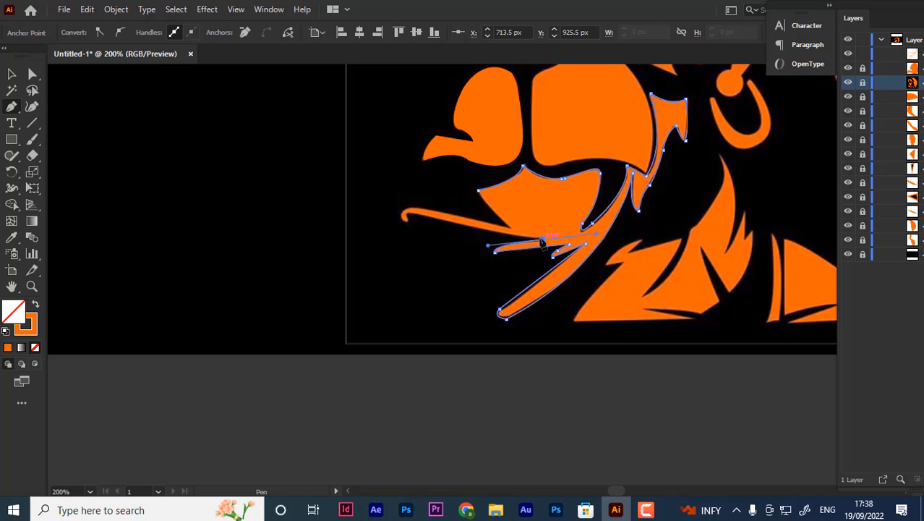
- Trace the long front strand around its hooked end and back to the chin, closing the path at the chin's front corner
{"action": "mouse_move", "coordinate": [409, 214]}
{"action": "left_mouse_down"}
{"action": "mouse_move", "coordinate": [375, 208]}
{"action": "mouse_move", "coordinate": [412, 224]}
{"action": "left_mouse_up"}
{"action": "left_click", "coordinate": [410, 219]}
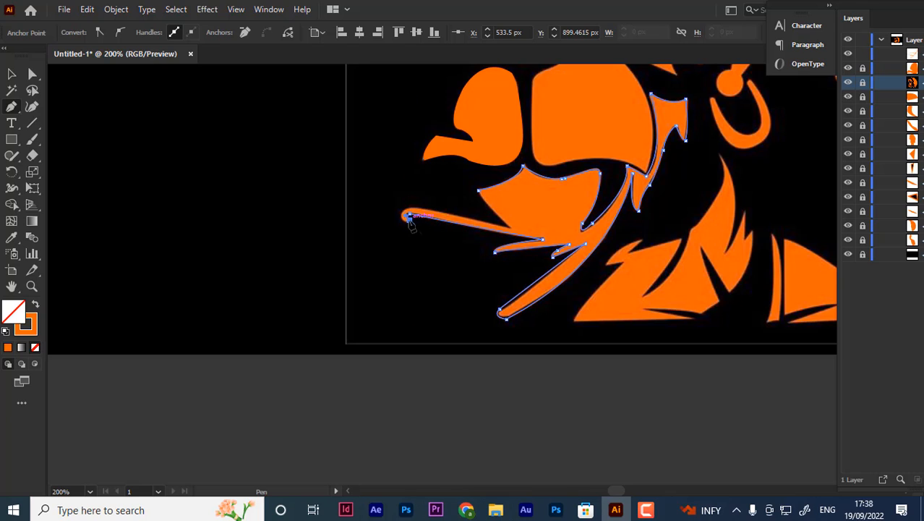
{"action": "left_click", "coordinate": [400, 212]}
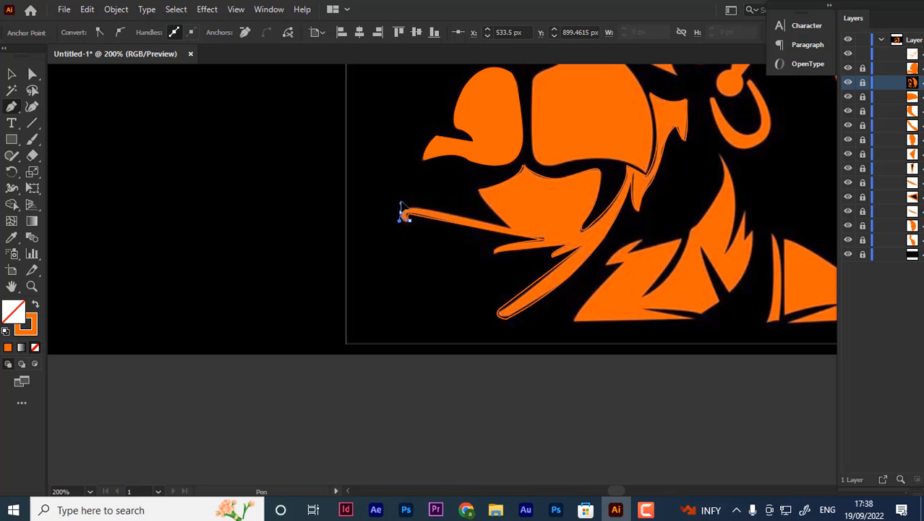
{"action": "left_click", "coordinate": [402, 214]}
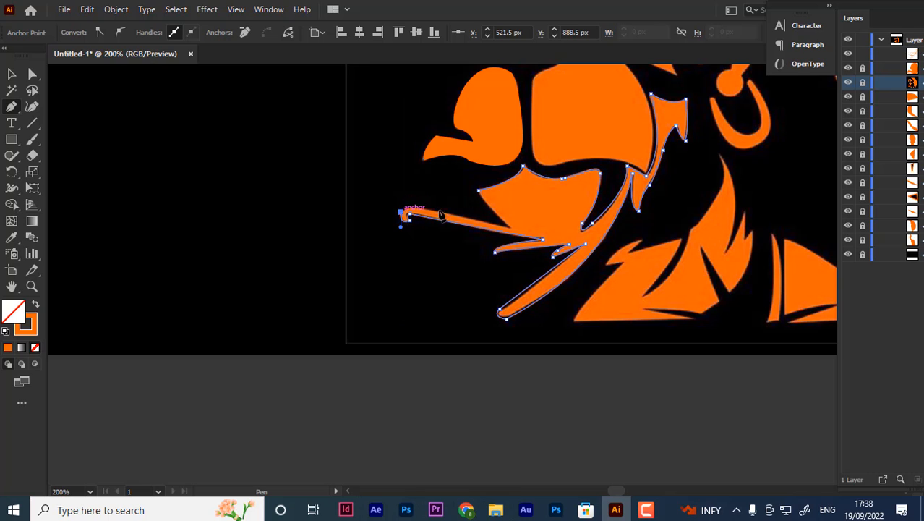
{"action": "left_click", "coordinate": [510, 229]}
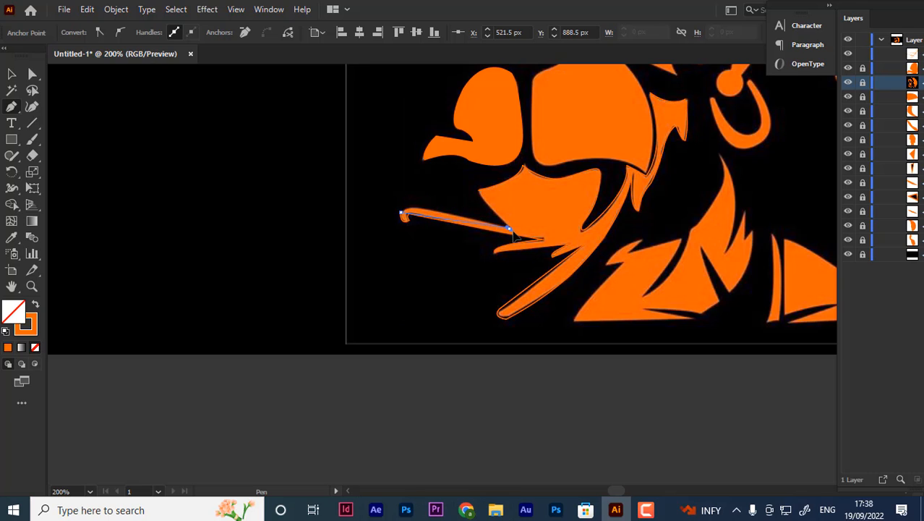
{"action": "left_click_drag", "start_coordinate": [542, 247], "coordinate": [612, 263]}
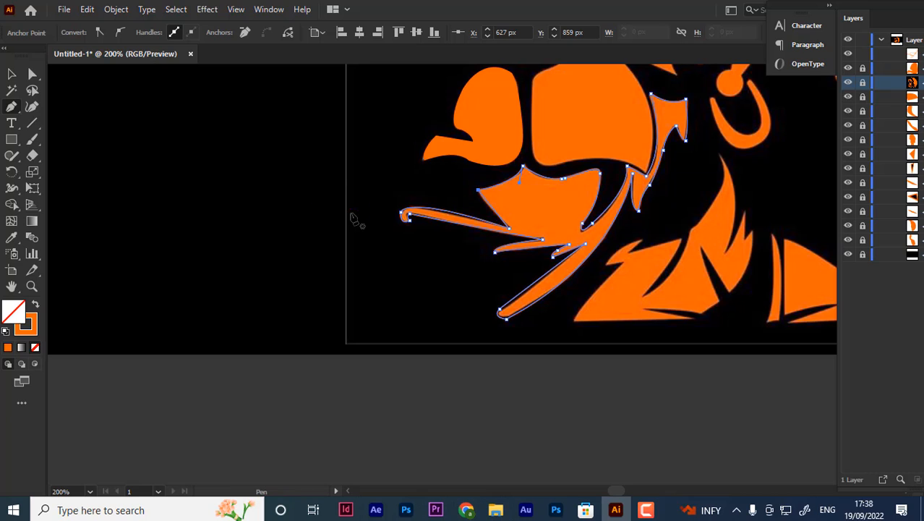
- Give the closed chin shape a solid orange fill without stroke and deselect it
{"action": "left_click", "coordinate": [470, 195], "text": "ctrl"}
{"action": "left_click", "coordinate": [35, 304]}
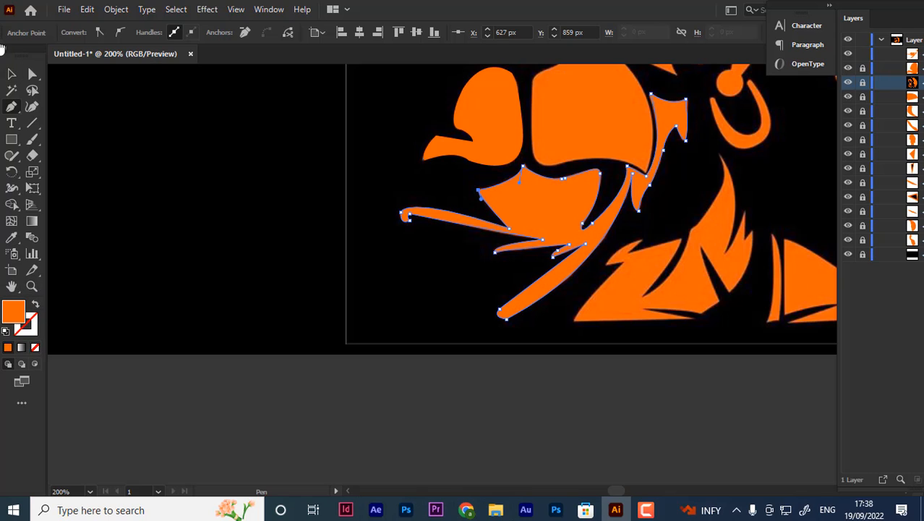
{"action": "left_click", "coordinate": [13, 73]}
{"action": "left_click", "coordinate": [107, 158]}
{"action": "scroll", "coordinate": [811, 173], "scroll_direction": "up", "scroll_amount": 1}
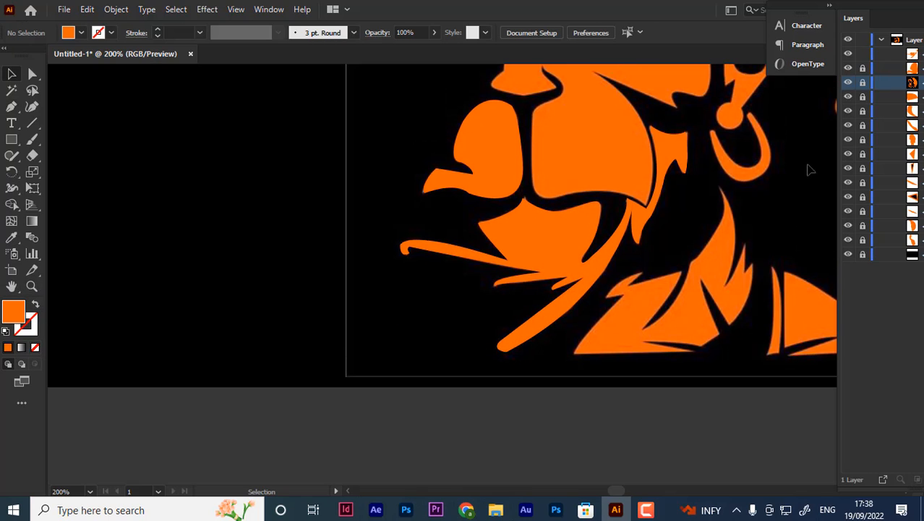
- Hide and show the reference image repeatedly to compare the traced shapes with the original artwork
{"action": "left_click", "coordinate": [849, 83]}
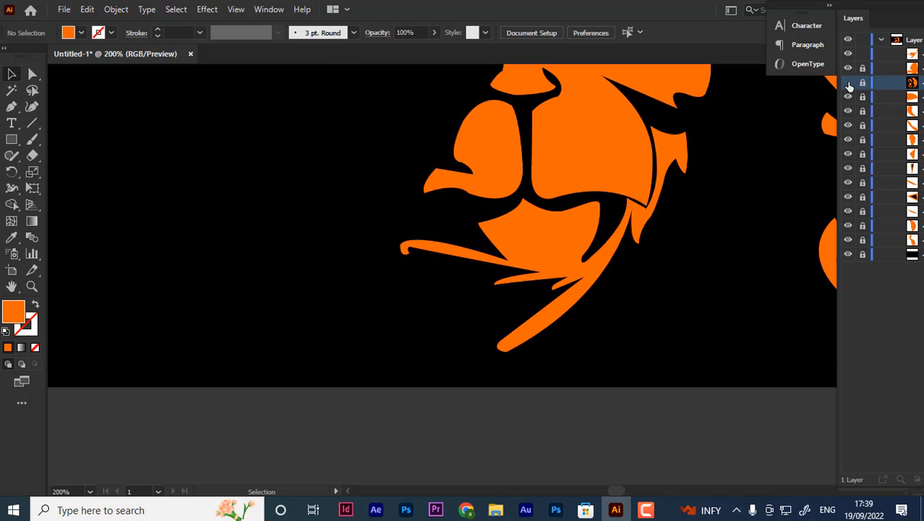
{"action": "key", "text": "ctrl+minus"}
{"action": "key", "text": "ctrl+minus"}
{"action": "key", "text": "ctrl+minus"}
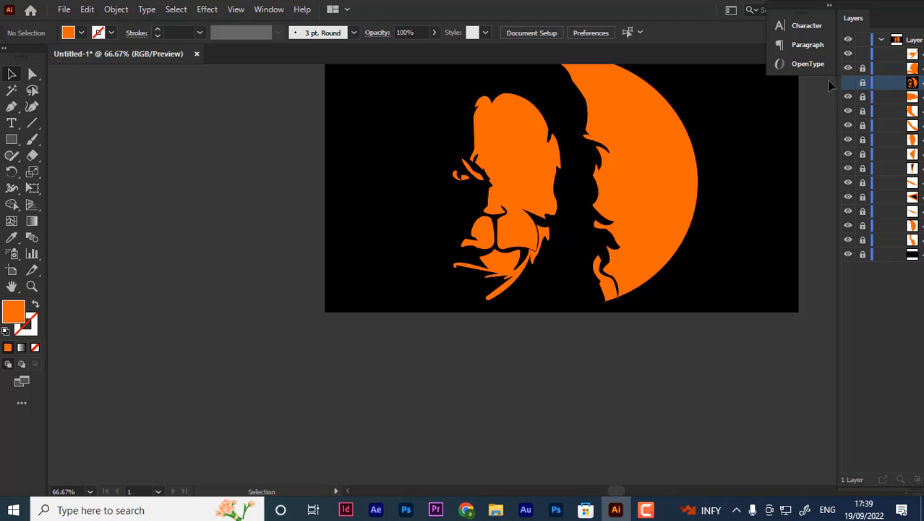
{"action": "left_click", "coordinate": [849, 82]}
{"action": "left_click", "coordinate": [848, 83]}
{"action": "left_click", "coordinate": [849, 83]}
{"action": "left_click", "coordinate": [848, 83]}
{"action": "left_click", "coordinate": [848, 82]}
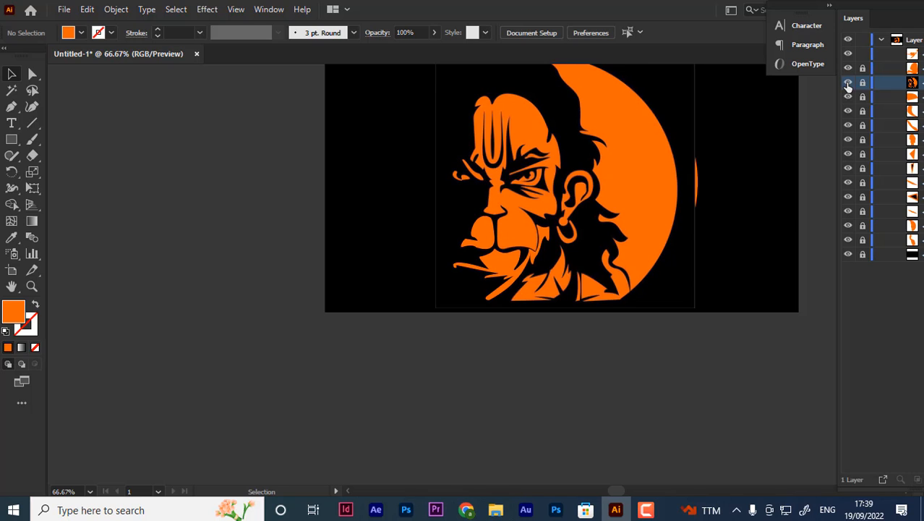
{"action": "left_click", "coordinate": [848, 82]}
{"action": "left_click", "coordinate": [849, 83]}
{"action": "left_click", "coordinate": [849, 82]}
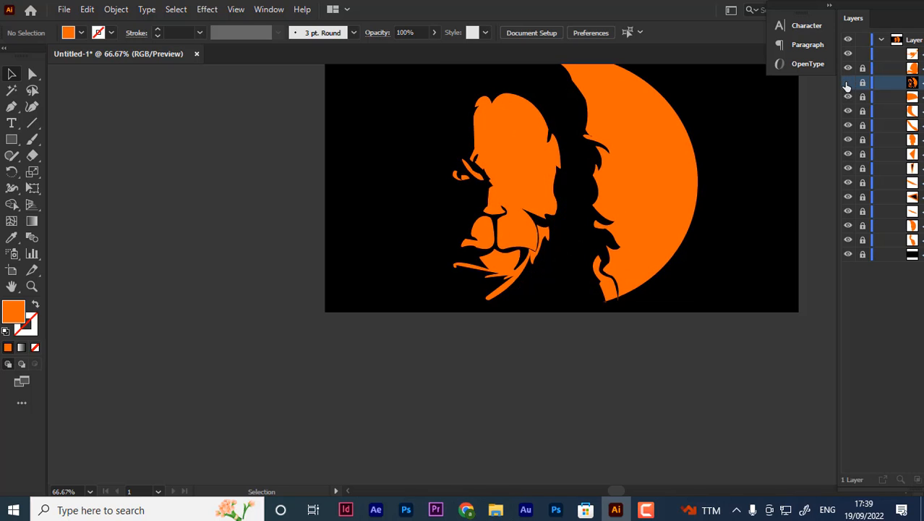
{"action": "left_click", "coordinate": [847, 82]}
{"action": "left_click", "coordinate": [848, 82]}
{"action": "left_click", "coordinate": [848, 83]}
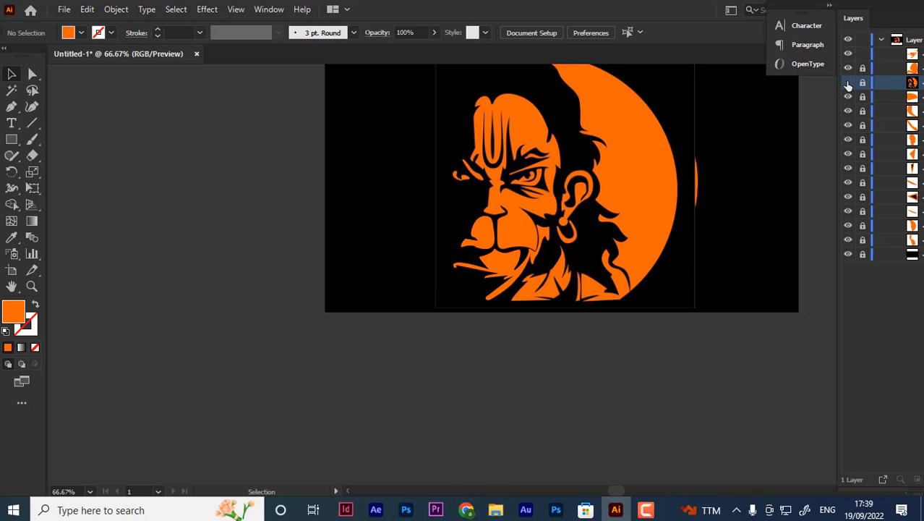
{"action": "left_click", "coordinate": [848, 82]}
{"action": "left_click", "coordinate": [847, 83]}
{"action": "left_click", "coordinate": [848, 82]}
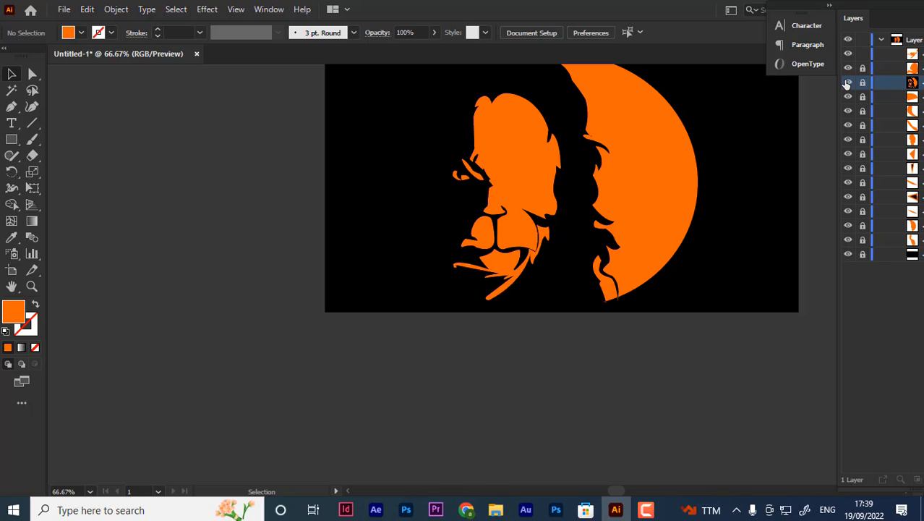
{"action": "left_click", "coordinate": [847, 83]}
{"action": "left_click", "coordinate": [848, 83]}
{"action": "left_click", "coordinate": [848, 82]}
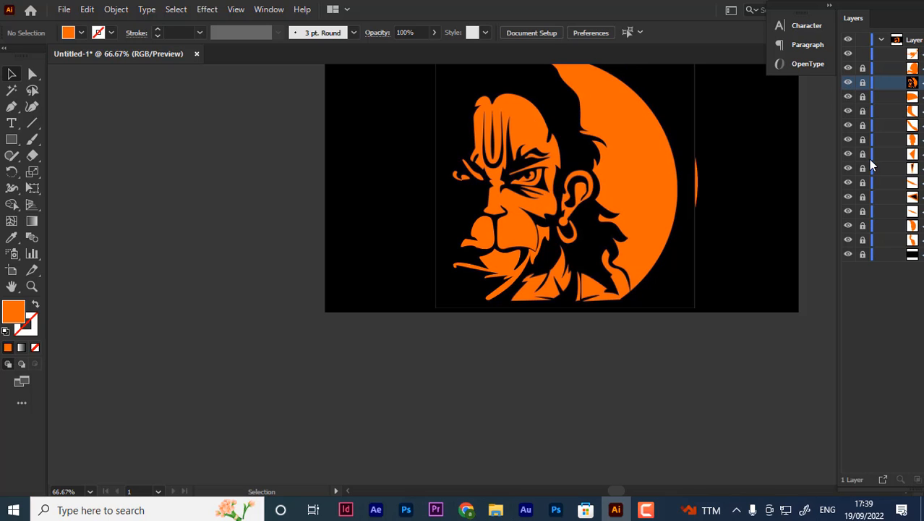
- Lock the sublayer of the finished chin shape
{"action": "key", "text": "ctrl+="}
{"action": "key", "text": "ctrl+="}
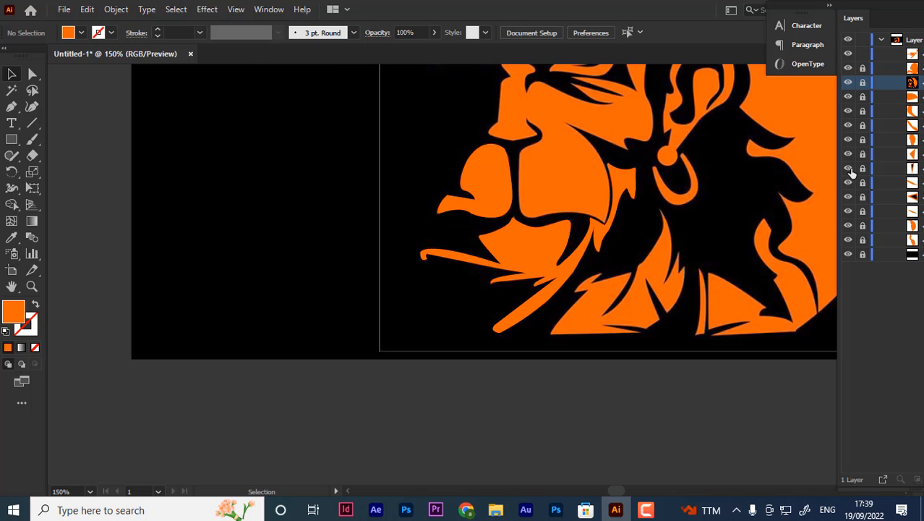
{"action": "scroll", "coordinate": [707, 236], "scroll_direction": "up", "scroll_amount": 5}
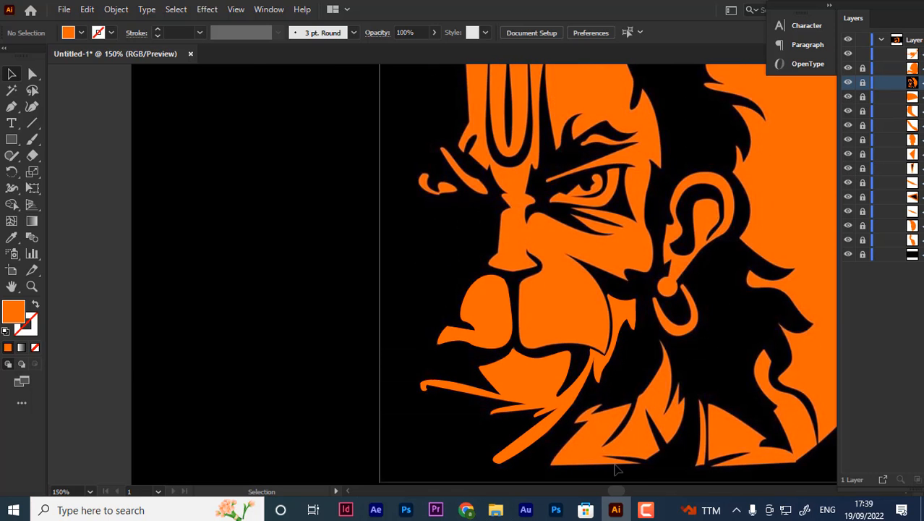
{"action": "left_click_drag", "start_coordinate": [621, 492], "coordinate": [630, 494]}
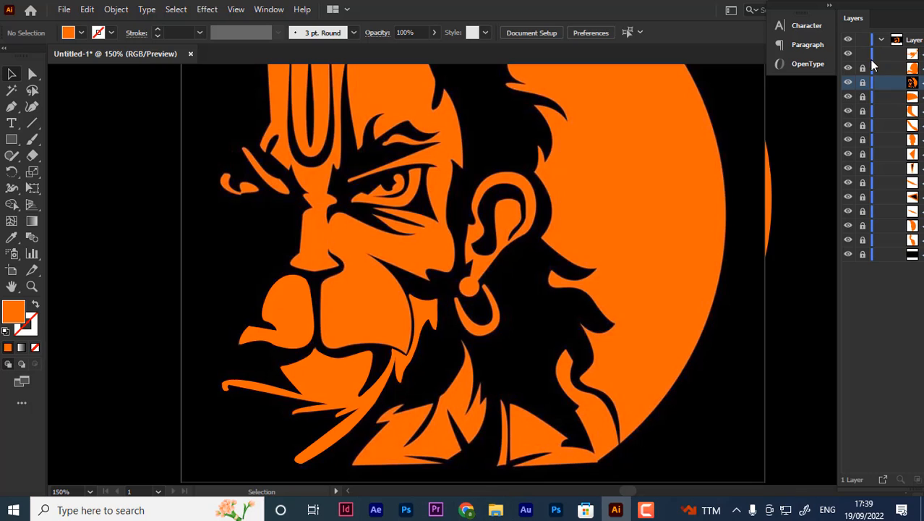
{"action": "scroll", "coordinate": [673, 428], "scroll_direction": "up", "scroll_amount": 4}
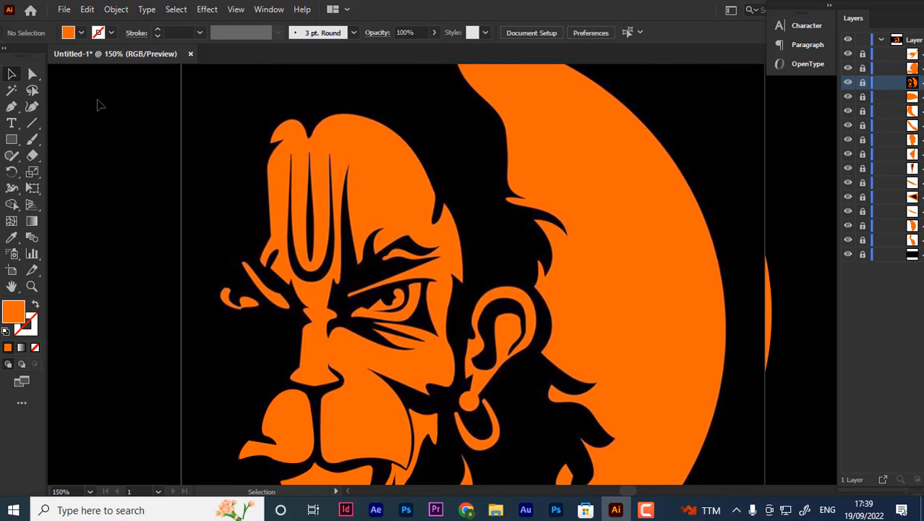
- Start a Pen path at the notch on the ear's front edge and trace it down to the small corner above the earring
{"action": "left_click", "coordinate": [11, 107]}
{"action": "scroll", "coordinate": [484, 251], "scroll_direction": "down", "scroll_amount": 3}
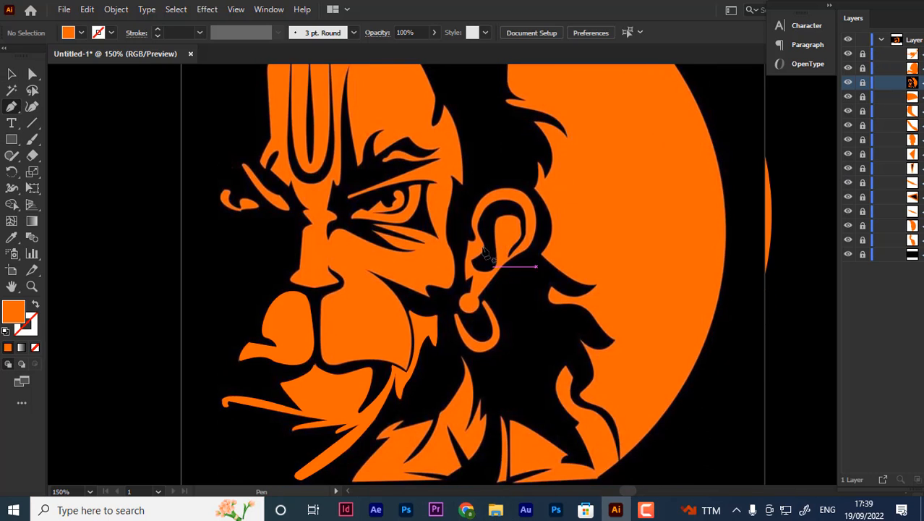
{"action": "left_click", "coordinate": [464, 207]}
{"action": "left_click", "coordinate": [469, 242]}
{"action": "left_click", "coordinate": [465, 279]}
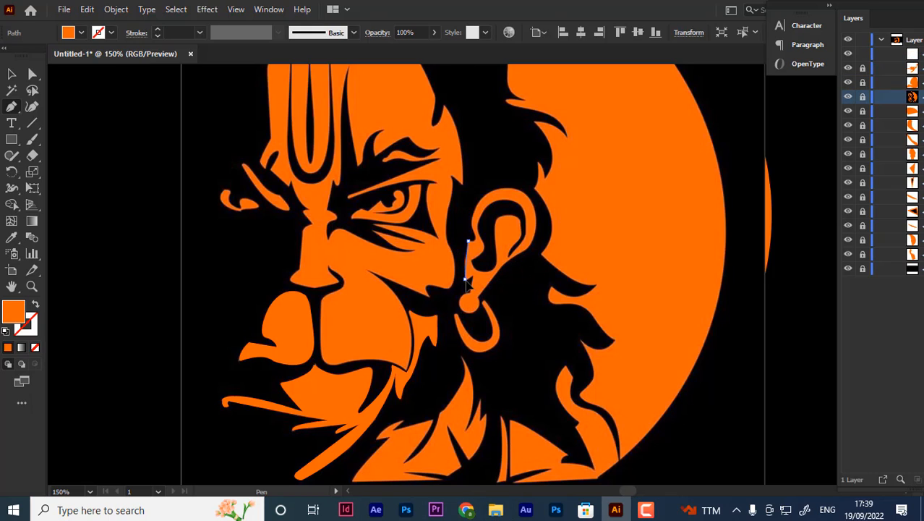
{"action": "left_click", "coordinate": [465, 279]}
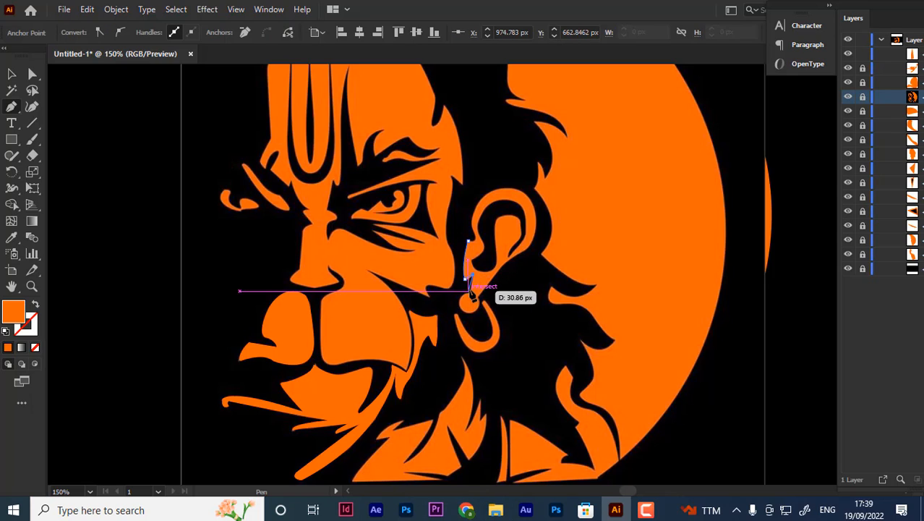
{"action": "key", "text": "ctrl+z"}
{"action": "key", "text": "ctrl+z"}
{"action": "left_click", "coordinate": [464, 279]}
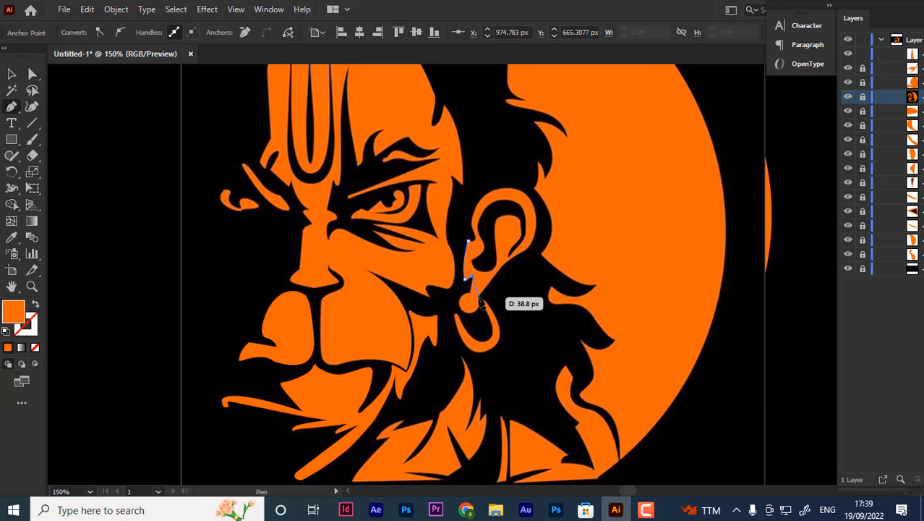
- Continue the ear path down to the round earring stud and curve it along the stud's front side
{"action": "key", "text": "ctrl+plus"}
{"action": "key", "text": "ctrl+plus"}
{"action": "key", "text": "ctrl+plus"}
{"action": "key", "text": "ctrl+plus"}
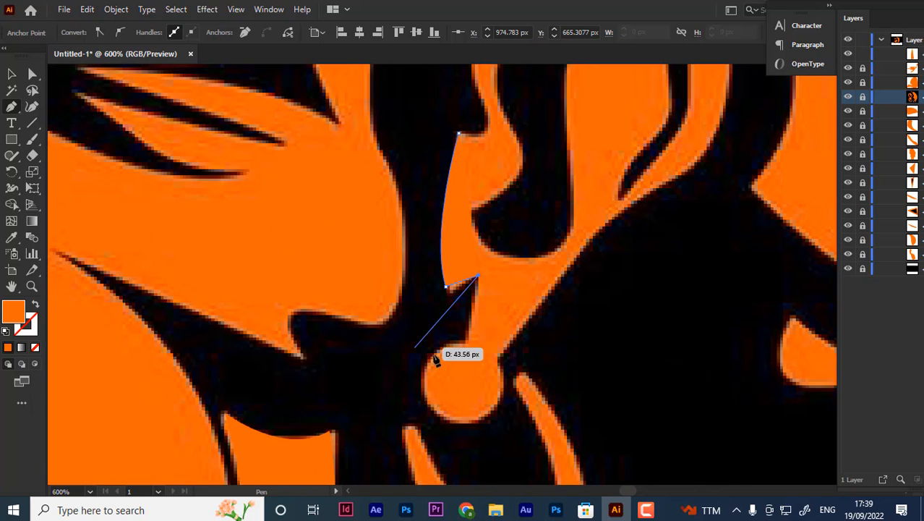
{"action": "left_click", "coordinate": [465, 342]}
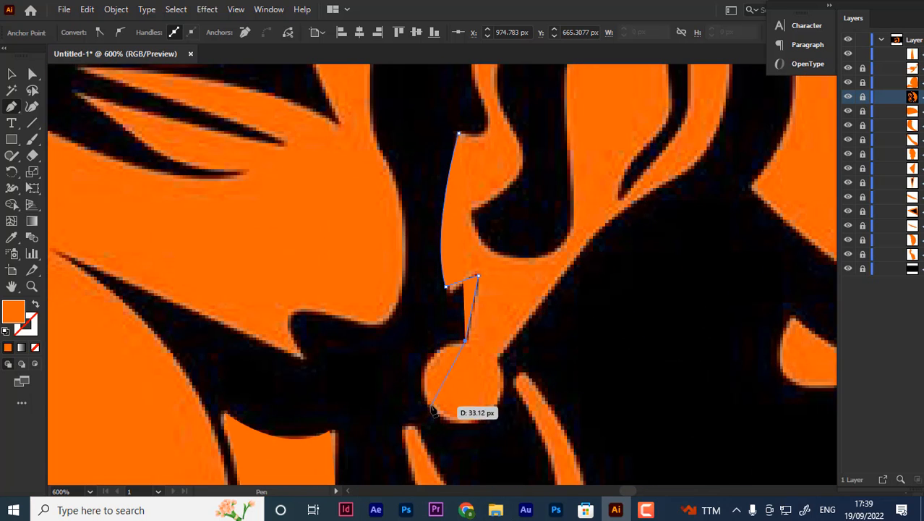
{"action": "left_click_drag", "start_coordinate": [430, 406], "coordinate": [449, 474]}
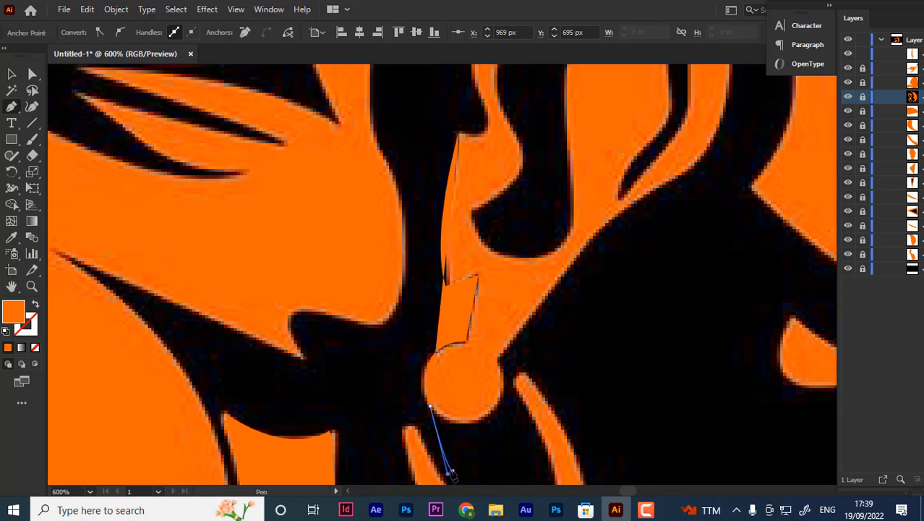
{"action": "left_click", "coordinate": [450, 469]}
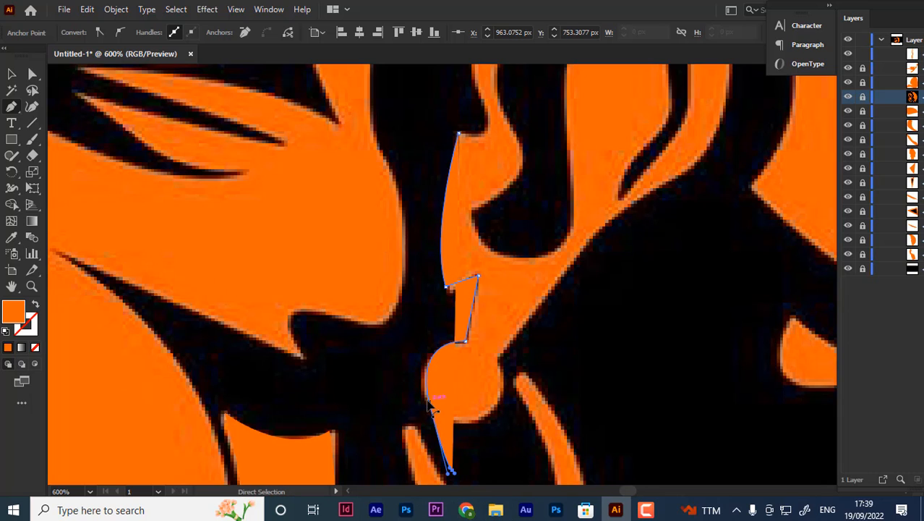
{"action": "key", "text": "ctrl+z"}
- Switch the path to an orange stroke without fill and trace the stud's underside to where it meets the earlobe's back edge
{"action": "key", "text": "shift+x"}
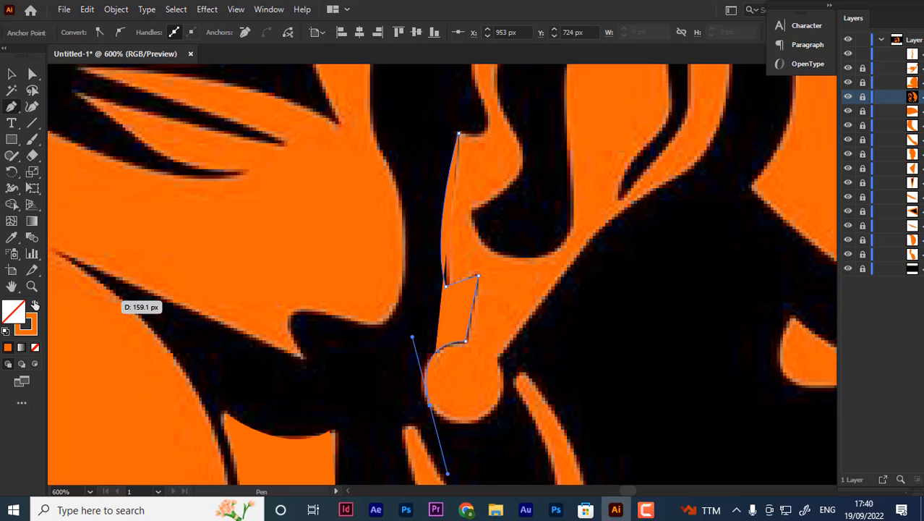
{"action": "left_click", "coordinate": [431, 407]}
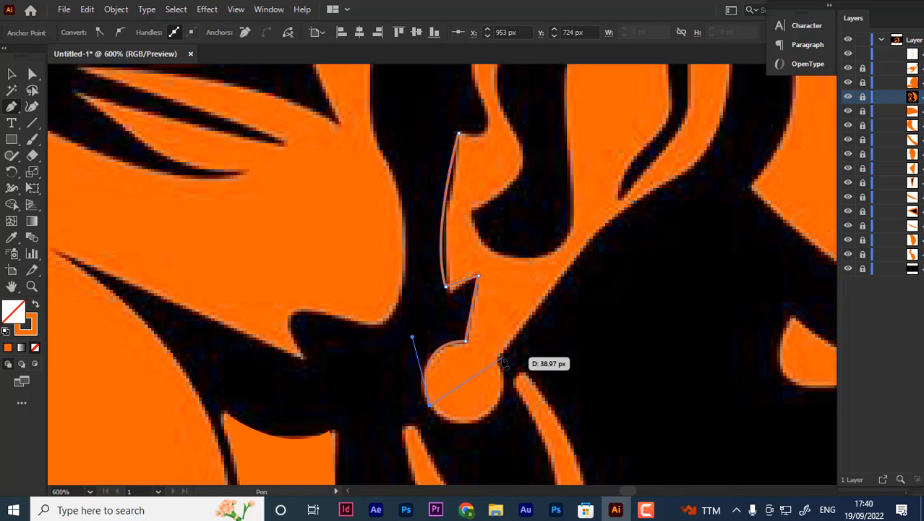
{"action": "left_click_drag", "start_coordinate": [496, 305], "coordinate": [496, 263]}
{"action": "left_click", "coordinate": [499, 356]}
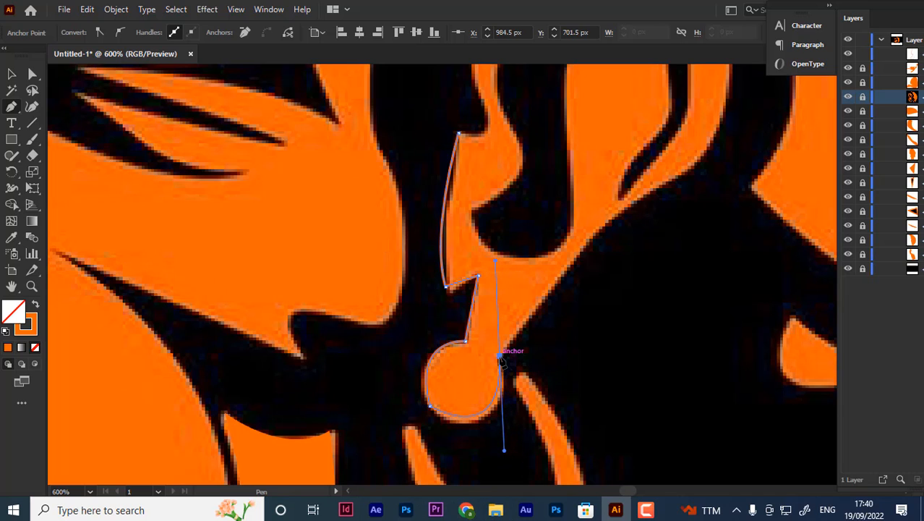
- Trace the earlobe's back edge from the stud up to the start of the outer rim's curve
{"action": "left_click", "coordinate": [600, 230]}
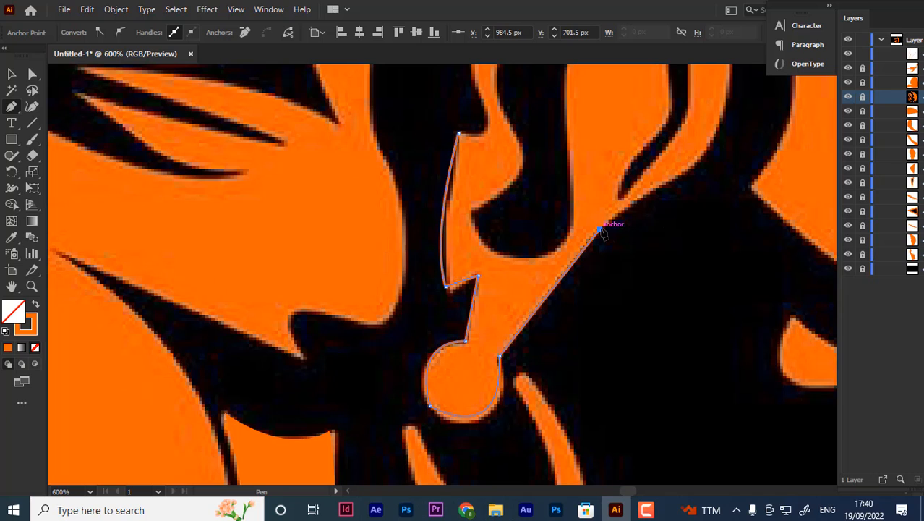
{"action": "left_click_drag", "start_coordinate": [717, 135], "coordinate": [716, 147]}
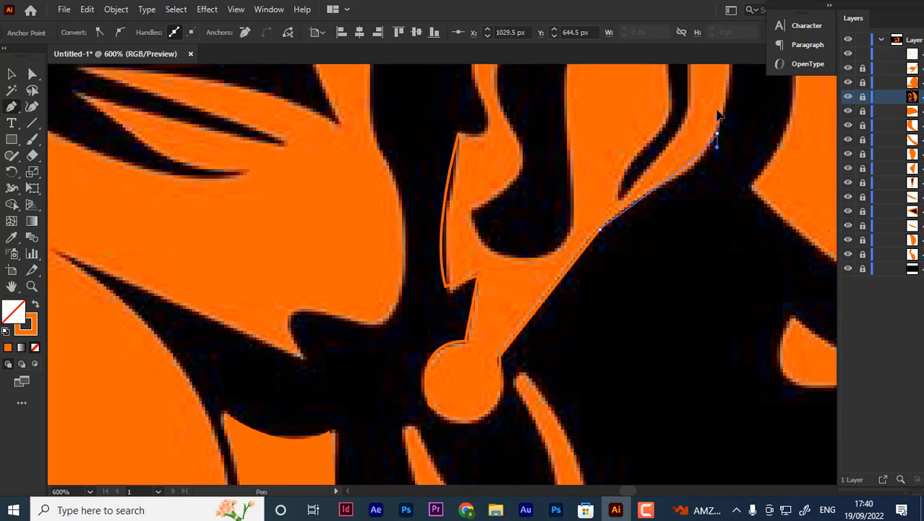
{"action": "left_click_drag", "start_coordinate": [718, 114], "coordinate": [736, 101]}
{"action": "key", "text": "ctrl+z"}
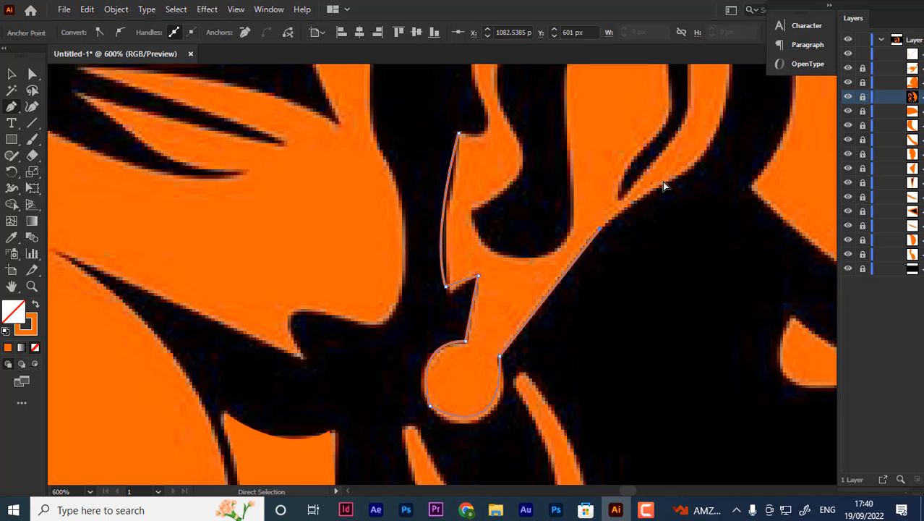
{"action": "left_click", "coordinate": [648, 196]}
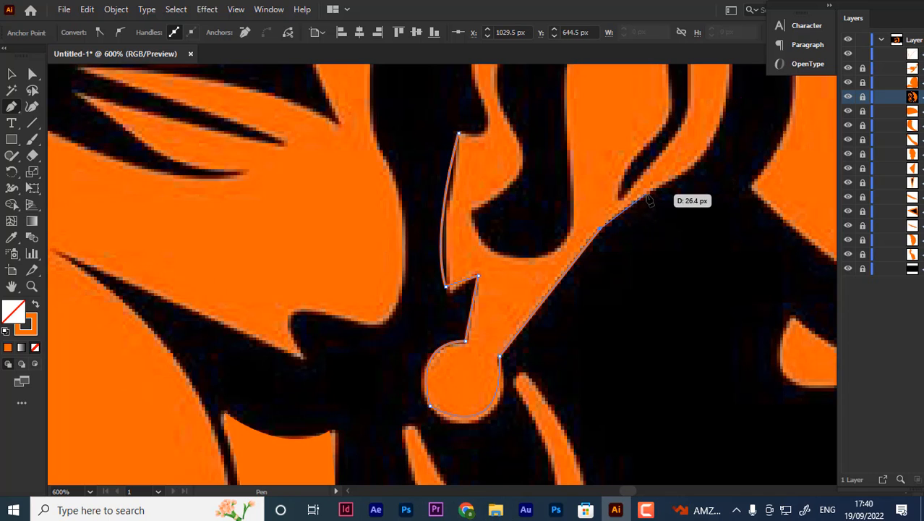
- Curve the path around the lower back of the ear's outer rim, ending in a corner point halfway up the rim
{"action": "scroll", "coordinate": [697, 195], "scroll_direction": "up", "scroll_amount": 2}
{"action": "left_click", "coordinate": [727, 134]}
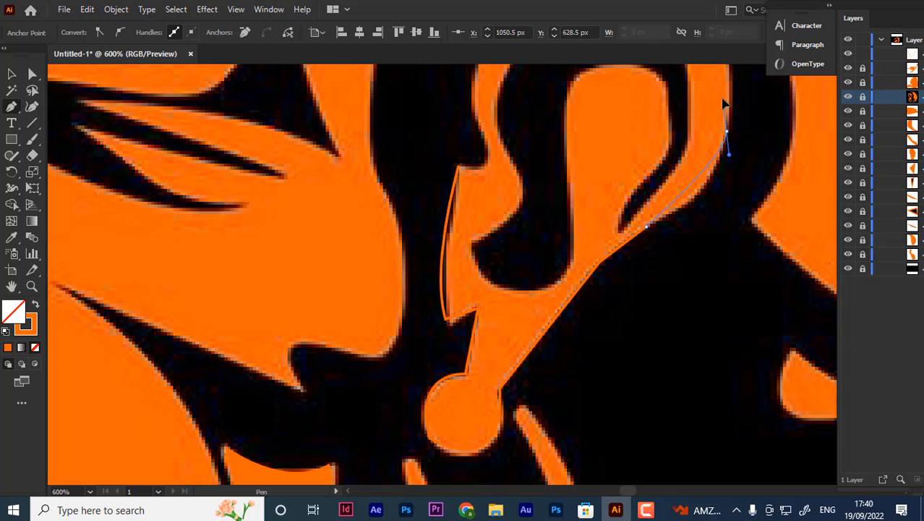
{"action": "scroll", "coordinate": [731, 181], "scroll_direction": "up", "scroll_amount": 5}
{"action": "left_click_drag", "start_coordinate": [754, 253], "coordinate": [738, 349]}
{"action": "scroll", "coordinate": [757, 289], "scroll_direction": "down", "scroll_amount": 1}
{"action": "scroll", "coordinate": [757, 277], "scroll_direction": "down", "scroll_amount": 1}
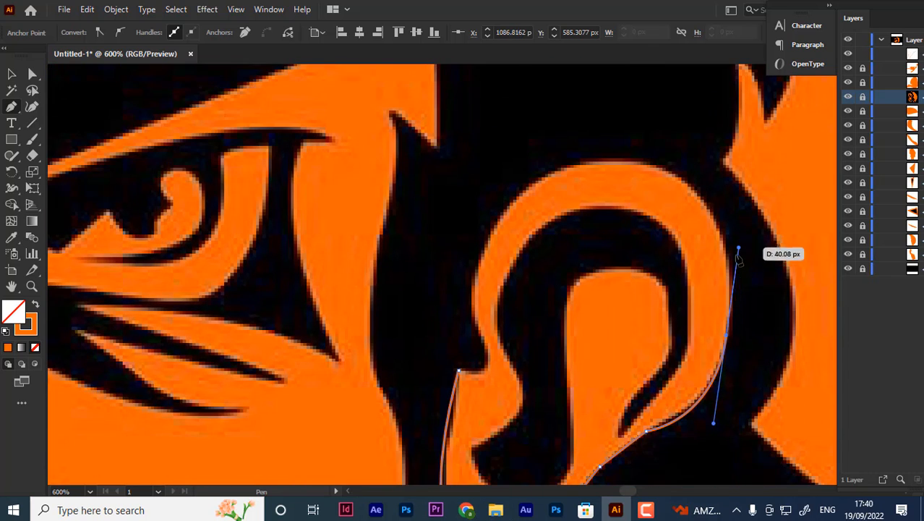
{"action": "left_click", "coordinate": [726, 335]}
{"action": "left_click_drag", "start_coordinate": [726, 335], "coordinate": [739, 251]}
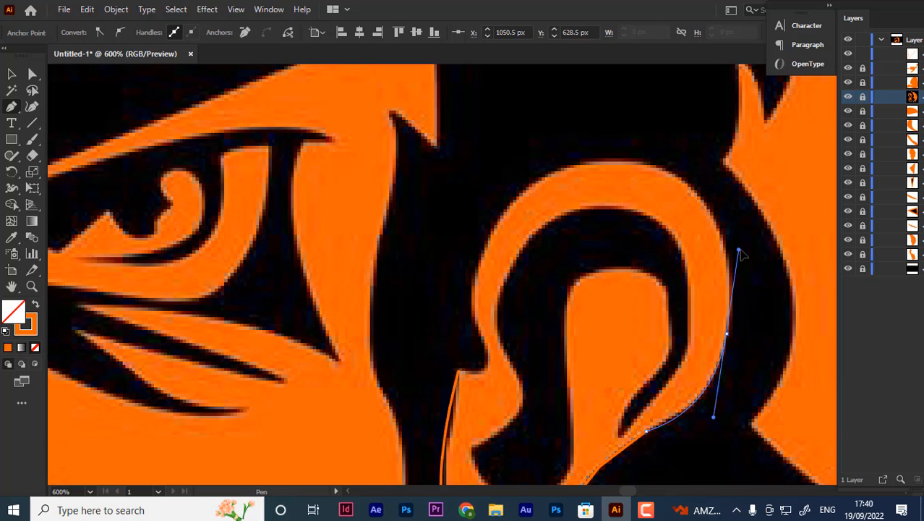
{"action": "left_click", "coordinate": [727, 335]}
- Trace the outer rim over the top of the ear and down its front edge, closing the path at the starting notch
{"action": "left_click_drag", "start_coordinate": [647, 168], "coordinate": [539, 137]}
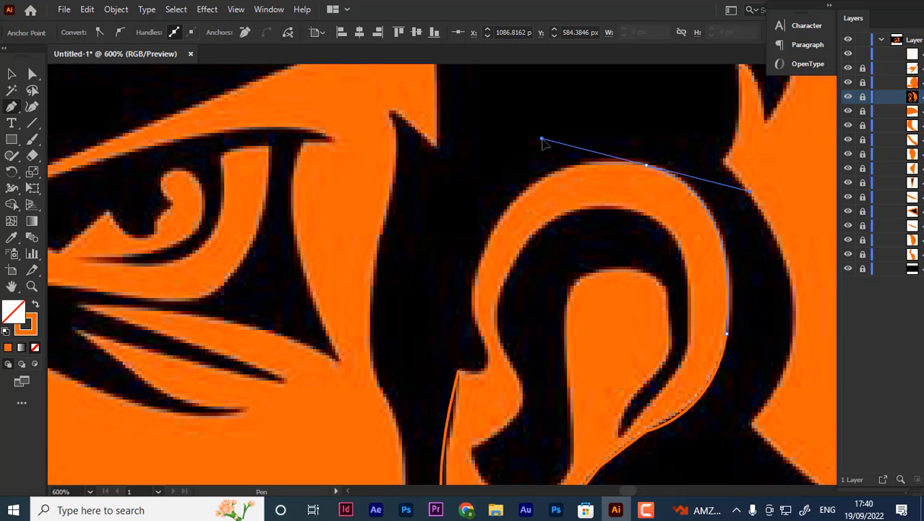
{"action": "left_click", "coordinate": [645, 165]}
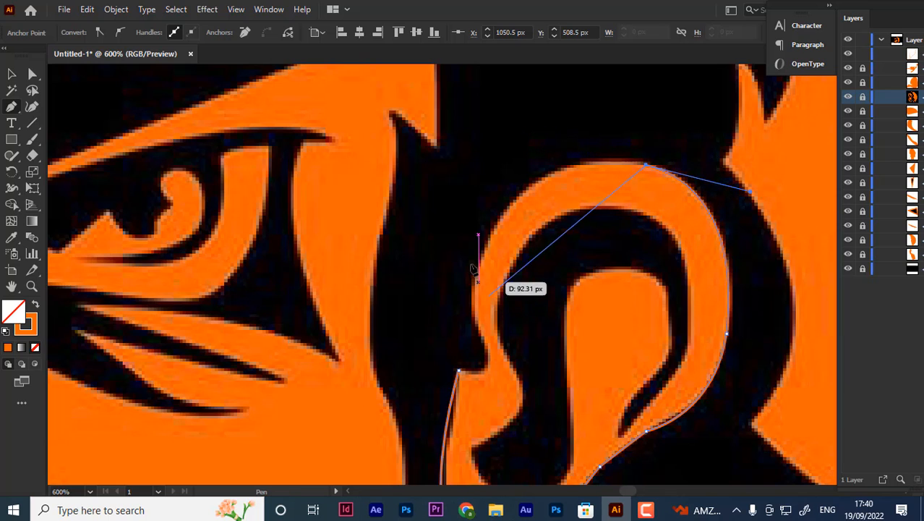
{"action": "left_click_drag", "start_coordinate": [476, 271], "coordinate": [453, 412]}
{"action": "scroll", "coordinate": [463, 290], "scroll_direction": "down", "scroll_amount": 2}
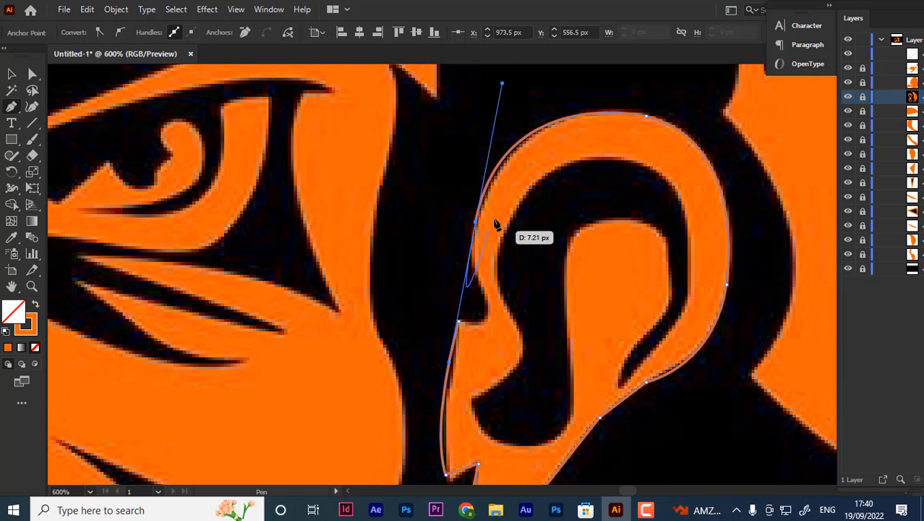
{"action": "scroll", "coordinate": [475, 224], "scroll_direction": "down", "scroll_amount": 4}
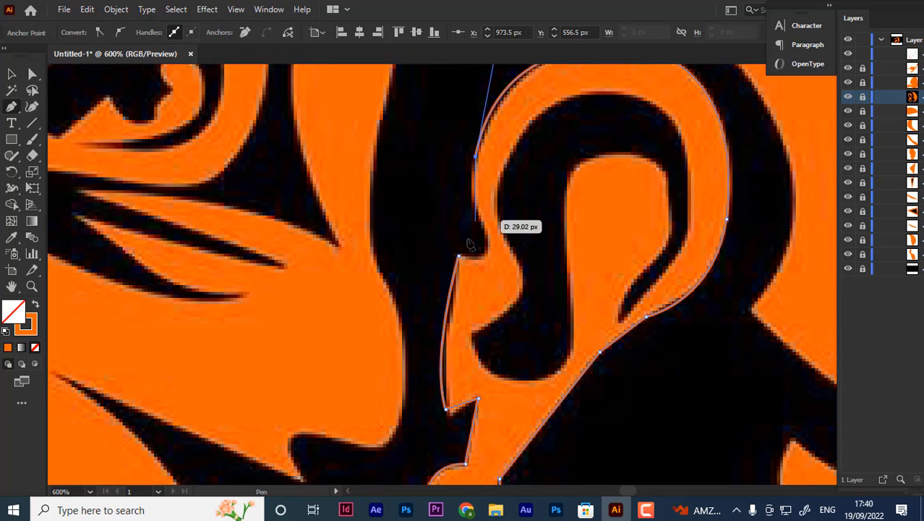
{"action": "left_click_drag", "start_coordinate": [485, 239], "coordinate": [504, 285]}
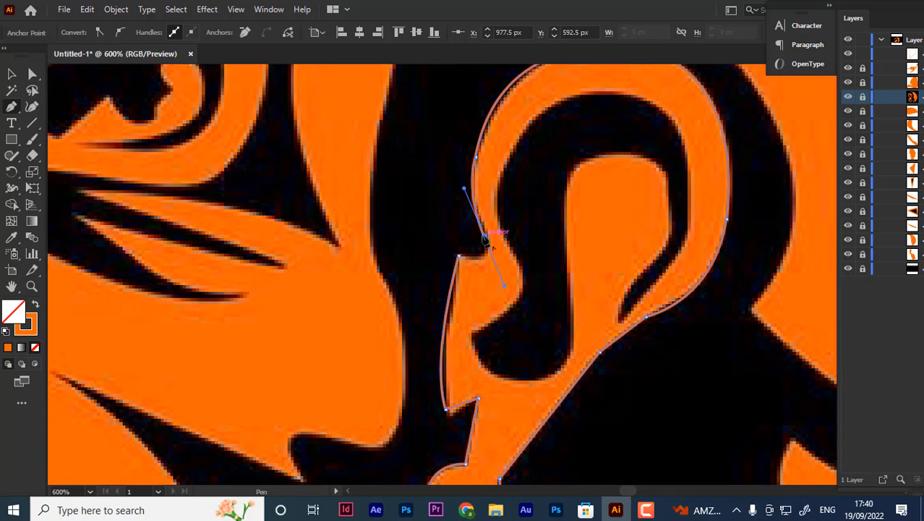
{"action": "left_click", "coordinate": [458, 257]}
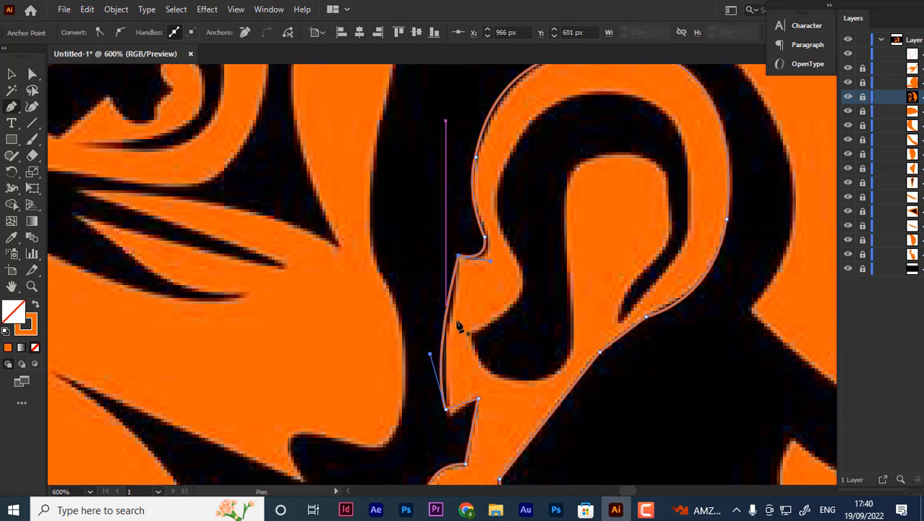
- Give the closed ear outline a solid orange fill without stroke, and lock and hide its sublayer
{"action": "scroll", "coordinate": [457, 286], "scroll_direction": "down", "scroll_amount": 6}
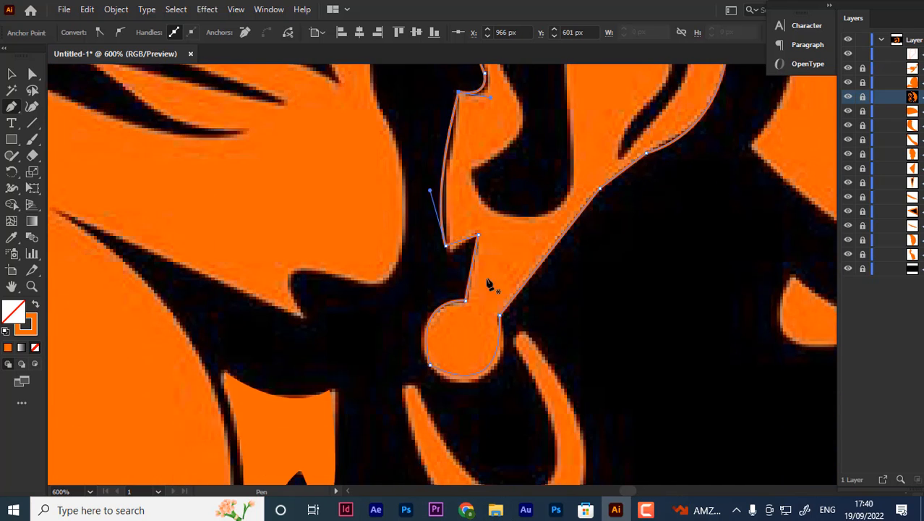
{"action": "scroll", "coordinate": [489, 289], "scroll_direction": "up", "scroll_amount": 10}
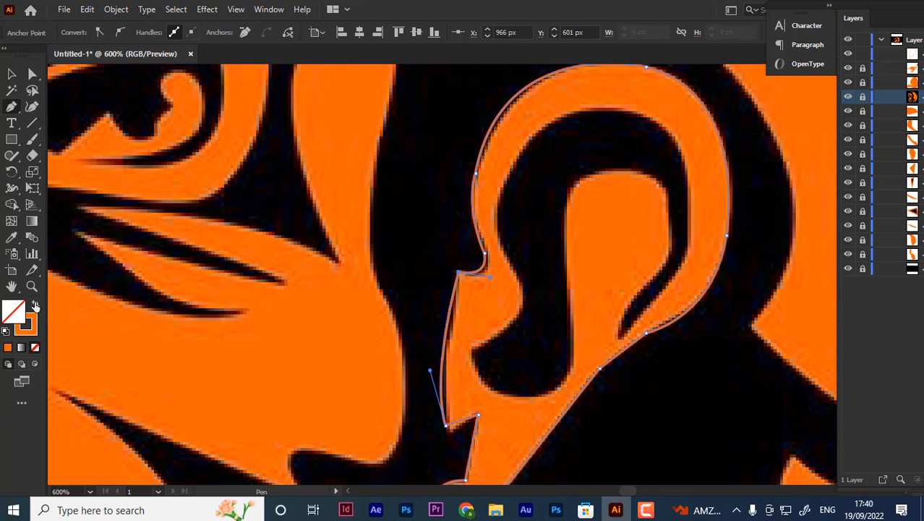
{"action": "left_click", "coordinate": [35, 306]}
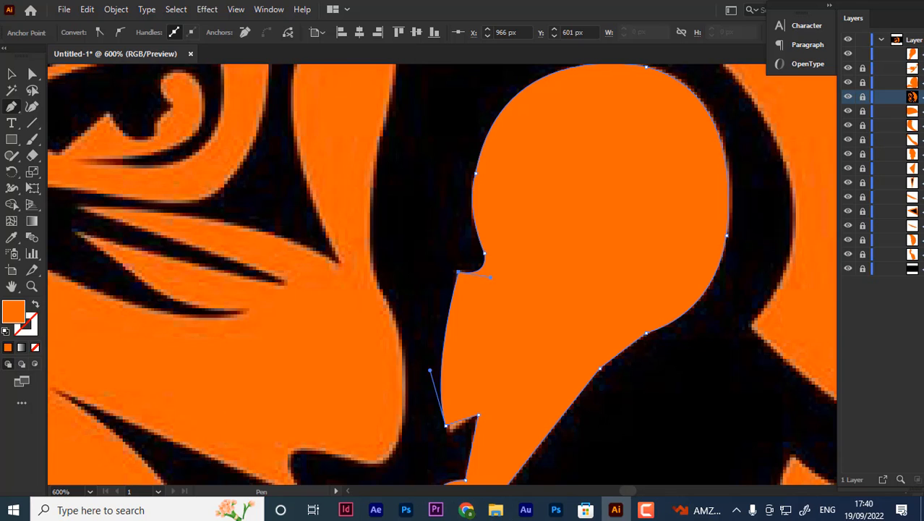
{"action": "key", "text": "ctrl+shift+a"}
{"action": "left_click", "coordinate": [848, 54]}
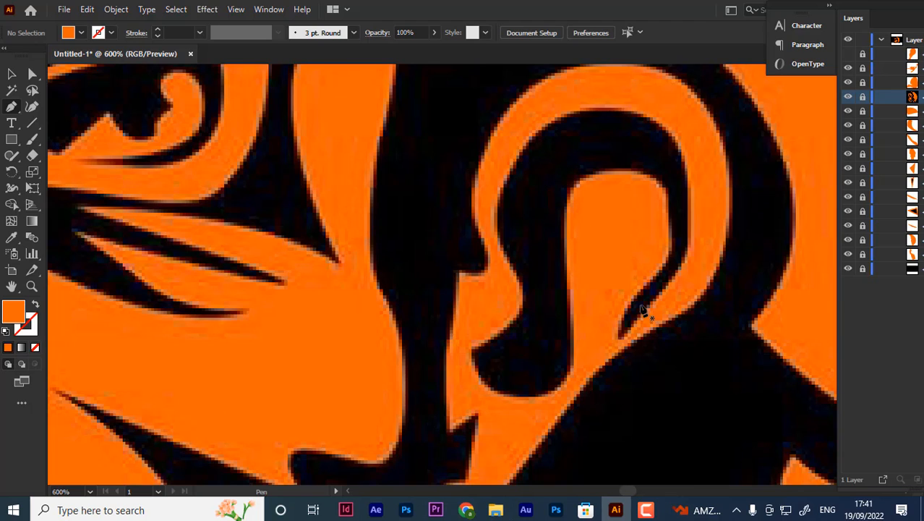
- Start a new path at the lower back tip of the ear's black inner shape and trace its inner edge up to the arch's top
{"action": "left_click", "coordinate": [621, 329]}
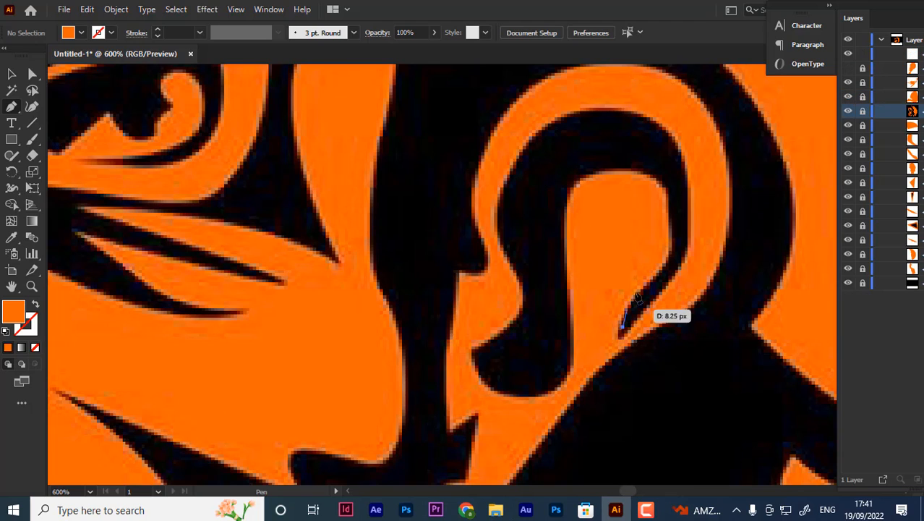
{"action": "left_click_drag", "start_coordinate": [664, 265], "coordinate": [697, 247]}
{"action": "left_click", "coordinate": [664, 264]}
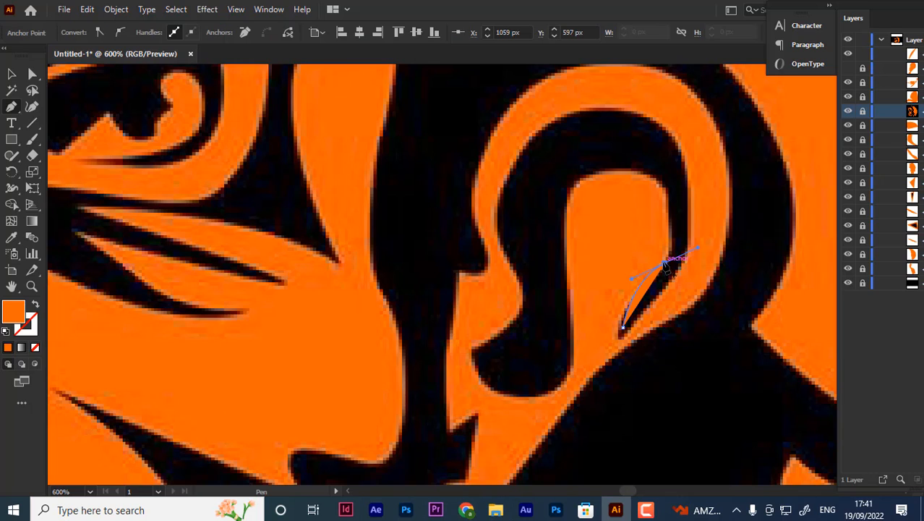
{"action": "mouse_move", "coordinate": [620, 173]}
{"action": "left_mouse_down"}
{"action": "mouse_move", "coordinate": [559, 153]}
{"action": "mouse_move", "coordinate": [550, 176]}
{"action": "mouse_move", "coordinate": [622, 176]}
{"action": "left_mouse_up"}
{"action": "left_click_drag", "start_coordinate": [567, 324], "coordinate": [582, 227]}
{"action": "scroll", "coordinate": [575, 243], "scroll_direction": "up", "scroll_amount": 5}
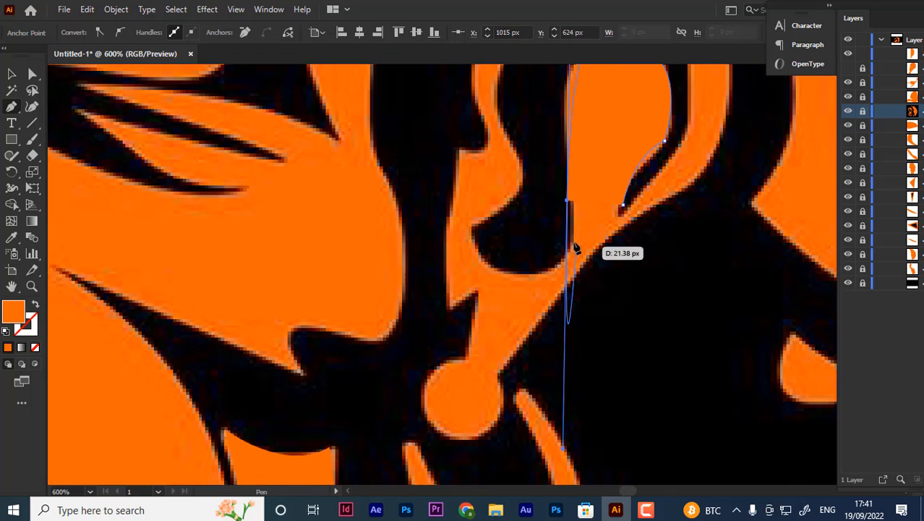
{"action": "key", "text": "ctrl+z"}
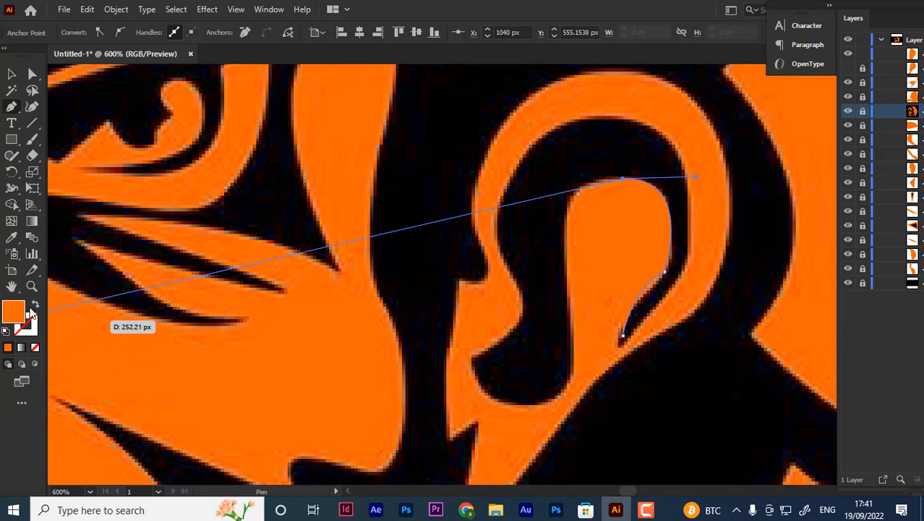
- Set the path to an orange stroke without fill and continue tracing down the inner edge, around the bottom lobe to a corner at its front tip
{"action": "left_click", "coordinate": [36, 305]}
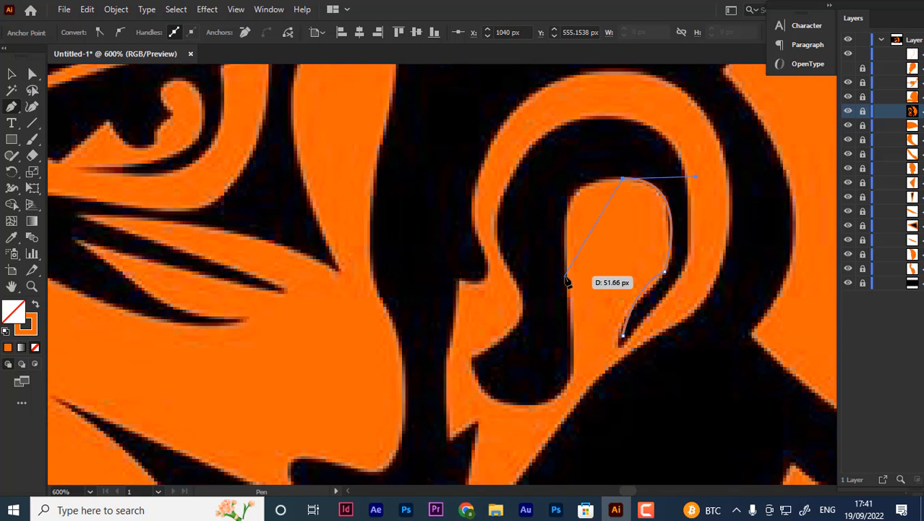
{"action": "left_click_drag", "start_coordinate": [564, 276], "coordinate": [470, 290]}
{"action": "left_click", "coordinate": [565, 277]}
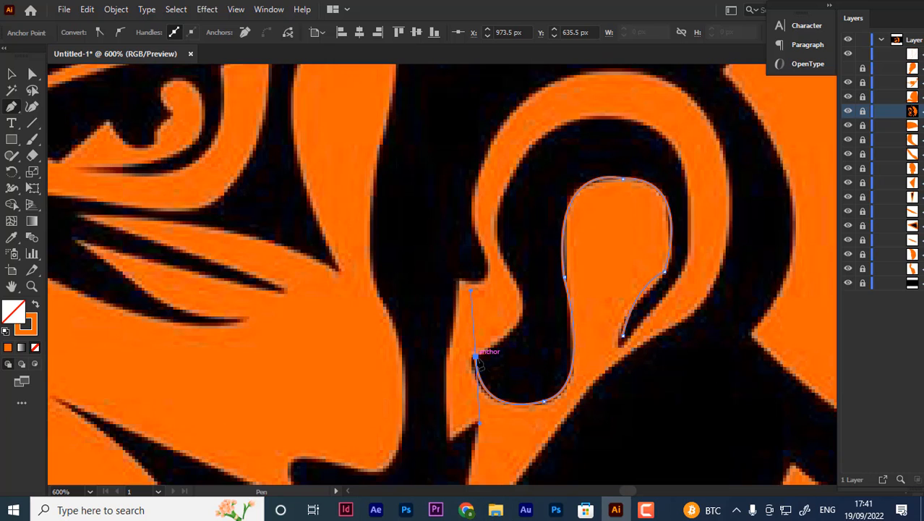
{"action": "left_click", "coordinate": [475, 355]}
- Trace the front edge of the ear's black inner shape from the lobe tip up to the beginning of the arch, using corner points
{"action": "left_click_drag", "start_coordinate": [522, 317], "coordinate": [526, 296]}
{"action": "left_click", "coordinate": [522, 318]}
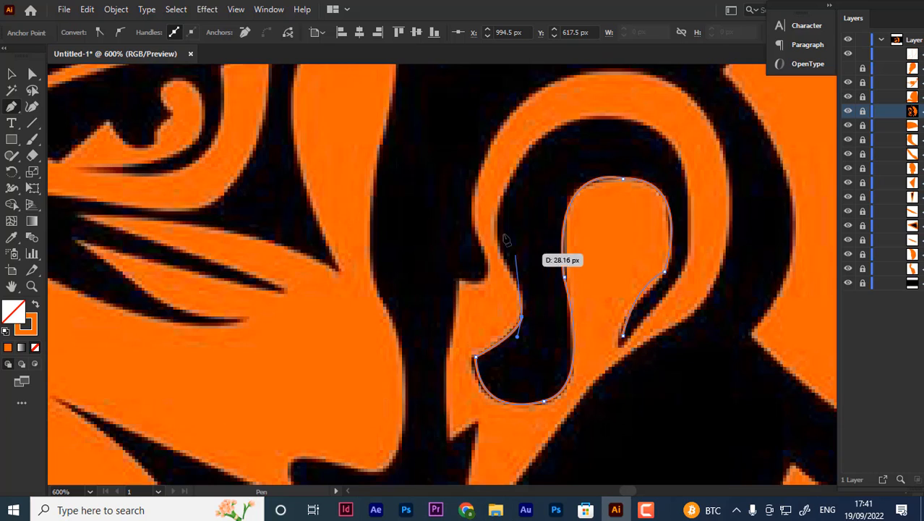
{"action": "left_click_drag", "start_coordinate": [500, 237], "coordinate": [470, 188]}
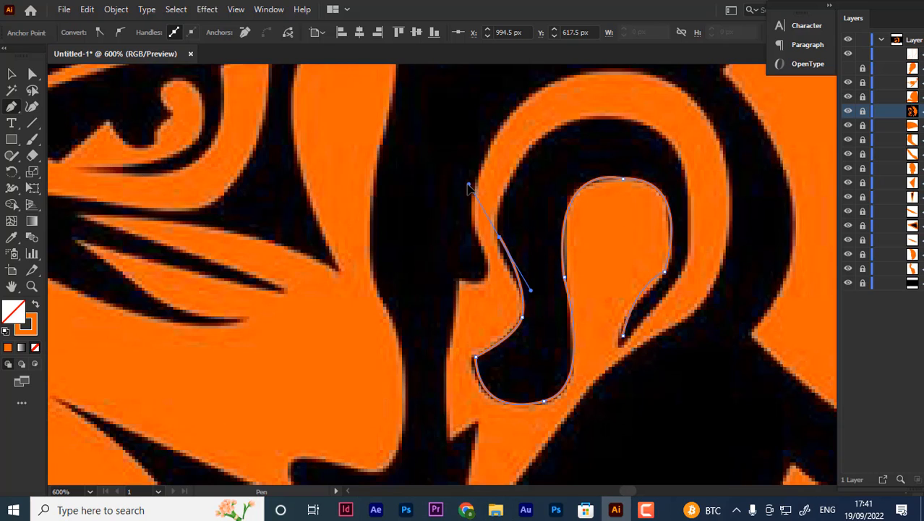
{"action": "key", "text": "ctrl+z"}
{"action": "left_click_drag", "start_coordinate": [506, 261], "coordinate": [540, 151]}
{"action": "left_click", "coordinate": [513, 181]}
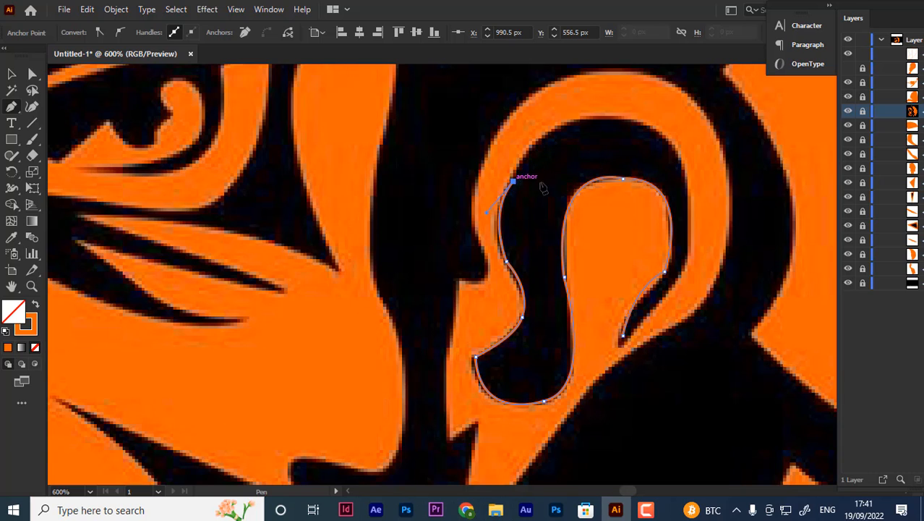
- Curve the path over the top of the black arch and down its back edge, ending in a corner point
{"action": "scroll", "coordinate": [545, 197], "scroll_direction": "up", "scroll_amount": 3}
{"action": "left_click_drag", "start_coordinate": [630, 188], "coordinate": [724, 202]}
{"action": "left_click", "coordinate": [630, 185]}
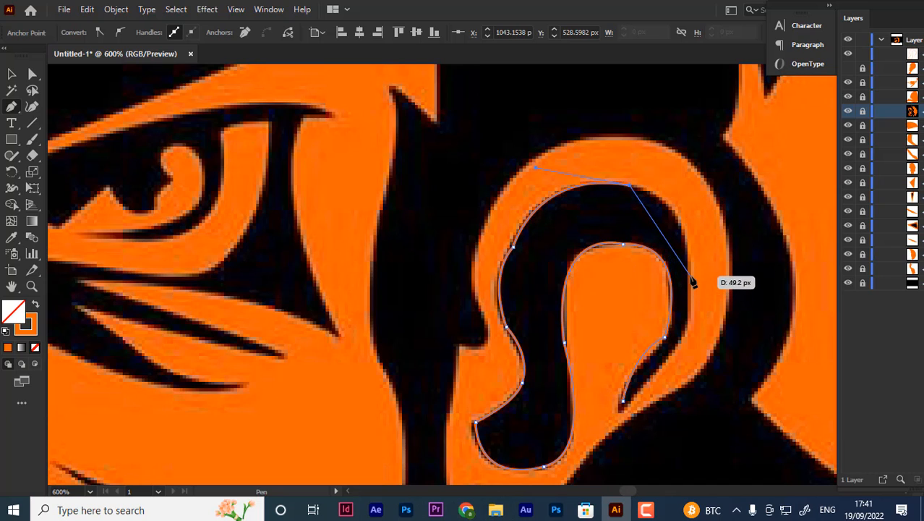
{"action": "left_click_drag", "start_coordinate": [689, 276], "coordinate": [685, 359]}
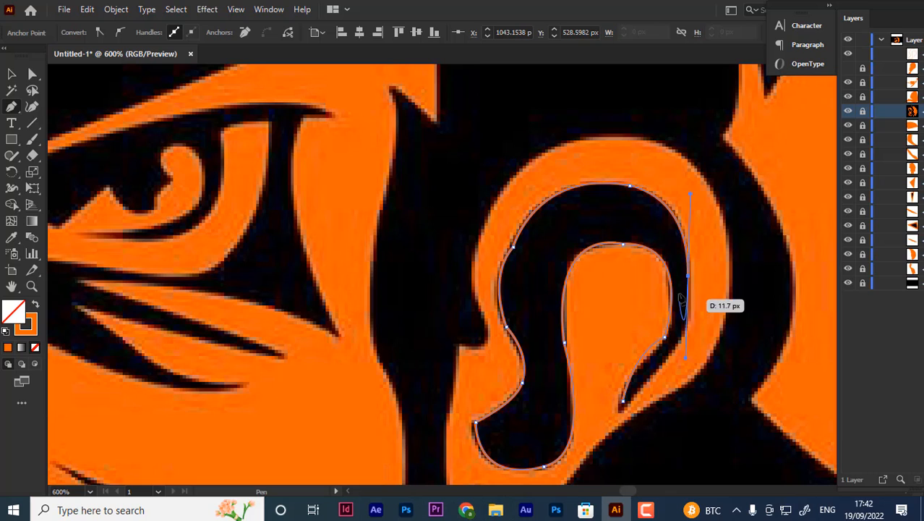
{"action": "left_click", "coordinate": [688, 276]}
- Trace the outer back edge down to the lower back tip of the inner ear shape and close the path at its starting point
{"action": "scroll", "coordinate": [686, 311], "scroll_direction": "down", "scroll_amount": 2}
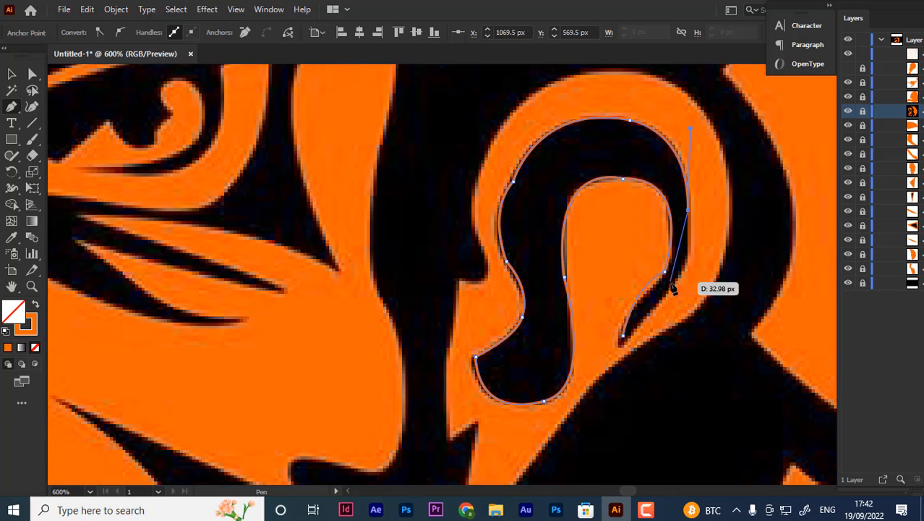
{"action": "left_click_drag", "start_coordinate": [671, 285], "coordinate": [641, 310]}
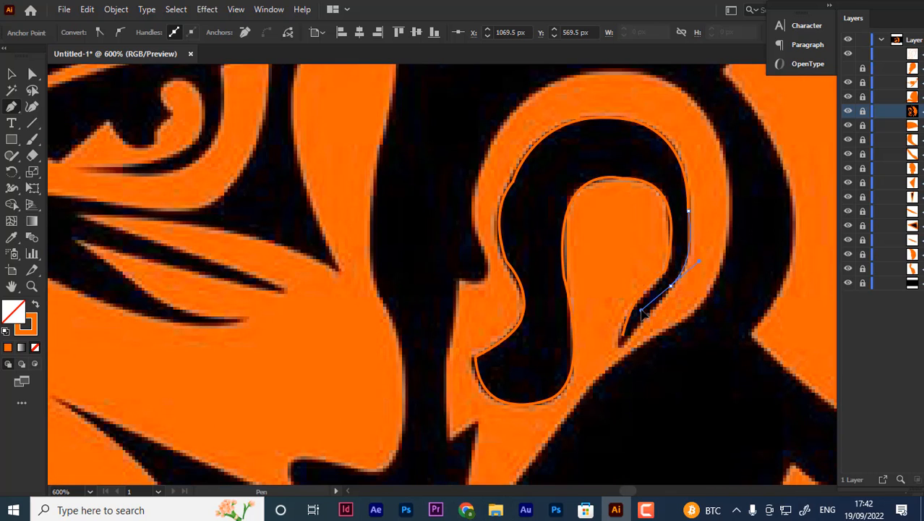
{"action": "left_click", "coordinate": [671, 285]}
{"action": "scroll", "coordinate": [667, 289], "scroll_direction": "down", "scroll_amount": 2}
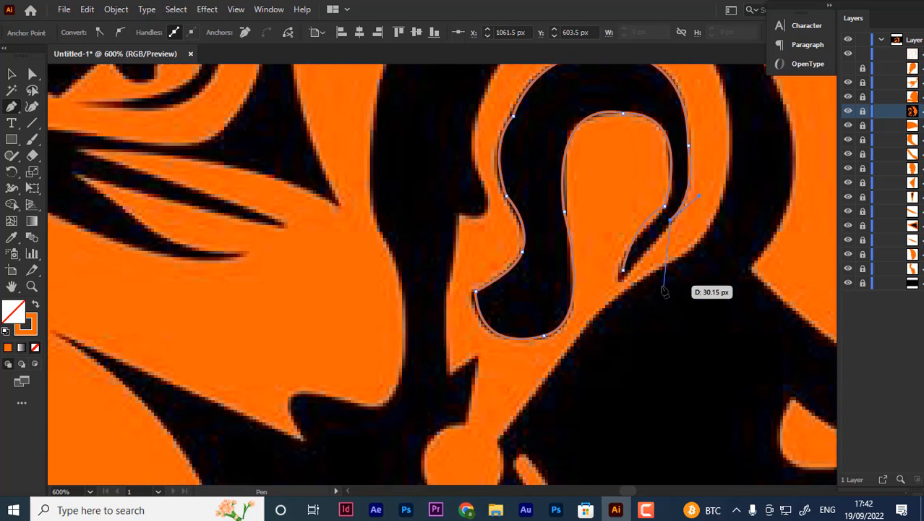
{"action": "left_click_drag", "start_coordinate": [628, 273], "coordinate": [623, 281]}
{"action": "left_click", "coordinate": [628, 273]}
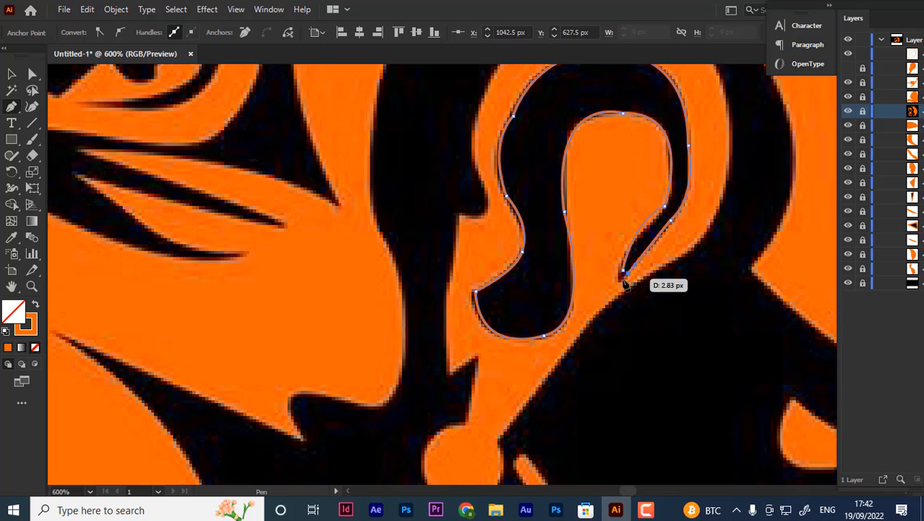
{"action": "left_click_drag", "start_coordinate": [623, 270], "coordinate": [626, 258]}
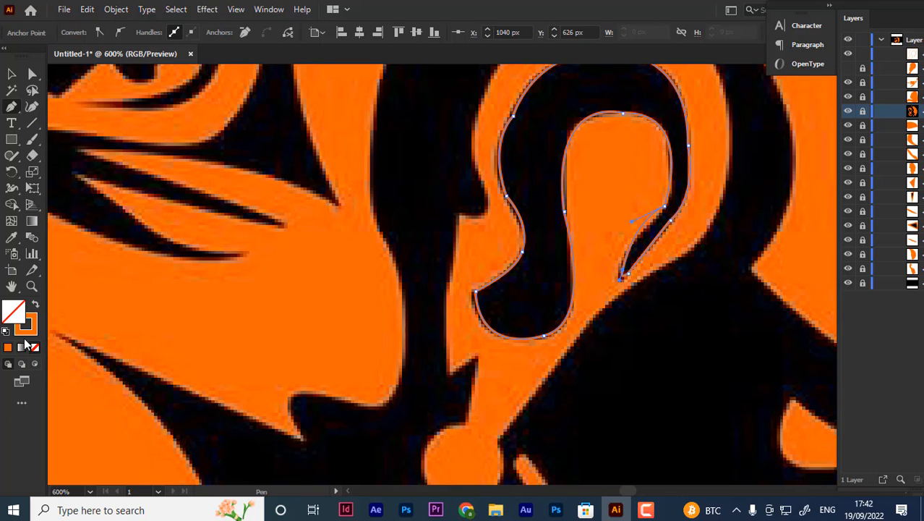
- Fill the closed inner ear shape with solid black
{"action": "double_click", "coordinate": [13, 319]}
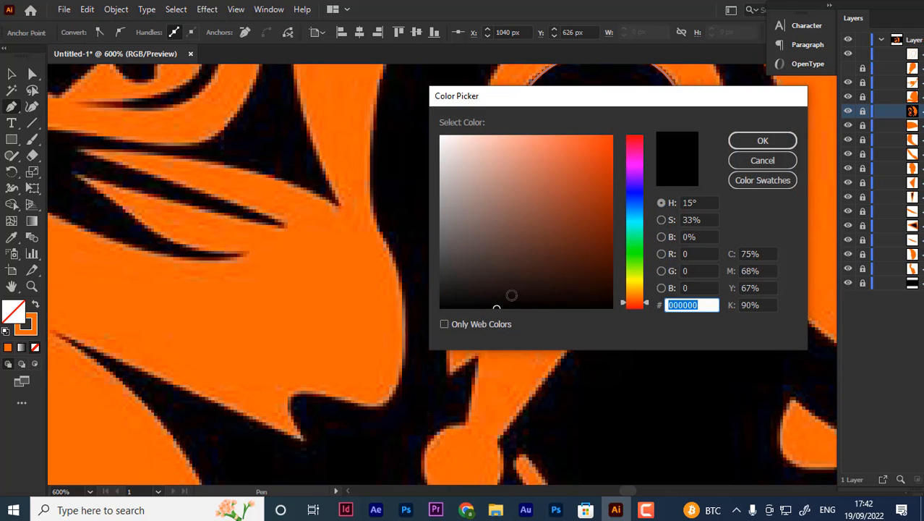
{"action": "left_click_drag", "start_coordinate": [512, 294], "coordinate": [419, 311]}
{"action": "left_click", "coordinate": [793, 145]}
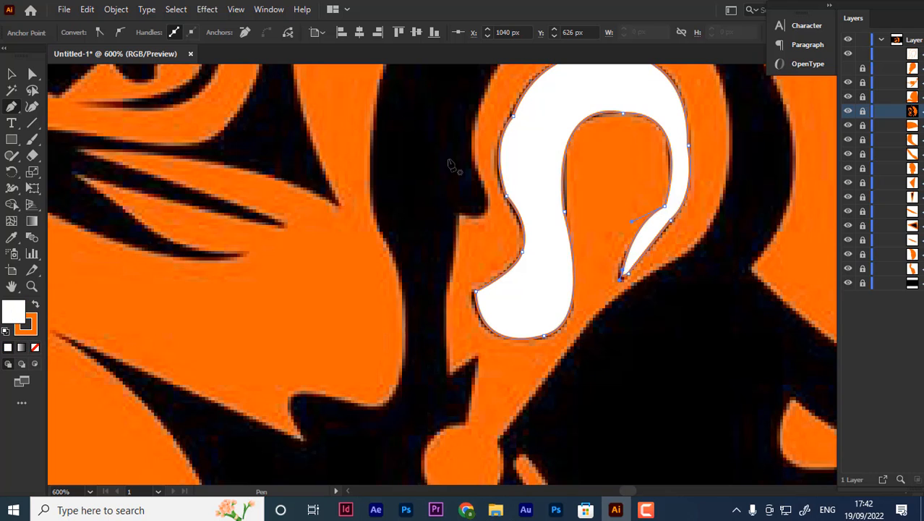
{"action": "double_click", "coordinate": [10, 319]}
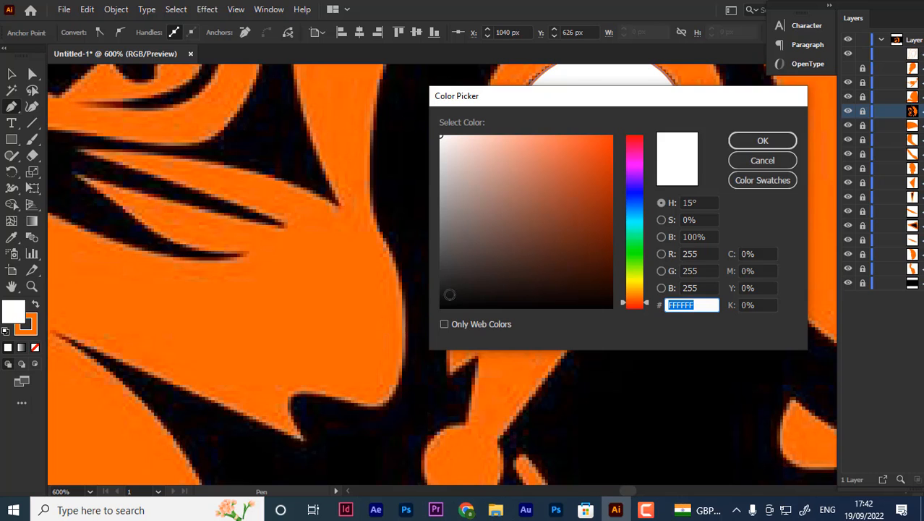
{"action": "left_click_drag", "start_coordinate": [449, 294], "coordinate": [410, 322]}
{"action": "left_click", "coordinate": [762, 140]}
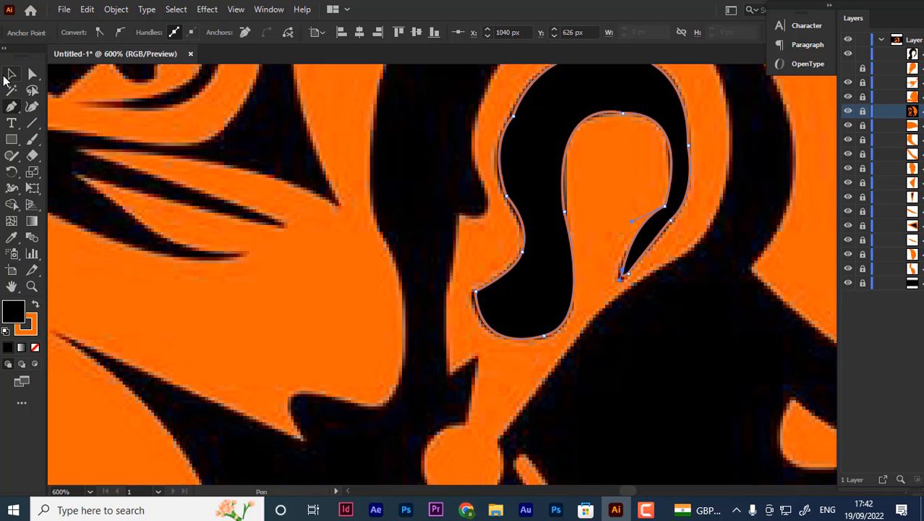
- Select the black inner ear shape and remove its orange stroke
{"action": "left_click", "coordinate": [11, 74]}
{"action": "left_click", "coordinate": [152, 292]}
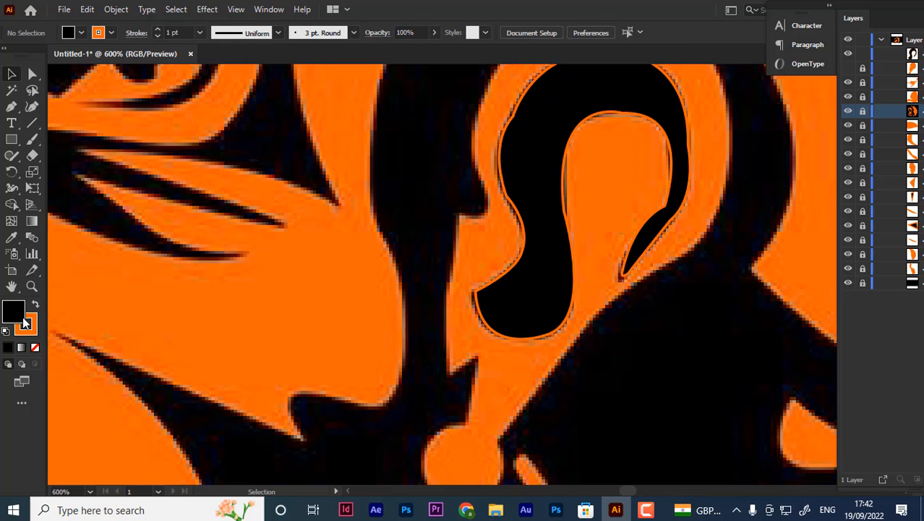
{"action": "left_click", "coordinate": [112, 33]}
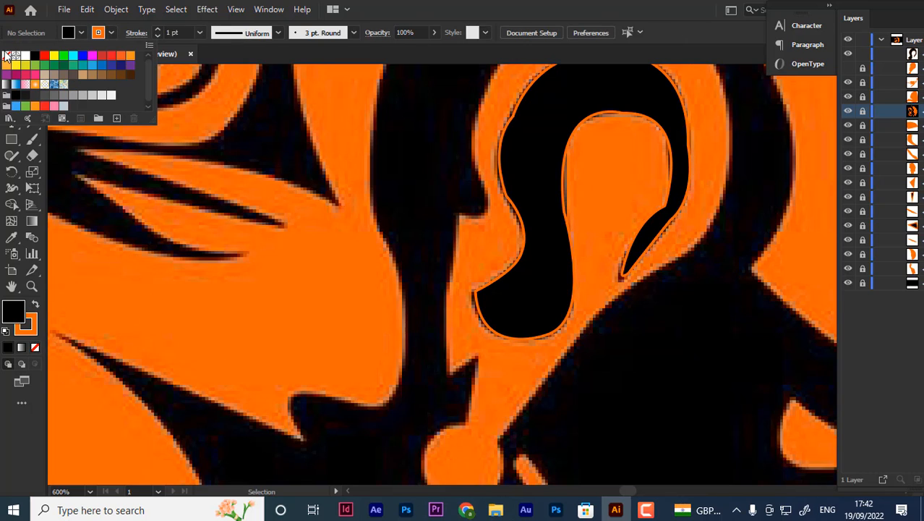
{"action": "left_click", "coordinate": [6, 56]}
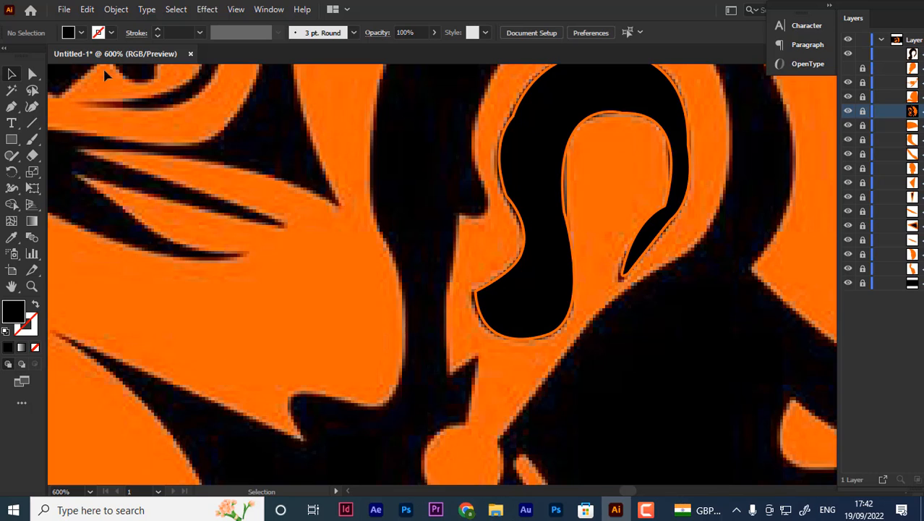
{"action": "left_click", "coordinate": [111, 33]}
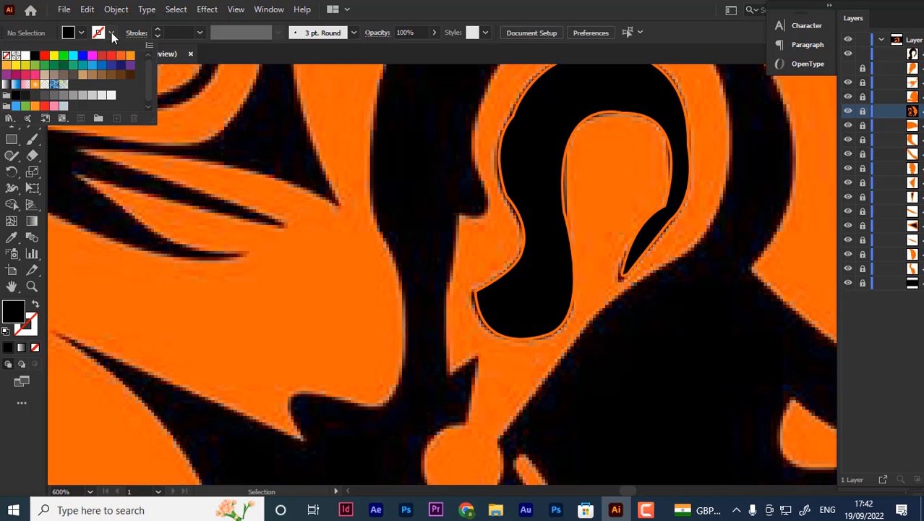
{"action": "left_click", "coordinate": [515, 208]}
{"action": "left_click", "coordinate": [517, 206]}
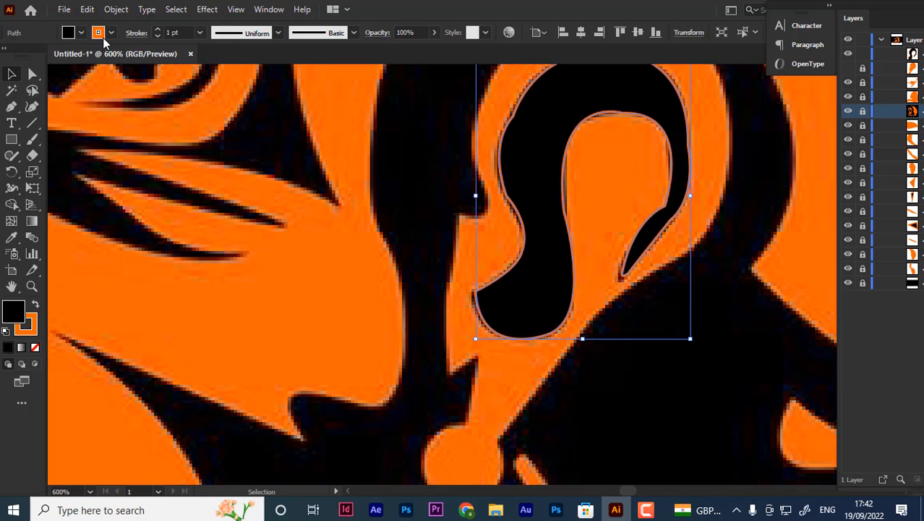
{"action": "left_click", "coordinate": [112, 33]}
{"action": "left_click", "coordinate": [6, 60]}
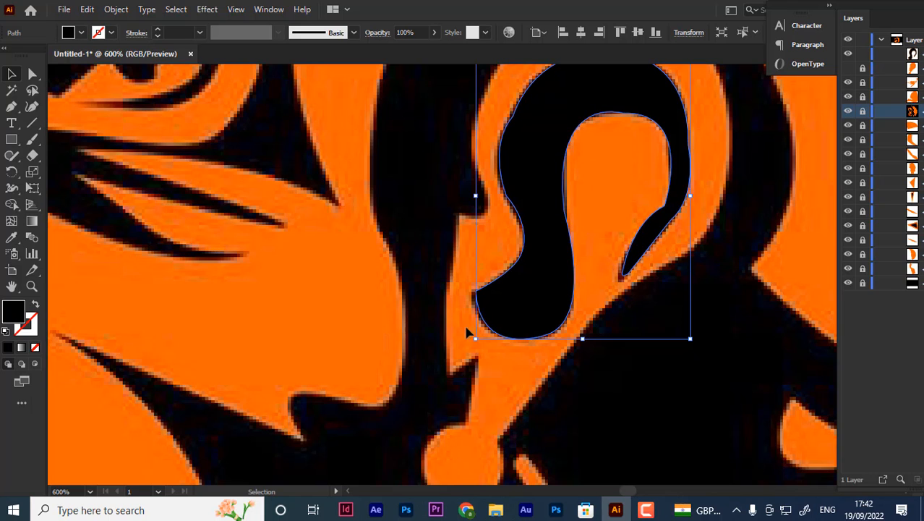
- Show the hidden ear outline's sublayer and hide the reference image to review the traced shapes on the whole artboard
{"action": "key", "text": "ctrl+minus"}
{"action": "key", "text": "ctrl+minus"}
{"action": "key", "text": "ctrl+minus"}
{"action": "key", "text": "ctrl+minus"}
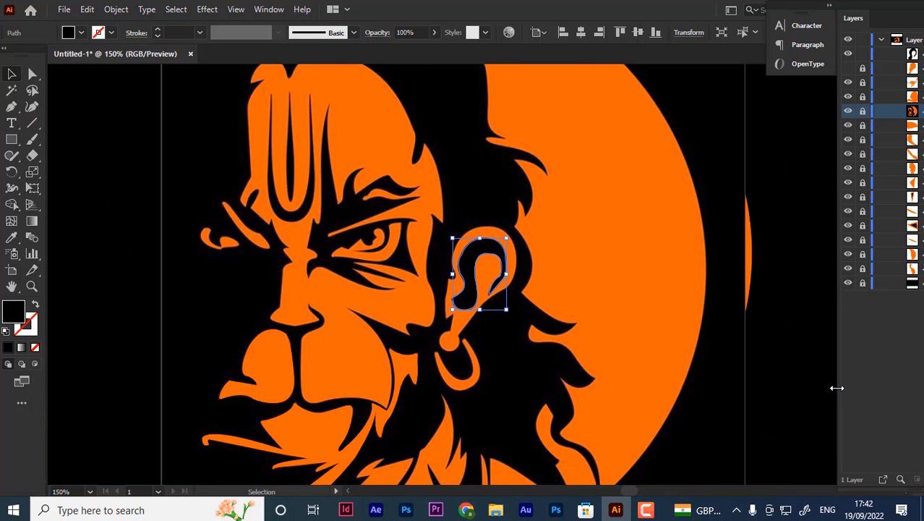
{"action": "left_click", "coordinate": [852, 69]}
{"action": "left_click", "coordinate": [847, 111]}
{"action": "left_click", "coordinate": [648, 322]}
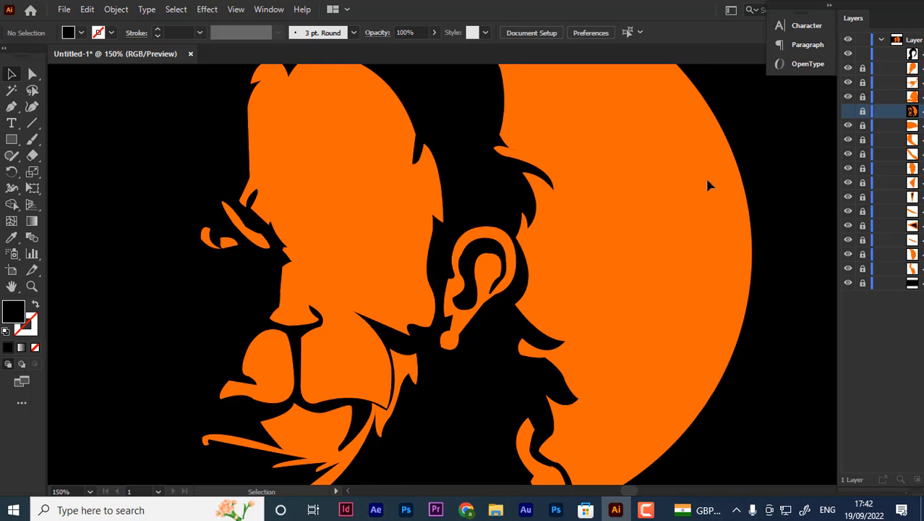
{"action": "scroll", "coordinate": [703, 179], "scroll_direction": "down", "scroll_amount": 3}
{"action": "scroll", "coordinate": [663, 173], "scroll_direction": "up", "scroll_amount": 5}
{"action": "scroll", "coordinate": [665, 172], "scroll_direction": "down", "scroll_amount": 2}
{"action": "key", "text": "ctrl+="}
{"action": "key", "text": "ctrl+-"}
{"action": "key", "text": "ctrl+-"}
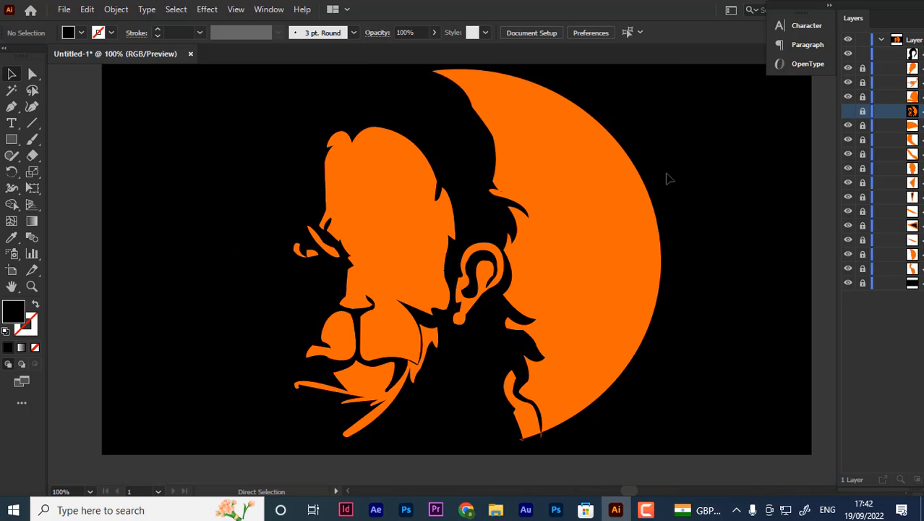
- Show the reference image again and move its sublayer to the top of the layer stack, above all traced shapes
{"action": "left_click", "coordinate": [848, 112]}
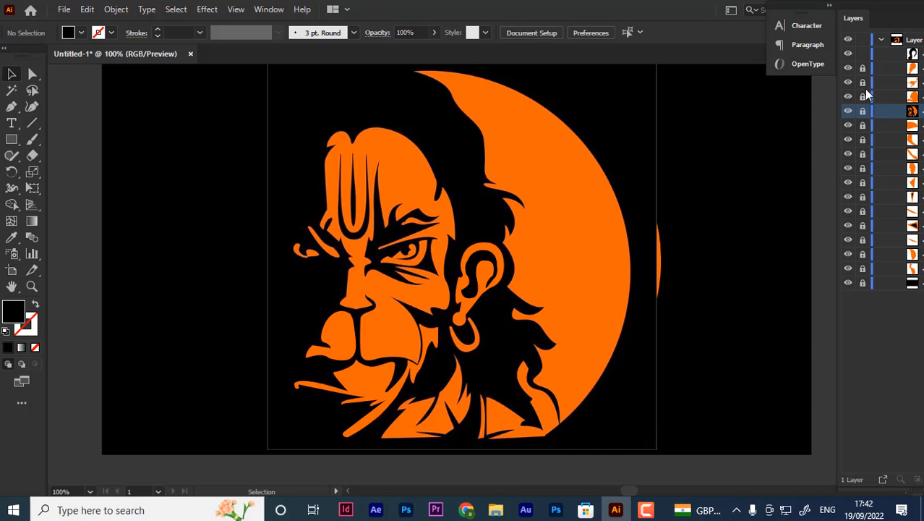
{"action": "left_click_drag", "start_coordinate": [848, 55], "coordinate": [849, 98]}
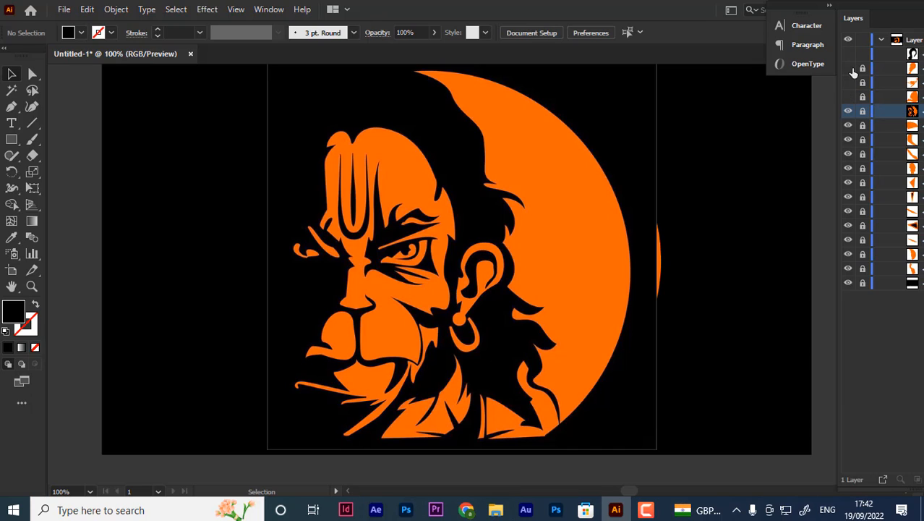
{"action": "left_click_drag", "start_coordinate": [848, 55], "coordinate": [848, 104]}
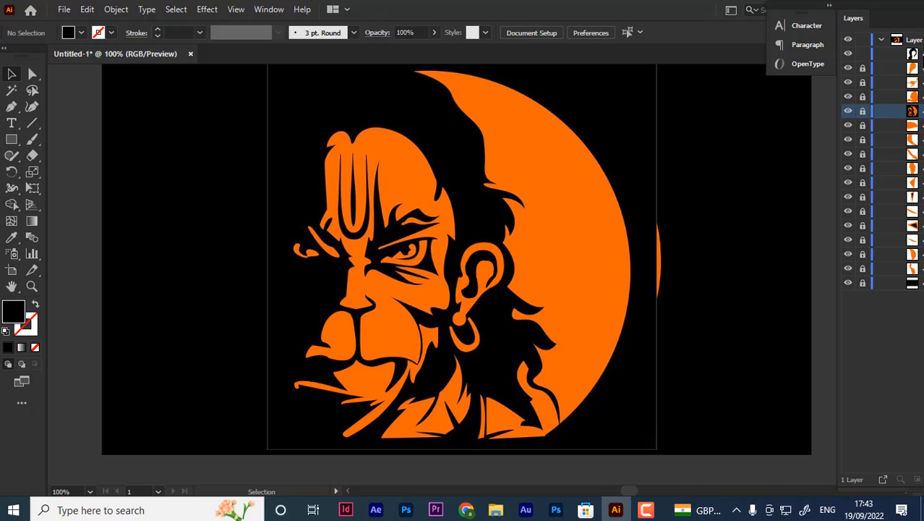
{"action": "left_click", "coordinate": [921, 57]}
{"action": "left_click", "coordinate": [921, 112]}
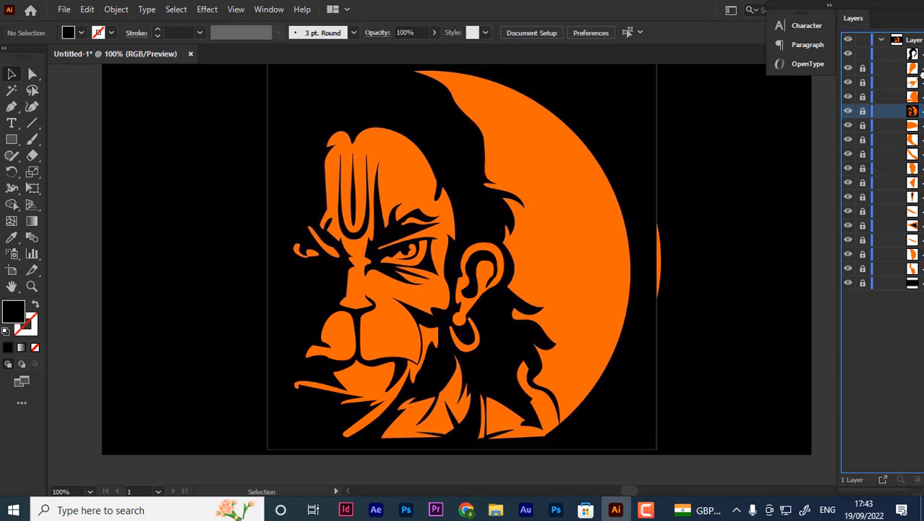
{"action": "left_click_drag", "start_coordinate": [921, 112], "coordinate": [921, 55]}
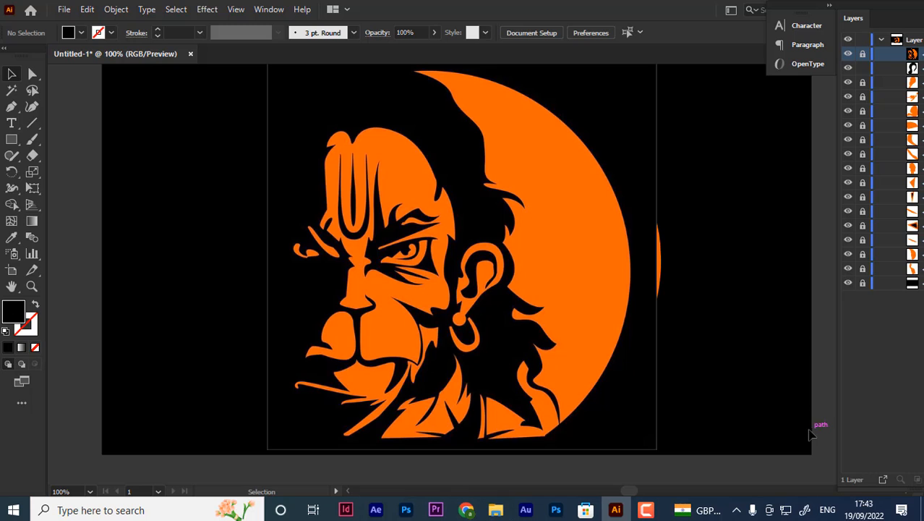
- Trace the outer edge of the hoop earring with the Pen tool, swapping fill and stroke so the reference stays visible
{"action": "key", "text": "ctrl+equal"}
{"action": "key", "text": "ctrl+equal"}
{"action": "key", "text": "ctrl+equal"}
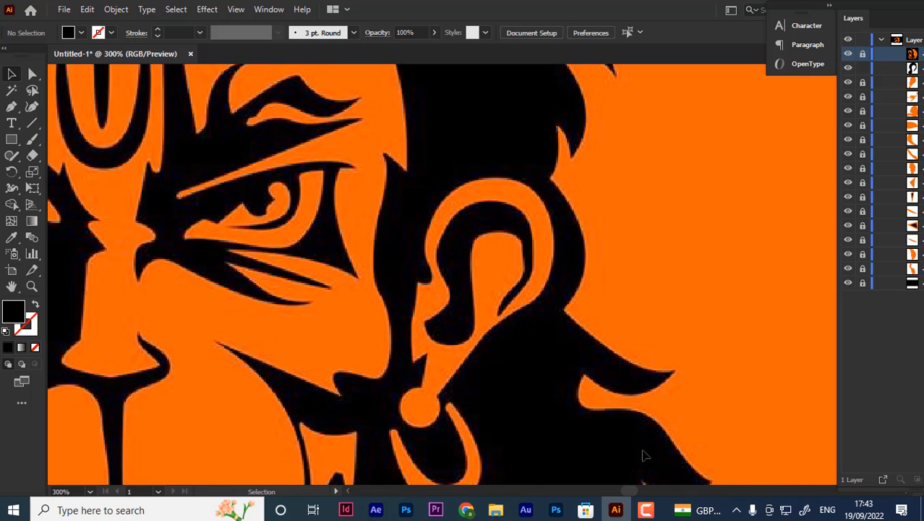
{"action": "scroll", "coordinate": [557, 341], "scroll_direction": "down", "scroll_amount": 3}
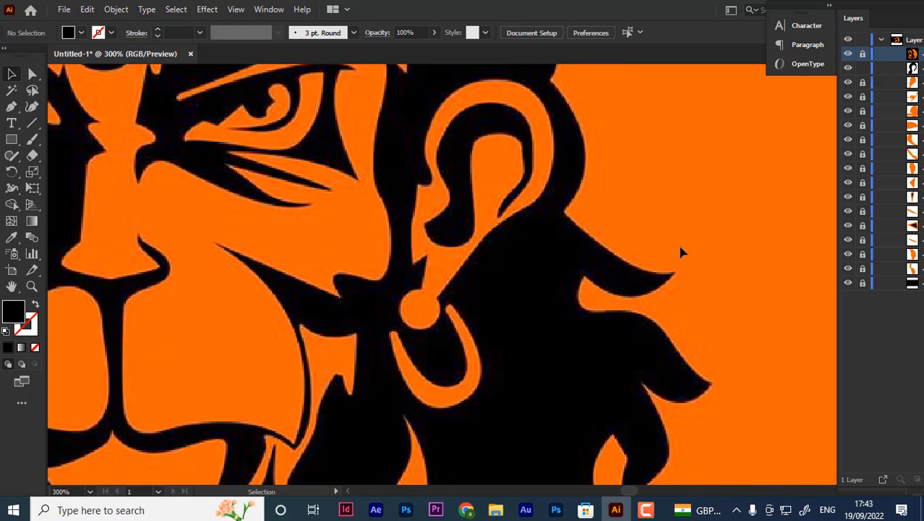
{"action": "scroll", "coordinate": [648, 134], "scroll_direction": "down", "scroll_amount": 1}
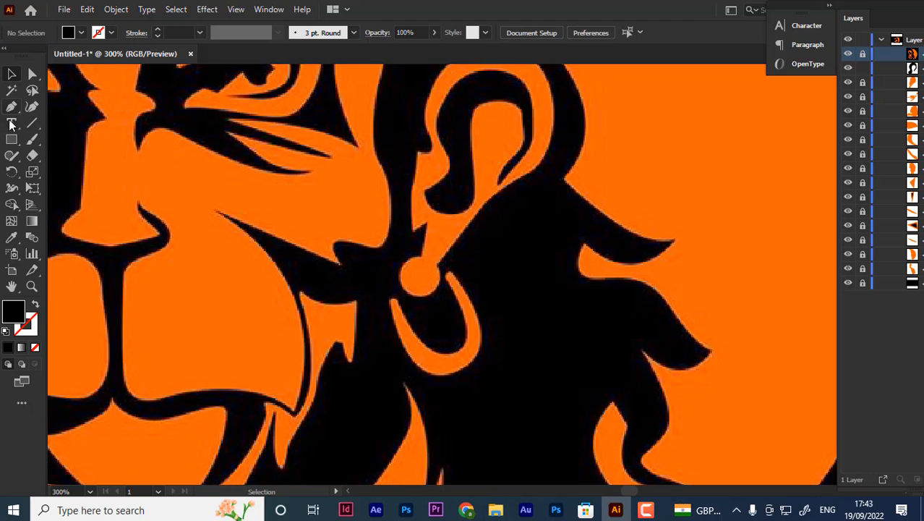
{"action": "left_click", "coordinate": [12, 109]}
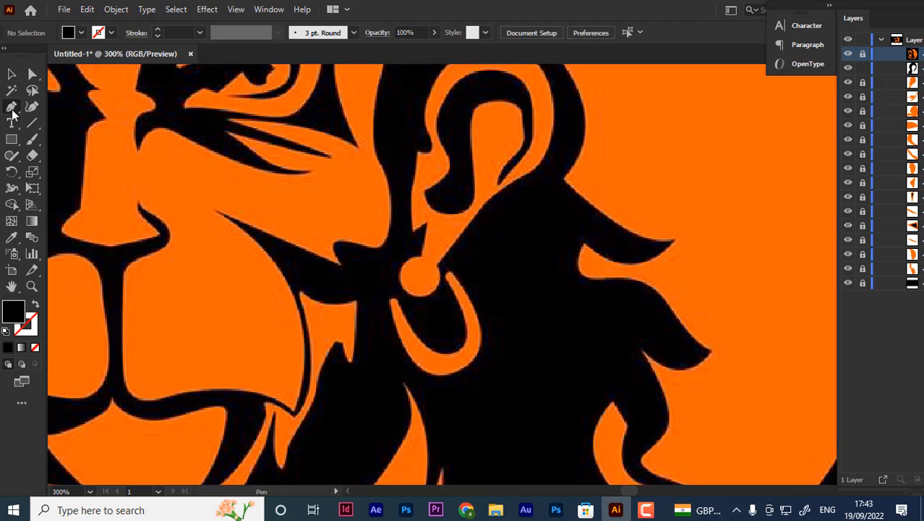
{"action": "left_click", "coordinate": [391, 299]}
{"action": "left_click_drag", "start_coordinate": [439, 374], "coordinate": [480, 380]}
{"action": "left_click", "coordinate": [438, 375]}
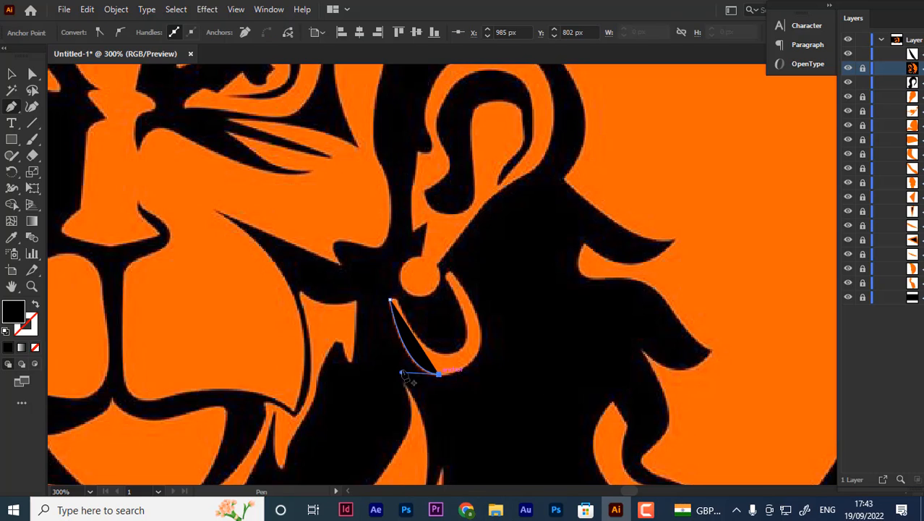
{"action": "left_click", "coordinate": [35, 307]}
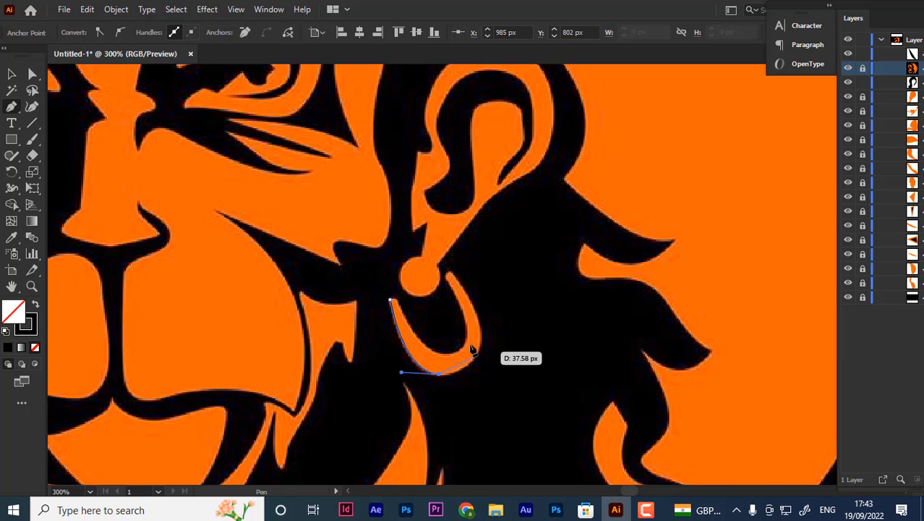
{"action": "left_click_drag", "start_coordinate": [480, 326], "coordinate": [426, 248]}
{"action": "left_click", "coordinate": [480, 326]}
{"action": "left_click", "coordinate": [449, 270]}
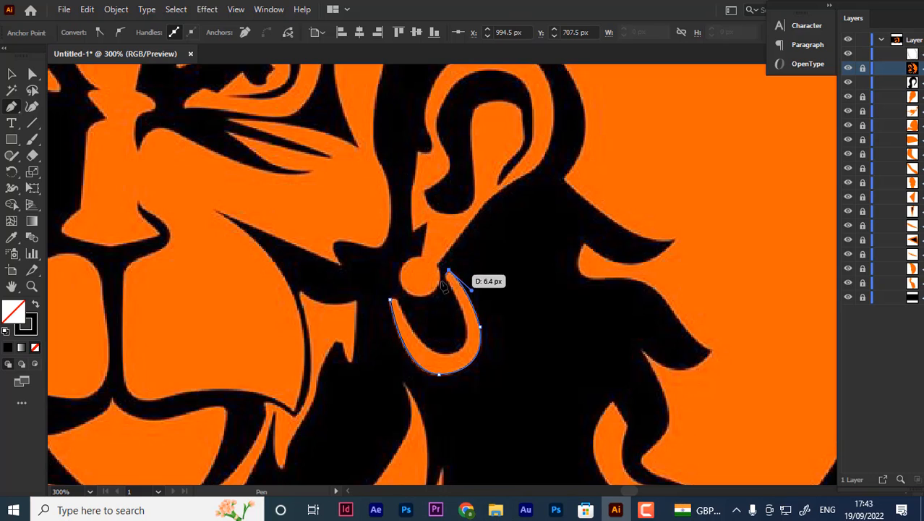
- Trace the inner edge of the hoop earring back to its left tip and close the path
{"action": "left_click_drag", "start_coordinate": [446, 279], "coordinate": [449, 288]}
{"action": "left_click_drag", "start_coordinate": [462, 340], "coordinate": [437, 358]}
{"action": "left_click", "coordinate": [460, 347]}
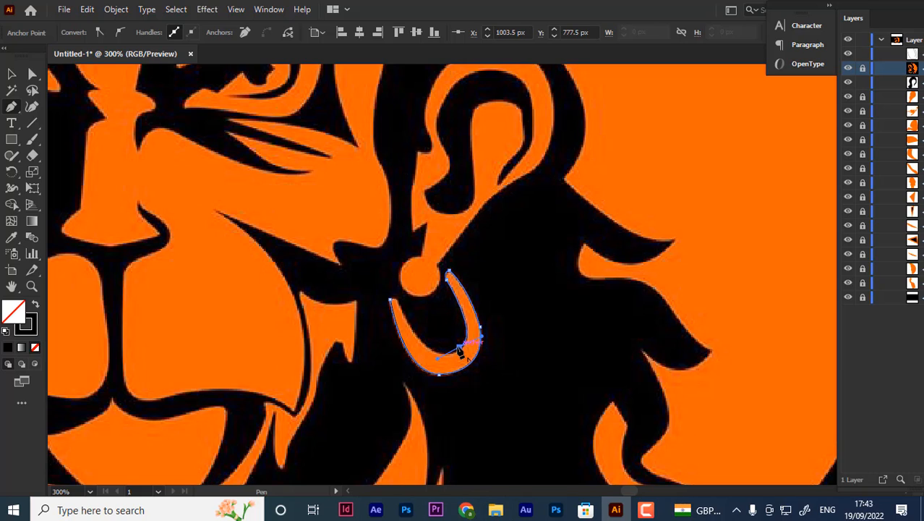
{"action": "left_click_drag", "start_coordinate": [392, 299], "coordinate": [355, 216]}
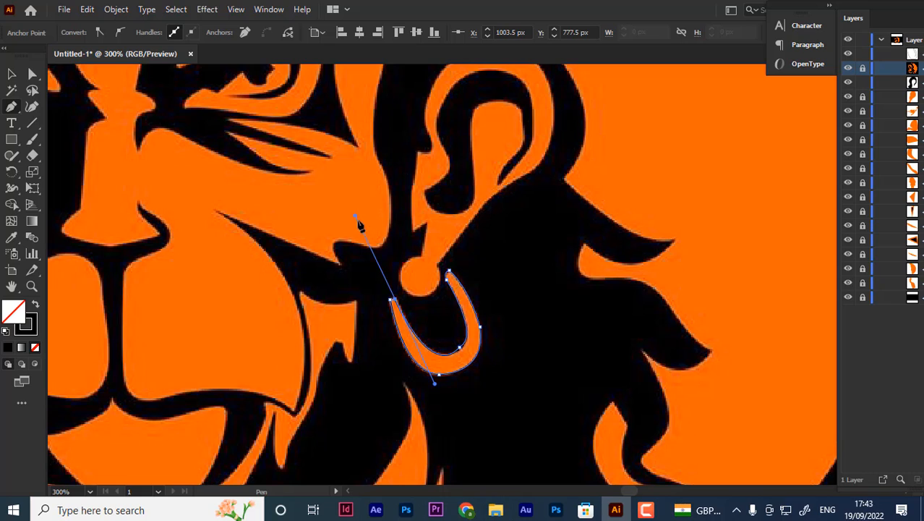
{"action": "left_click", "coordinate": [395, 299]}
{"action": "left_click_drag", "start_coordinate": [390, 299], "coordinate": [387, 310]}
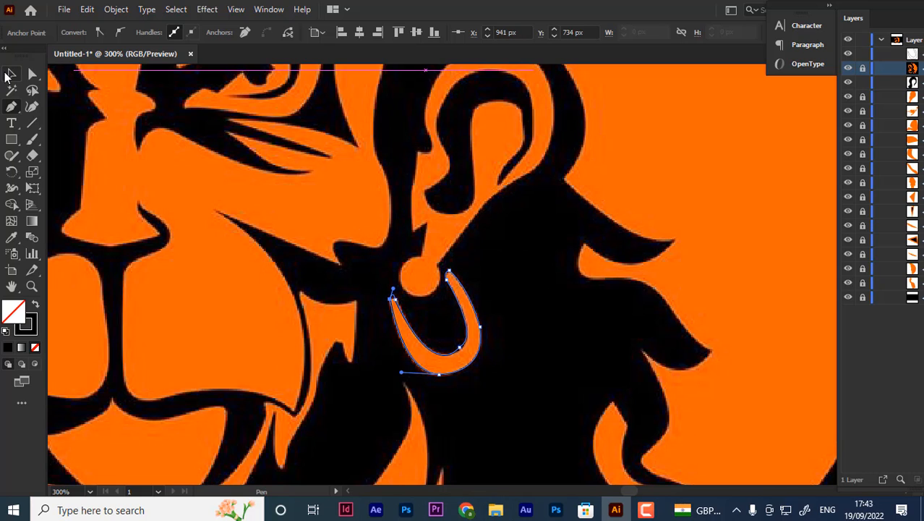
- Fill the closed hoop earring shape with the reference's orange using the Eyedropper, leaving it without a stroke
{"action": "left_click", "coordinate": [11, 74]}
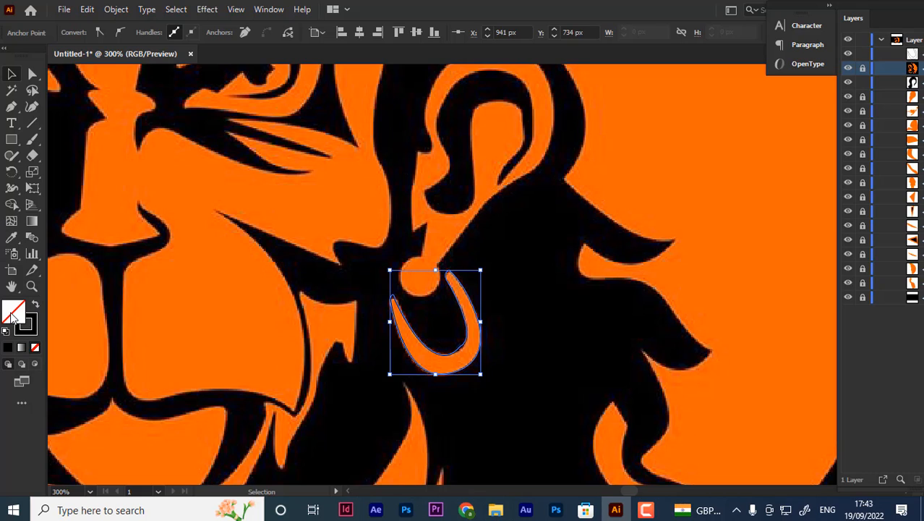
{"action": "left_click", "coordinate": [11, 240]}
{"action": "left_click", "coordinate": [266, 313]}
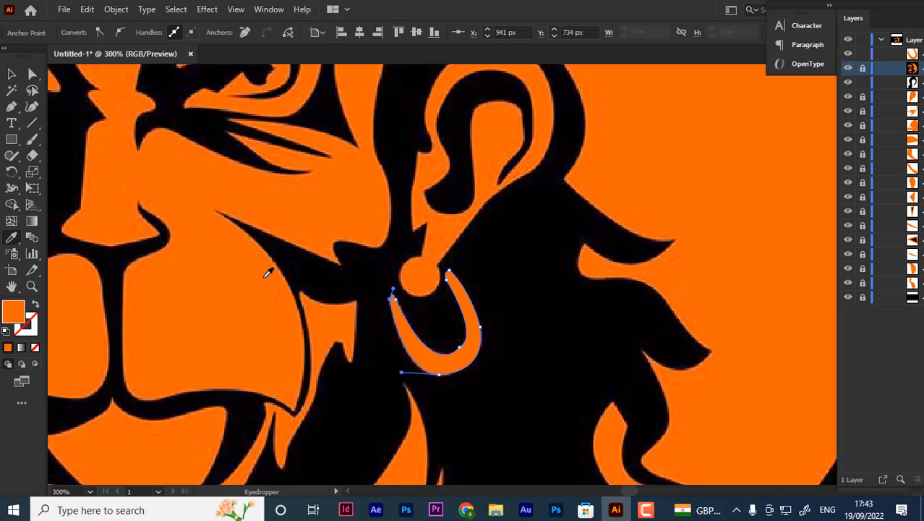
{"action": "left_click", "coordinate": [12, 73]}
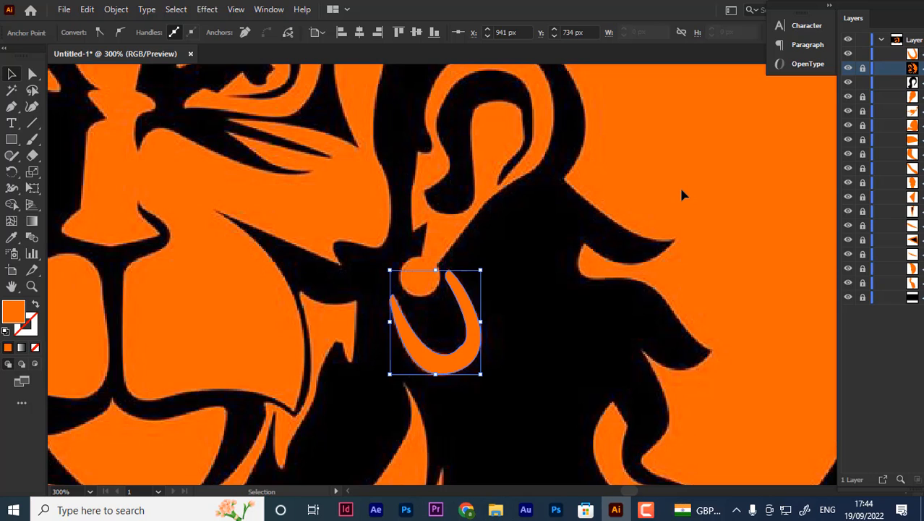
- Lock the sublayers of the hoop earring and the ear shape
{"action": "key", "text": "ctrl+minus"}
{"action": "key", "text": "ctrl+minus"}
{"action": "key", "text": "v"}
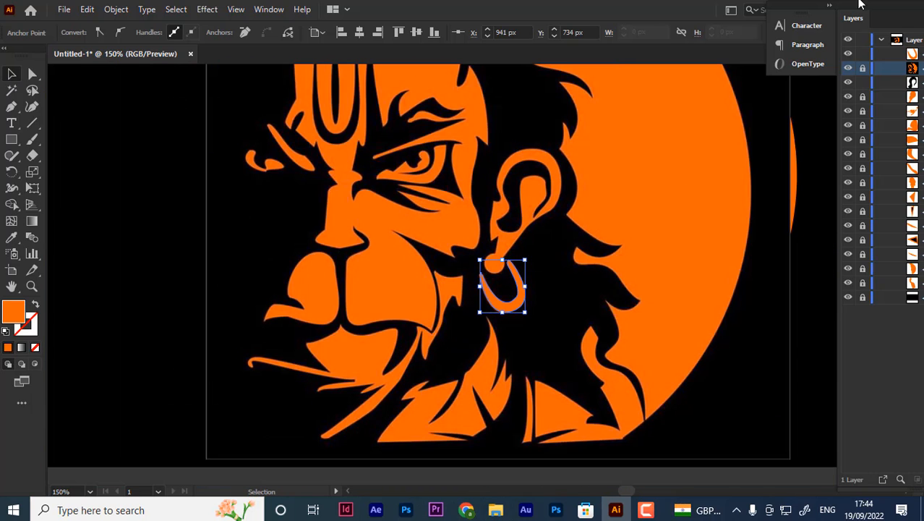
{"action": "left_click_drag", "start_coordinate": [862, 54], "coordinate": [862, 83]}
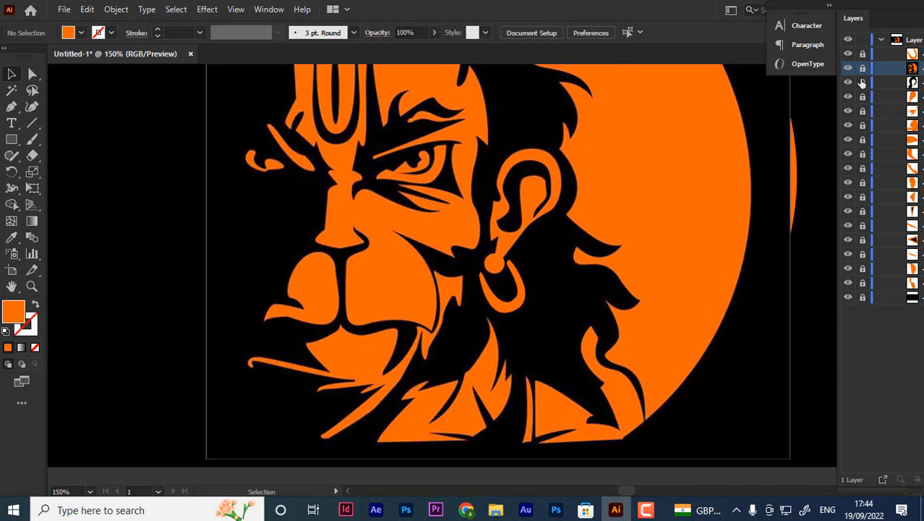
- Hide the reference image and review the traced shapes on the whole artboard
{"action": "left_click", "coordinate": [848, 68]}
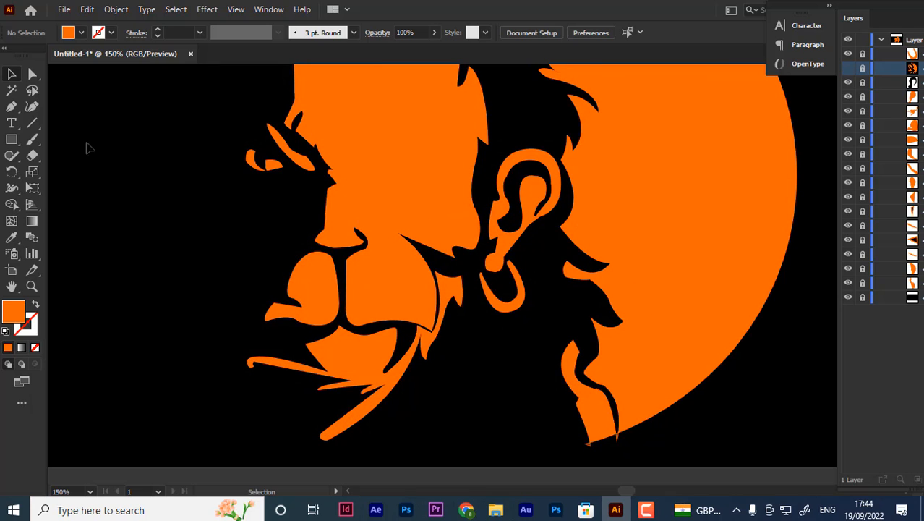
{"action": "key", "text": "ctrl+minus"}
{"action": "key", "text": "ctrl+minus"}
{"action": "key", "text": "ctrl+minus"}
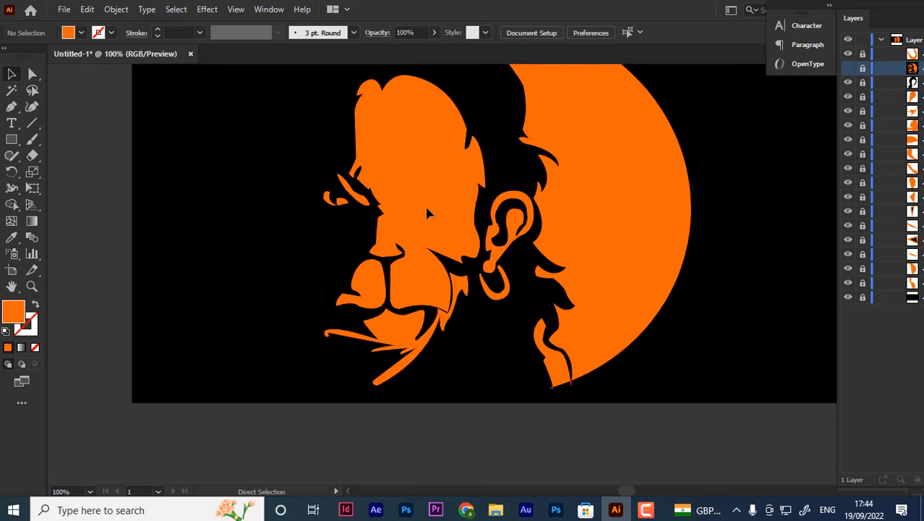
{"action": "key", "text": "ctrl+plus"}
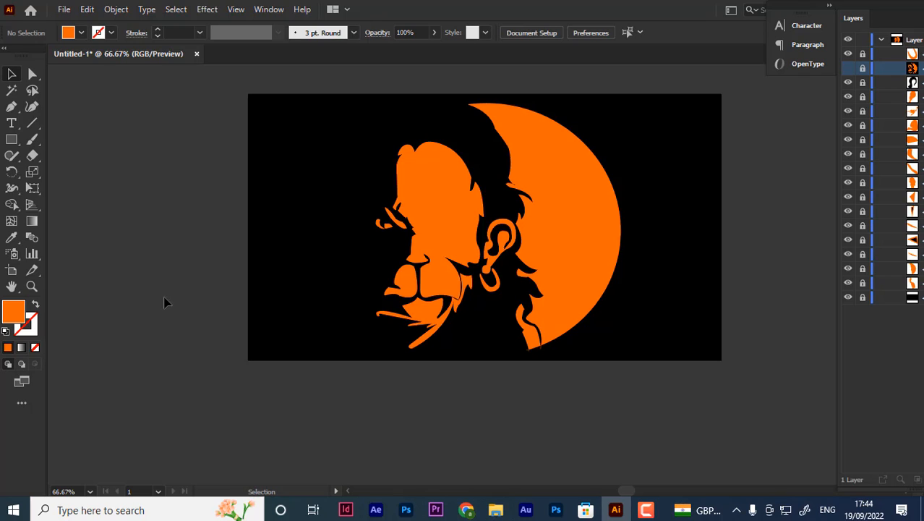
- Move the reference image's sublayer to the top of the layer stack and show it again
{"action": "left_click_drag", "start_coordinate": [921, 74], "coordinate": [840, 46]}
{"action": "left_click", "coordinate": [847, 55]}
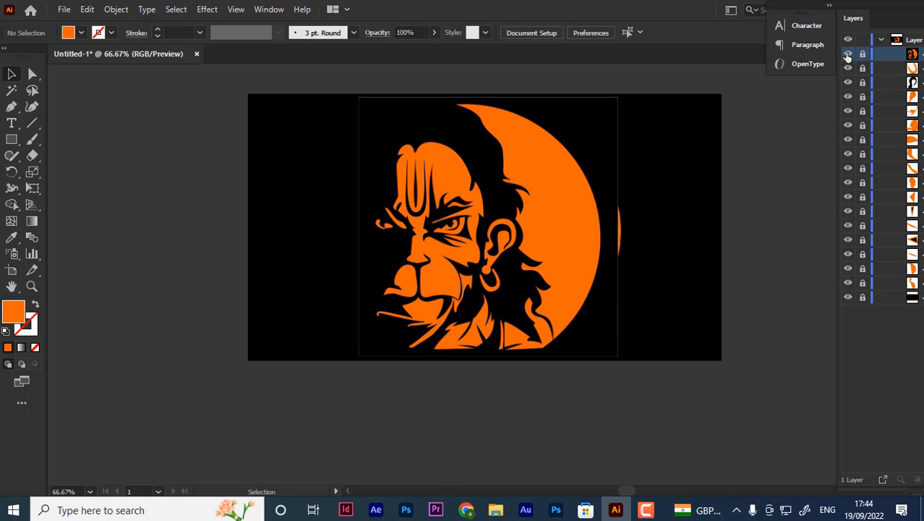
{"action": "key", "text": "ctrl+="}
{"action": "key", "text": "ctrl+="}
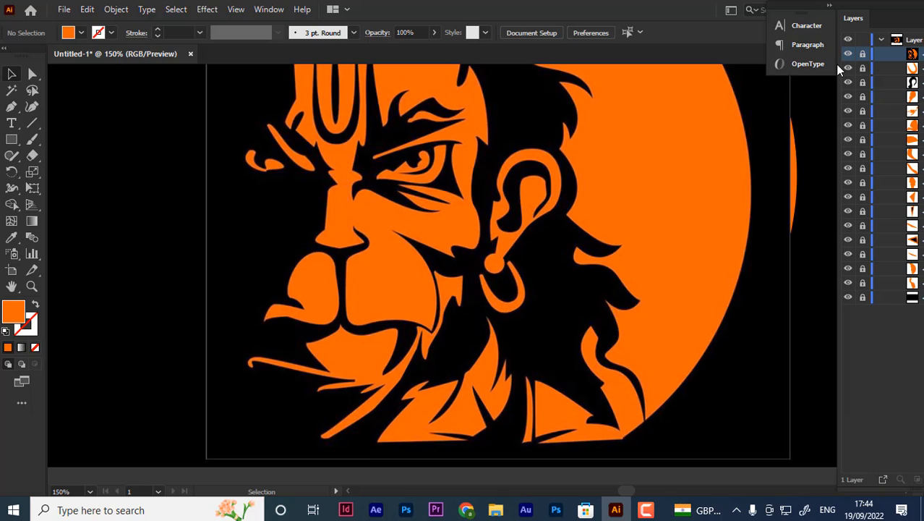
{"action": "scroll", "coordinate": [576, 264], "scroll_direction": "down", "scroll_amount": 3}
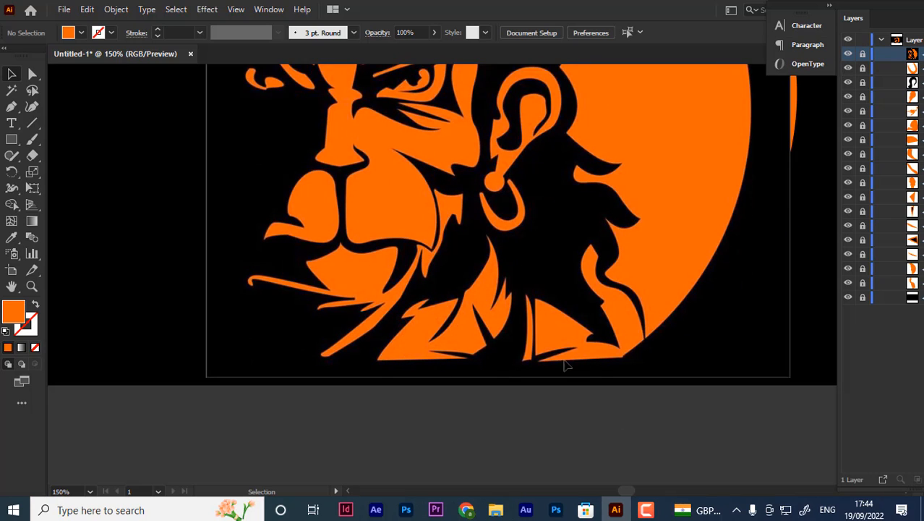
- Toggle the reference image's visibility to compare the untraced neck area with the traced shapes
{"action": "left_click", "coordinate": [848, 54]}
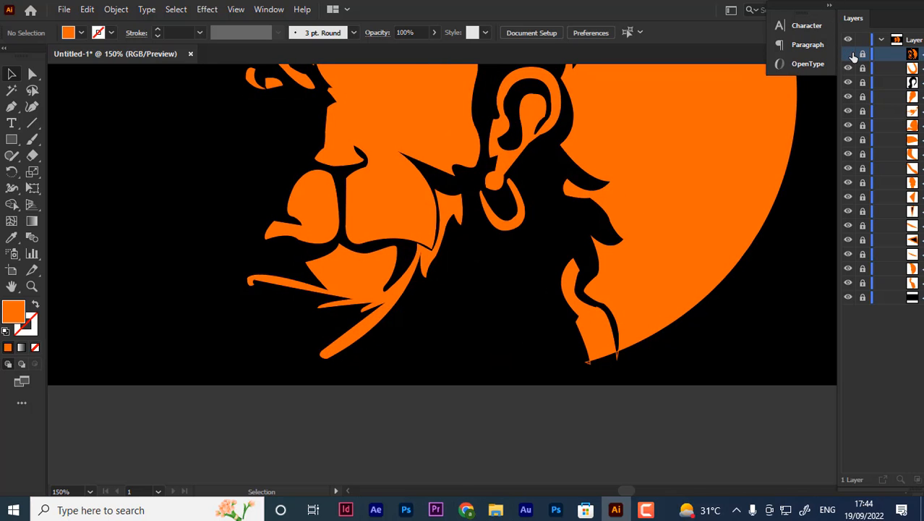
{"action": "left_click", "coordinate": [848, 54]}
{"action": "left_click", "coordinate": [848, 54]}
{"action": "left_click", "coordinate": [848, 54]}
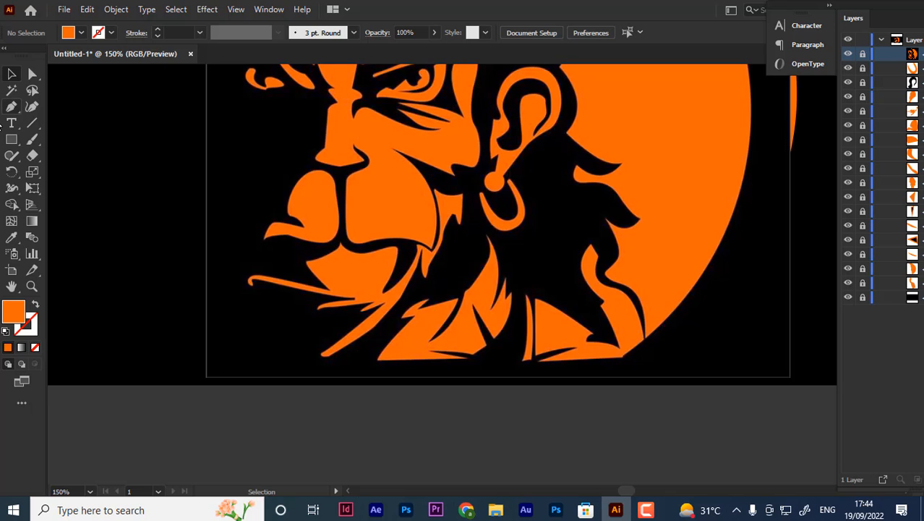
- Start a Pen path at the tuft tip of the orange neck shape below the jaw, tracing its left side and bottom edge
{"action": "left_click", "coordinate": [12, 107]}
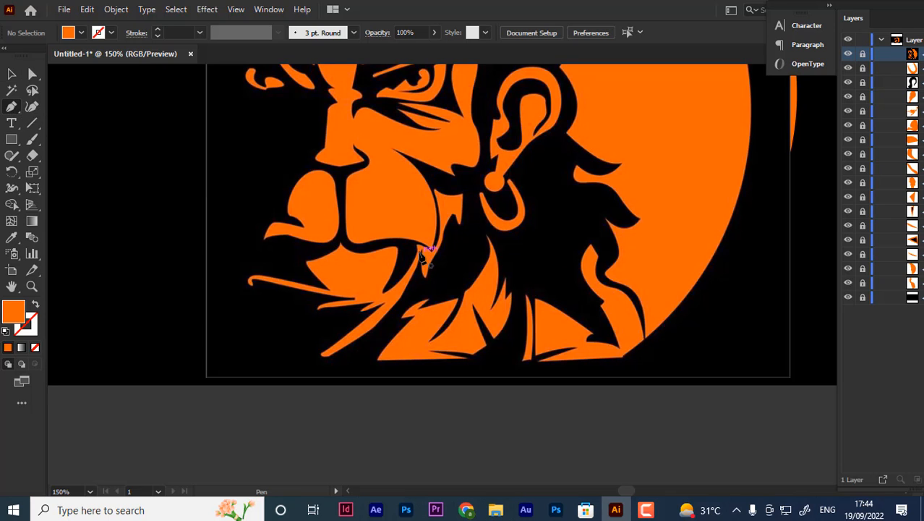
{"action": "key", "text": "ctrl+plus"}
{"action": "key", "text": "ctrl+plus"}
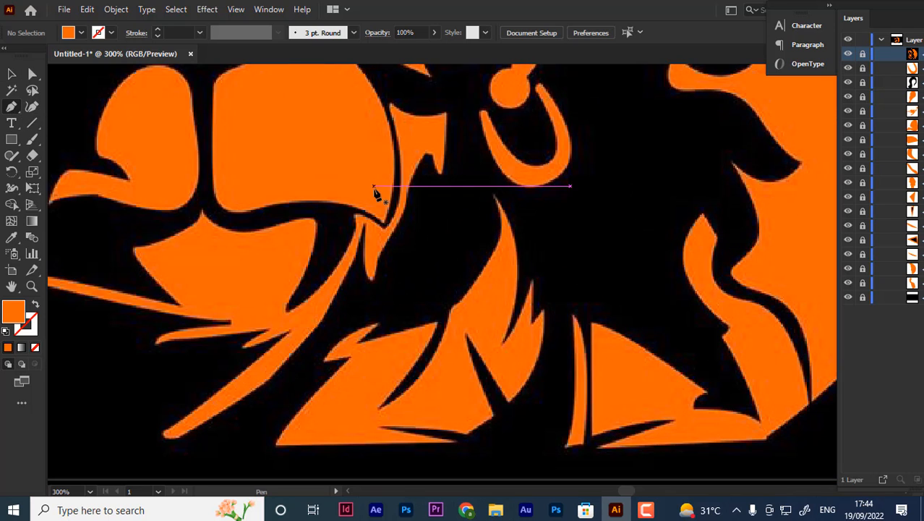
{"action": "scroll", "coordinate": [361, 354], "scroll_direction": "down", "scroll_amount": 2}
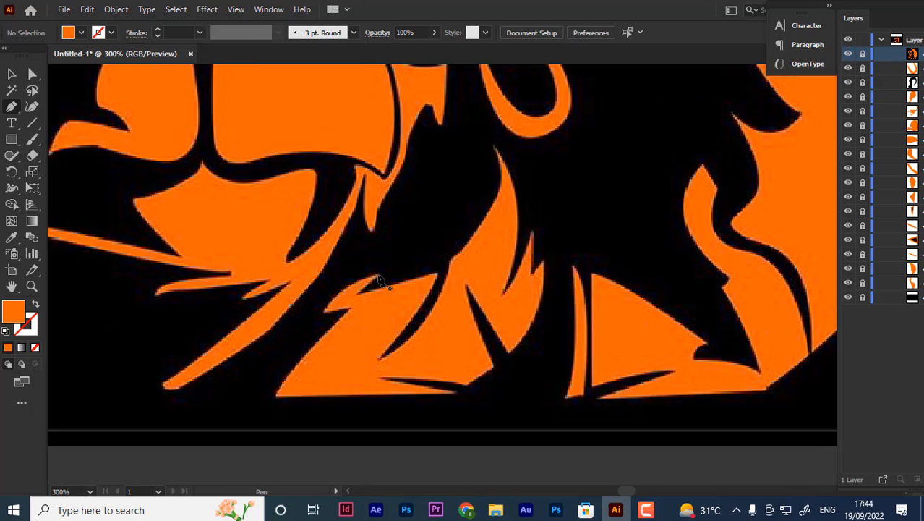
{"action": "left_click", "coordinate": [378, 277]}
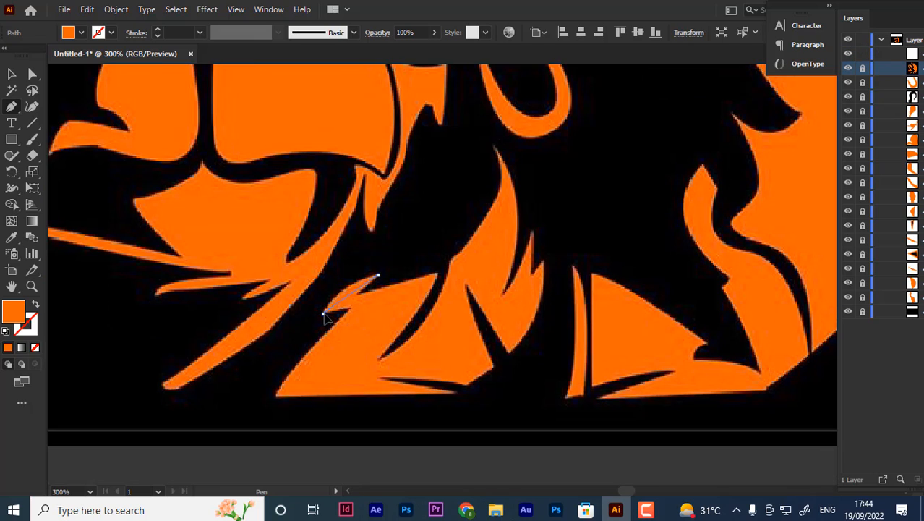
{"action": "left_click_drag", "start_coordinate": [325, 297], "coordinate": [308, 349]}
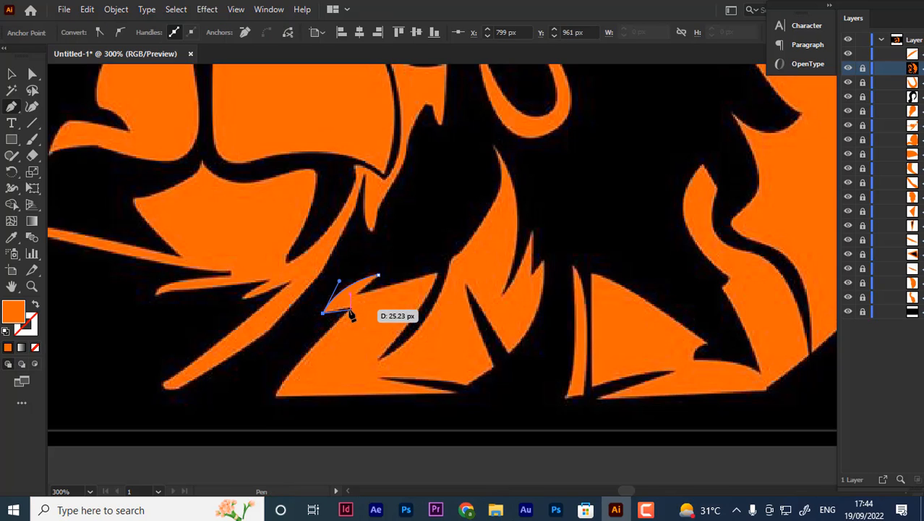
{"action": "left_click", "coordinate": [350, 308]}
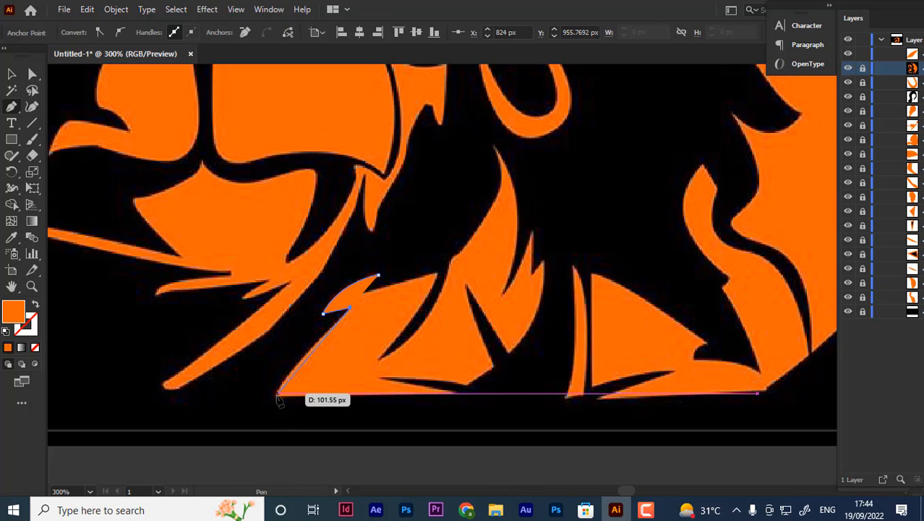
{"action": "left_click", "coordinate": [277, 399]}
{"action": "mouse_move", "coordinate": [277, 403]}
{"action": "left_mouse_down"}
{"action": "mouse_move", "coordinate": [276, 430]}
{"action": "mouse_move", "coordinate": [276, 418]}
{"action": "left_mouse_up"}
{"action": "left_click", "coordinate": [276, 398]}
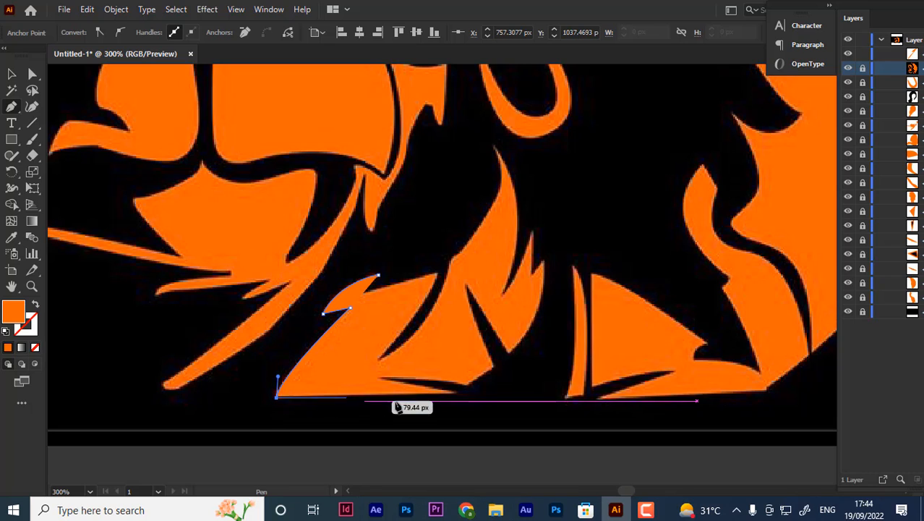
{"action": "left_click", "coordinate": [456, 393]}
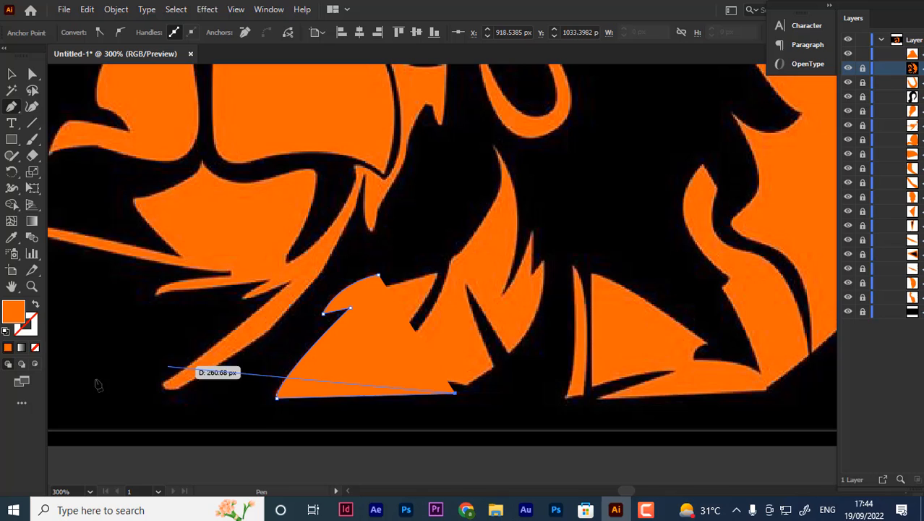
- Swap fill and stroke to show the neck path as an outline, and trace around the bottom slit and V-notch to the right tuft's lower point
{"action": "left_click", "coordinate": [35, 304]}
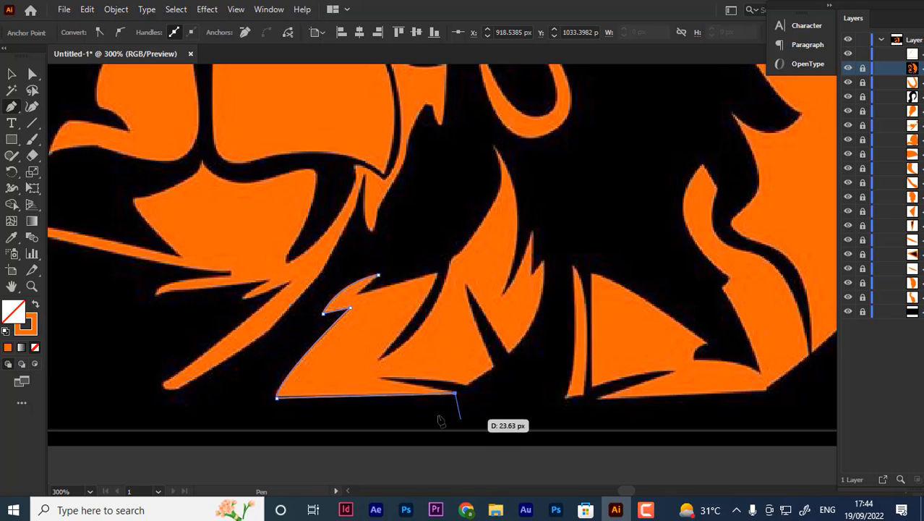
{"action": "left_click", "coordinate": [385, 377]}
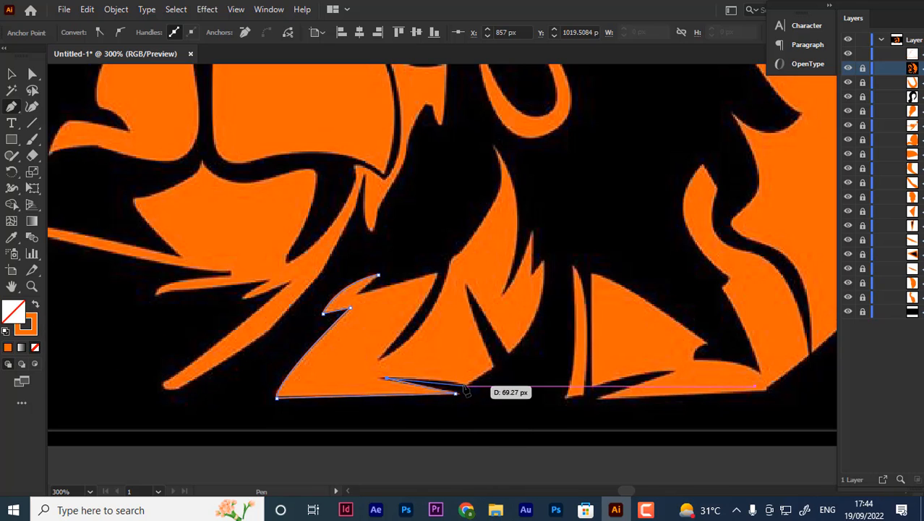
{"action": "left_click", "coordinate": [463, 385]}
{"action": "left_click", "coordinate": [493, 367]}
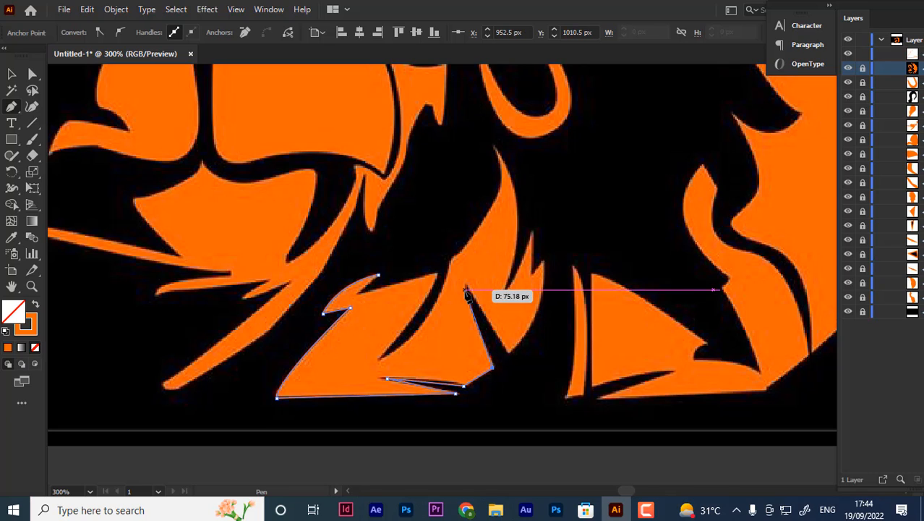
{"action": "left_click", "coordinate": [467, 287]}
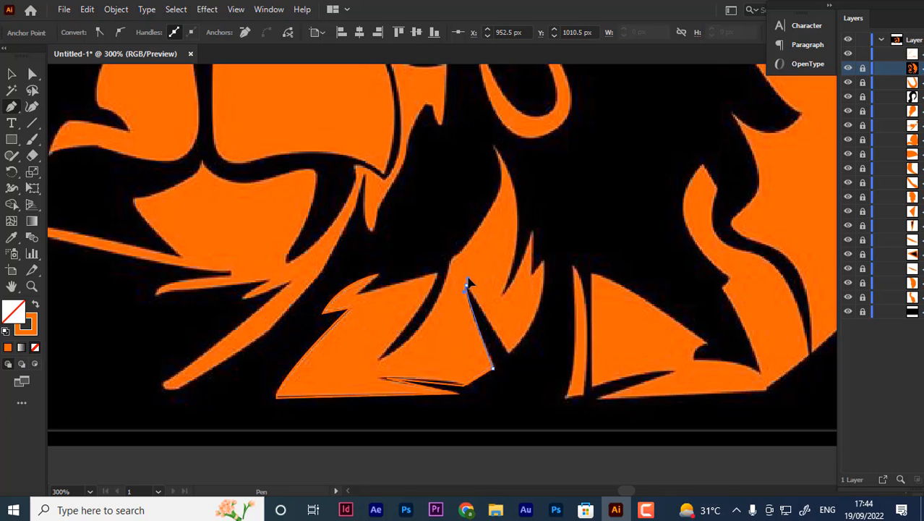
{"action": "left_click", "coordinate": [508, 354]}
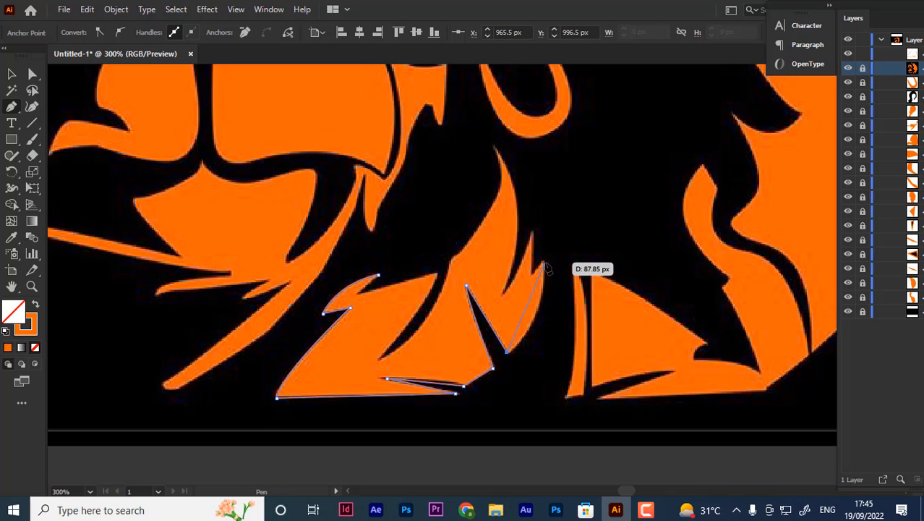
- Continue the neck path up the right tuft's curved outer edge, around its small notch and pointed tip, and down to the inner crease
{"action": "left_click_drag", "start_coordinate": [544, 262], "coordinate": [542, 190]}
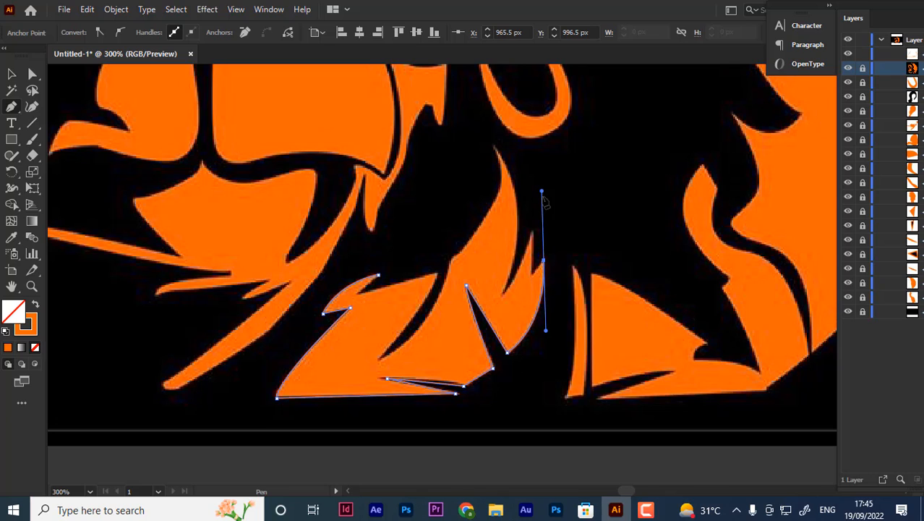
{"action": "left_click", "coordinate": [543, 261]}
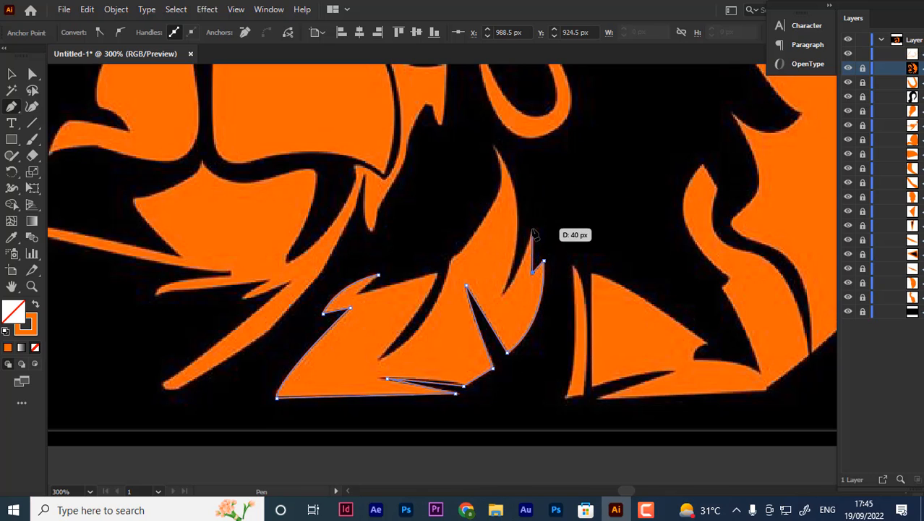
{"action": "left_click", "coordinate": [533, 229]}
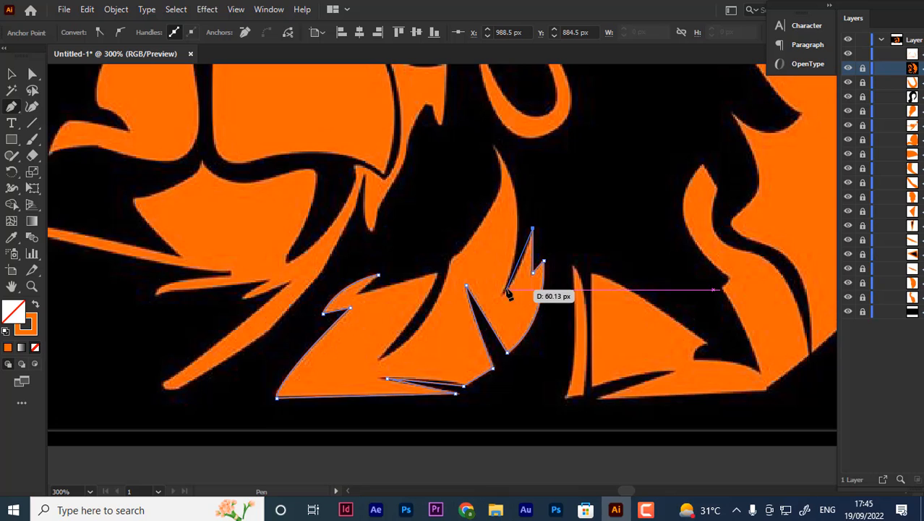
{"action": "left_click", "coordinate": [504, 291]}
{"action": "left_click_drag", "start_coordinate": [492, 301], "coordinate": [492, 302]}
- Trace the tall flame-shaped spike of the neck shape, curving up to its tip and back down its left side
{"action": "scroll", "coordinate": [507, 288], "scroll_direction": "up", "scroll_amount": 2}
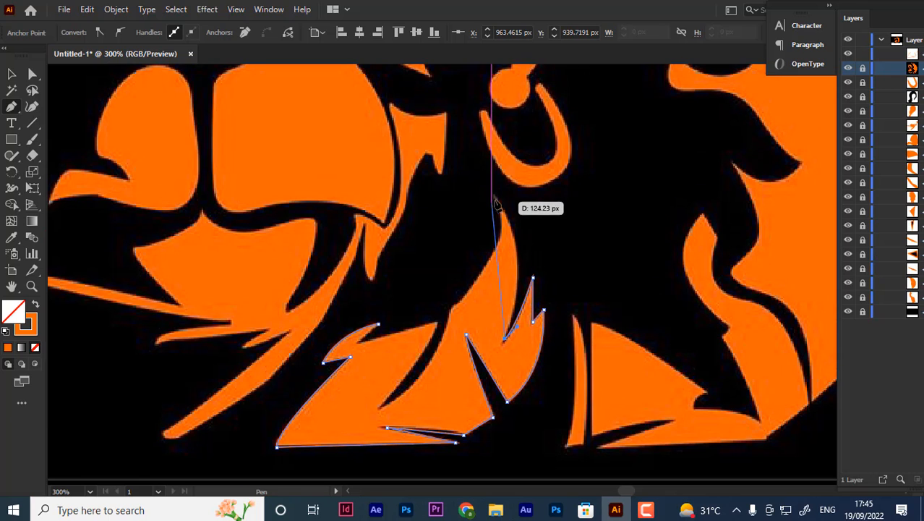
{"action": "left_click_drag", "start_coordinate": [497, 196], "coordinate": [457, 141]}
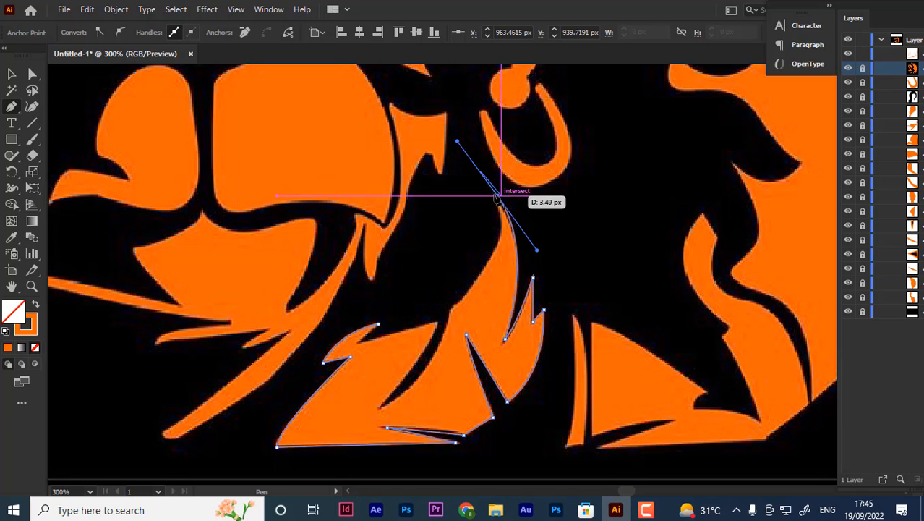
{"action": "left_click", "coordinate": [497, 196]}
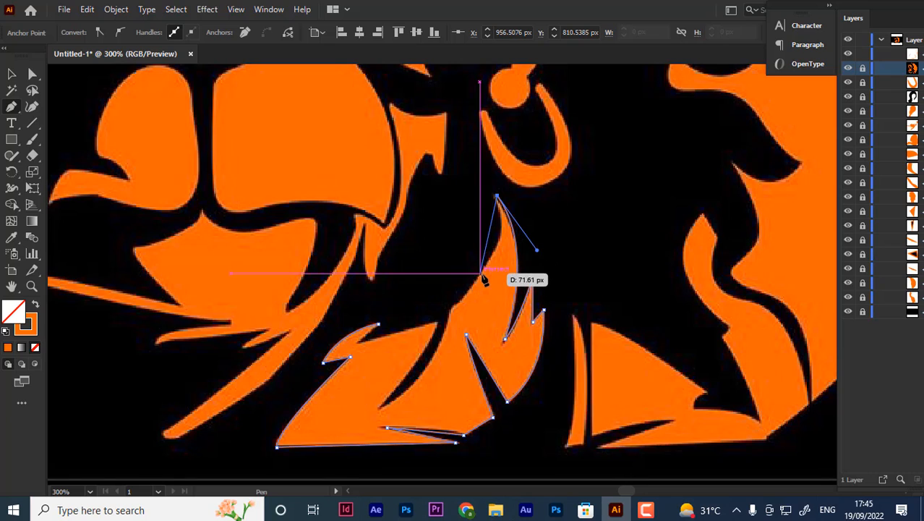
{"action": "left_click_drag", "start_coordinate": [481, 269], "coordinate": [443, 323]}
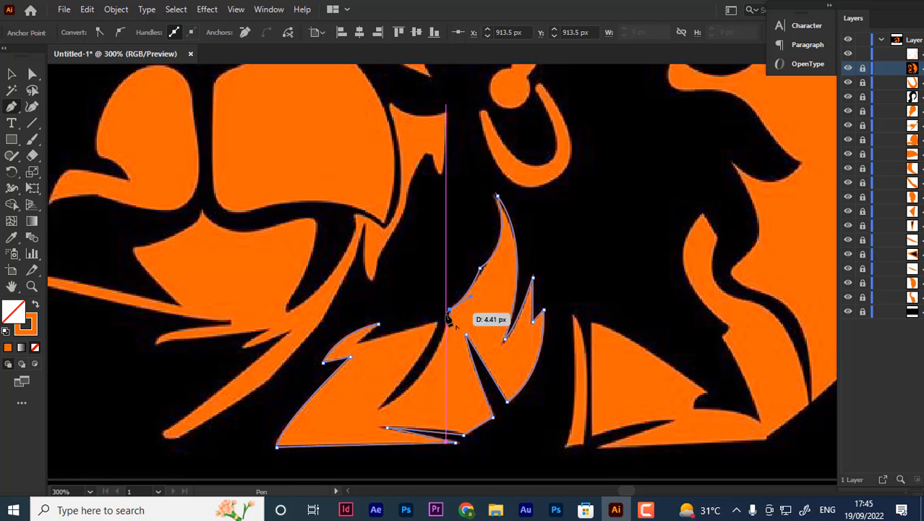
- Trace the curved central slit and the upper-left edge of the neck shape, closing the path at the starting tuft tip
{"action": "scroll", "coordinate": [441, 358], "scroll_direction": "down", "scroll_amount": 2}
{"action": "left_click_drag", "start_coordinate": [379, 358], "coordinate": [329, 372]}
{"action": "left_click", "coordinate": [380, 358]}
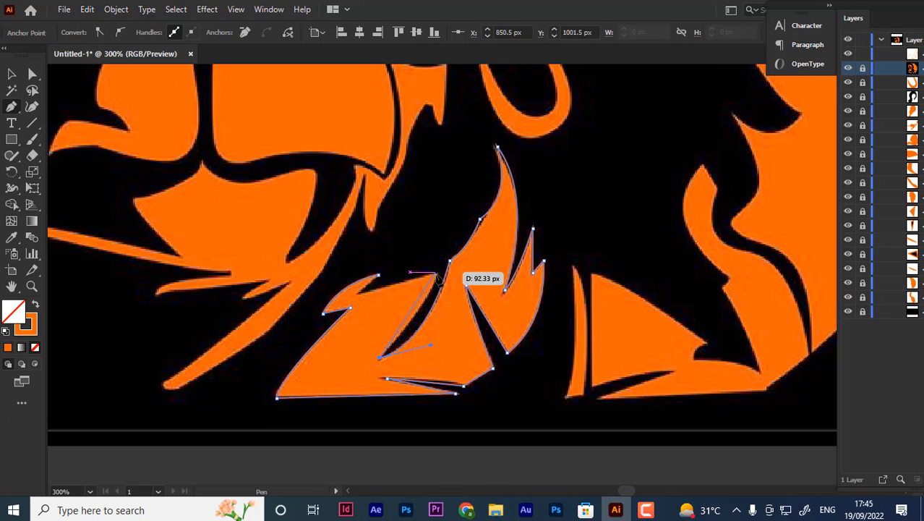
{"action": "mouse_move", "coordinate": [437, 273]}
{"action": "left_mouse_down"}
{"action": "mouse_move", "coordinate": [439, 250]}
{"action": "mouse_move", "coordinate": [438, 269]}
{"action": "left_mouse_up"}
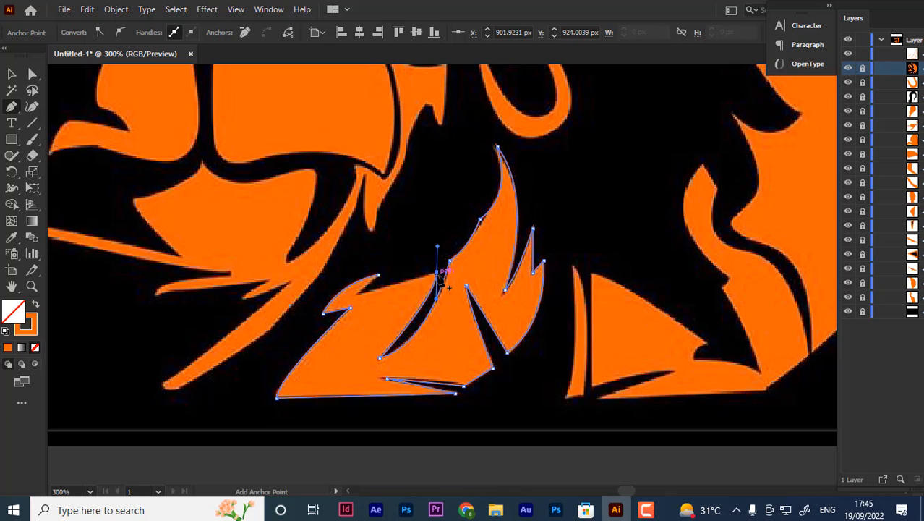
{"action": "left_click", "coordinate": [437, 273]}
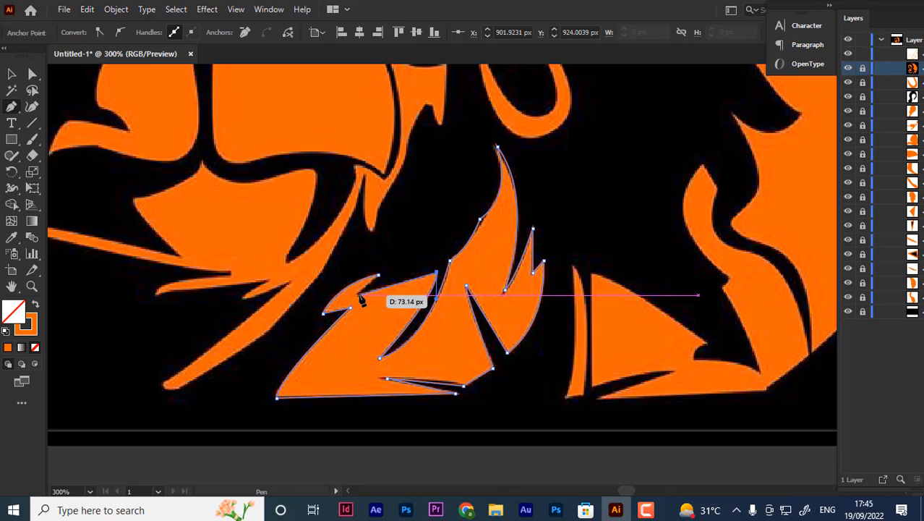
{"action": "left_click", "coordinate": [360, 292]}
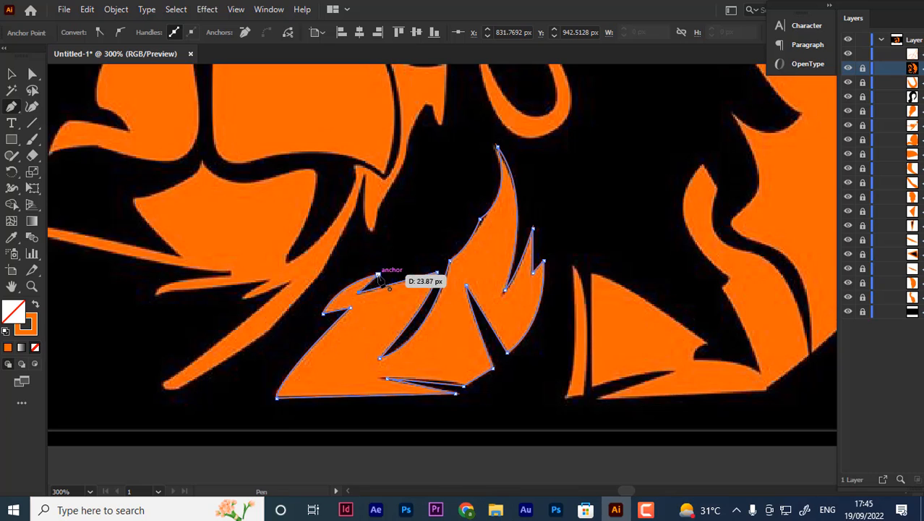
{"action": "left_click", "coordinate": [378, 274]}
- Swap stroke and fill to make the closed neck shape solid orange without a stroke, and deselect it
{"action": "left_click", "coordinate": [12, 75]}
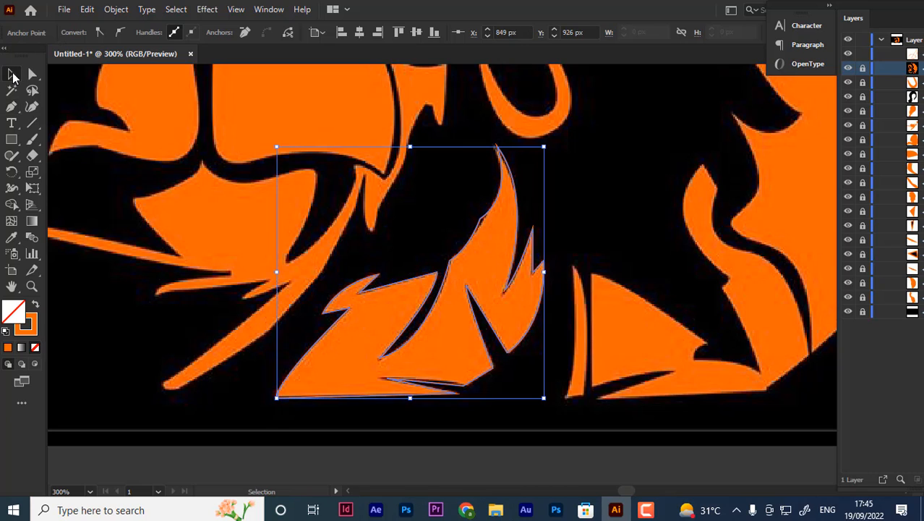
{"action": "left_click", "coordinate": [34, 307]}
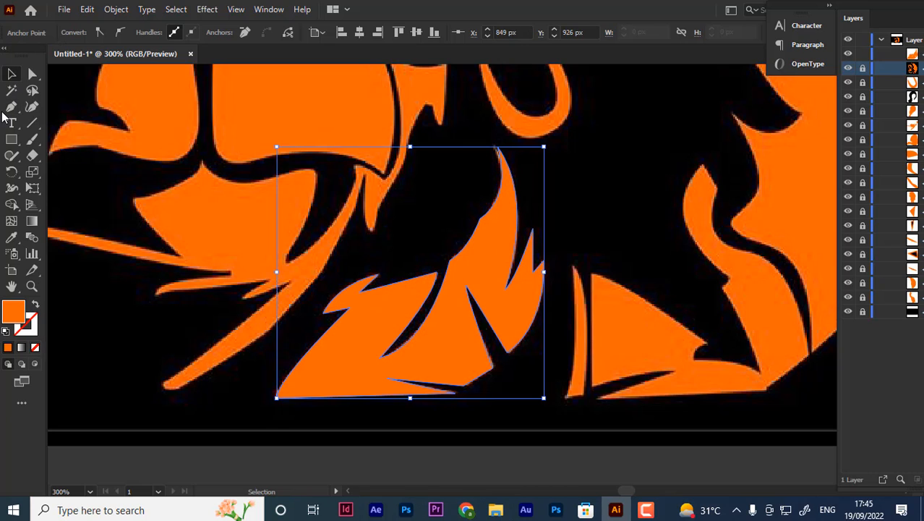
{"action": "left_click", "coordinate": [64, 317]}
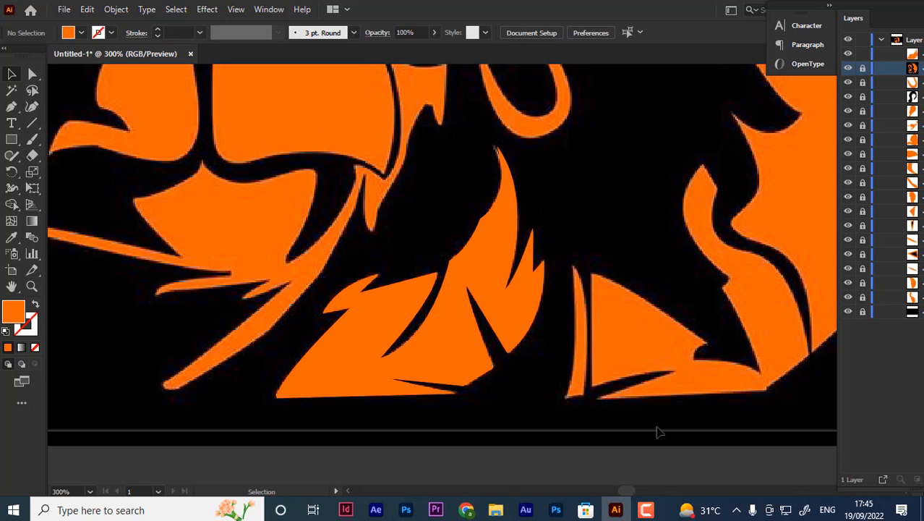
- Trace the thin vertical orange sliver beside the neck shape with the Pen tool as a closed, curved path, and deselect it
{"action": "left_click_drag", "start_coordinate": [625, 490], "coordinate": [631, 491]}
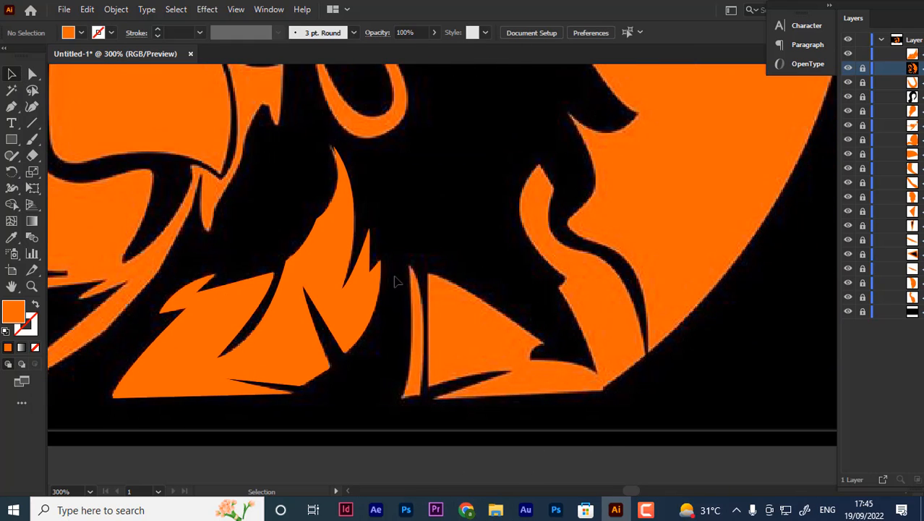
{"action": "scroll", "coordinate": [401, 282], "scroll_direction": "up", "scroll_amount": 4}
{"action": "scroll", "coordinate": [565, 365], "scroll_direction": "down", "scroll_amount": 3}
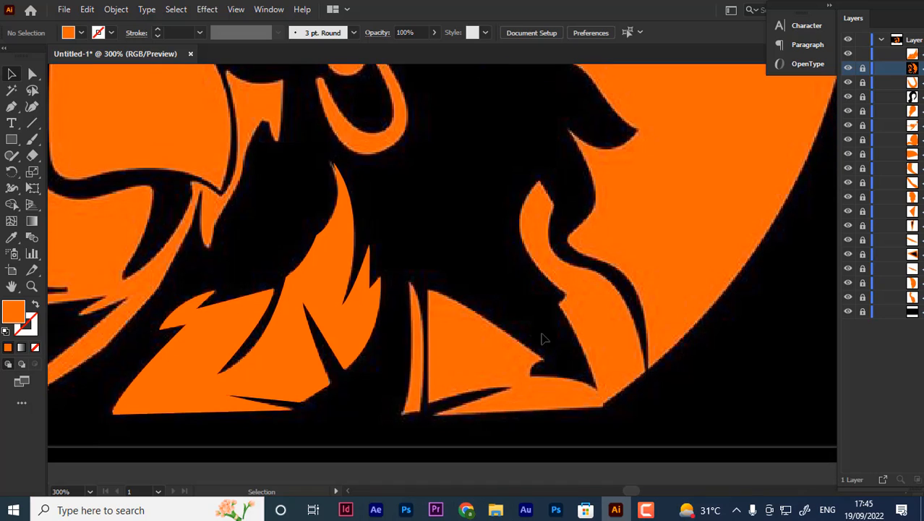
{"action": "scroll", "coordinate": [305, 244], "scroll_direction": "down", "scroll_amount": 1}
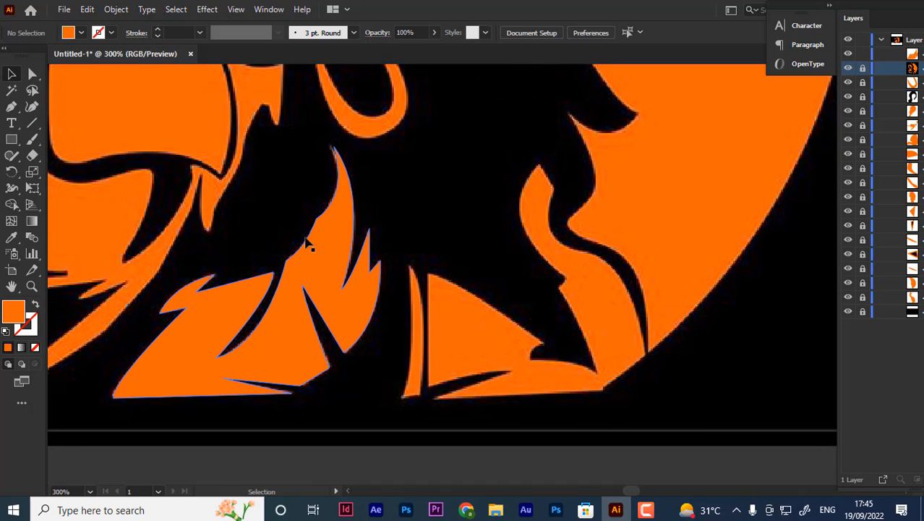
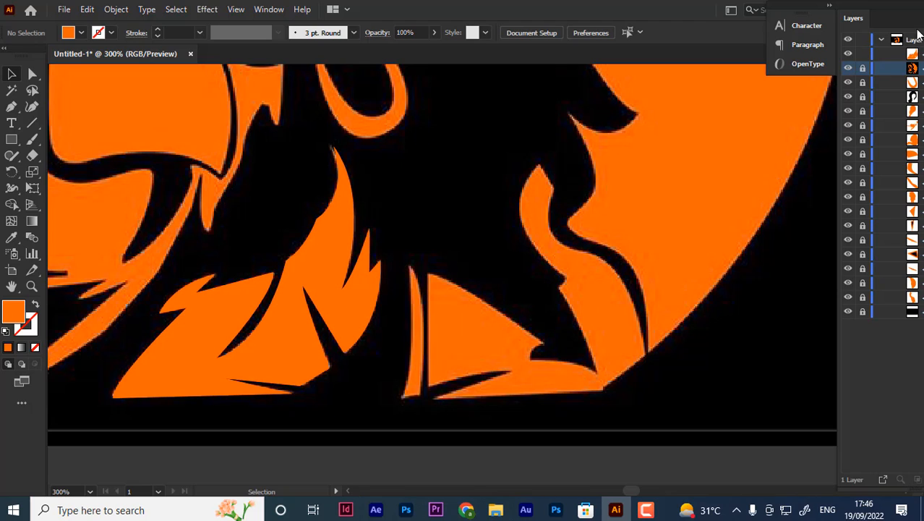
{"action": "left_click", "coordinate": [11, 107]}
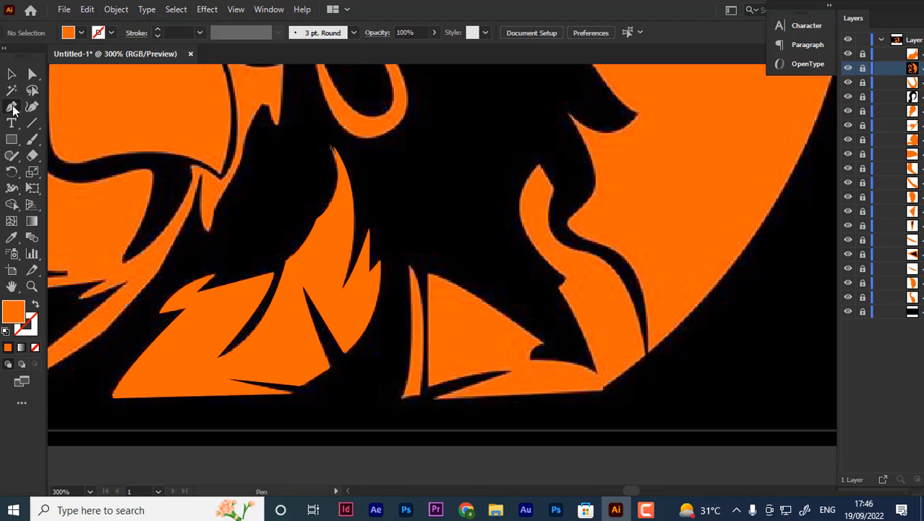
{"action": "left_click", "coordinate": [407, 267]}
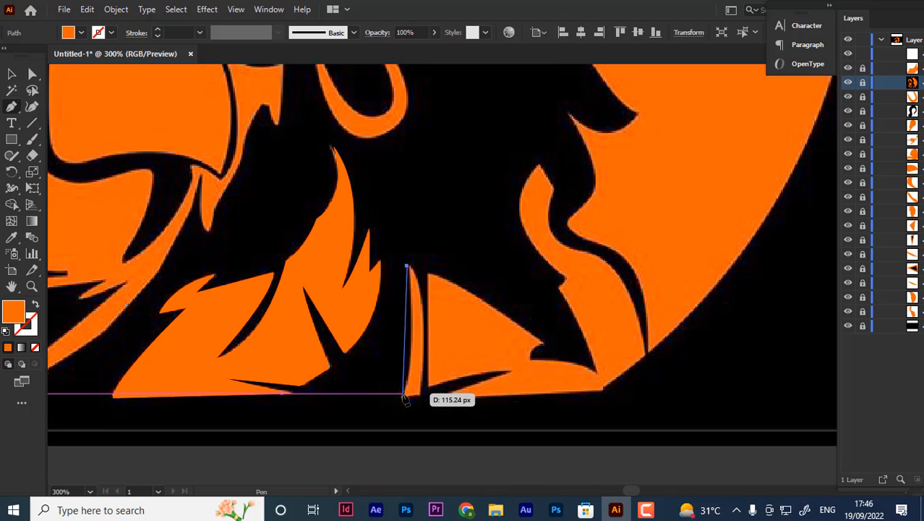
{"action": "left_click_drag", "start_coordinate": [404, 395], "coordinate": [388, 413]}
{"action": "left_click", "coordinate": [403, 393]}
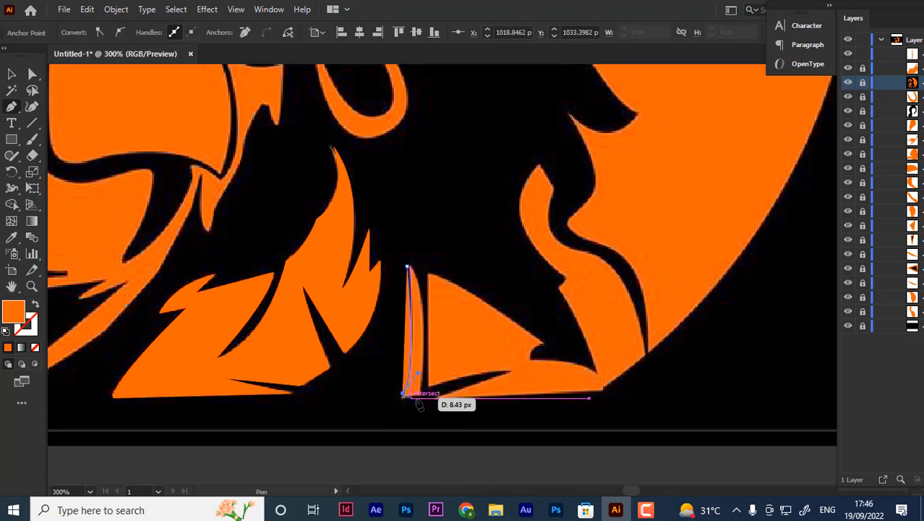
{"action": "left_click", "coordinate": [406, 266]}
{"action": "left_click_drag", "start_coordinate": [385, 235], "coordinate": [381, 253]}
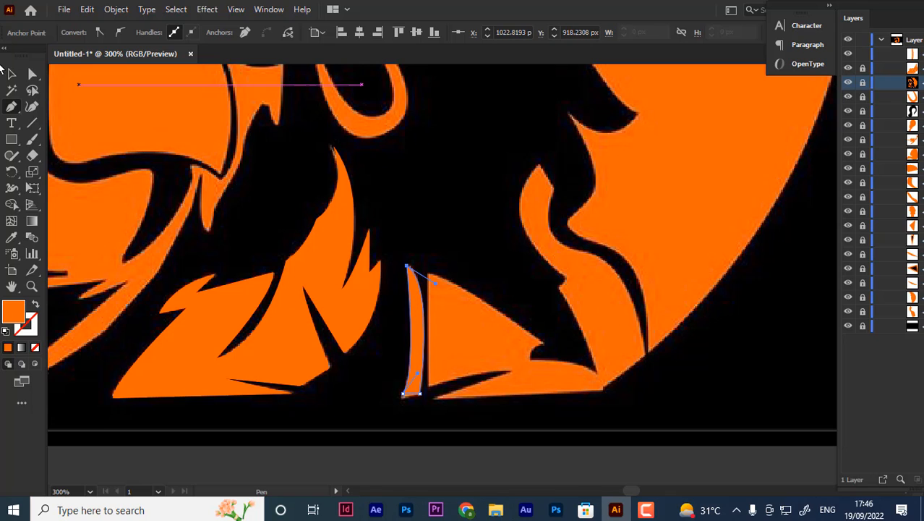
{"action": "left_click", "coordinate": [10, 73]}
{"action": "left_click", "coordinate": [89, 136]}
- Start a Pen path at the top corner of the triangular orange shape beside the sliver, tracing its straight left edge and the slit's upper edge
{"action": "scroll", "coordinate": [850, 274], "scroll_direction": "down", "scroll_amount": 1}
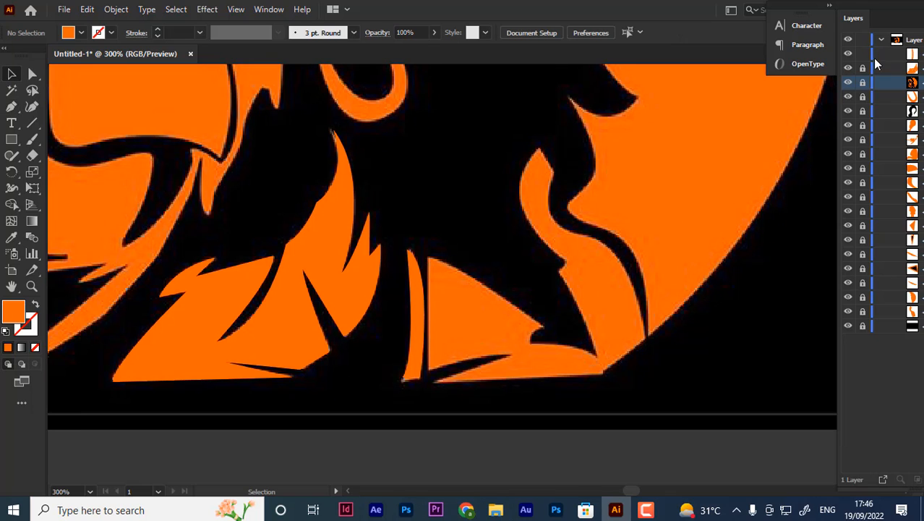
{"action": "scroll", "coordinate": [417, 225], "scroll_direction": "down", "scroll_amount": 3}
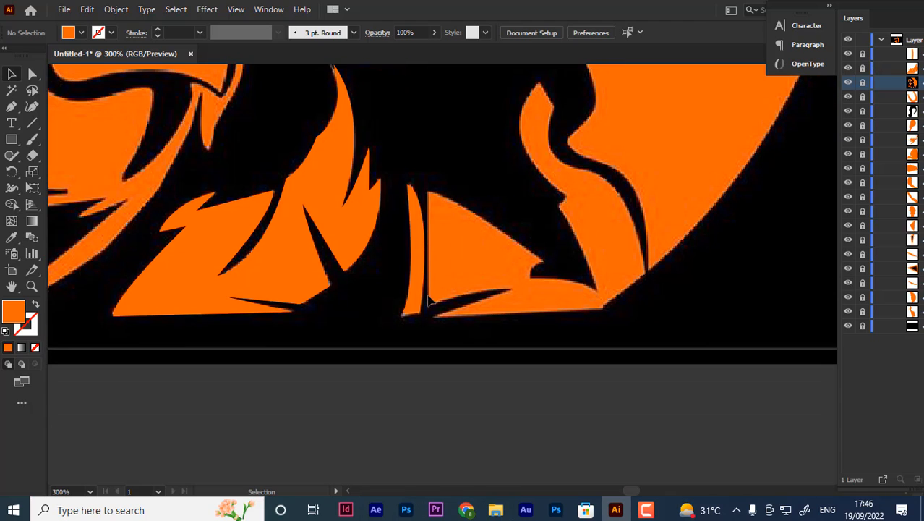
{"action": "left_click", "coordinate": [12, 107]}
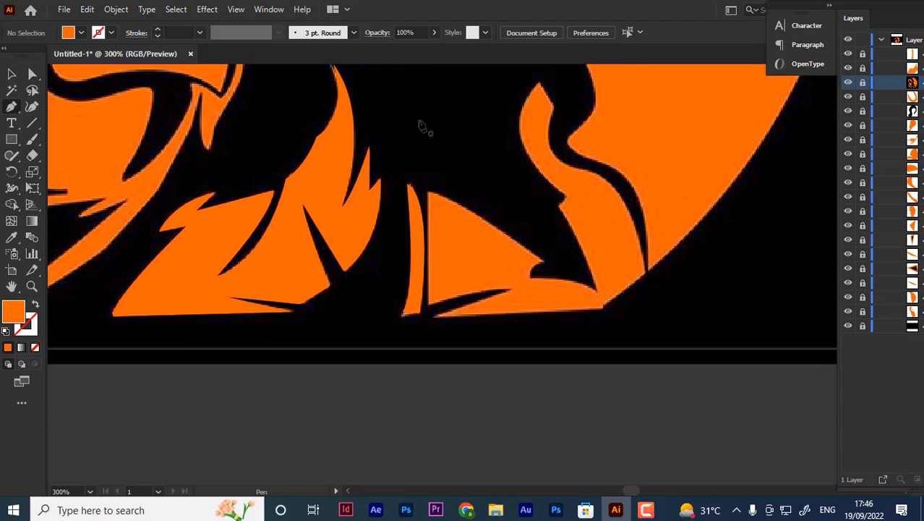
{"action": "left_click", "coordinate": [427, 190]}
{"action": "left_click", "coordinate": [428, 301]}
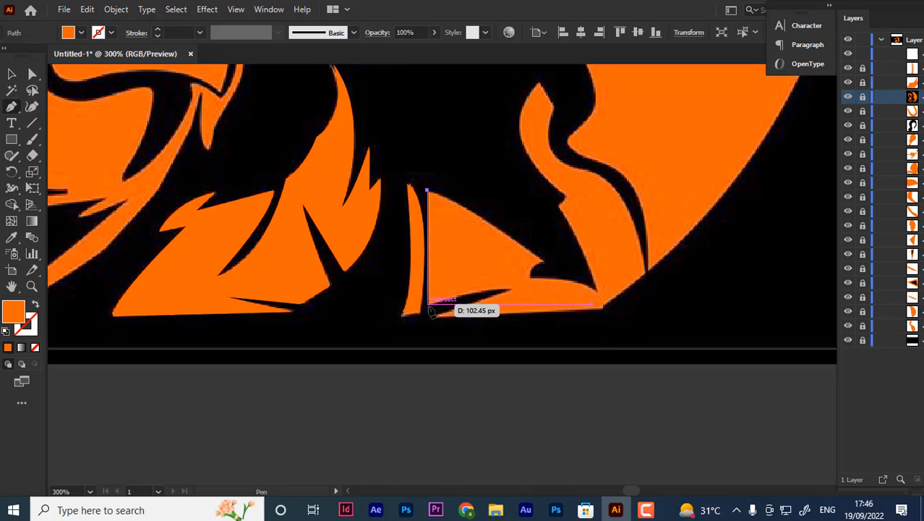
{"action": "left_click_drag", "start_coordinate": [430, 308], "coordinate": [526, 294]}
{"action": "left_click", "coordinate": [512, 290]}
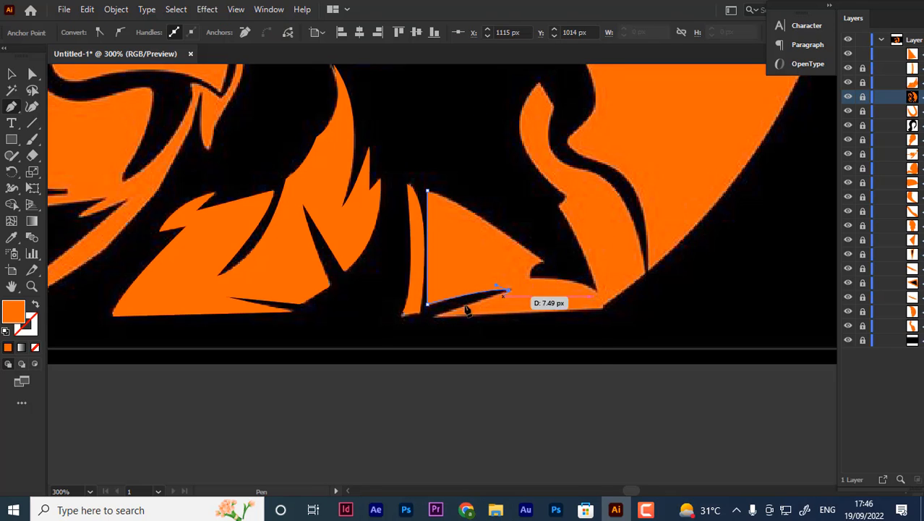
- Continue the triangular shape's path along the slit's lower edge and the straight base to its far lower corner
{"action": "left_click_drag", "start_coordinate": [434, 321], "coordinate": [604, 312]}
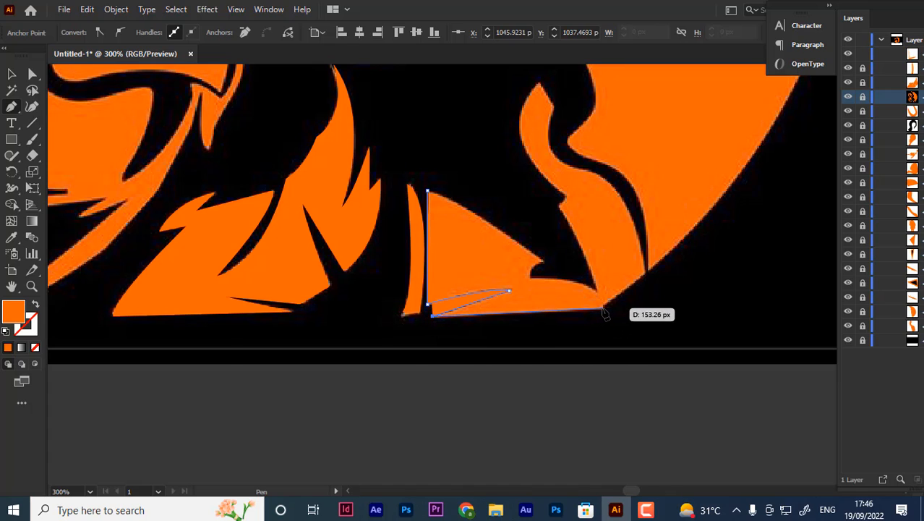
{"action": "left_click", "coordinate": [603, 308]}
{"action": "left_click_drag", "start_coordinate": [538, 274], "coordinate": [467, 266]}
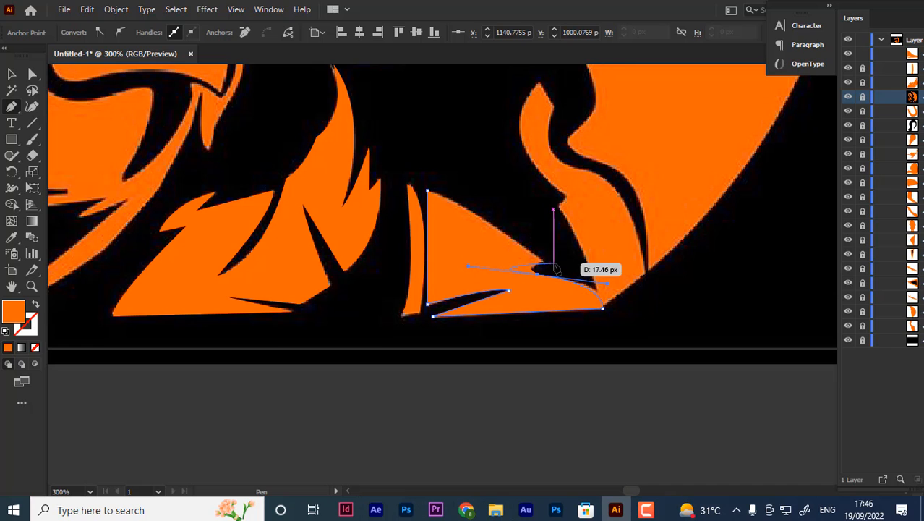
{"action": "left_click", "coordinate": [35, 304]}
{"action": "left_click", "coordinate": [537, 276]}
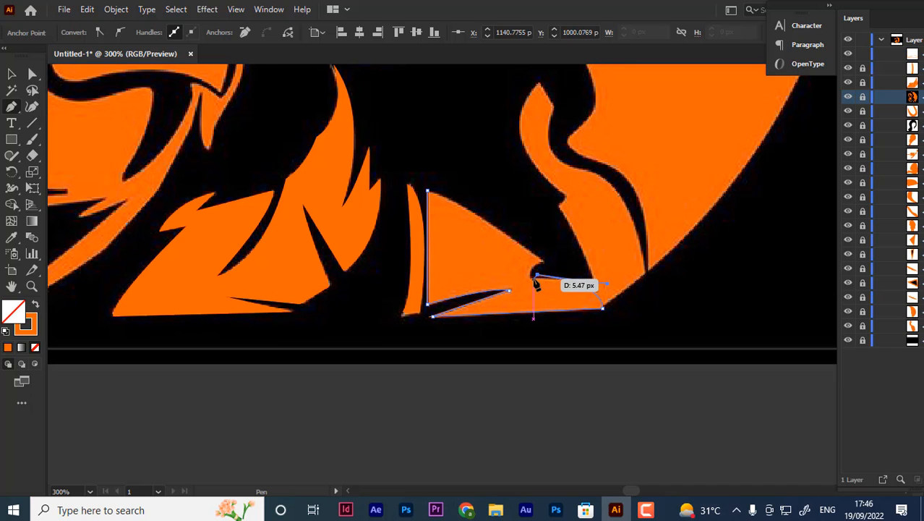
{"action": "key", "text": "ctrl+z"}
{"action": "key", "text": "ctrl+z"}
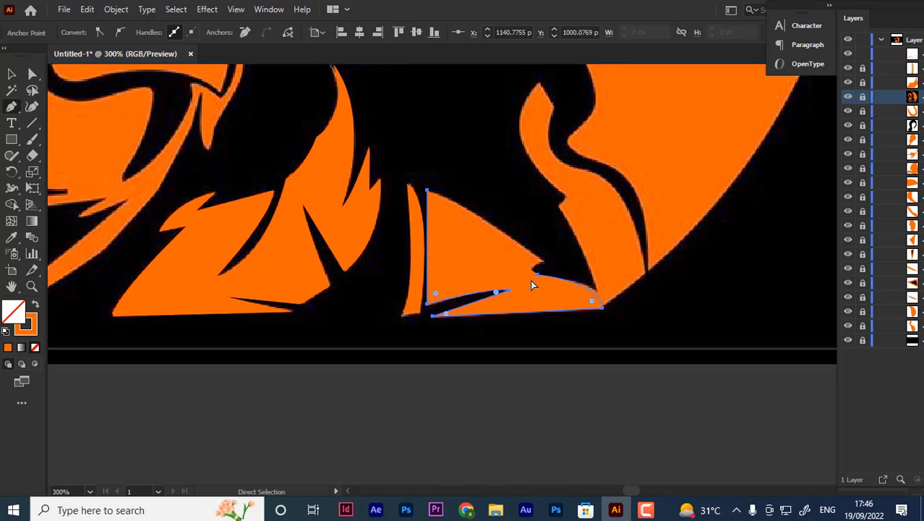
{"action": "key", "text": "ctrl+z"}
{"action": "left_click", "coordinate": [35, 305]}
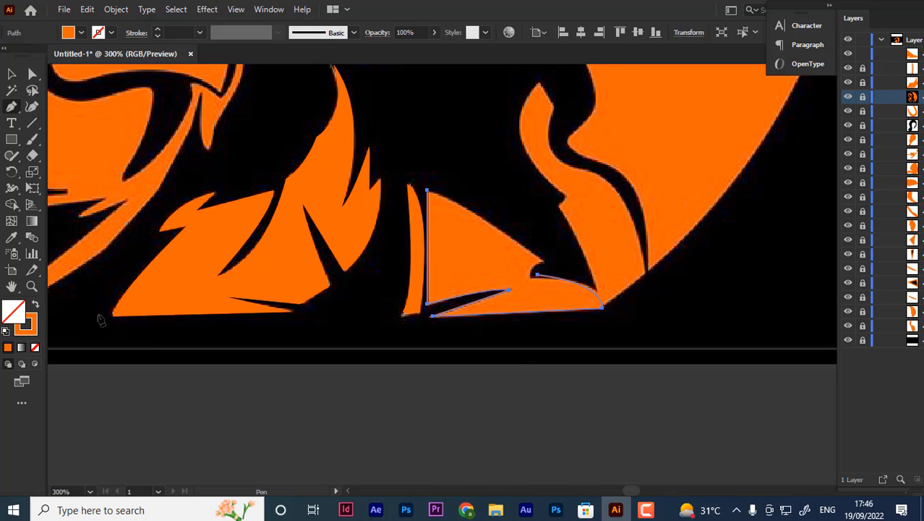
{"action": "key", "text": "ctrl+z"}
{"action": "key", "text": "ctrl+z"}
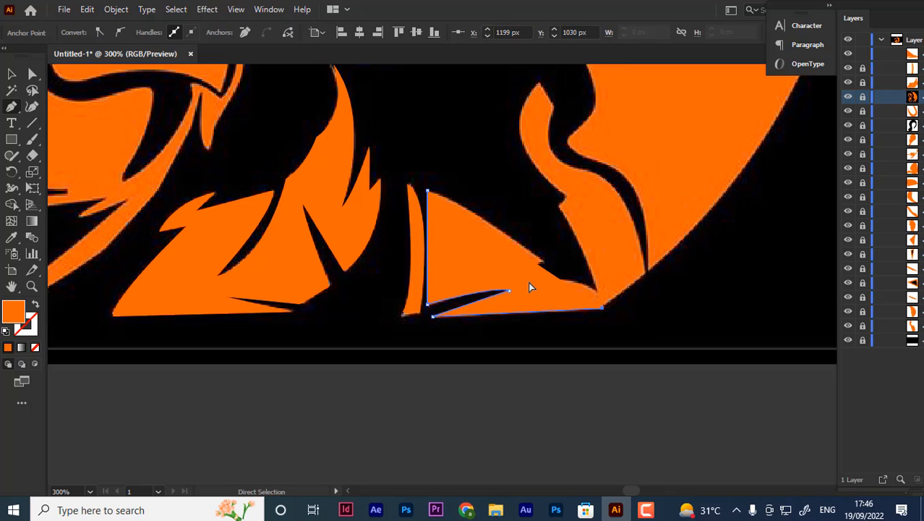
- Swap fill and stroke to outline, trace the triangular shape's curved edge, notch and slope, and close the path at its top corner
{"action": "left_click", "coordinate": [35, 304]}
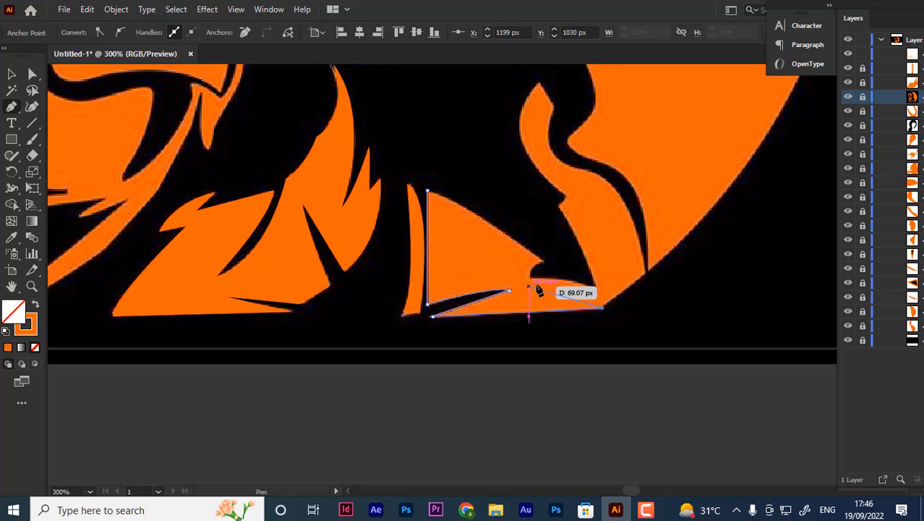
{"action": "left_click_drag", "start_coordinate": [533, 277], "coordinate": [561, 257]}
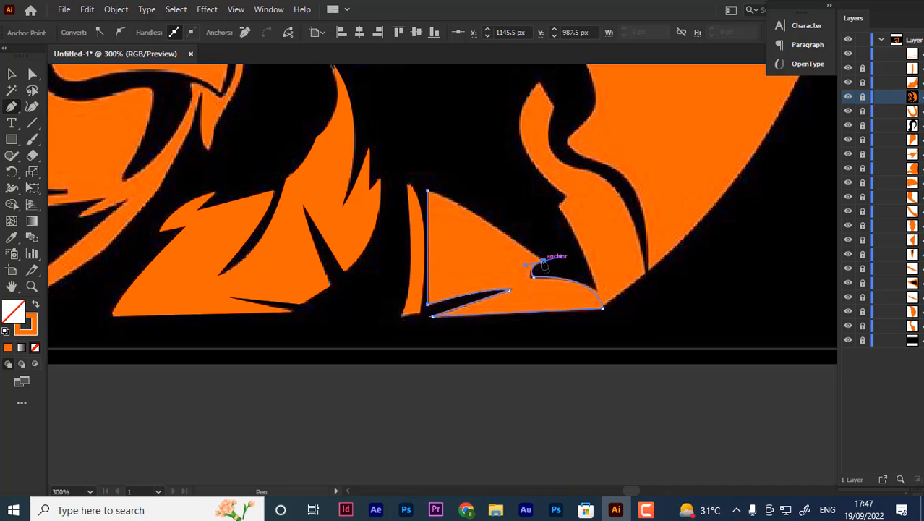
{"action": "left_click", "coordinate": [428, 191]}
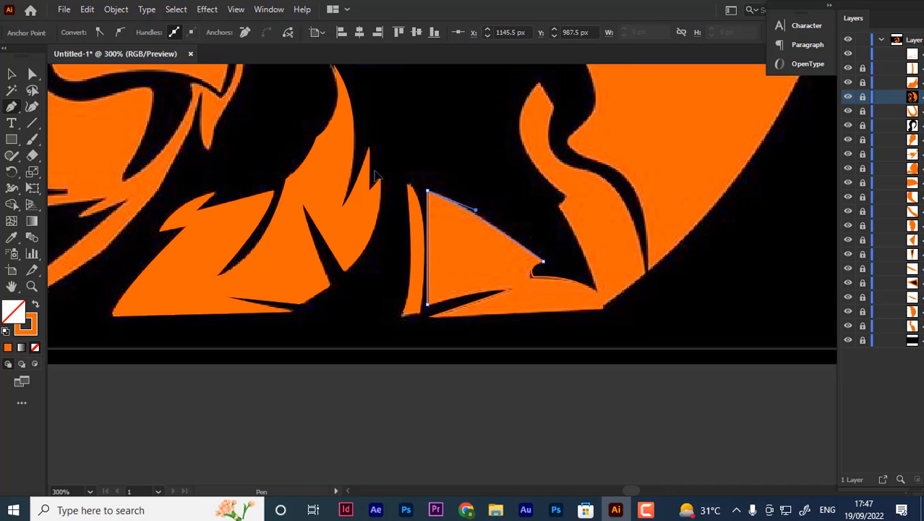
{"action": "left_click_drag", "start_coordinate": [374, 171], "coordinate": [370, 167]}
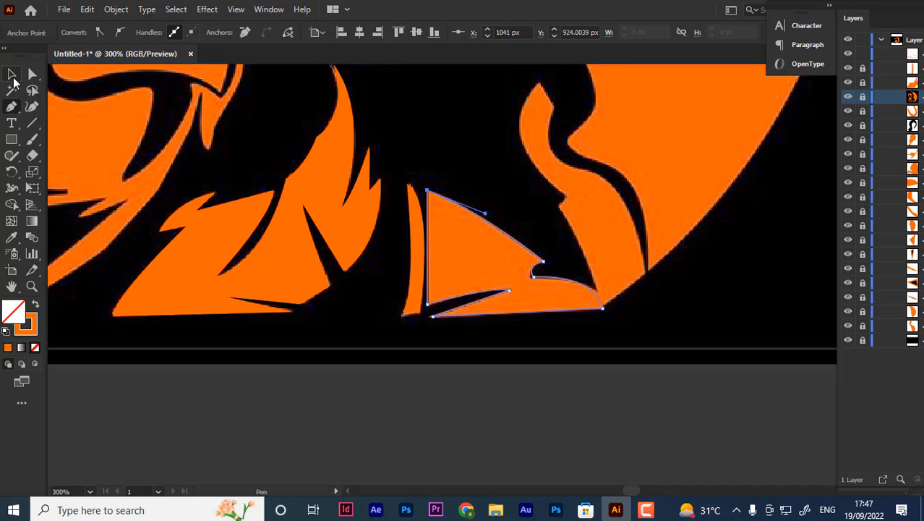
- Swap stroke and fill to make the closed triangular shape solid orange, and deselect and lock it
{"action": "left_click", "coordinate": [13, 75]}
{"action": "left_click", "coordinate": [36, 307]}
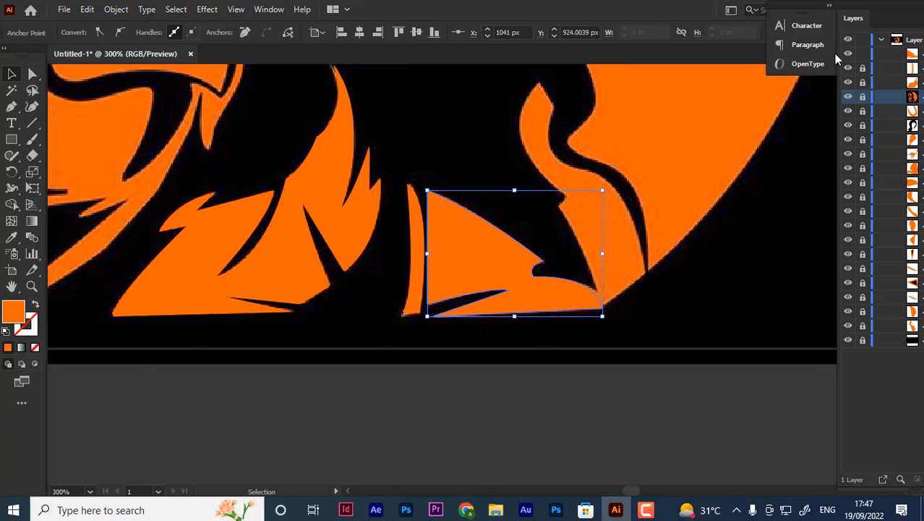
{"action": "key", "text": "ctrl+shift+a"}
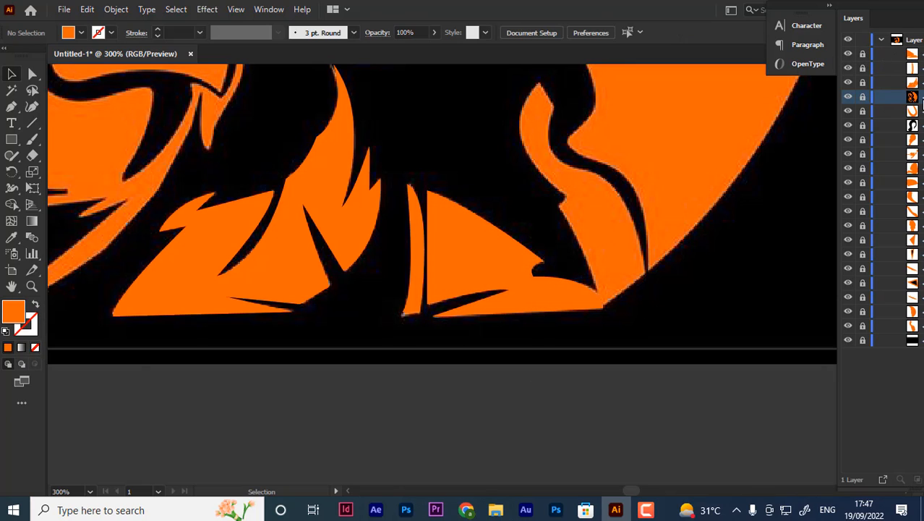
- Hide the reference image and check the traced shapes across the whole artboard, toggling the triangular shape's visibility
{"action": "left_click", "coordinate": [849, 97]}
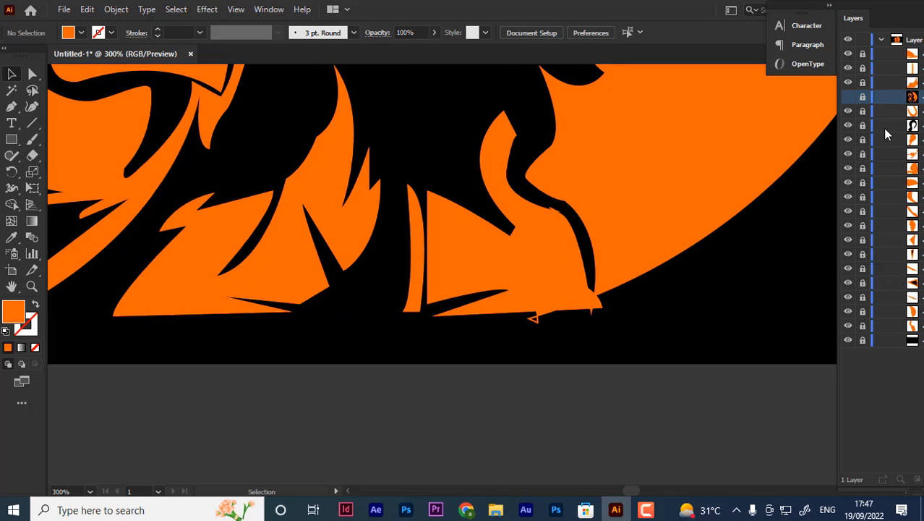
{"action": "key", "text": "ctrl+minus"}
{"action": "key", "text": "ctrl+minus"}
{"action": "key", "text": "ctrl+minus"}
{"action": "key", "text": "ctrl+minus"}
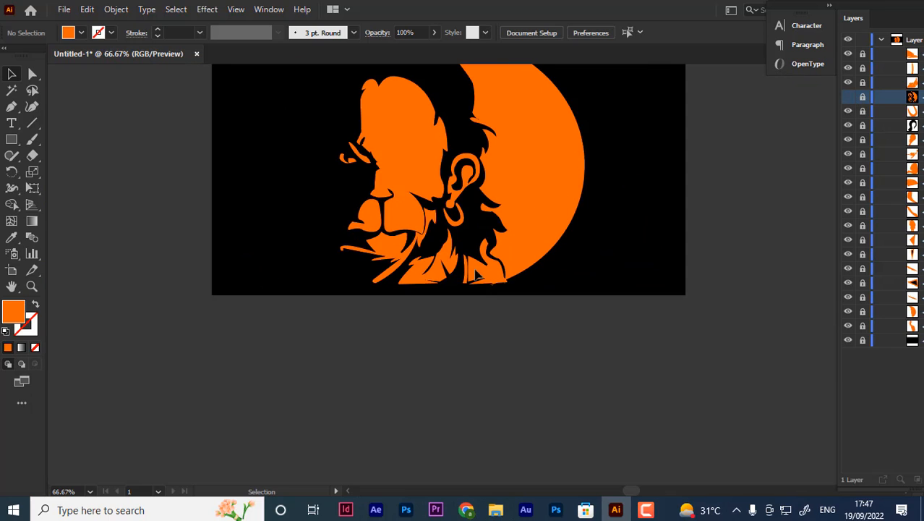
{"action": "left_click", "coordinate": [848, 54]}
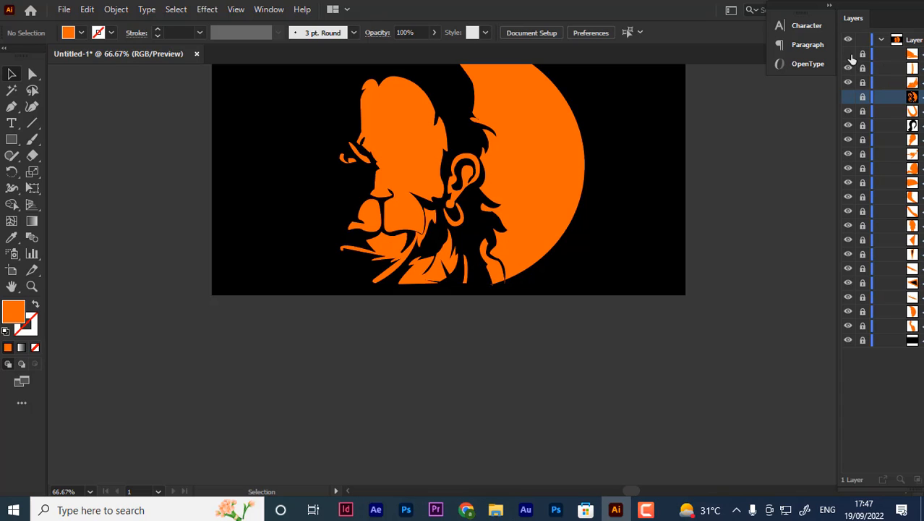
{"action": "left_click", "coordinate": [849, 54]}
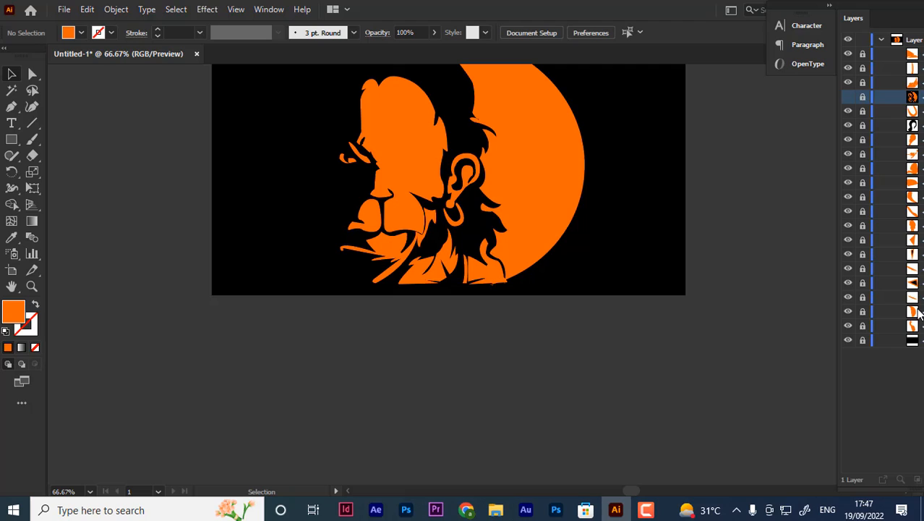
- Unlock the large orange moon shape behind the hair, shift it slightly to the right, and deselect it
{"action": "left_click", "coordinate": [861, 314]}
{"action": "left_click", "coordinate": [849, 312]}
{"action": "left_click", "coordinate": [849, 312]}
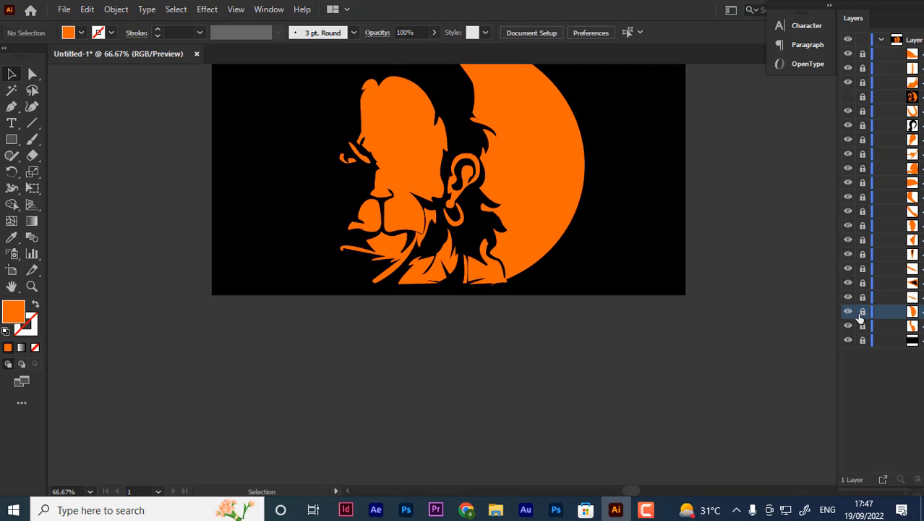
{"action": "left_click_drag", "start_coordinate": [549, 172], "coordinate": [557, 174]}
{"action": "scroll", "coordinate": [560, 175], "scroll_direction": "up", "scroll_amount": 2}
{"action": "left_click", "coordinate": [691, 184]}
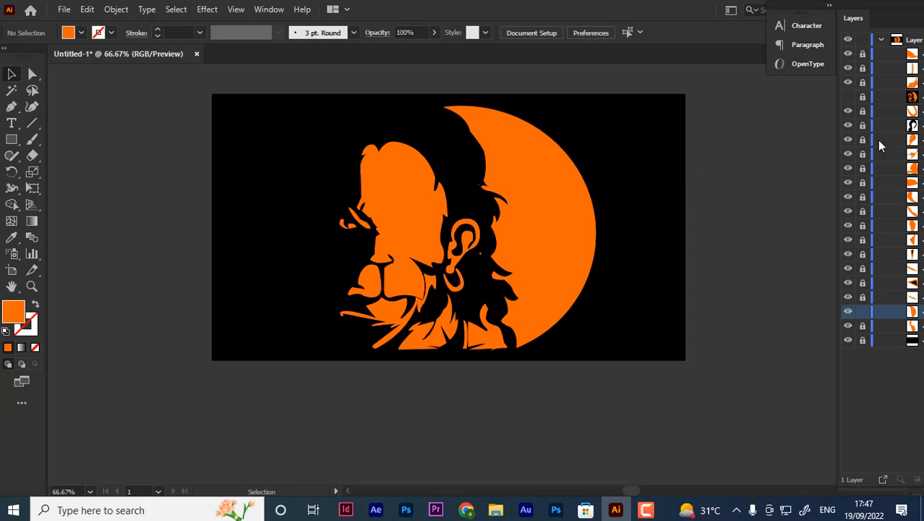
- Toggle the visibility of the reference image and the neck shape to compare the traced artwork with the original
{"action": "left_click", "coordinate": [848, 97]}
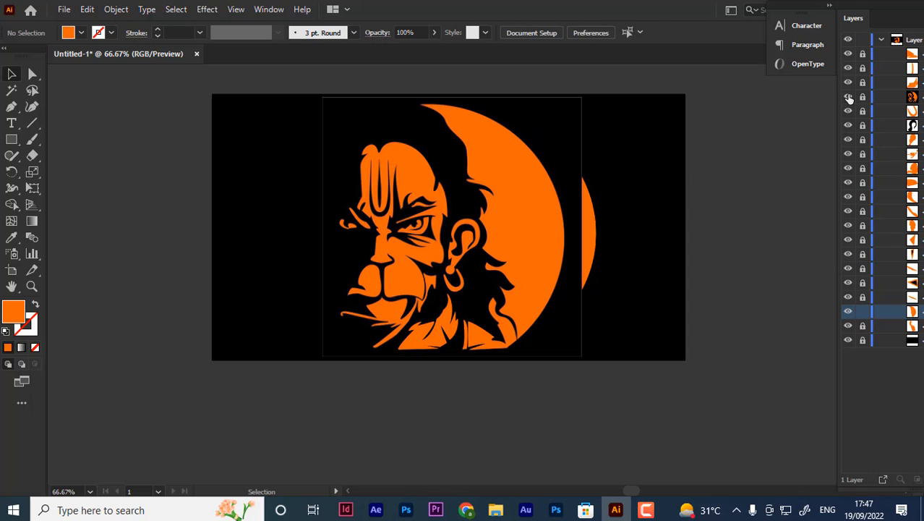
{"action": "left_click", "coordinate": [848, 97]}
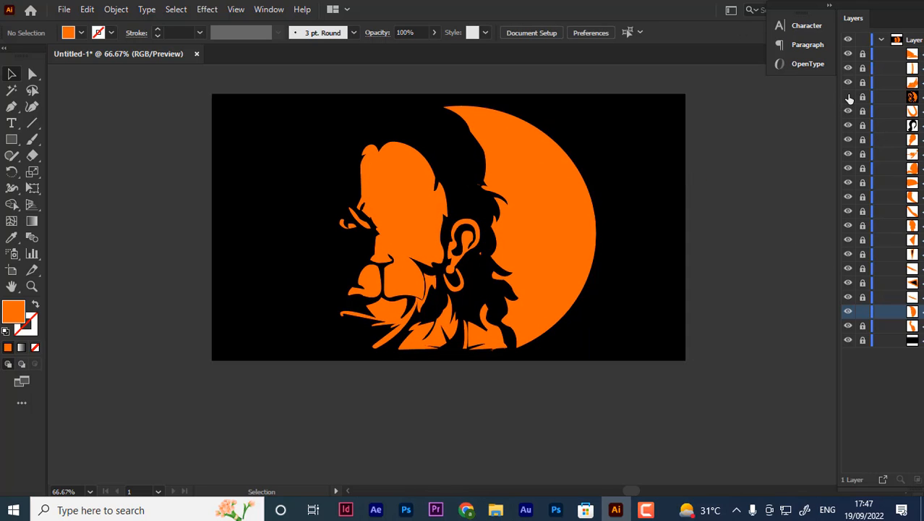
{"action": "left_click", "coordinate": [848, 97]}
{"action": "left_click", "coordinate": [848, 97]}
{"action": "left_click", "coordinate": [557, 301]}
{"action": "left_click", "coordinate": [651, 281]}
{"action": "left_click", "coordinate": [859, 82]}
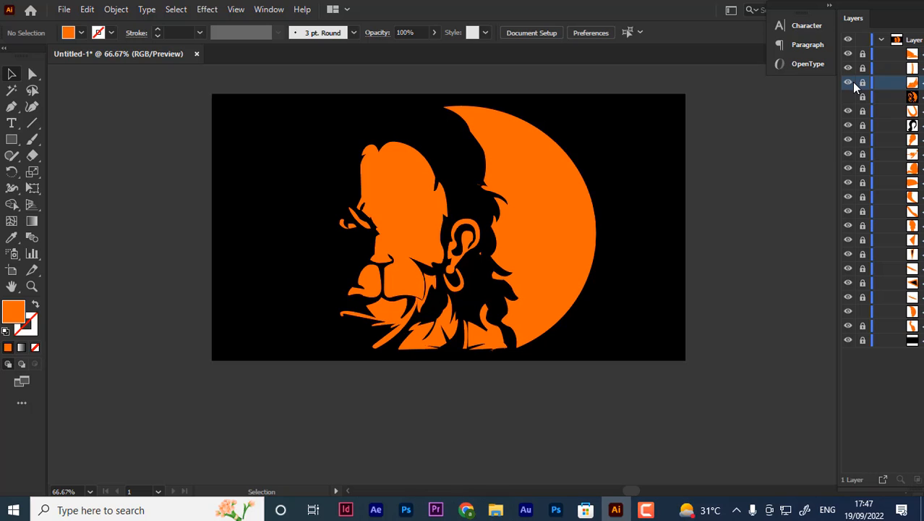
{"action": "left_click", "coordinate": [849, 83]}
{"action": "left_click", "coordinate": [849, 82]}
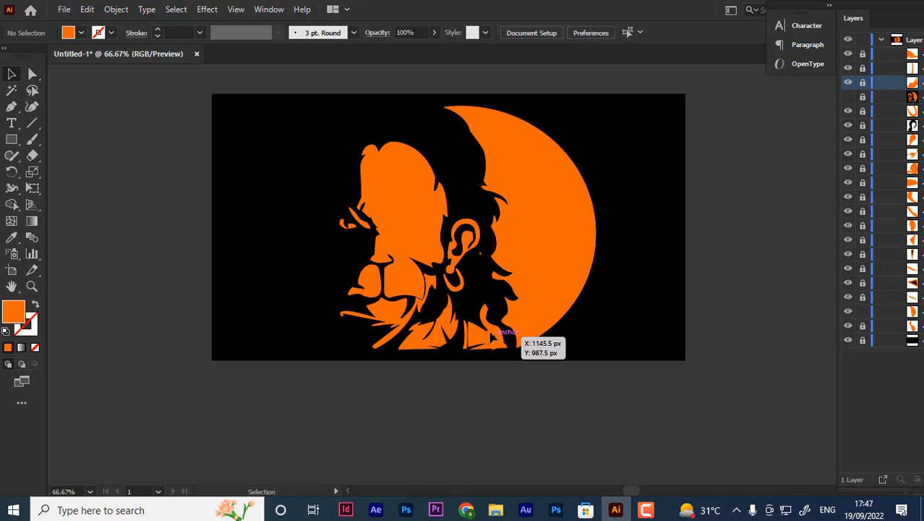
- Unlock the triangular shape and the wavy strip beside it, move the strip slightly right toward the moon, and deselect
{"action": "right_click", "coordinate": [487, 323]}
{"action": "mouse_move", "coordinate": [548, 75]}
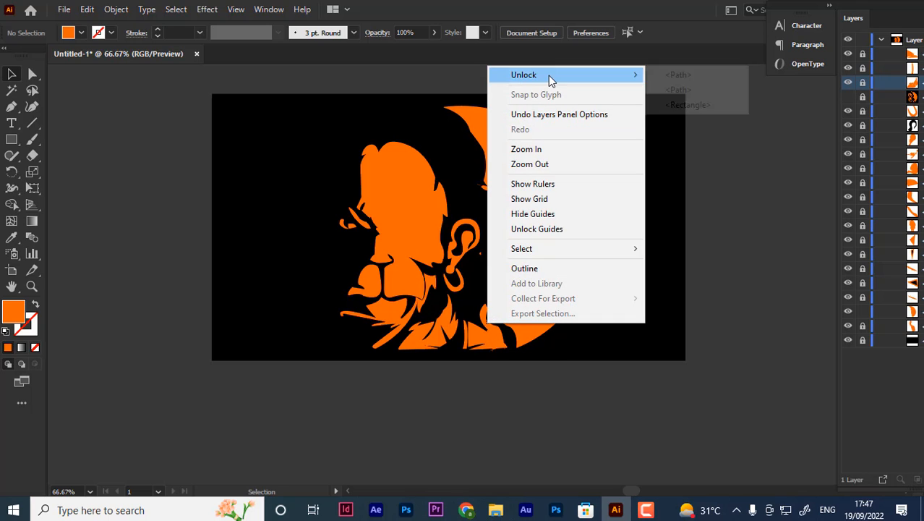
{"action": "left_click", "coordinate": [708, 78]}
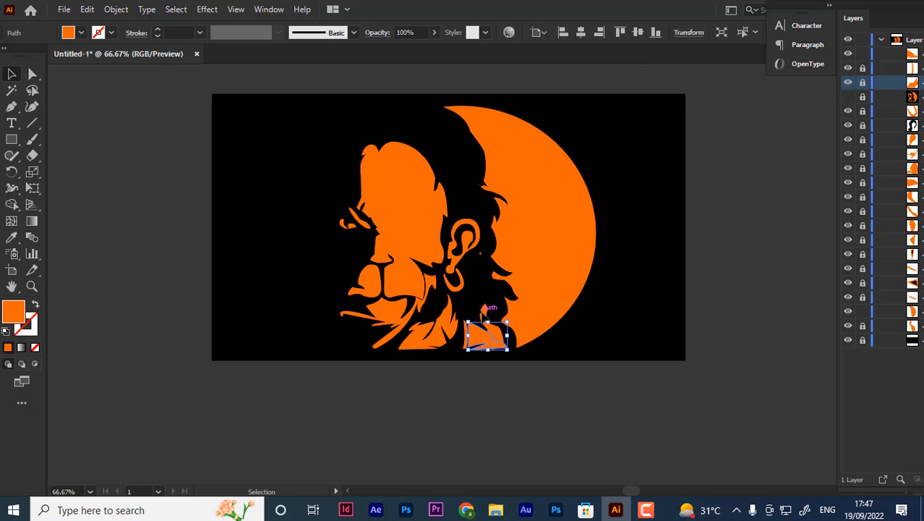
{"action": "right_click", "coordinate": [485, 322]}
{"action": "mouse_move", "coordinate": [579, 65]}
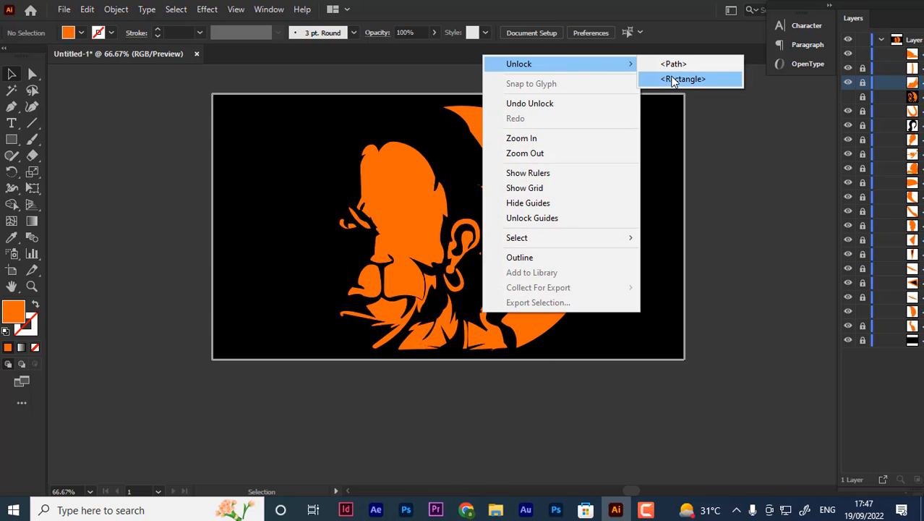
{"action": "left_click", "coordinate": [673, 65]}
{"action": "left_click_drag", "start_coordinate": [500, 343], "coordinate": [505, 340]}
{"action": "left_click", "coordinate": [609, 243]}
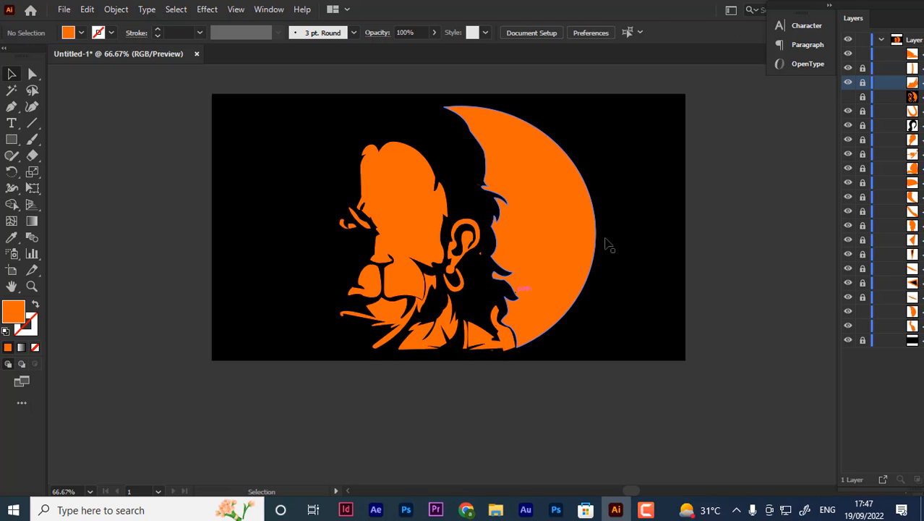
- Shift the moon shape and the wavy strip together slightly further right, and deselect them
{"action": "left_click", "coordinate": [582, 270]}
{"action": "left_click_drag", "start_coordinate": [499, 337], "coordinate": [510, 334]}
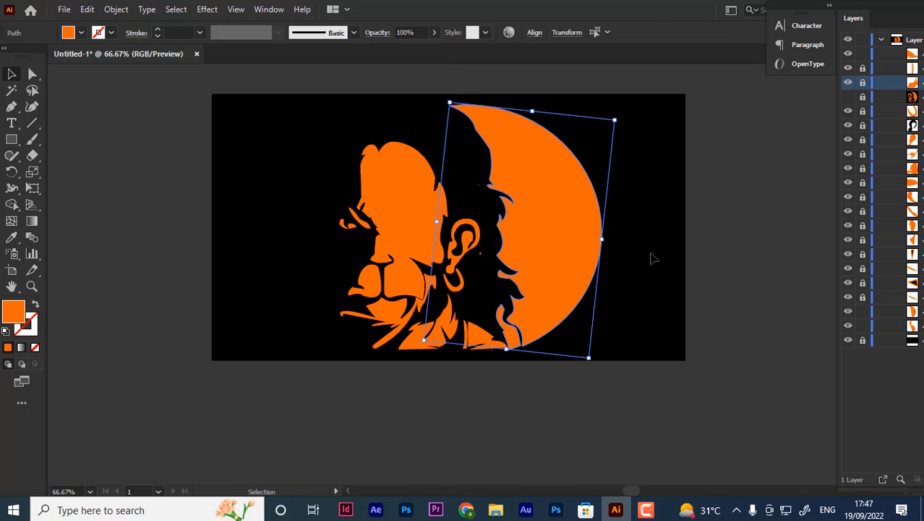
{"action": "left_click", "coordinate": [638, 220]}
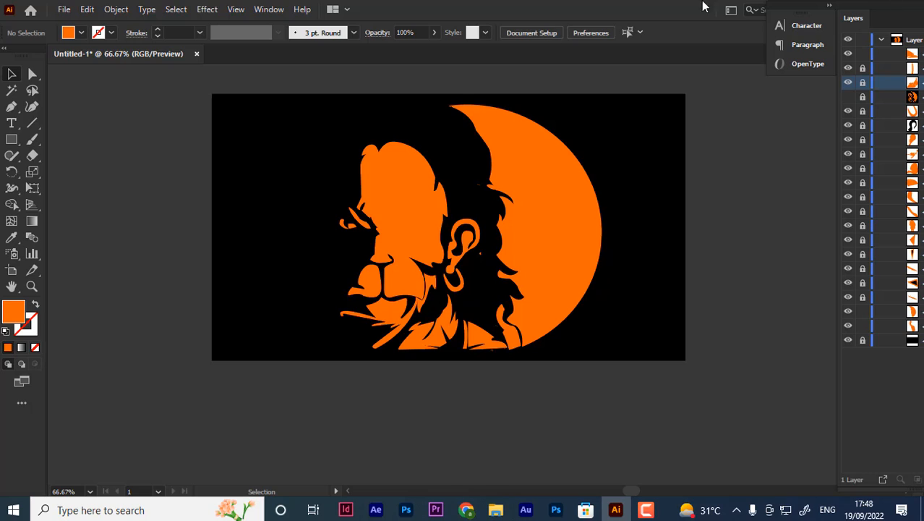
- Show the reference image, move it to the top of the layer stack, and toggle its visibility to compare it with the traced shapes
{"action": "left_click", "coordinate": [847, 96]}
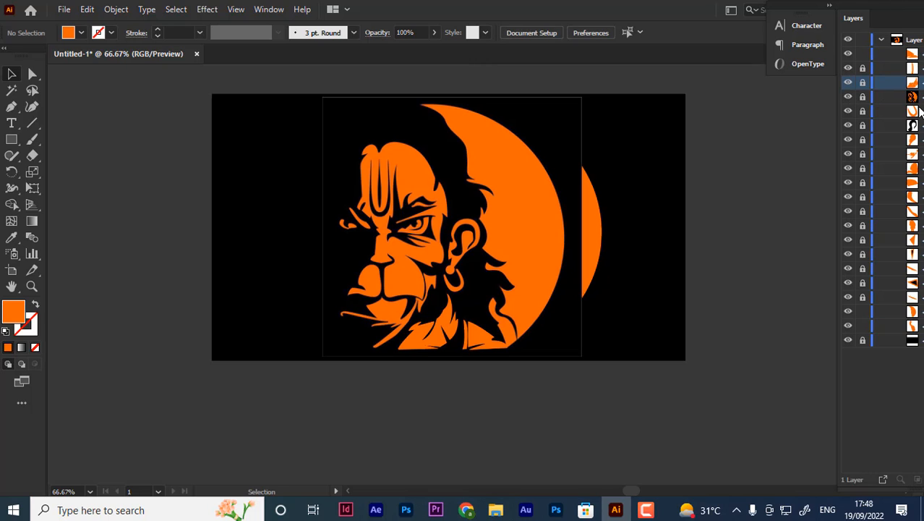
{"action": "left_click_drag", "start_coordinate": [853, 96], "coordinate": [849, 55]}
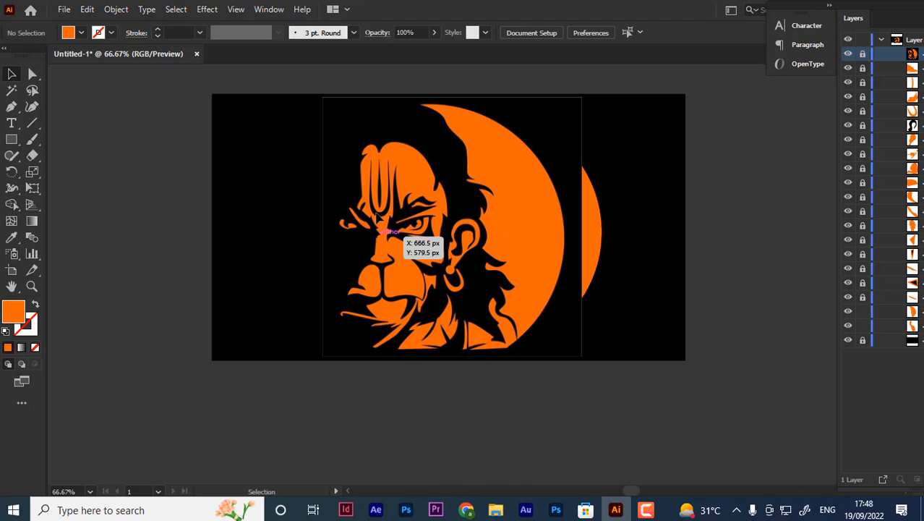
{"action": "left_click", "coordinate": [849, 55]}
{"action": "left_click", "coordinate": [849, 55]}
{"action": "left_click", "coordinate": [850, 55]}
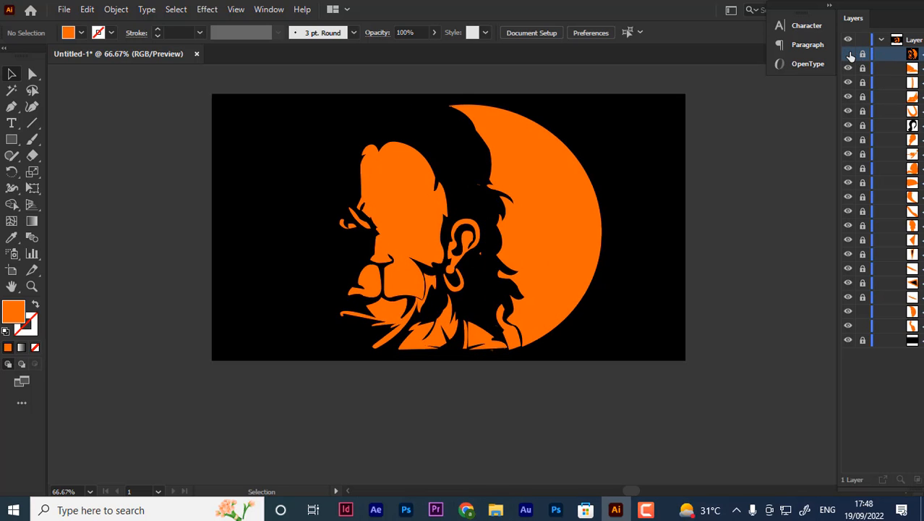
{"action": "left_click", "coordinate": [850, 54]}
{"action": "left_click", "coordinate": [850, 55]}
{"action": "left_click", "coordinate": [850, 55]}
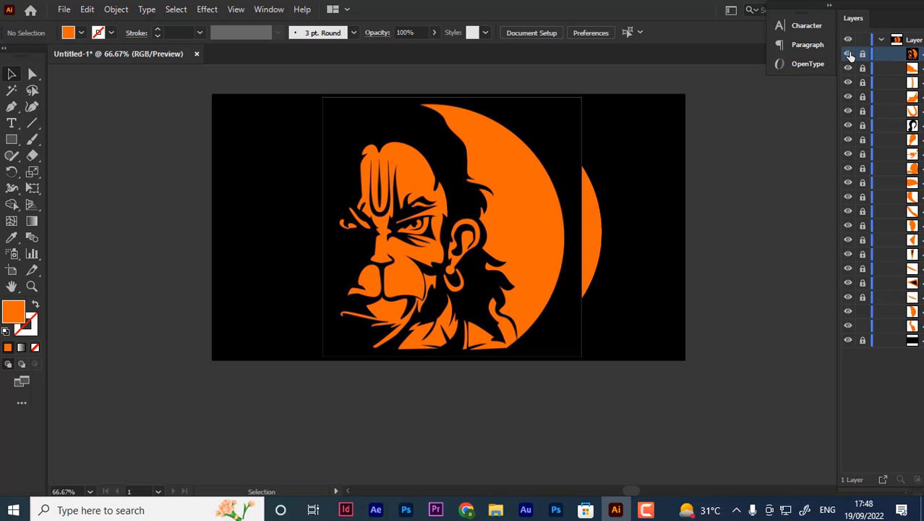
{"action": "left_click", "coordinate": [849, 55]}
{"action": "left_click", "coordinate": [850, 55]}
{"action": "left_click", "coordinate": [850, 55]}
{"action": "left_click", "coordinate": [849, 55]}
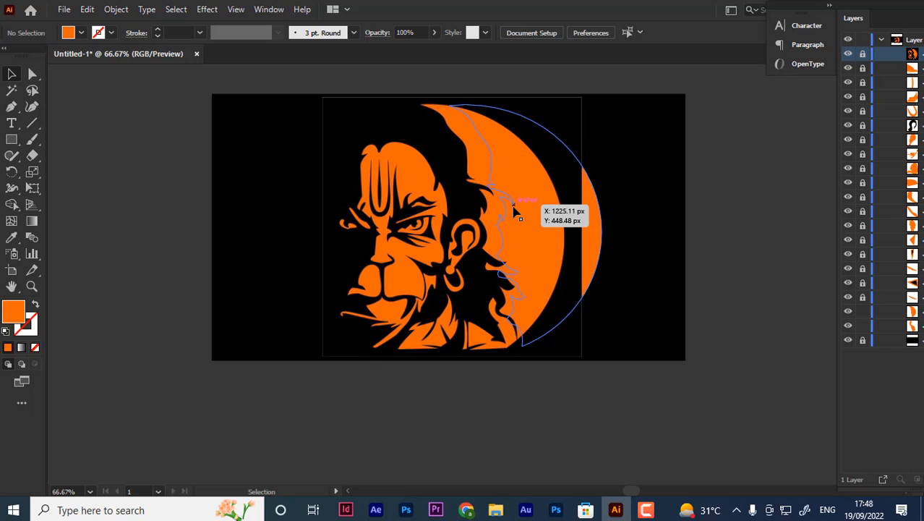
- Start tracing the U-shaped forehead mark with the Pen tool, from its left tip down the outer edge to the bottom curve
{"action": "key", "text": "ctrl+plus"}
{"action": "key", "text": "ctrl+plus"}
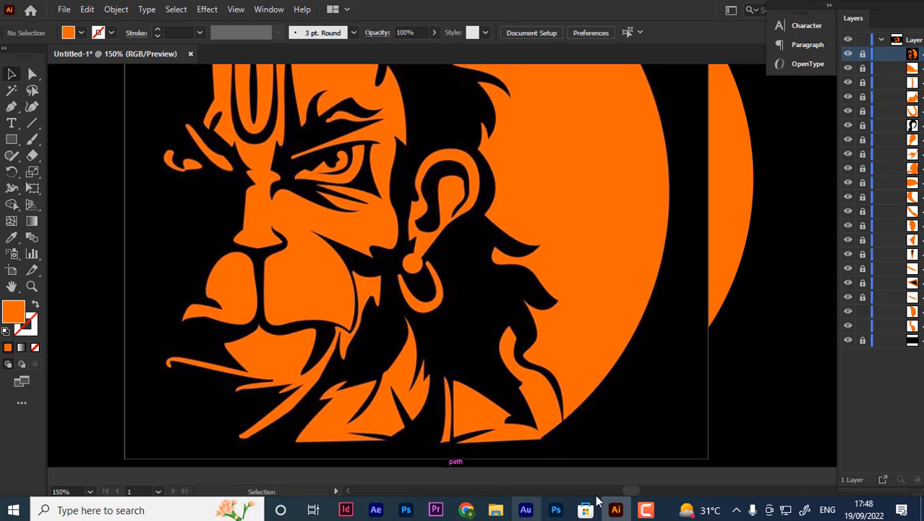
{"action": "left_click_drag", "start_coordinate": [634, 491], "coordinate": [623, 491]}
{"action": "scroll", "coordinate": [557, 390], "scroll_direction": "up", "scroll_amount": 2}
{"action": "scroll", "coordinate": [516, 349], "scroll_direction": "up", "scroll_amount": 2}
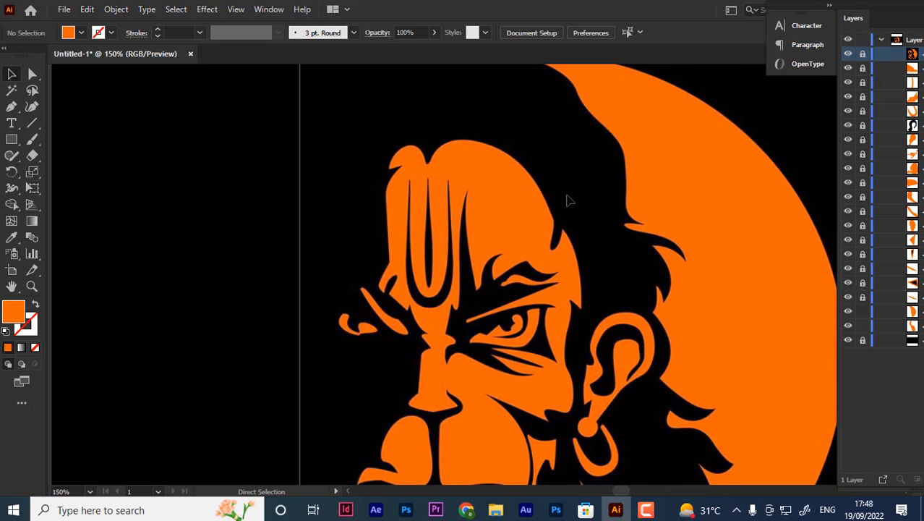
{"action": "key", "text": "ctrl+plus"}
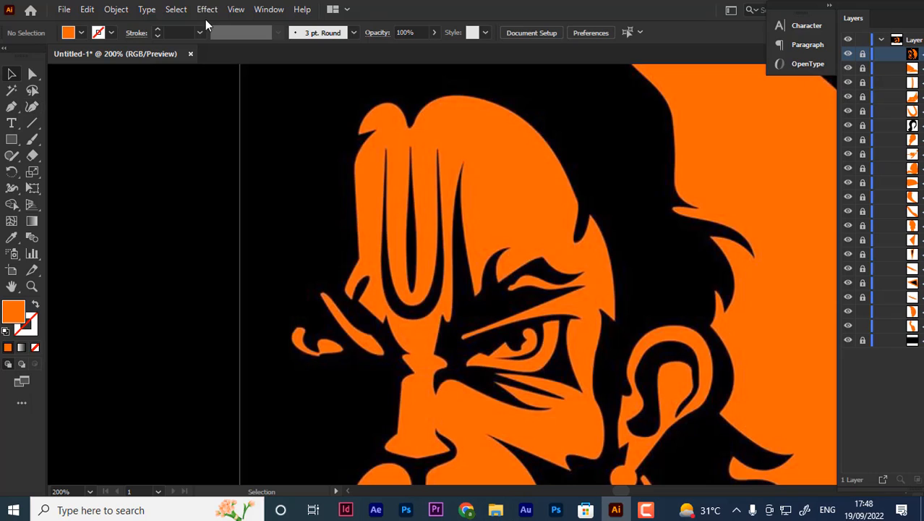
{"action": "left_click", "coordinate": [12, 106]}
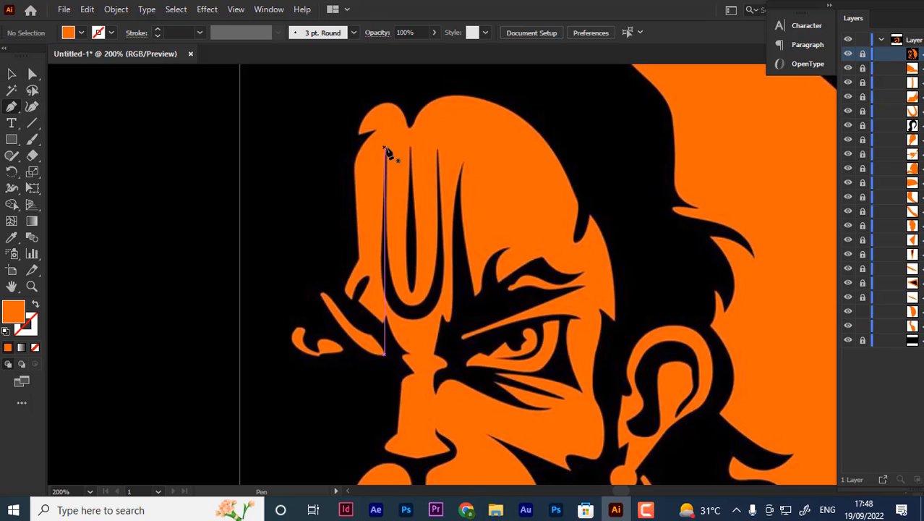
{"action": "left_click", "coordinate": [384, 148]}
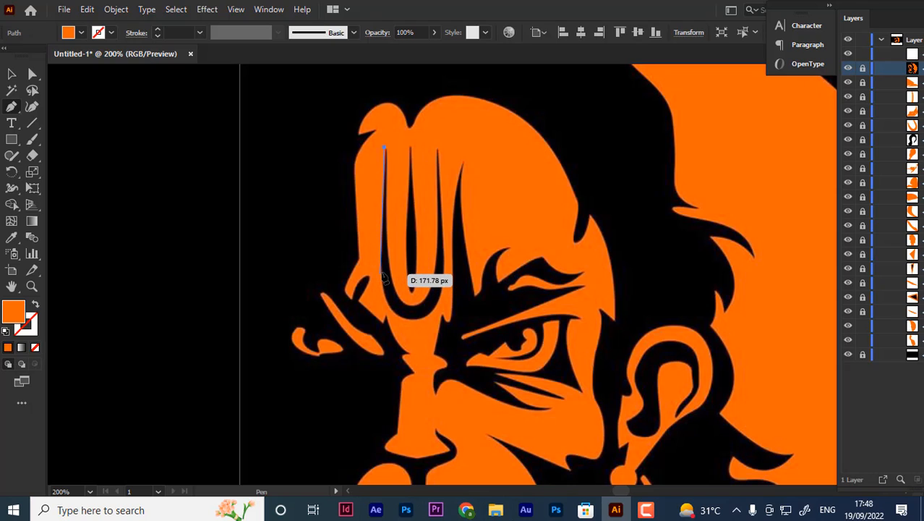
{"action": "left_click", "coordinate": [381, 253]}
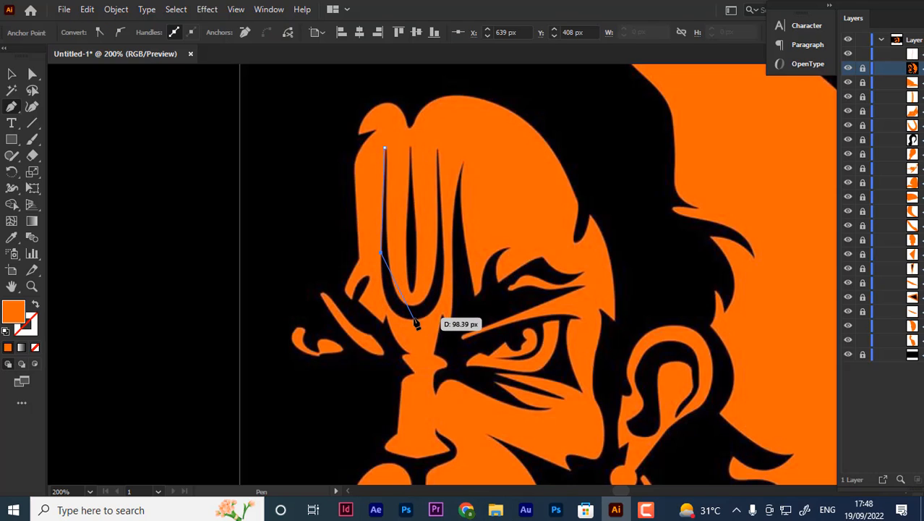
{"action": "left_click_drag", "start_coordinate": [416, 318], "coordinate": [460, 318]}
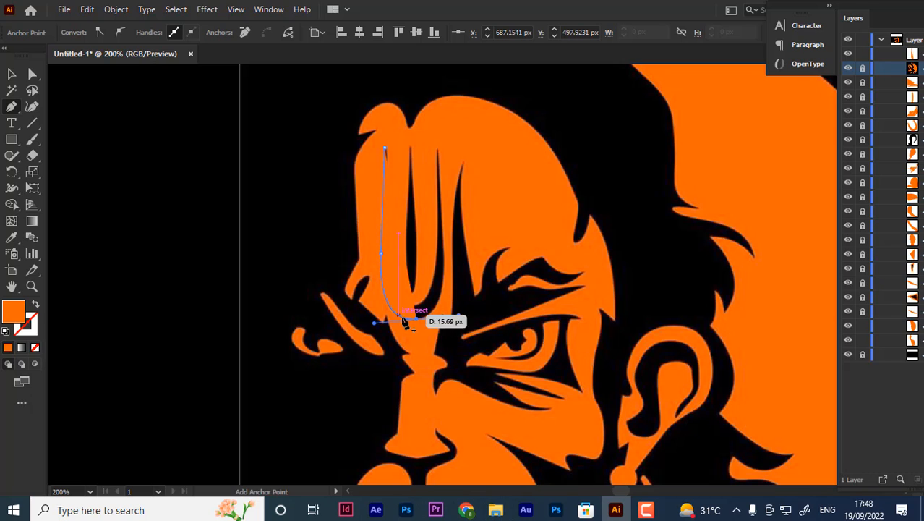
{"action": "left_click", "coordinate": [35, 304]}
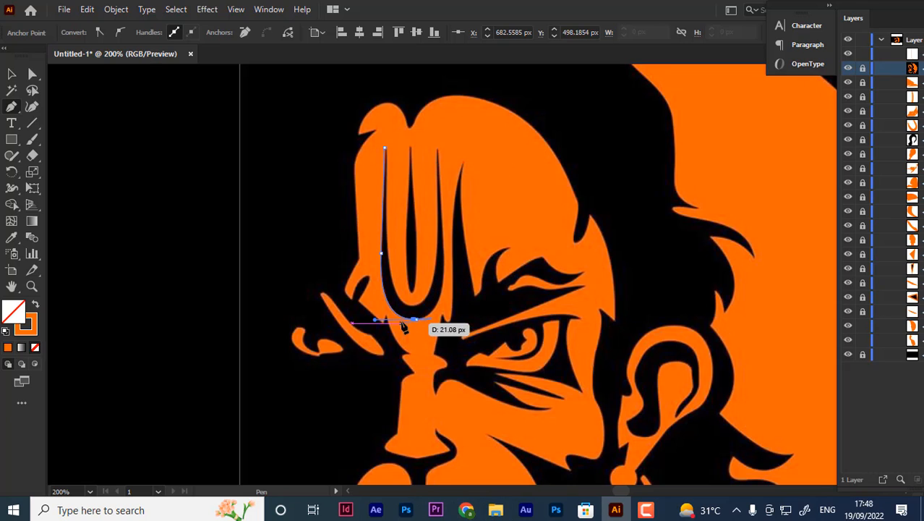
{"action": "key", "text": "ctrl+z"}
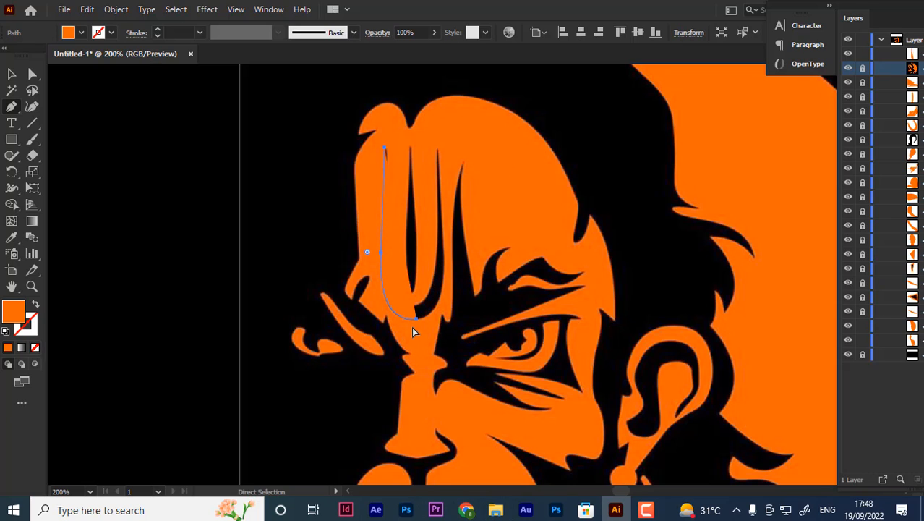
{"action": "left_click_drag", "start_coordinate": [417, 319], "coordinate": [464, 279]}
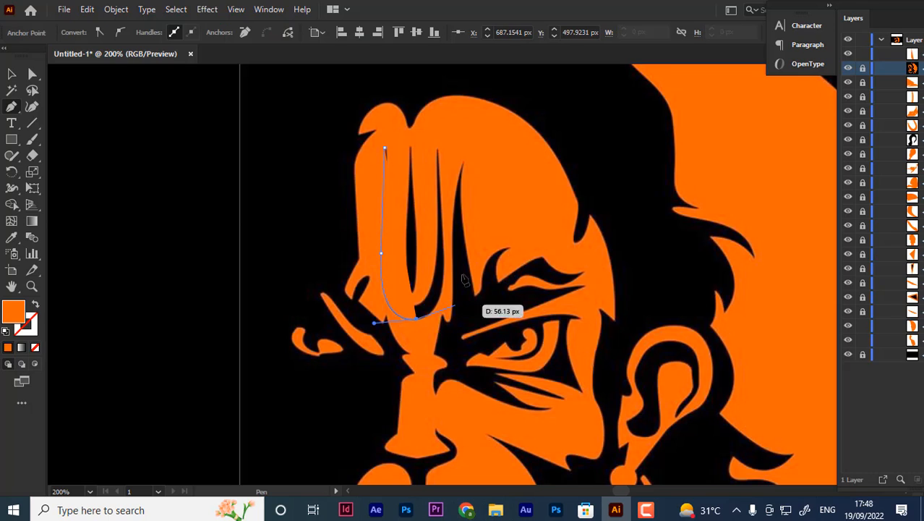
{"action": "left_click_drag", "start_coordinate": [441, 247], "coordinate": [437, 192]}
{"action": "key", "text": "ctrl+z"}
{"action": "key", "text": "ctrl+z"}
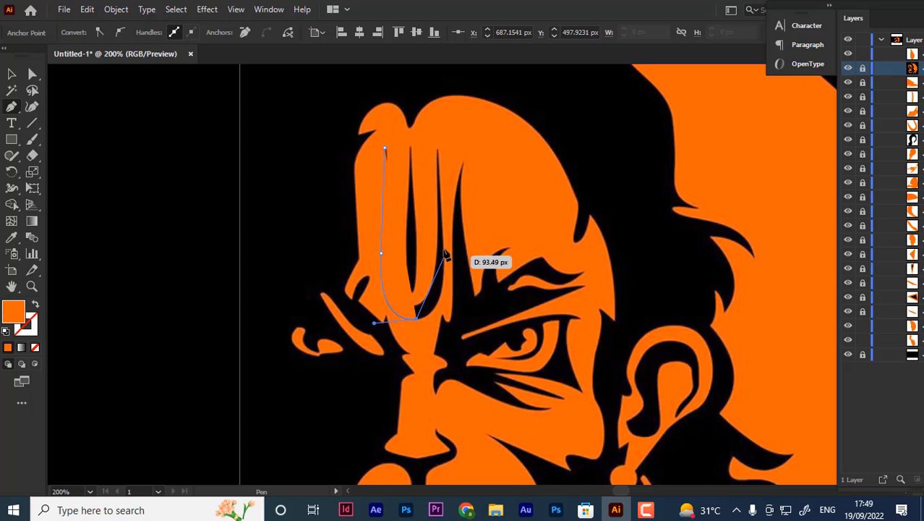
- Continue the U mark's outer edge up to its right tip, swapping fill and stroke so the path is unfilled
{"action": "left_click_drag", "start_coordinate": [442, 249], "coordinate": [438, 177]}
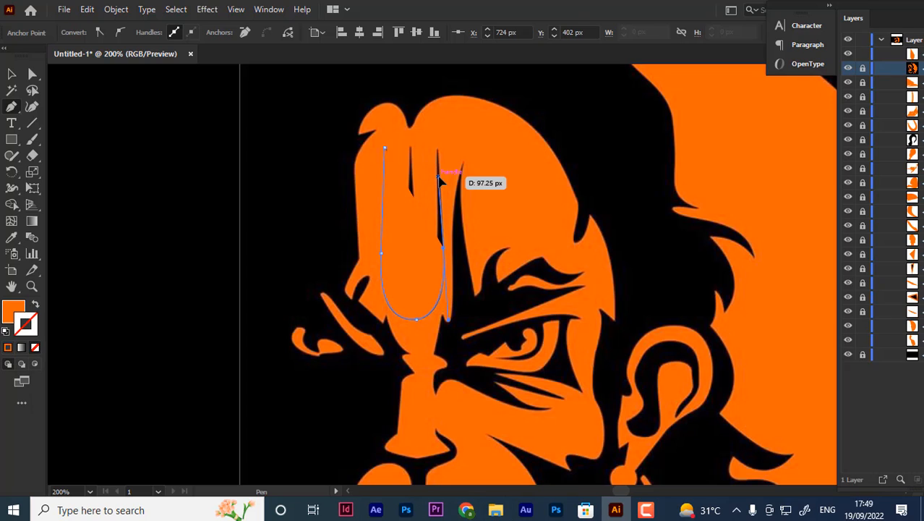
{"action": "left_click", "coordinate": [33, 305]}
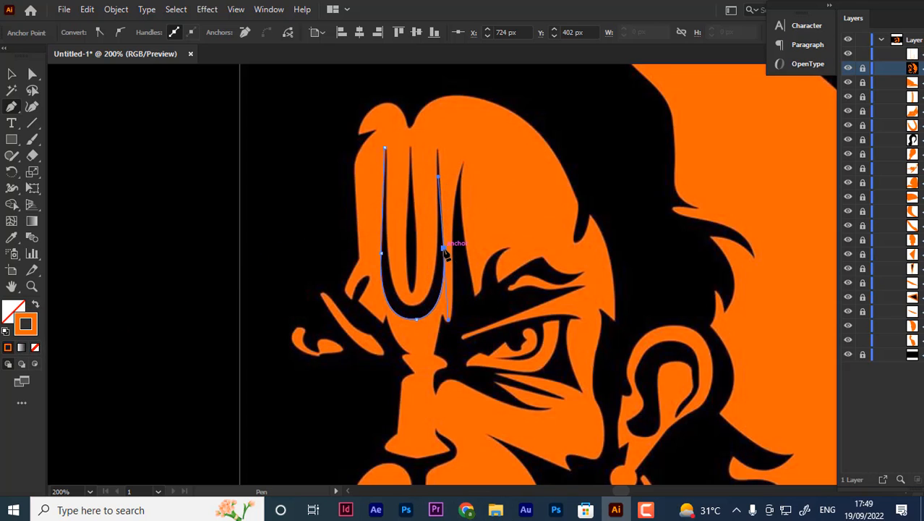
{"action": "left_click", "coordinate": [439, 149]}
- Trace the inner edge of the U mark around its bottom curve and close the path at the left tip
{"action": "left_click_drag", "start_coordinate": [432, 289], "coordinate": [417, 312]}
{"action": "left_click", "coordinate": [430, 287]}
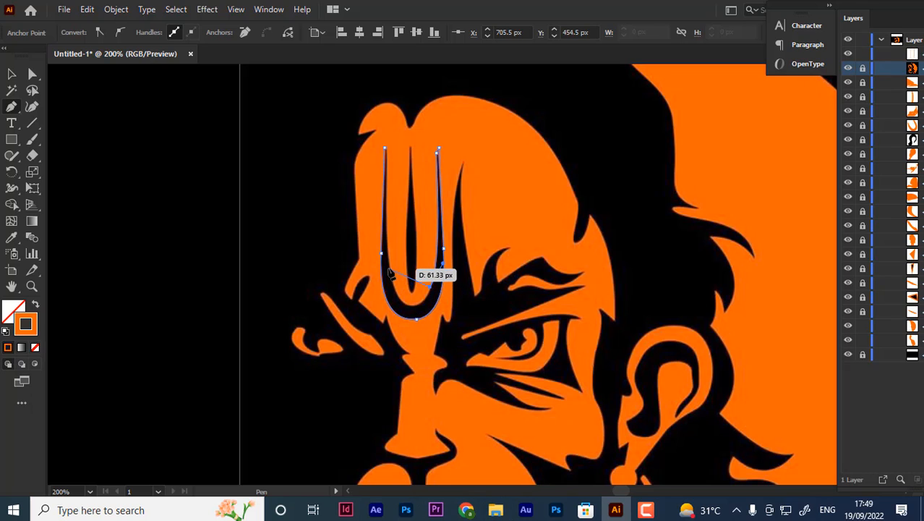
{"action": "left_click_drag", "start_coordinate": [388, 266], "coordinate": [369, 215]}
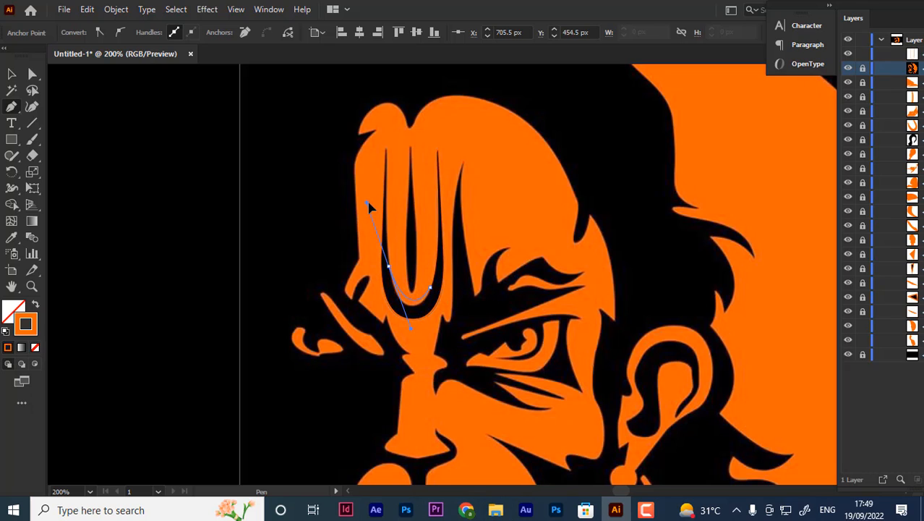
{"action": "key", "text": "ctrl+z"}
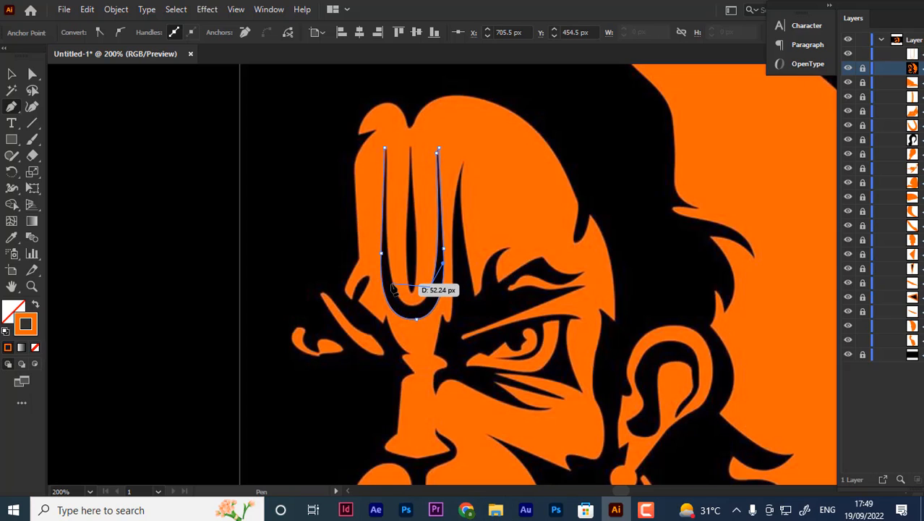
{"action": "left_click_drag", "start_coordinate": [395, 292], "coordinate": [368, 236]}
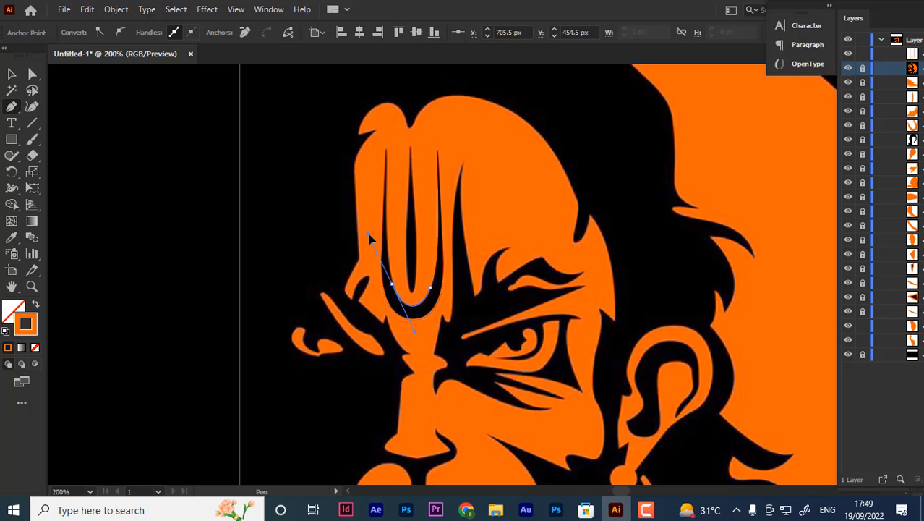
{"action": "left_click", "coordinate": [392, 284]}
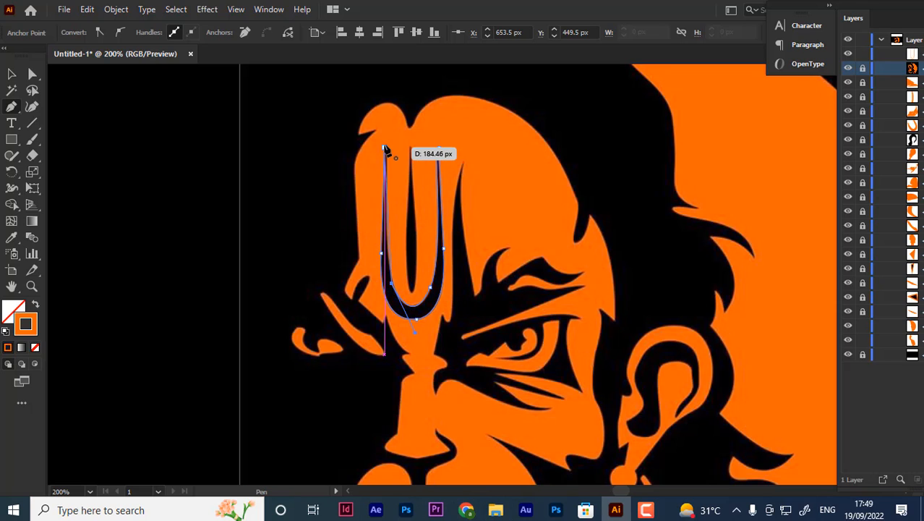
{"action": "mouse_move", "coordinate": [384, 149]}
{"action": "left_mouse_down"}
{"action": "mouse_move", "coordinate": [388, 260]}
{"action": "mouse_move", "coordinate": [386, 149]}
{"action": "left_mouse_up"}
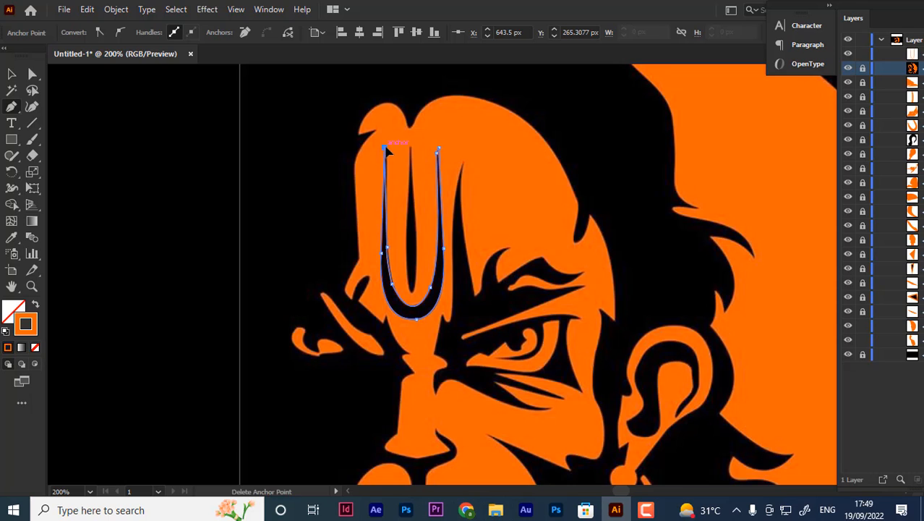
- Fill the traced U mark with black (000000) and deselect it
{"action": "double_click", "coordinate": [16, 323]}
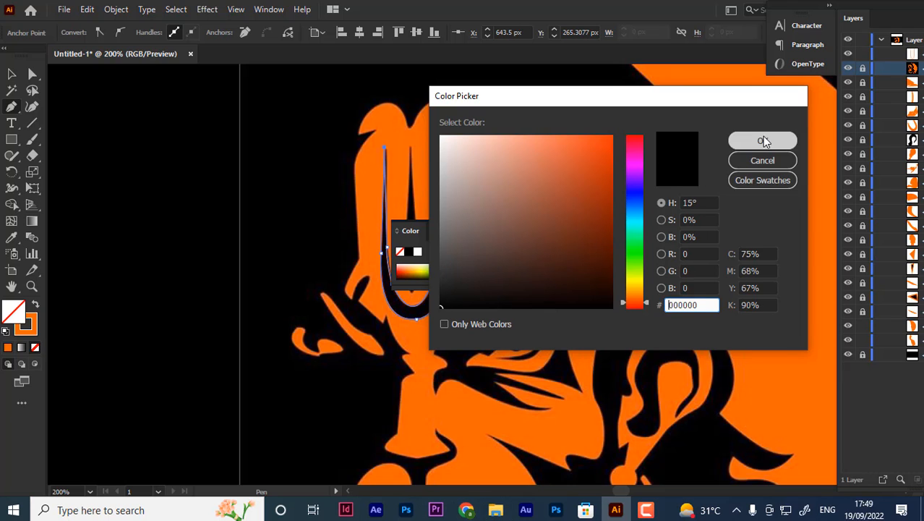
{"action": "left_click", "coordinate": [762, 140]}
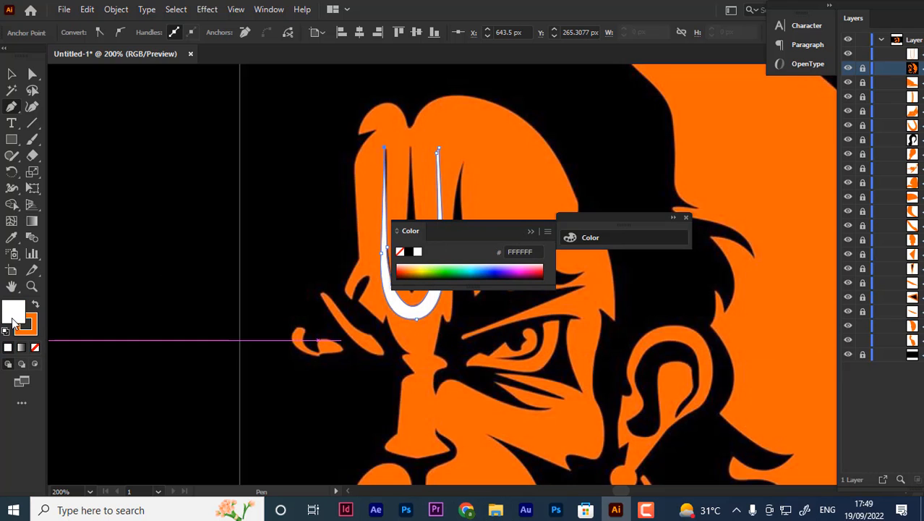
{"action": "double_click", "coordinate": [10, 311]}
{"action": "left_click_drag", "start_coordinate": [490, 290], "coordinate": [440, 308]}
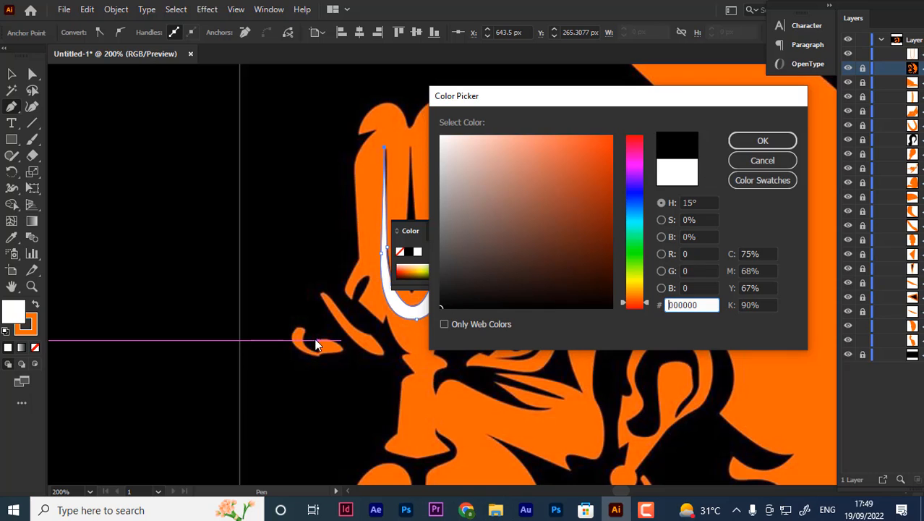
{"action": "left_click", "coordinate": [768, 137]}
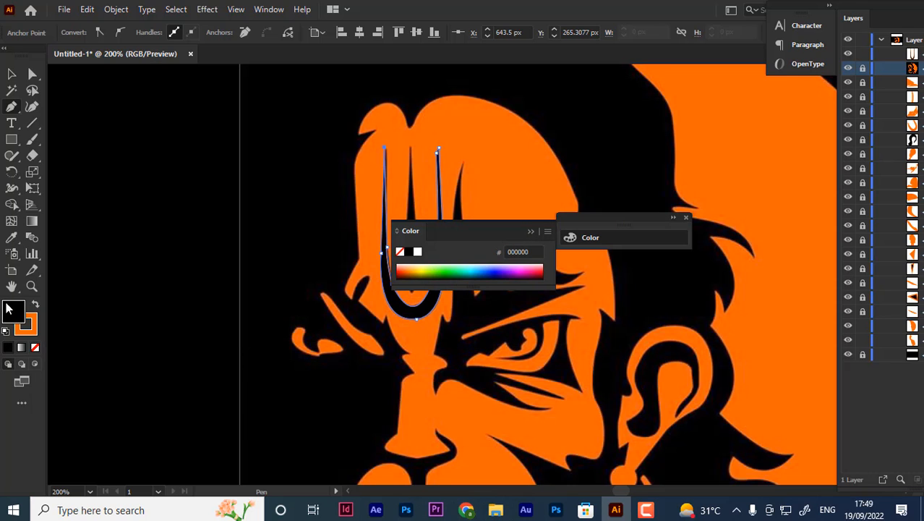
{"action": "left_click", "coordinate": [11, 74]}
{"action": "left_click", "coordinate": [213, 203]}
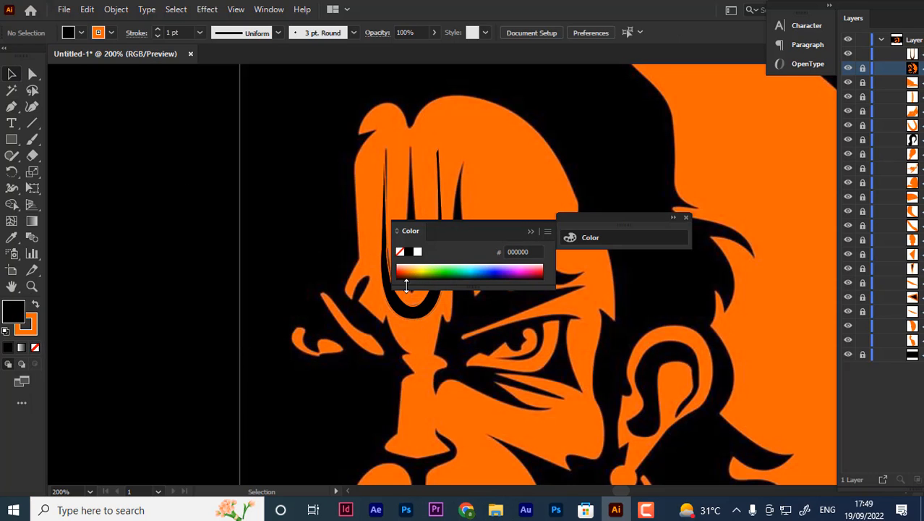
- Set the stroke color to none with no object selected
{"action": "left_click", "coordinate": [101, 33]}
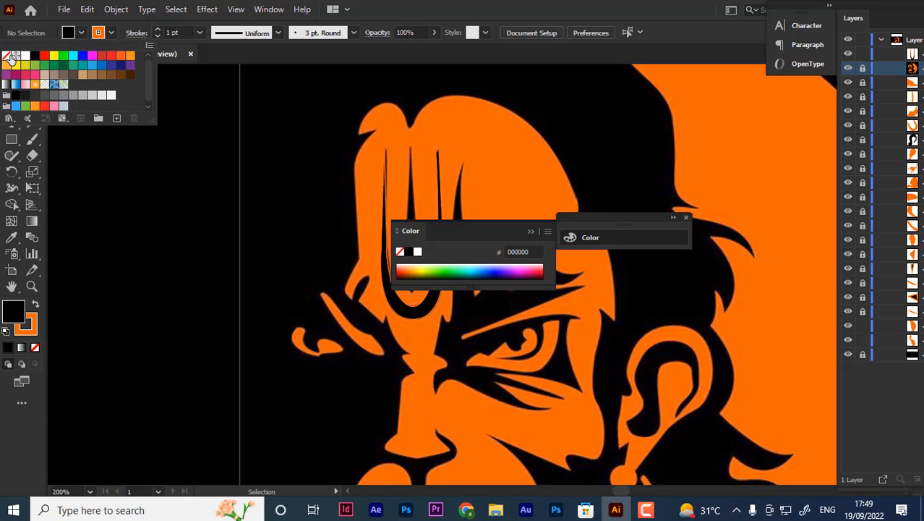
{"action": "left_click", "coordinate": [7, 56]}
{"action": "left_click", "coordinate": [63, 117]}
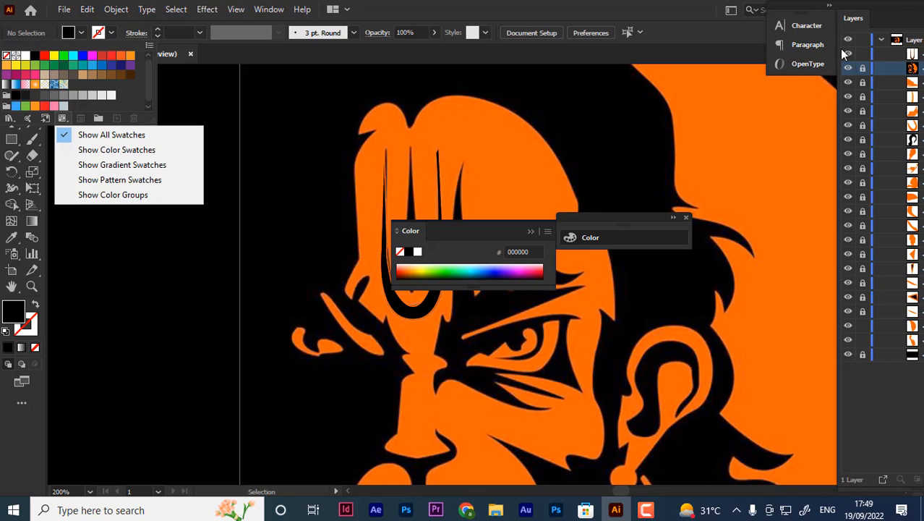
- Hide the reference image and collapse the Color panel to view the black U mark on the traced face
{"action": "left_click", "coordinate": [848, 67]}
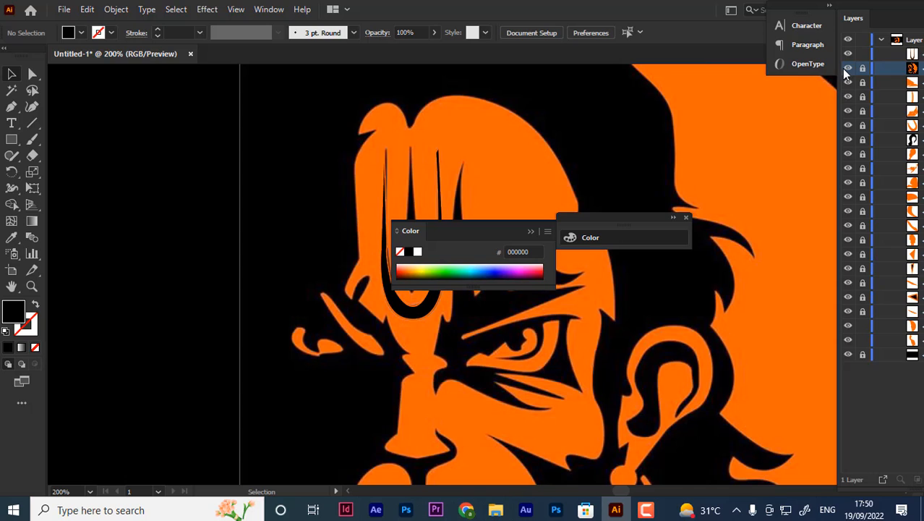
{"action": "left_click", "coordinate": [848, 67]}
{"action": "key", "text": "ctrl+minus"}
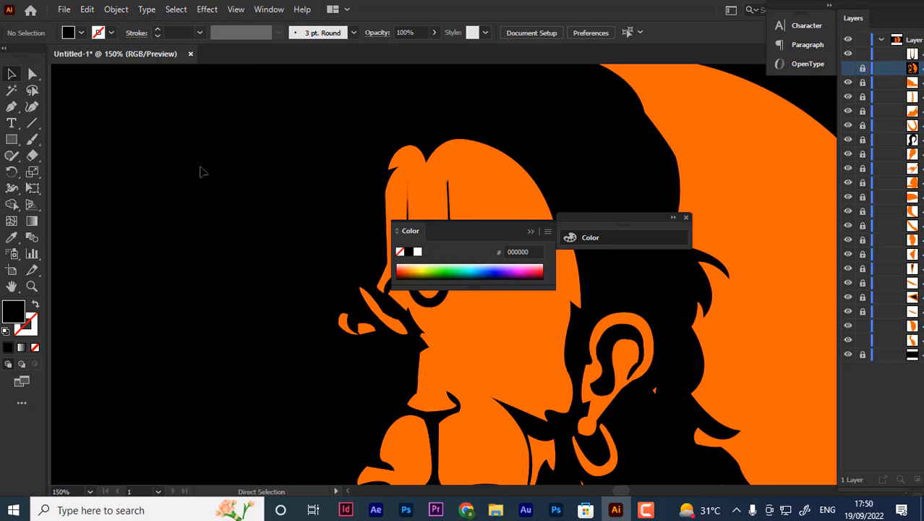
{"action": "left_click", "coordinate": [527, 229]}
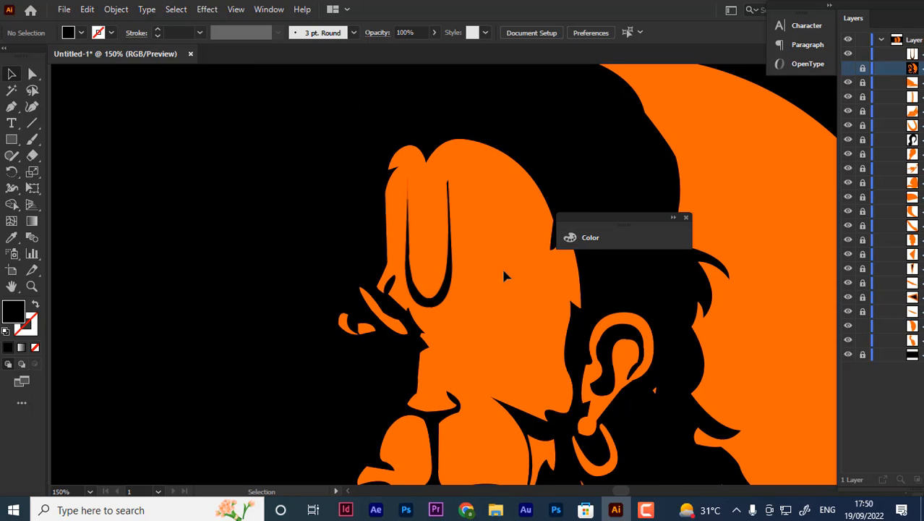
{"action": "scroll", "coordinate": [816, 307], "scroll_direction": "down", "scroll_amount": 2}
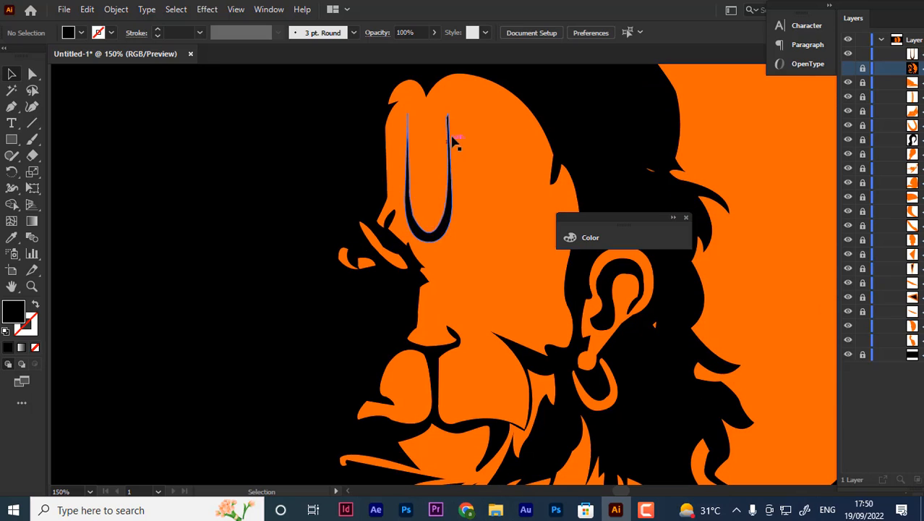
- Select the U mark and move the inner anchor point at its right tip about 3 px right to sharpen the tip
{"action": "left_click", "coordinate": [450, 145]}
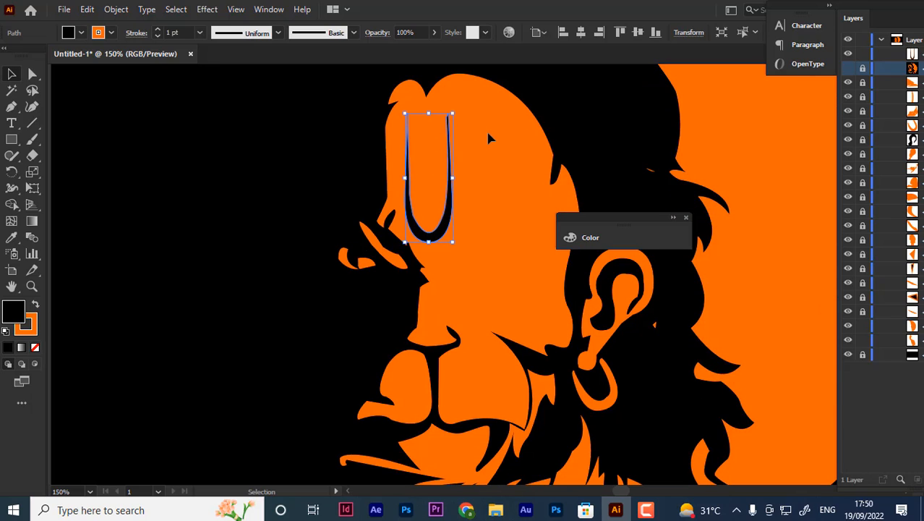
{"action": "left_click", "coordinate": [32, 73]}
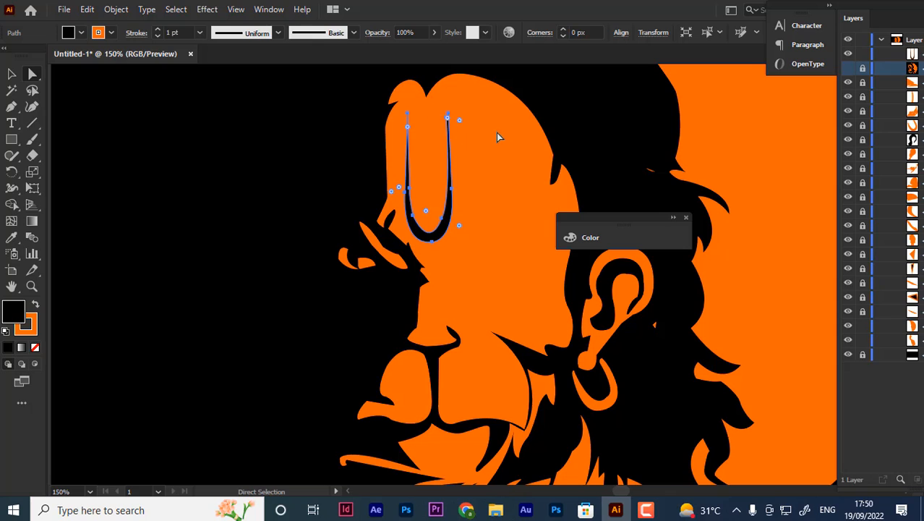
{"action": "key", "text": "ctrl+equal"}
{"action": "key", "text": "ctrl+equal"}
{"action": "key", "text": "ctrl+equal"}
{"action": "key", "text": "ctrl+equal"}
{"action": "key", "text": "ctrl+equal"}
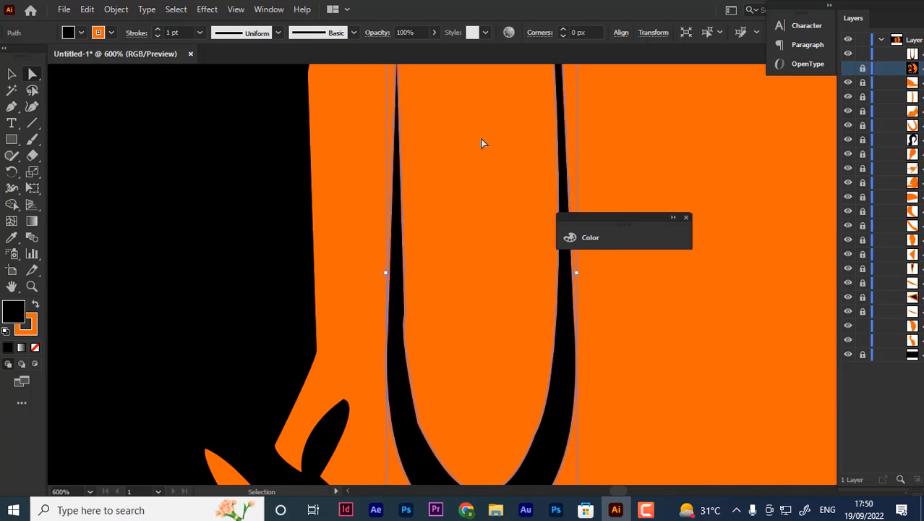
{"action": "scroll", "coordinate": [512, 112], "scroll_direction": "up", "scroll_amount": 6}
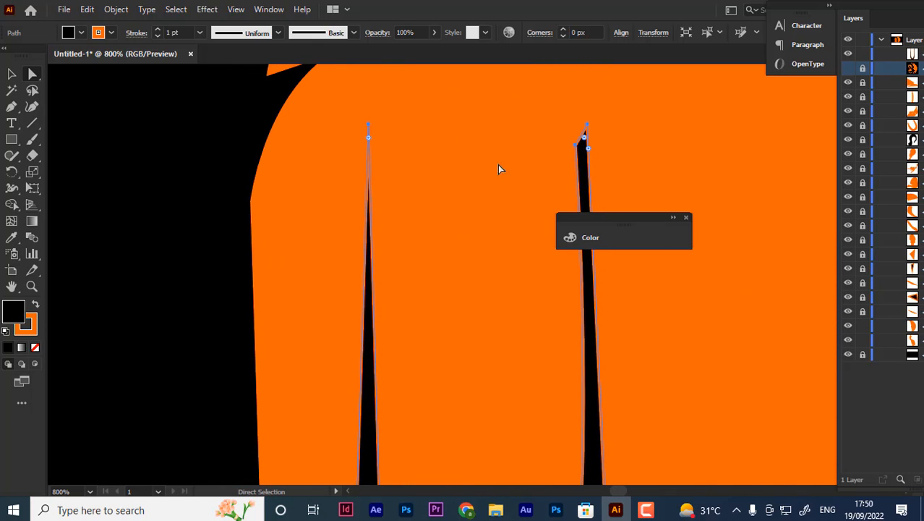
{"action": "left_click_drag", "start_coordinate": [583, 138], "coordinate": [586, 147]}
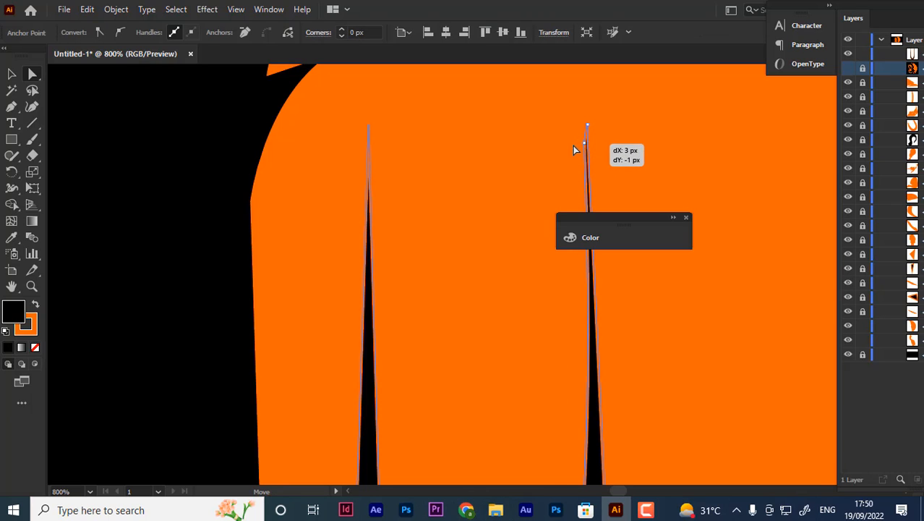
- Deselect the U mark, show the reference image and move it above the U mark in the stacking order
{"action": "left_click", "coordinate": [415, 174]}
{"action": "key", "text": "ctrl+minus"}
{"action": "key", "text": "ctrl+minus"}
{"action": "key", "text": "ctrl+minus"}
{"action": "key", "text": "ctrl+minus"}
{"action": "key", "text": "ctrl+minus"}
{"action": "key", "text": "ctrl+minus"}
{"action": "key", "text": "ctrl+minus"}
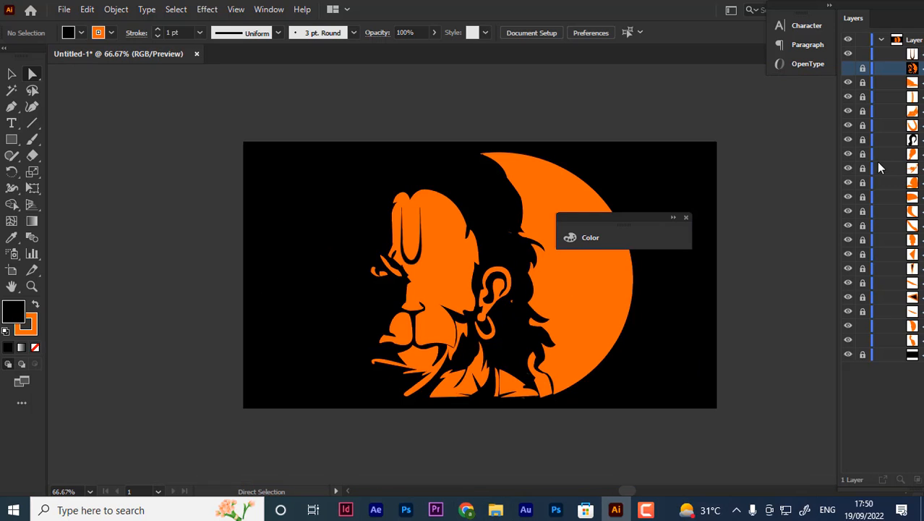
{"action": "left_click", "coordinate": [848, 68]}
{"action": "left_click_drag", "start_coordinate": [917, 68], "coordinate": [917, 54]}
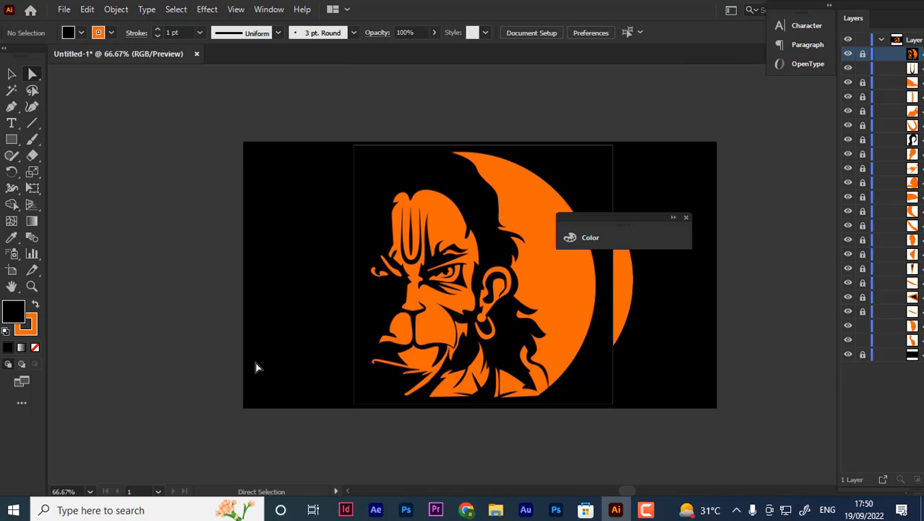
- Draw a straight vertical path down the black centre line of the forehead mark, about 196 px long
{"action": "key", "text": "ctrl+plus"}
{"action": "key", "text": "ctrl+plus"}
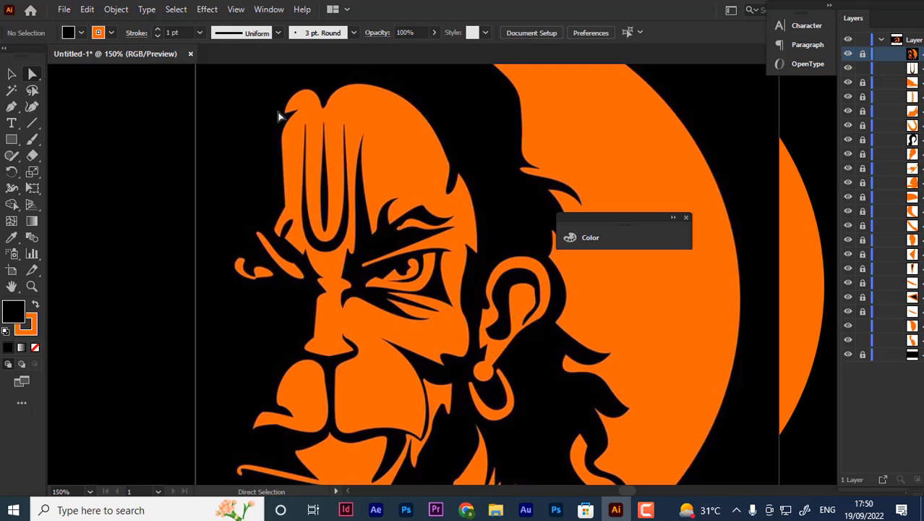
{"action": "left_click", "coordinate": [12, 107]}
{"action": "left_click", "coordinate": [324, 123]}
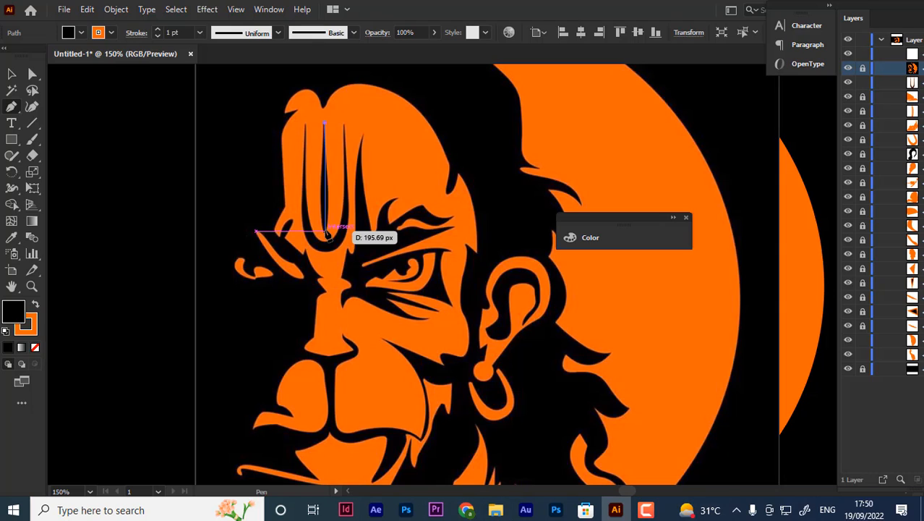
{"action": "left_click", "coordinate": [327, 234]}
{"action": "key", "text": "v"}
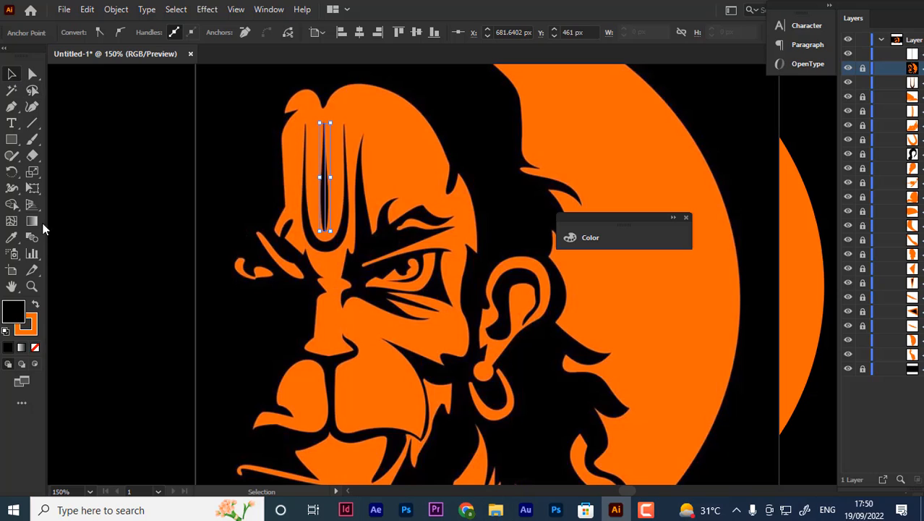
- Swap the centre line's fill and stroke and set its fill to none, then reselect the line
{"action": "left_click", "coordinate": [33, 306]}
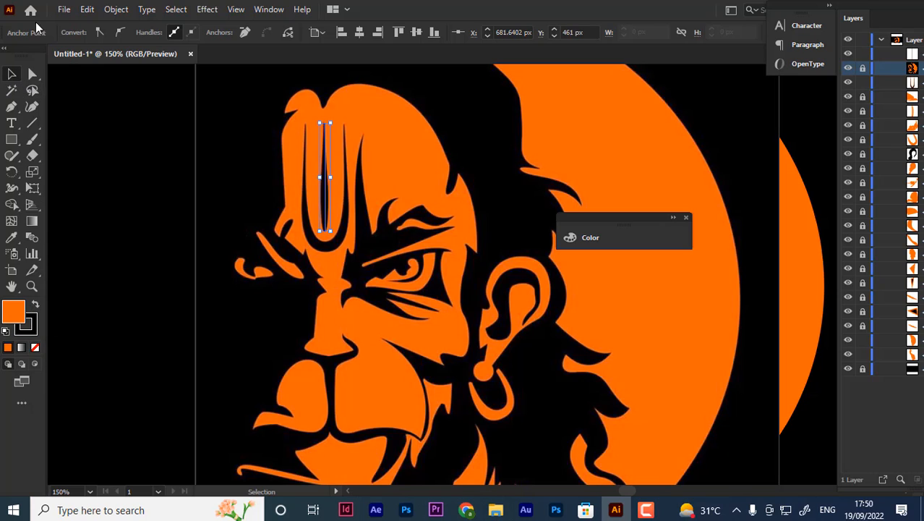
{"action": "left_click", "coordinate": [35, 348]}
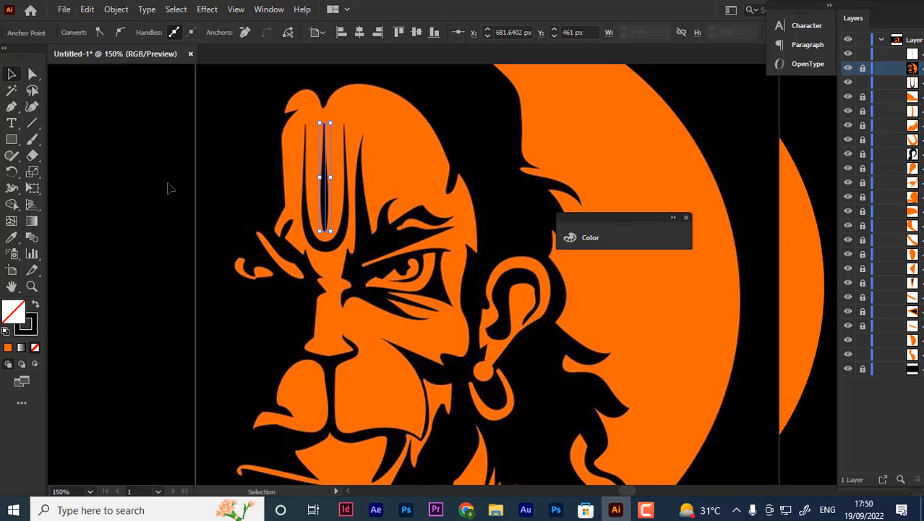
{"action": "left_click", "coordinate": [168, 188]}
{"action": "left_click", "coordinate": [326, 186]}
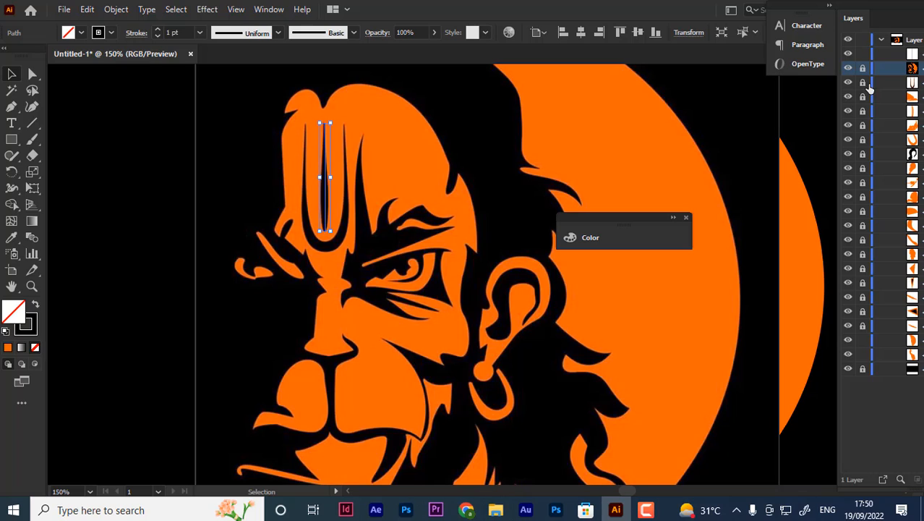
- Apply the lens-shaped width profile, tapered at both ends, to the centre line and hide the reference image
{"action": "left_click", "coordinate": [277, 31]}
{"action": "left_click", "coordinate": [244, 79]}
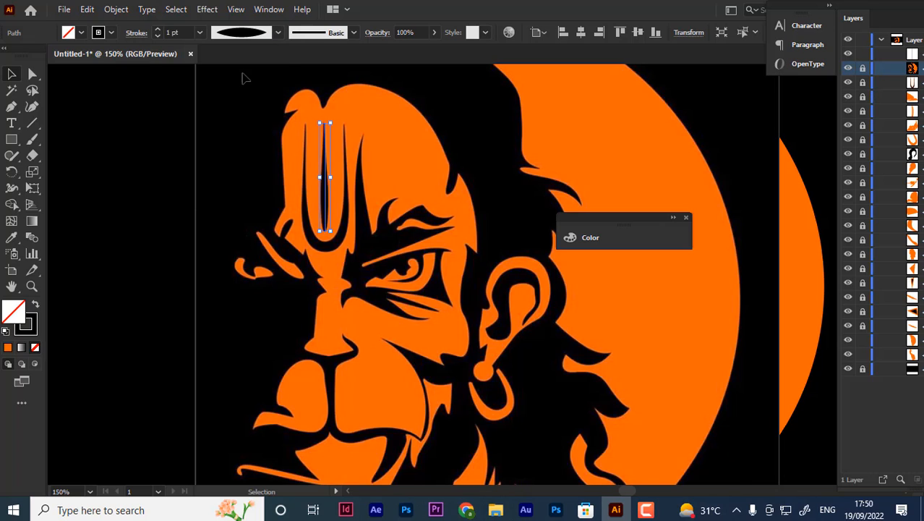
{"action": "left_click", "coordinate": [848, 69]}
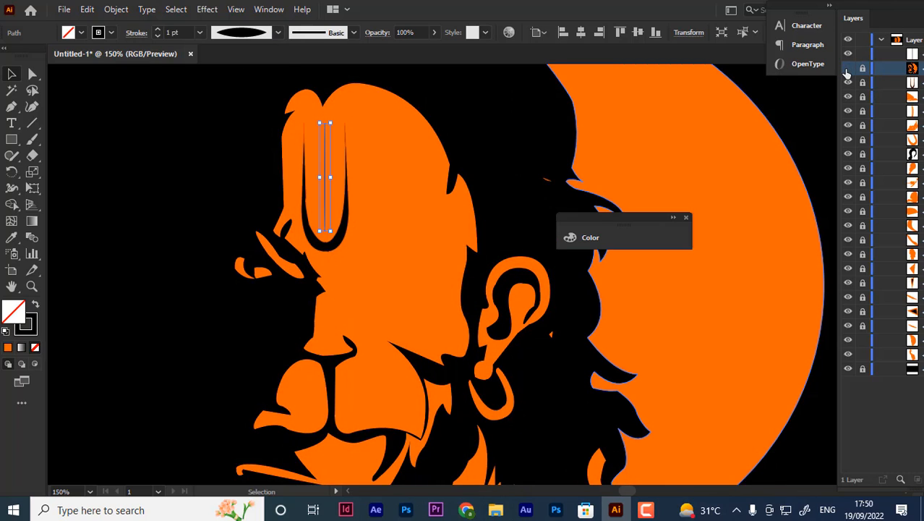
- Switch the centre line to the double-bulge width profile and raise its stroke weight to 20 pt
{"action": "left_click", "coordinate": [278, 32]}
{"action": "left_click", "coordinate": [243, 101]}
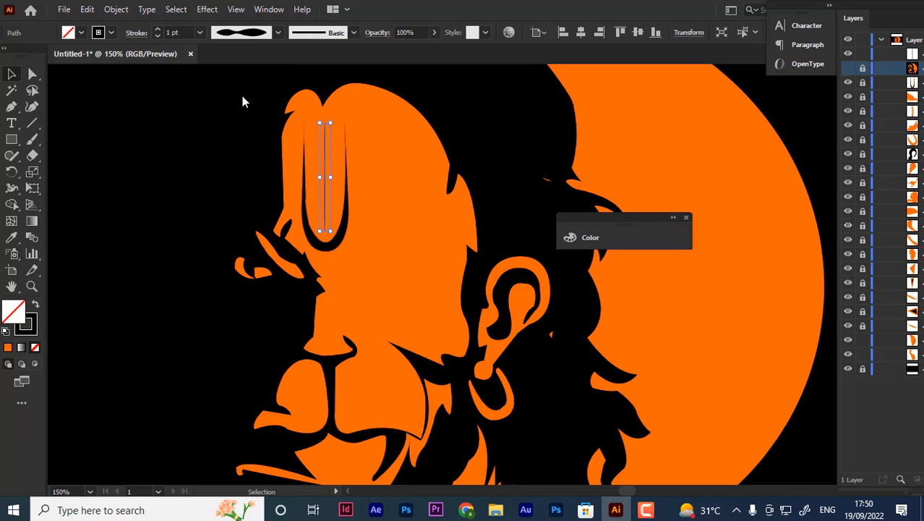
{"action": "key", "text": "ctrl+equal"}
{"action": "key", "text": "ctrl+equal"}
{"action": "key", "text": "ctrl+equal"}
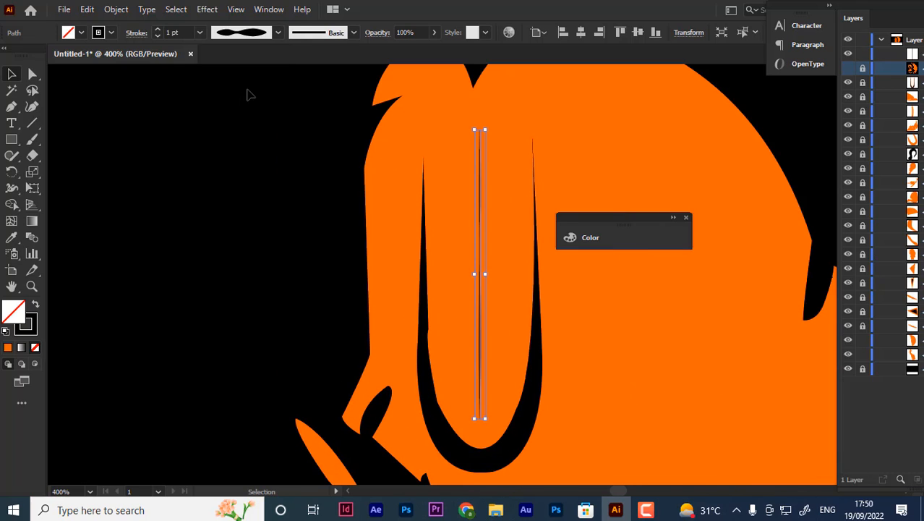
{"action": "left_click", "coordinate": [158, 30]}
{"action": "left_click", "coordinate": [158, 30]}
{"action": "left_click", "coordinate": [159, 30]}
{"action": "left_click", "coordinate": [158, 30]}
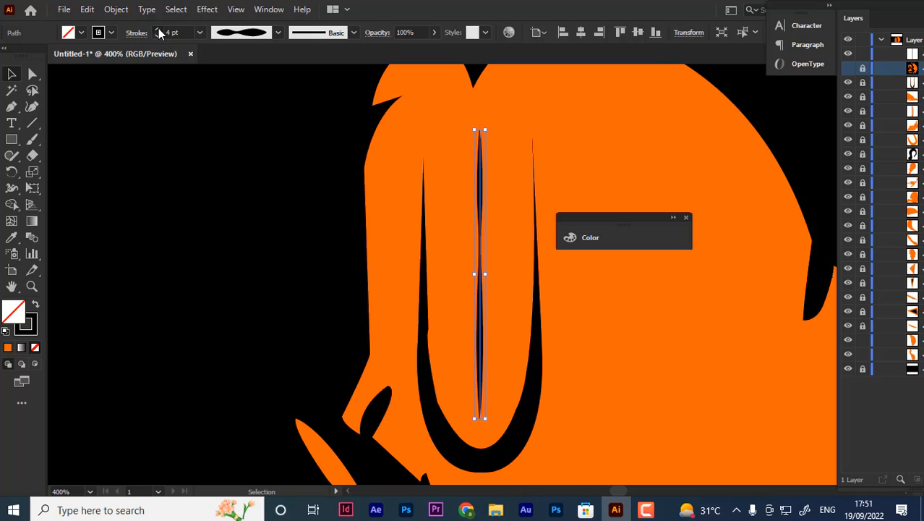
{"action": "left_click", "coordinate": [158, 30]}
{"action": "left_click", "coordinate": [159, 30]}
{"action": "left_click", "coordinate": [158, 29]}
{"action": "left_click", "coordinate": [158, 30]}
{"action": "left_click", "coordinate": [158, 29]}
{"action": "left_click", "coordinate": [159, 29]}
{"action": "left_click", "coordinate": [159, 29]}
{"action": "left_click", "coordinate": [159, 30]}
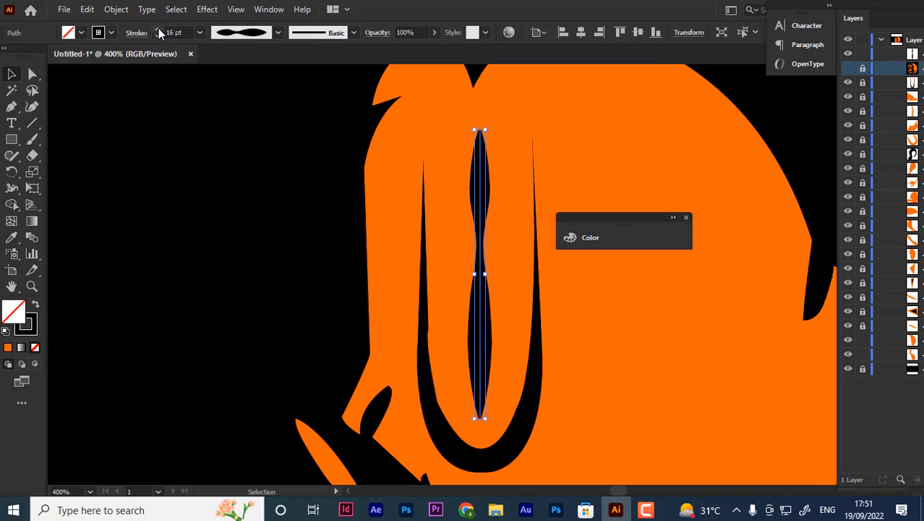
{"action": "left_click", "coordinate": [159, 30]}
{"action": "left_click", "coordinate": [158, 30]}
{"action": "left_click", "coordinate": [158, 30]}
{"action": "left_click", "coordinate": [158, 30]}
- Change the centre line's width profile to the lens shape with a single bulge and deselect it
{"action": "left_click", "coordinate": [277, 32]}
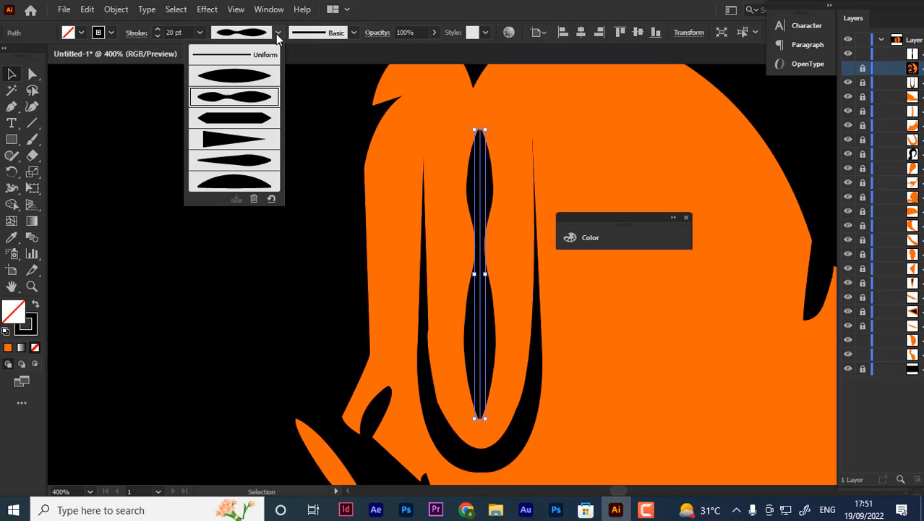
{"action": "left_click", "coordinate": [253, 88]}
{"action": "left_click", "coordinate": [284, 253]}
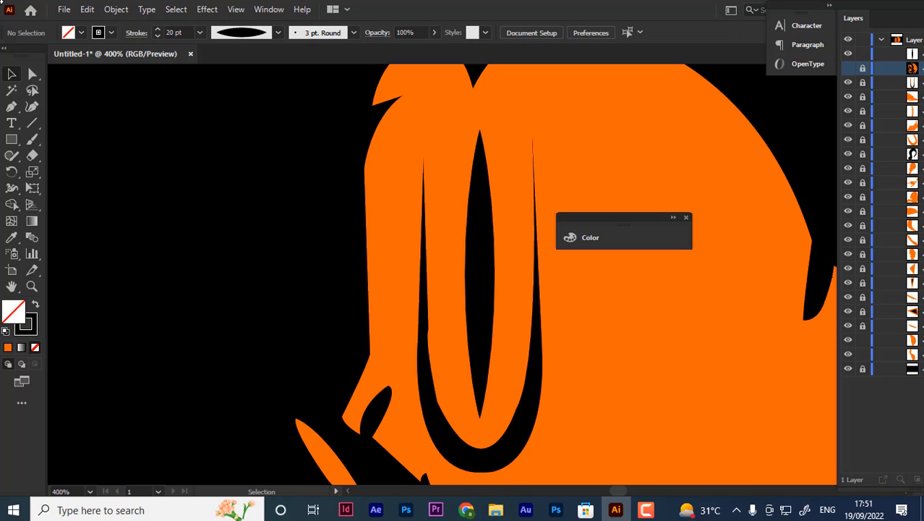
- Reduce the centre line's stroke weight to 13 pt and deselect it
{"action": "key", "text": "ctrl+minus"}
{"action": "key", "text": "ctrl+minus"}
{"action": "key", "text": "ctrl+minus"}
{"action": "key", "text": "ctrl+minus"}
{"action": "key", "text": "ctrl+minus"}
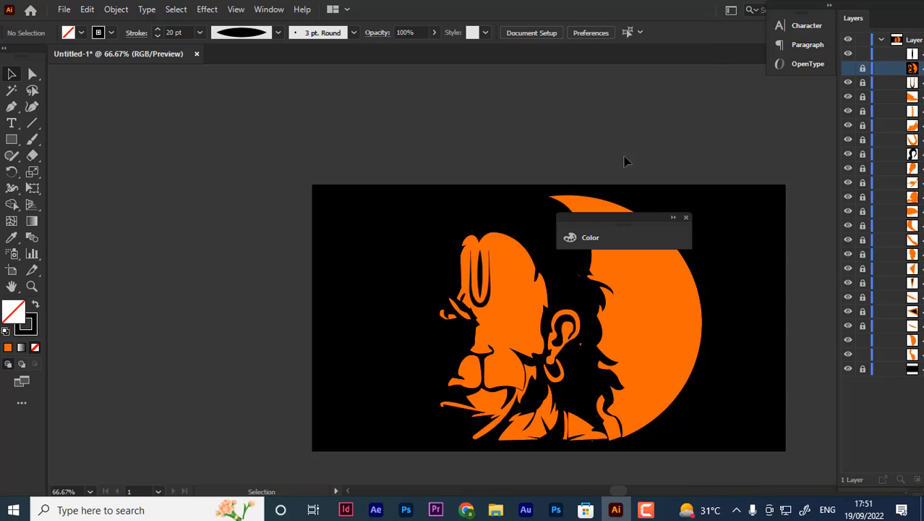
{"action": "left_click", "coordinate": [482, 286]}
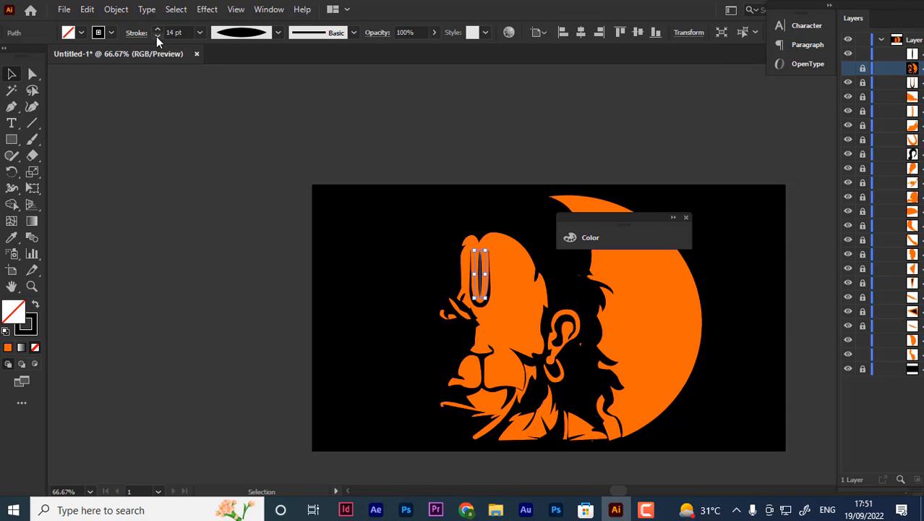
{"action": "left_click", "coordinate": [224, 144]}
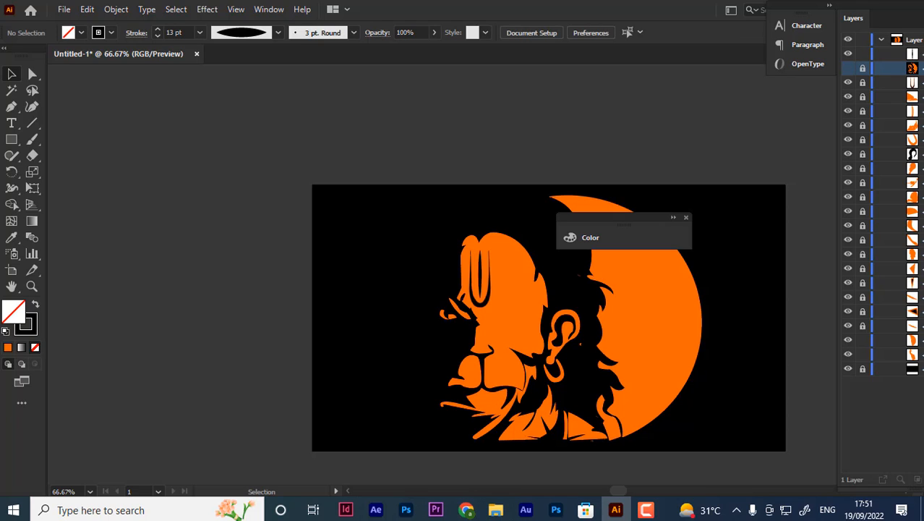
- Show the reference image over the traced shapes again
{"action": "key", "text": "ctrl+minus"}
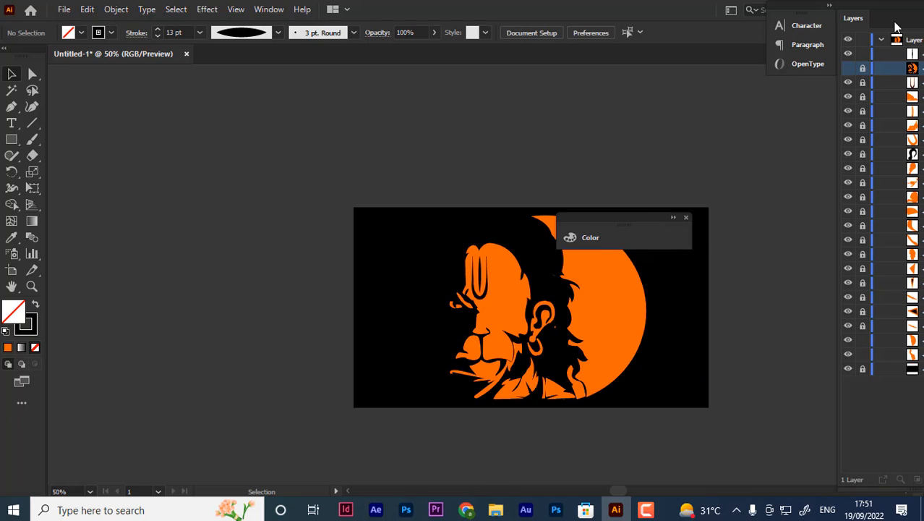
{"action": "left_click", "coordinate": [847, 68]}
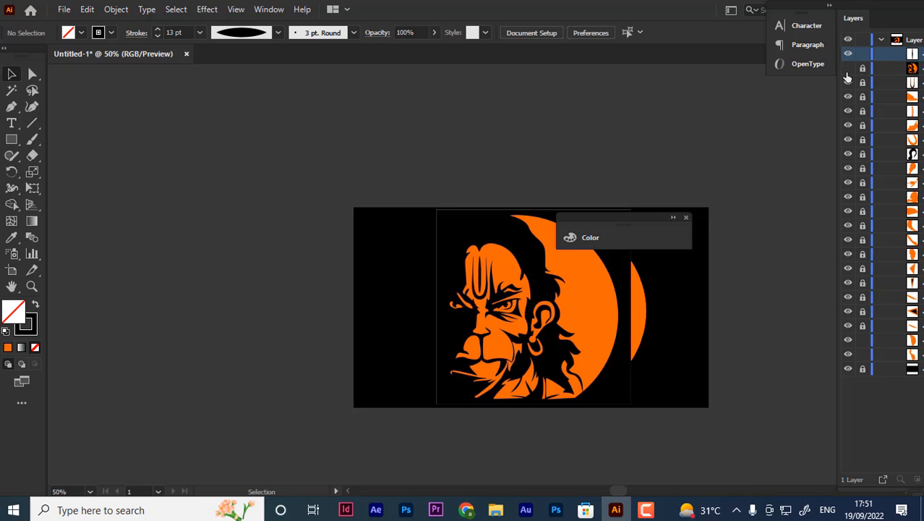
{"action": "left_click", "coordinate": [847, 70]}
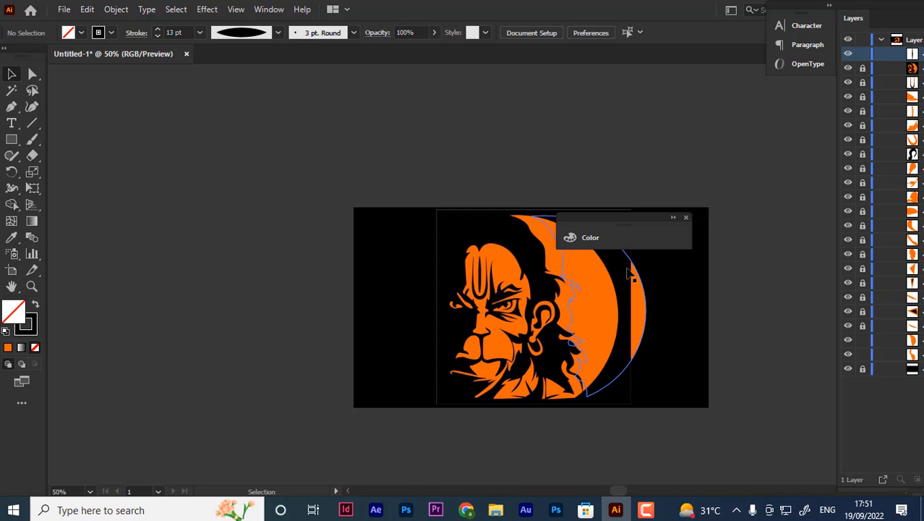
- Close the floating Color panel and lock the forehead mark's centre line
{"action": "key", "text": "ctrl+plus"}
{"action": "key", "text": "ctrl+plus"}
{"action": "key", "text": "ctrl+plus"}
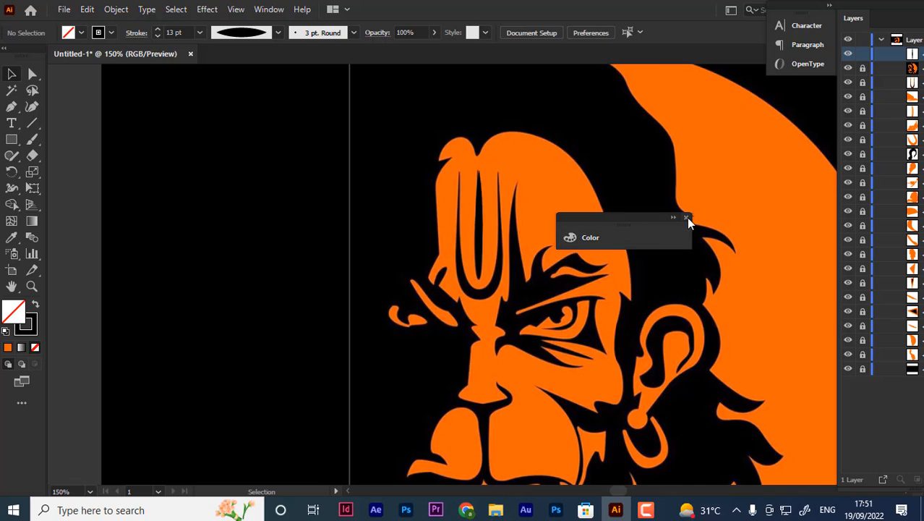
{"action": "left_click", "coordinate": [686, 217]}
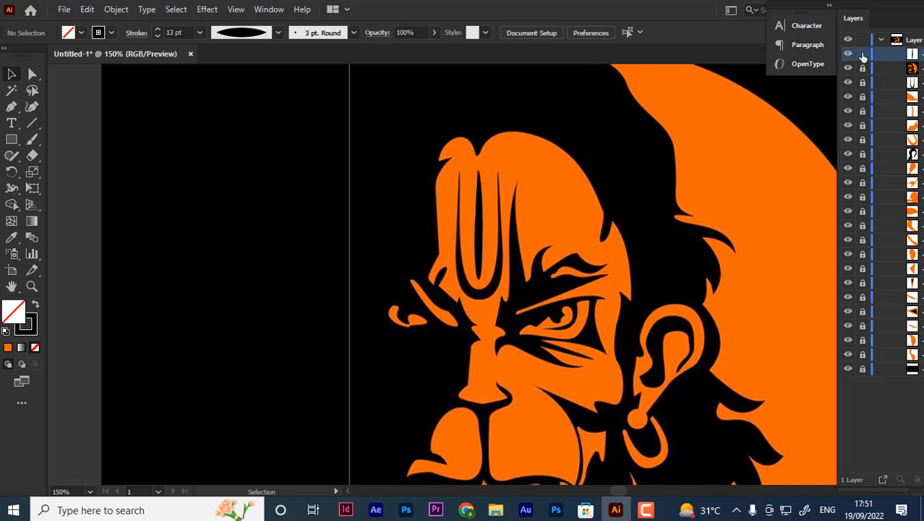
{"action": "scroll", "coordinate": [530, 305], "scroll_direction": "down", "scroll_amount": 2}
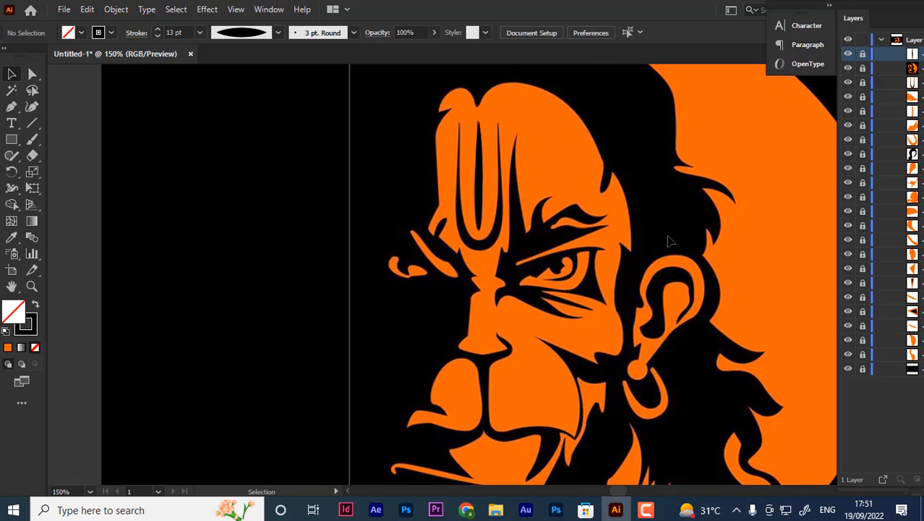
- Start a Pen path at the upper tip of the frown line beside the U mark and trace its edge down to the eyebrow
{"action": "key", "text": "p"}
{"action": "scroll", "coordinate": [593, 231], "scroll_direction": "down", "scroll_amount": 2}
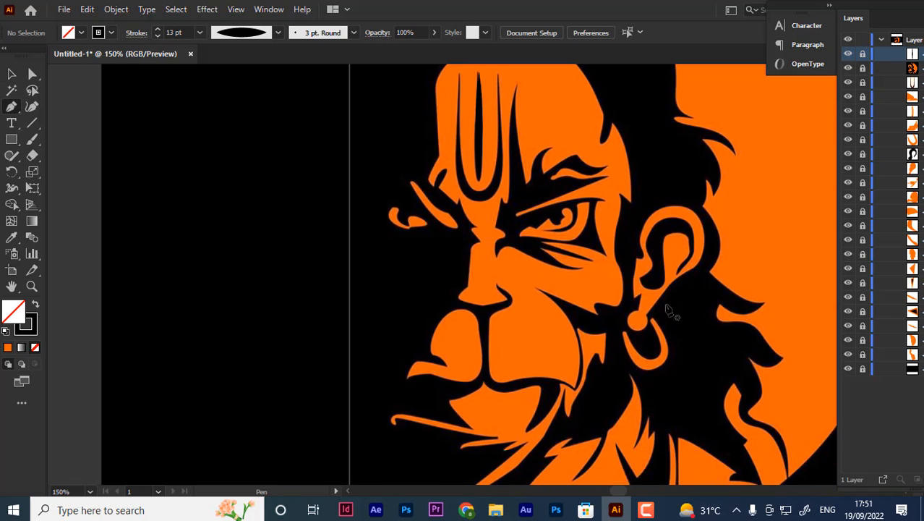
{"action": "left_click", "coordinate": [516, 85]}
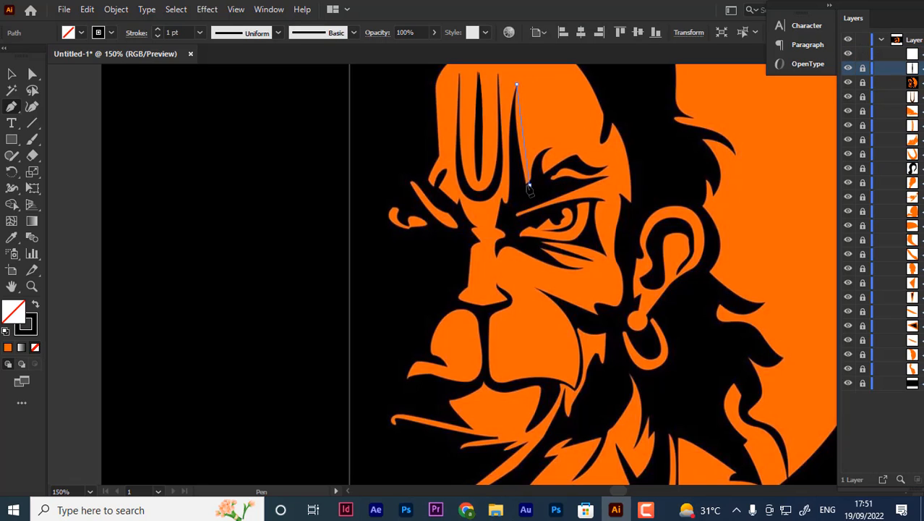
{"action": "left_click", "coordinate": [528, 190]}
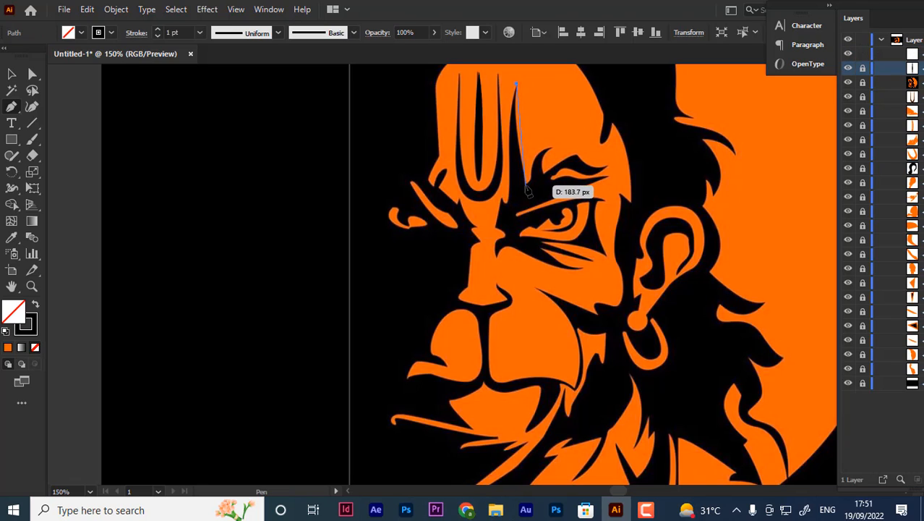
{"action": "left_click_drag", "start_coordinate": [529, 189], "coordinate": [538, 223]}
{"action": "left_click", "coordinate": [525, 186]}
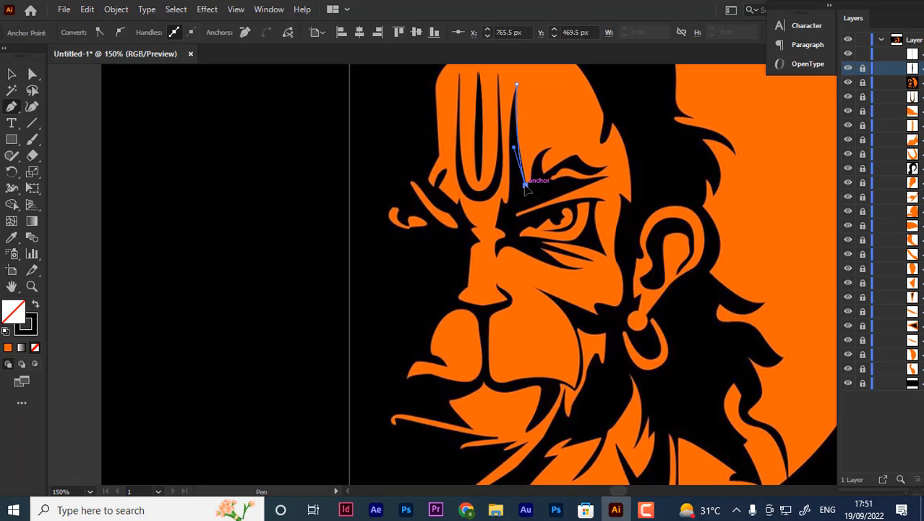
{"action": "left_click", "coordinate": [533, 160]}
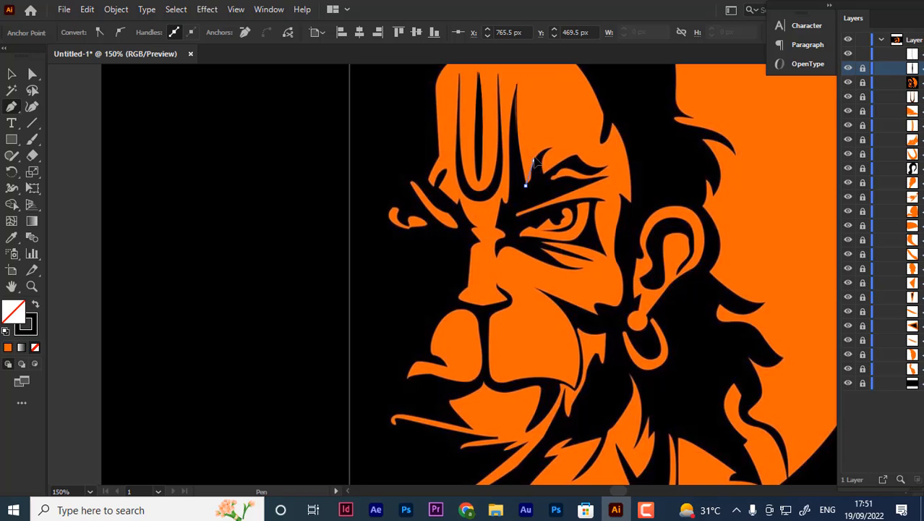
{"action": "left_click_drag", "start_coordinate": [532, 143], "coordinate": [534, 141]}
{"action": "key", "text": "ctrl+z"}
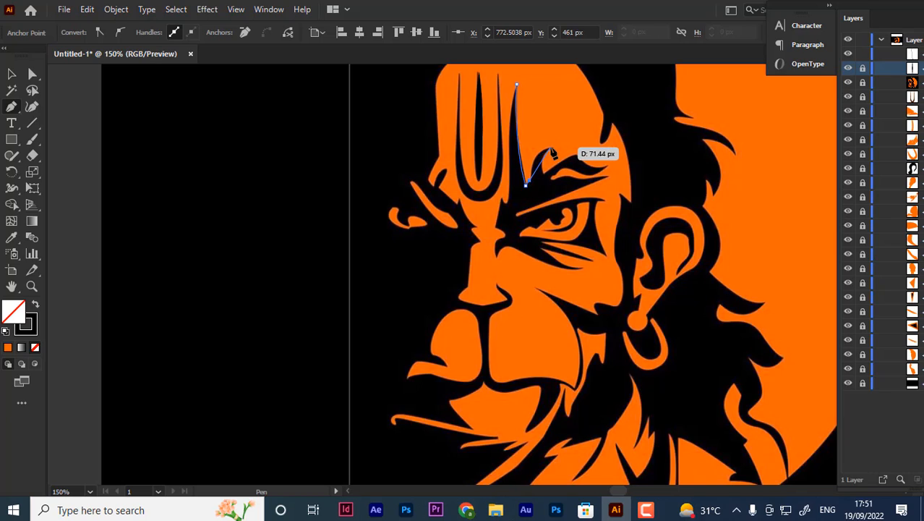
- Continue the Pen path around the eyebrow's curled inner tuft and along its upper edge to the outer tip
{"action": "mouse_move", "coordinate": [554, 147]}
{"action": "left_mouse_down"}
{"action": "mouse_move", "coordinate": [571, 148]}
{"action": "mouse_move", "coordinate": [555, 148]}
{"action": "left_mouse_up"}
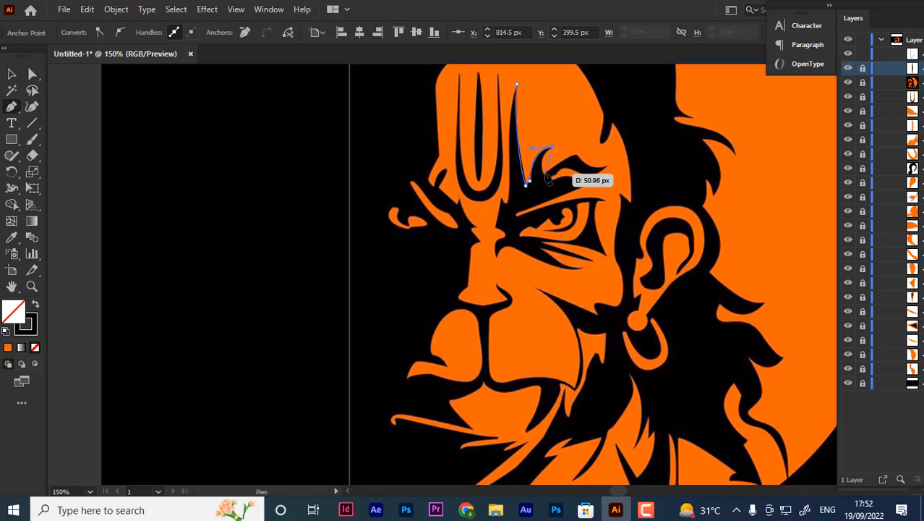
{"action": "left_click_drag", "start_coordinate": [545, 174], "coordinate": [554, 185]}
{"action": "left_click", "coordinate": [545, 174]}
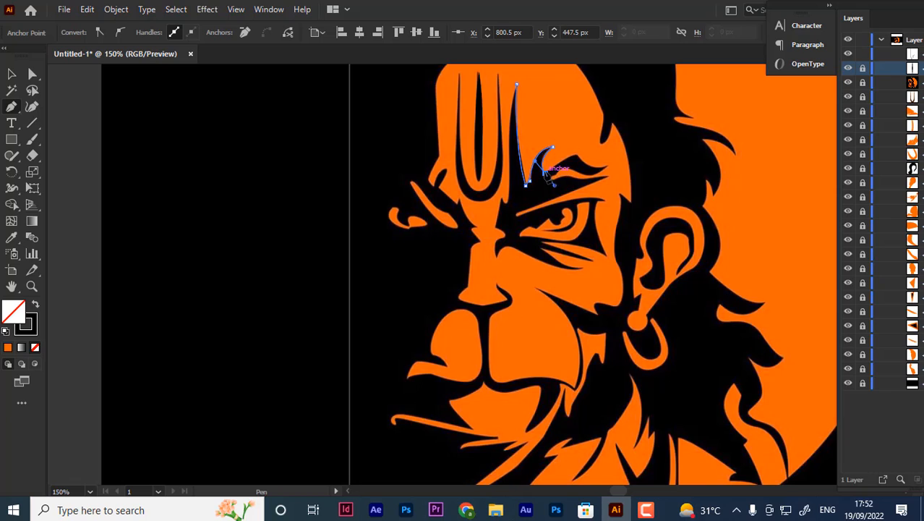
{"action": "left_click", "coordinate": [575, 152]}
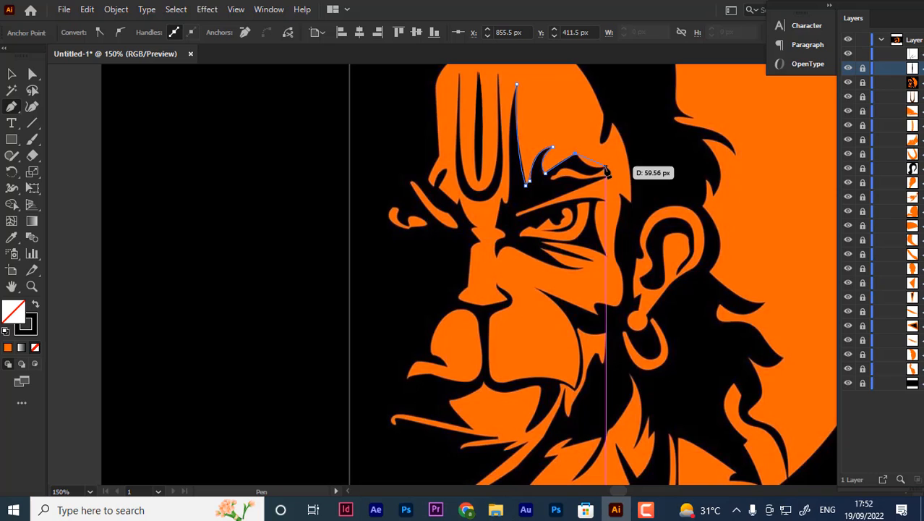
{"action": "left_click", "coordinate": [606, 168]}
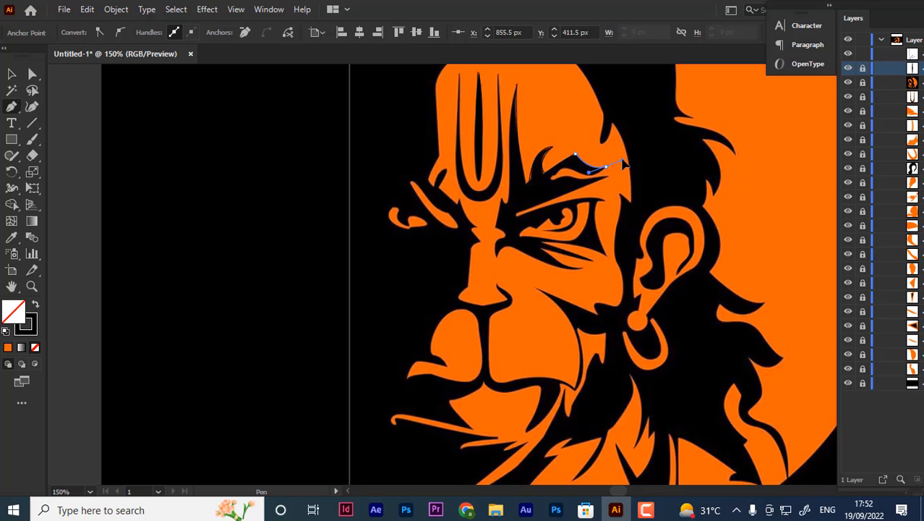
{"action": "left_click", "coordinate": [606, 166]}
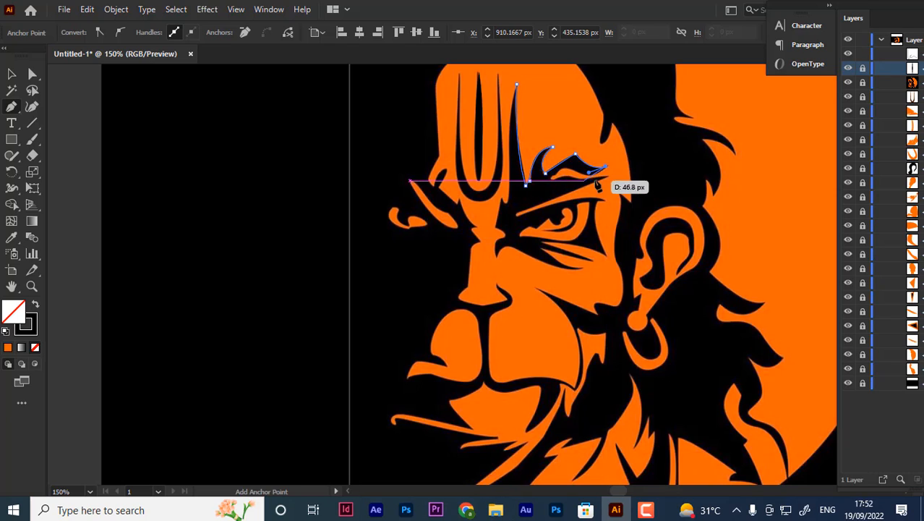
- Trace back around the orange notch inside the eyebrow and out to the tip of its lower strand
{"action": "left_click_drag", "start_coordinate": [568, 169], "coordinate": [540, 152]}
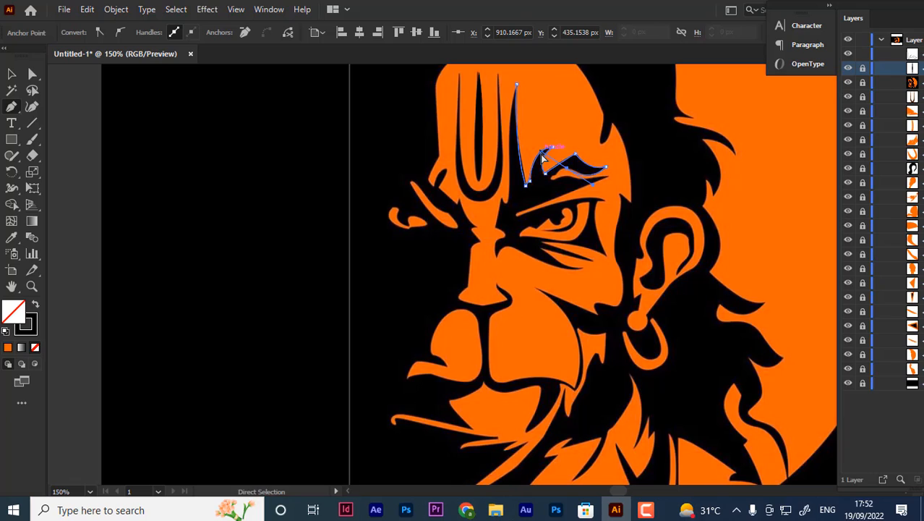
{"action": "key", "text": "ctrl+z"}
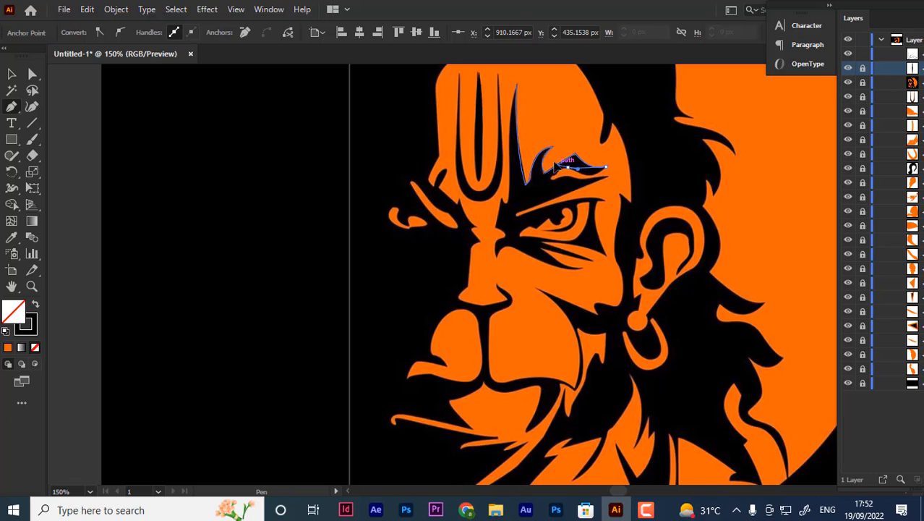
{"action": "left_click_drag", "start_coordinate": [550, 153], "coordinate": [583, 191]}
{"action": "left_click", "coordinate": [568, 167]}
{"action": "left_click", "coordinate": [554, 175]}
{"action": "left_click", "coordinate": [577, 181]}
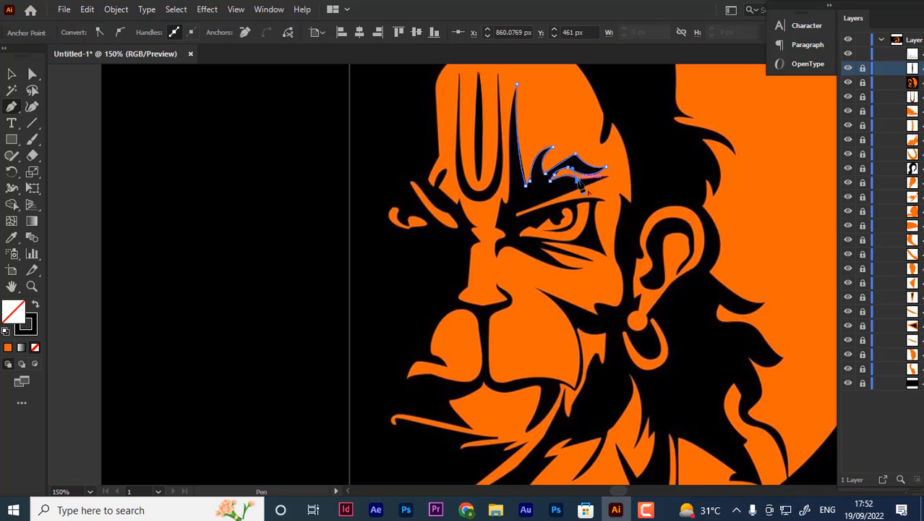
{"action": "left_click", "coordinate": [608, 176]}
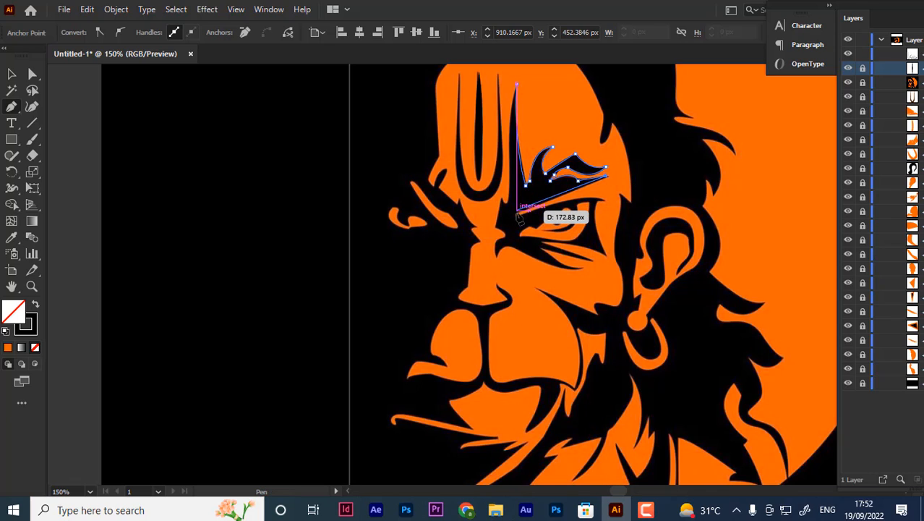
- Trace the brow's lower edge to the inner end, return along the upper eyelid, and follow the outer eye shadow down
{"action": "left_click_drag", "start_coordinate": [517, 210], "coordinate": [504, 212]}
{"action": "left_click", "coordinate": [516, 212]}
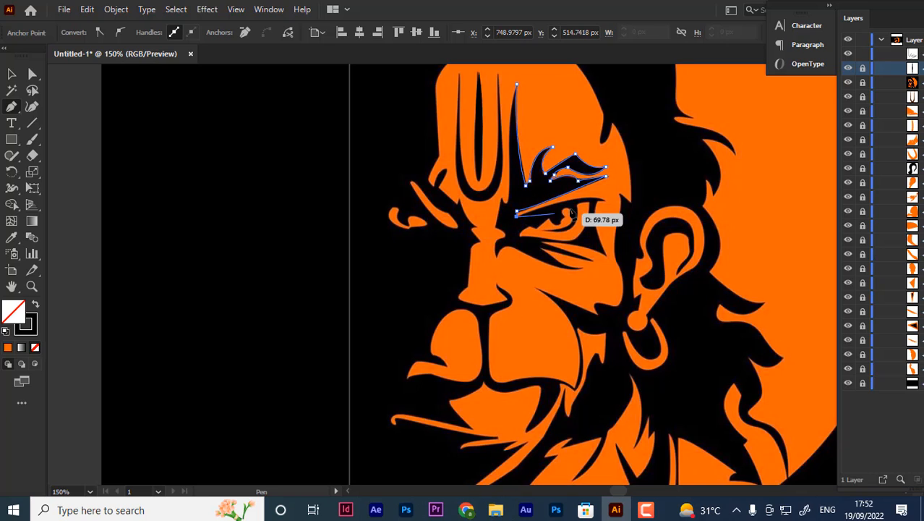
{"action": "left_click_drag", "start_coordinate": [606, 203], "coordinate": [641, 219]}
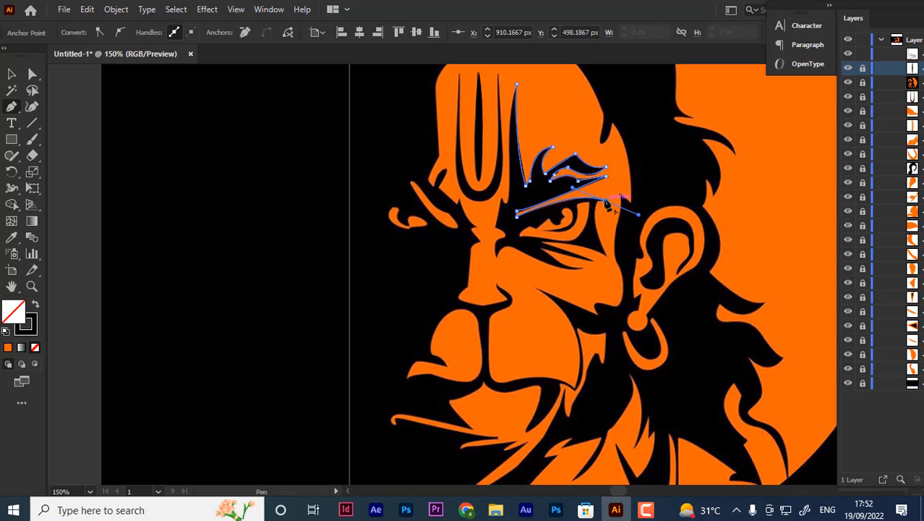
{"action": "left_click", "coordinate": [607, 202]}
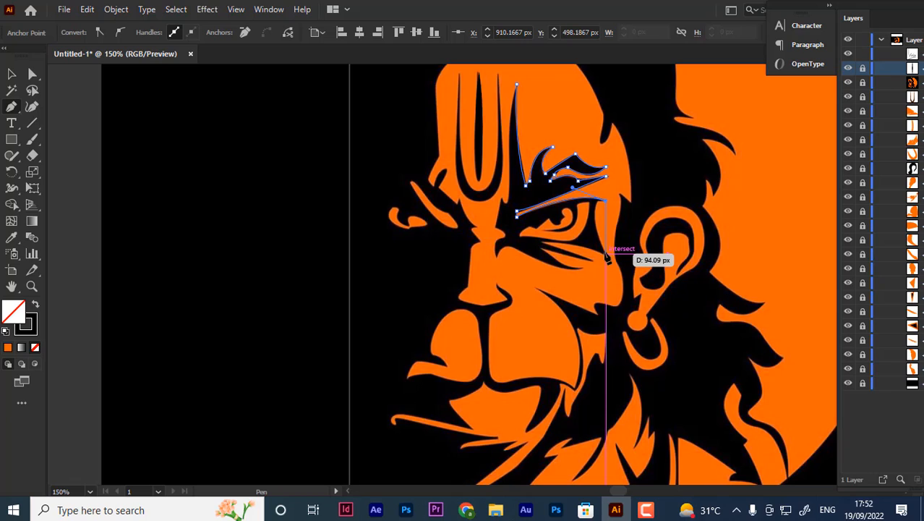
{"action": "left_click", "coordinate": [606, 253]}
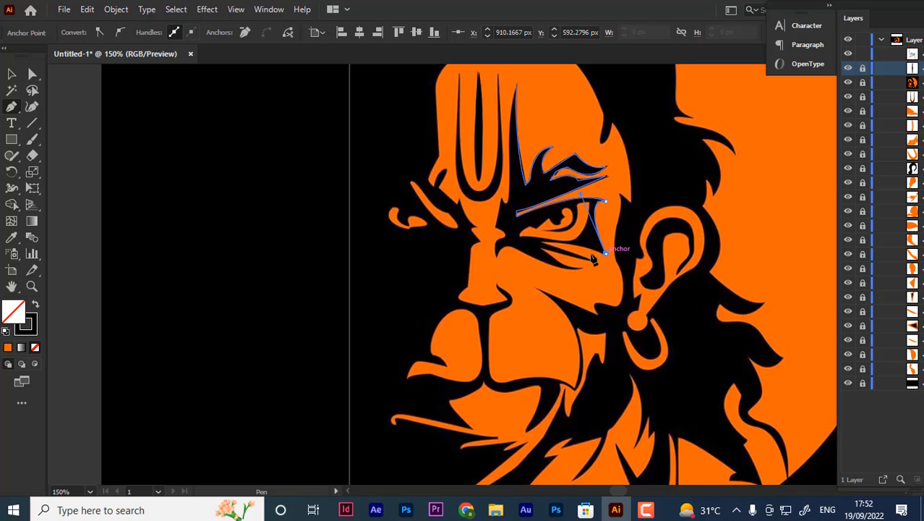
- Trace the pointed wrinkle lines beneath the eye, ending at the tip of the lowest wrinkle
{"action": "left_click", "coordinate": [543, 245]}
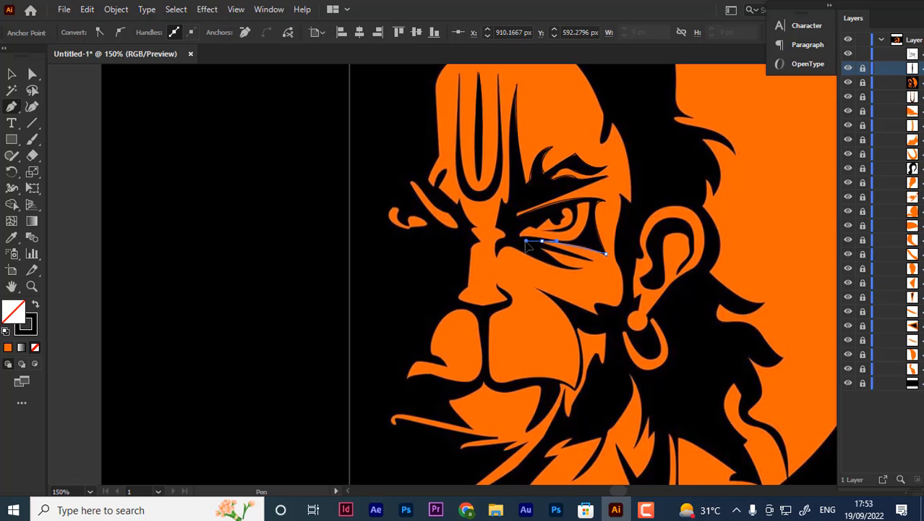
{"action": "left_click_drag", "start_coordinate": [527, 246], "coordinate": [521, 246]}
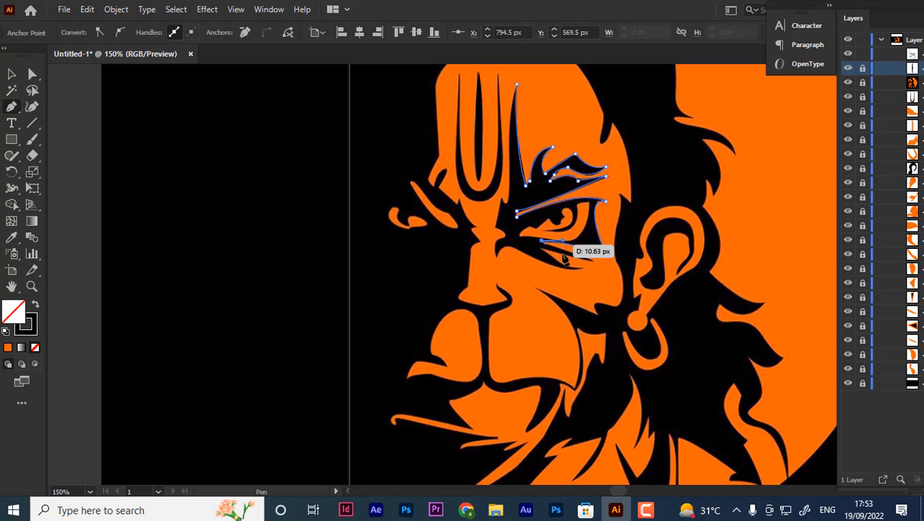
{"action": "left_click", "coordinate": [591, 259]}
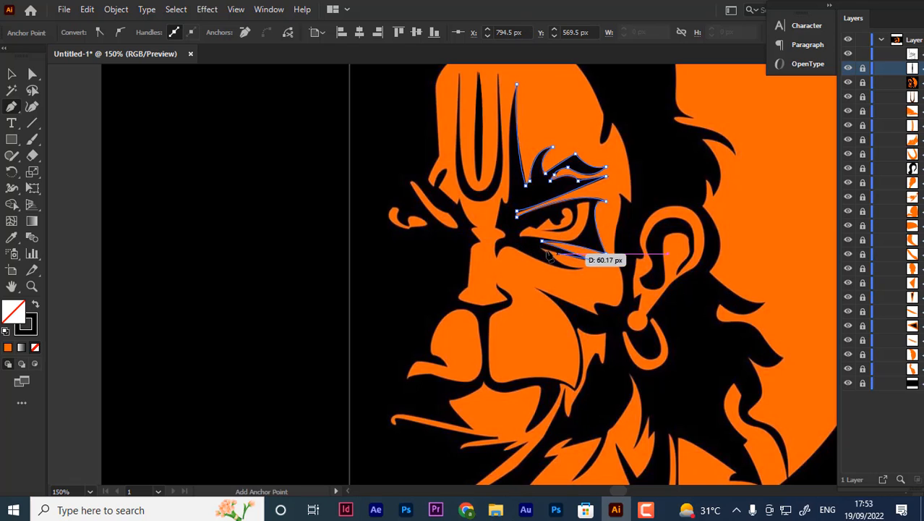
{"action": "left_click", "coordinate": [541, 248]}
{"action": "left_click_drag", "start_coordinate": [535, 247], "coordinate": [535, 246]}
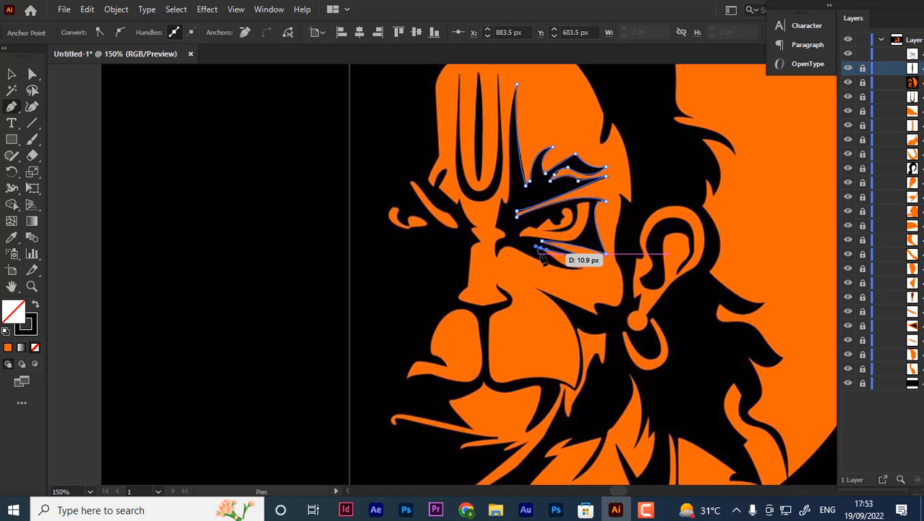
{"action": "left_click", "coordinate": [541, 248]}
{"action": "left_click_drag", "start_coordinate": [580, 267], "coordinate": [599, 266]}
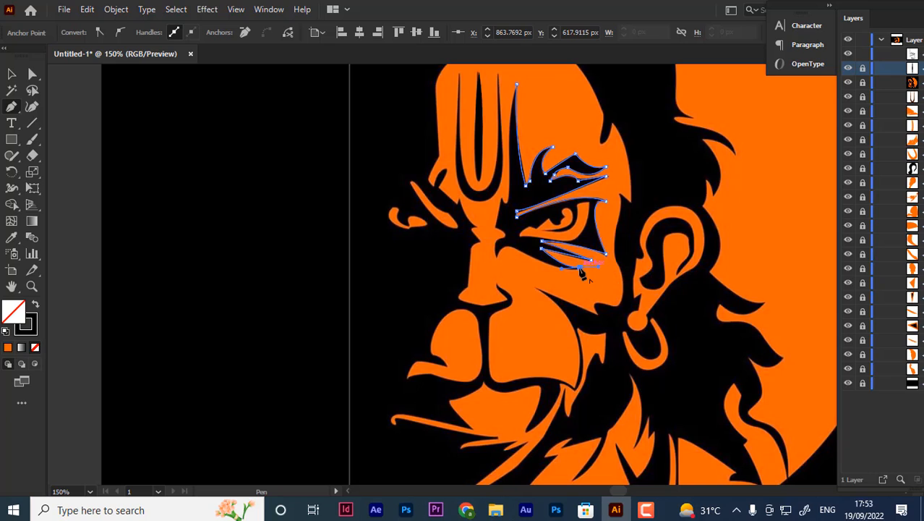
- Trace the lowest wrinkle's underside back to the nose bridge and around the inner corner beside the eye
{"action": "left_click_drag", "start_coordinate": [504, 248], "coordinate": [445, 212]}
{"action": "key", "text": "ctrl+z"}
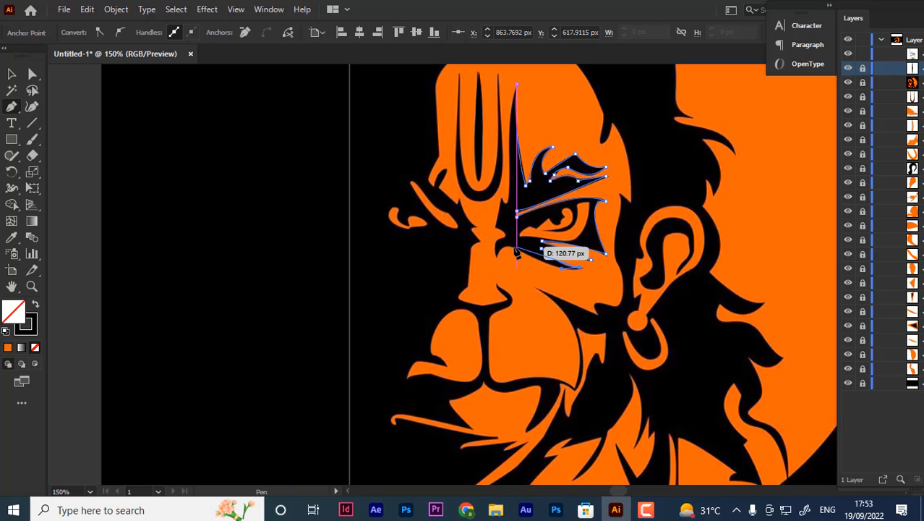
{"action": "left_click_drag", "start_coordinate": [517, 247], "coordinate": [482, 221]}
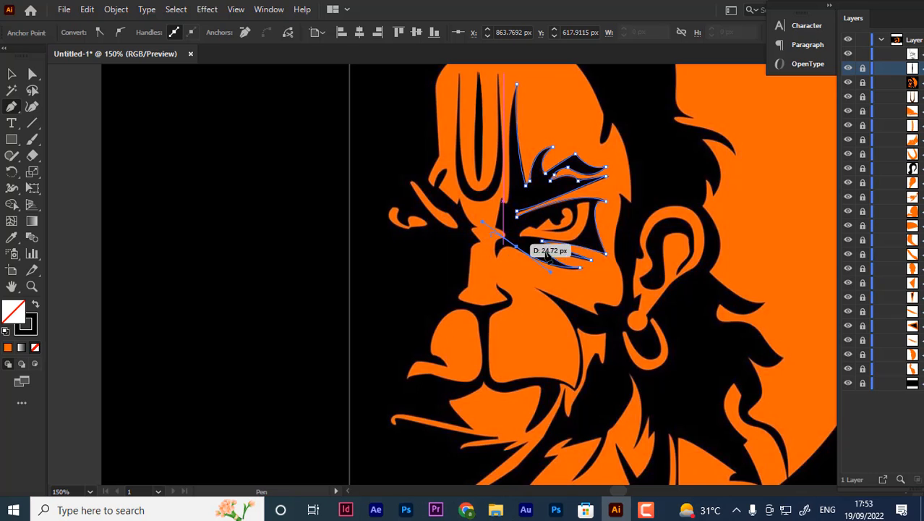
{"action": "left_click", "coordinate": [516, 246], "text": "alt"}
{"action": "left_click_drag", "start_coordinate": [499, 254], "coordinate": [484, 217]}
{"action": "left_click", "coordinate": [497, 254]}
{"action": "left_click", "coordinate": [498, 238]}
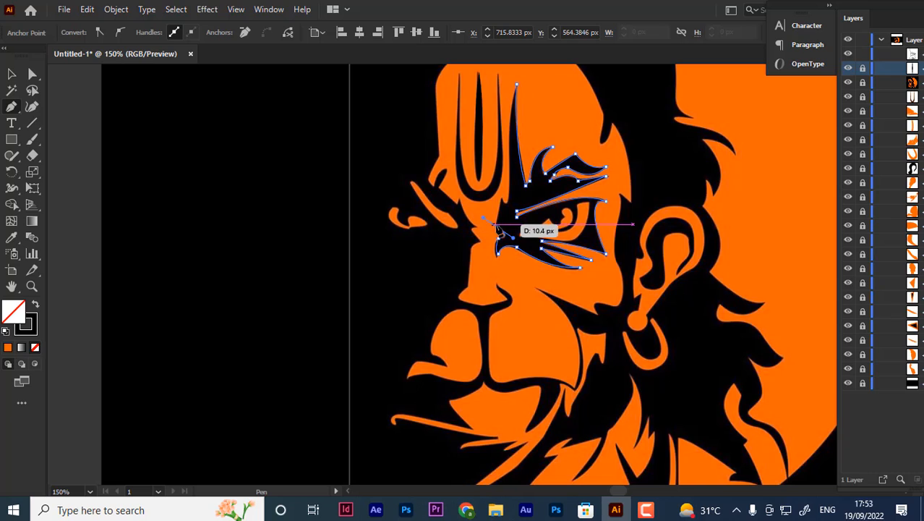
- Trace up the nose bridge and the frown line's other edge, closing the path at its upper tip
{"action": "left_click", "coordinate": [499, 227]}
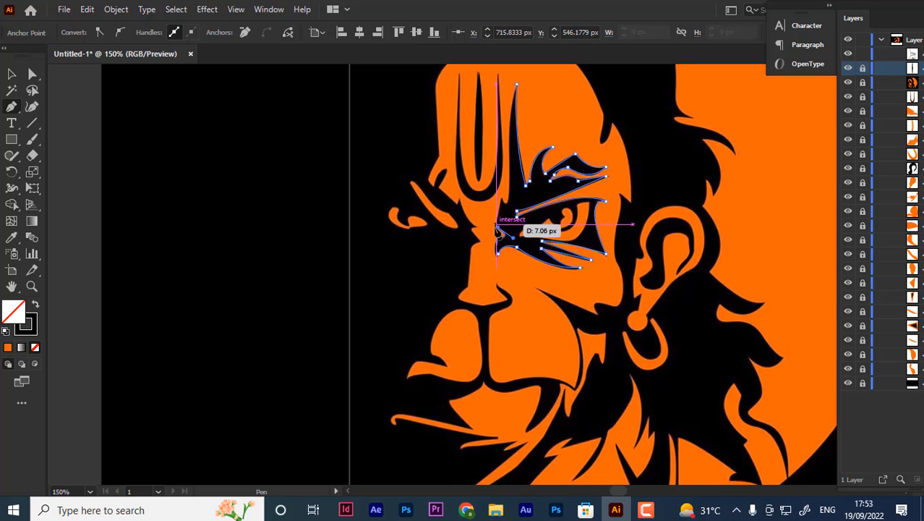
{"action": "left_click", "coordinate": [503, 197]}
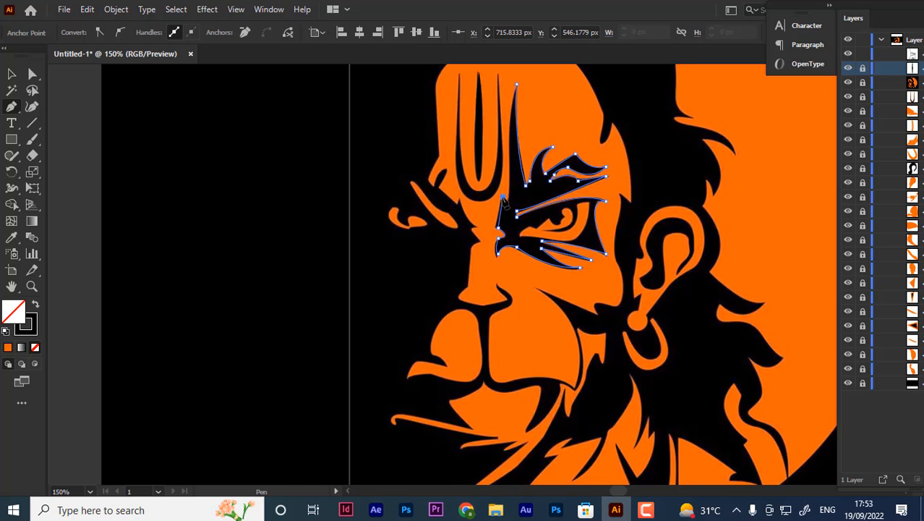
{"action": "left_click_drag", "start_coordinate": [506, 205], "coordinate": [508, 206]}
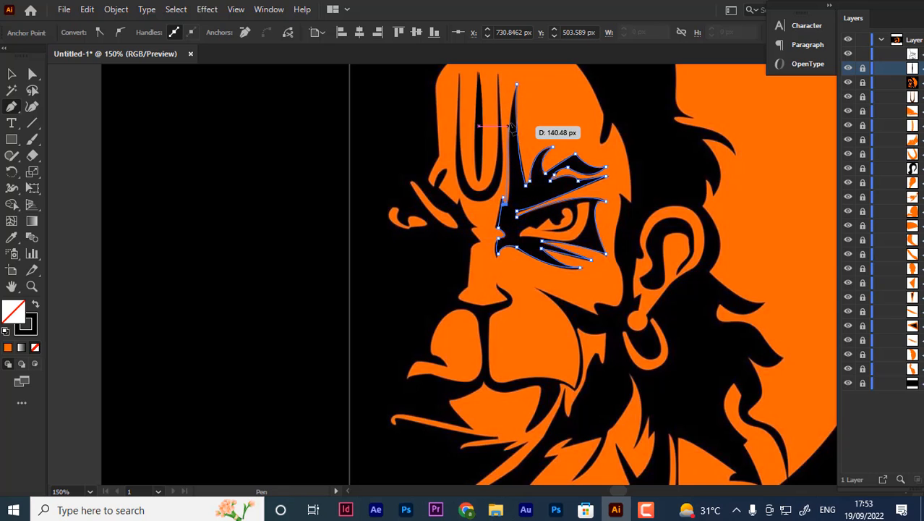
{"action": "left_click_drag", "start_coordinate": [510, 122], "coordinate": [504, 97]}
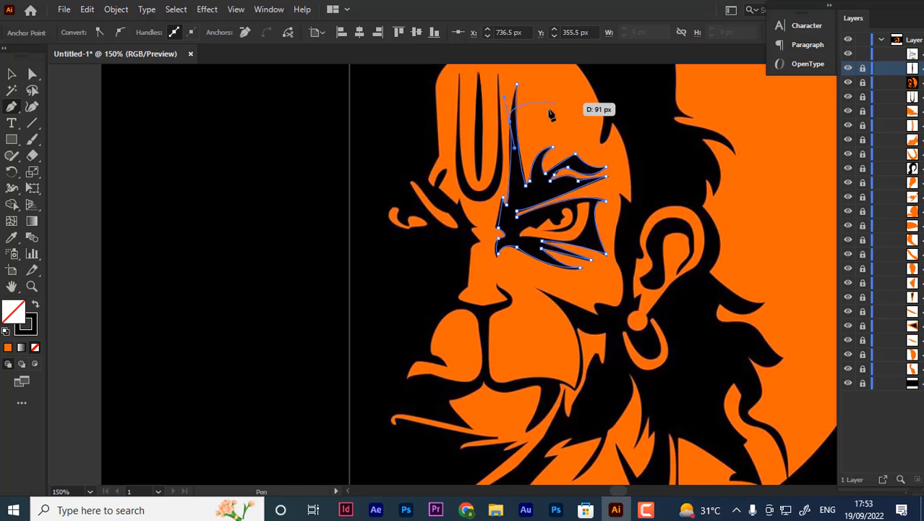
{"action": "key", "text": "ctrl+z"}
{"action": "left_click_drag", "start_coordinate": [508, 161], "coordinate": [508, 163]}
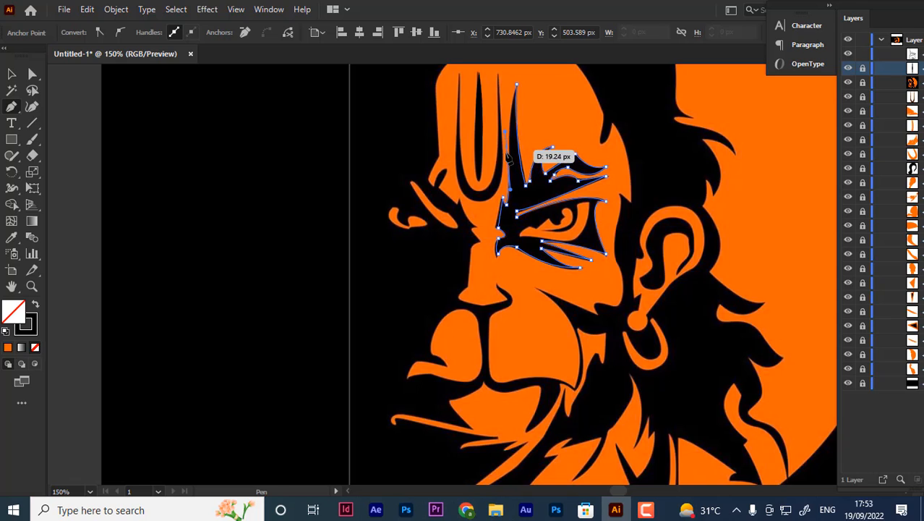
{"action": "scroll", "coordinate": [512, 156], "scroll_direction": "up", "scroll_amount": 2}
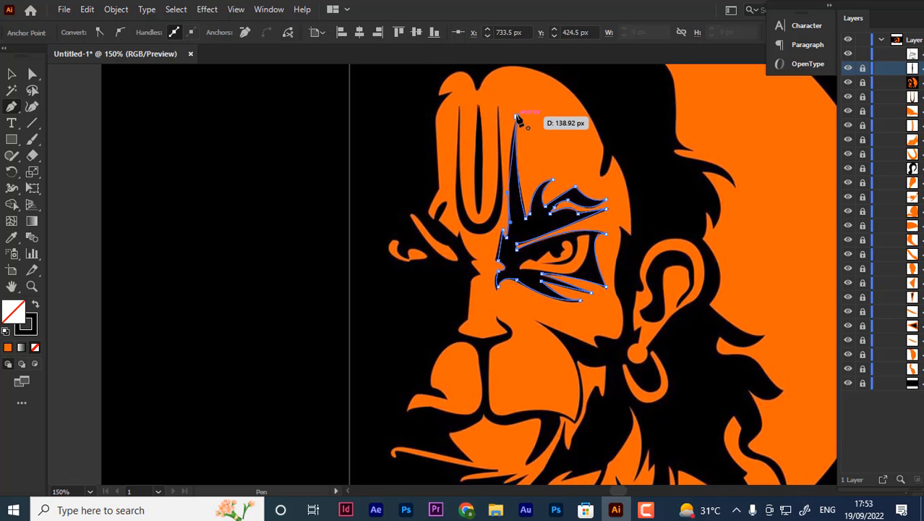
{"action": "left_click", "coordinate": [515, 117]}
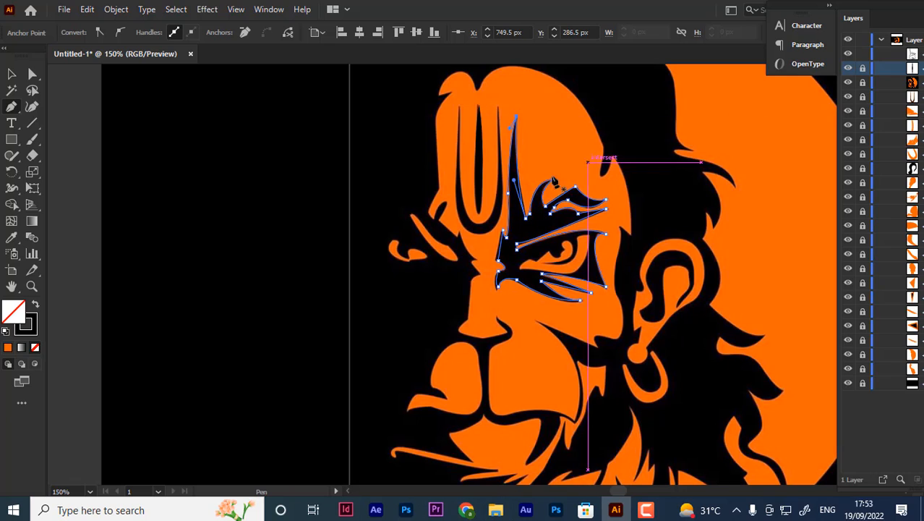
- Swap the closed eye and brow shape's stroke and fill so it is solid black without an outline, and deselect it
{"action": "left_click", "coordinate": [35, 304]}
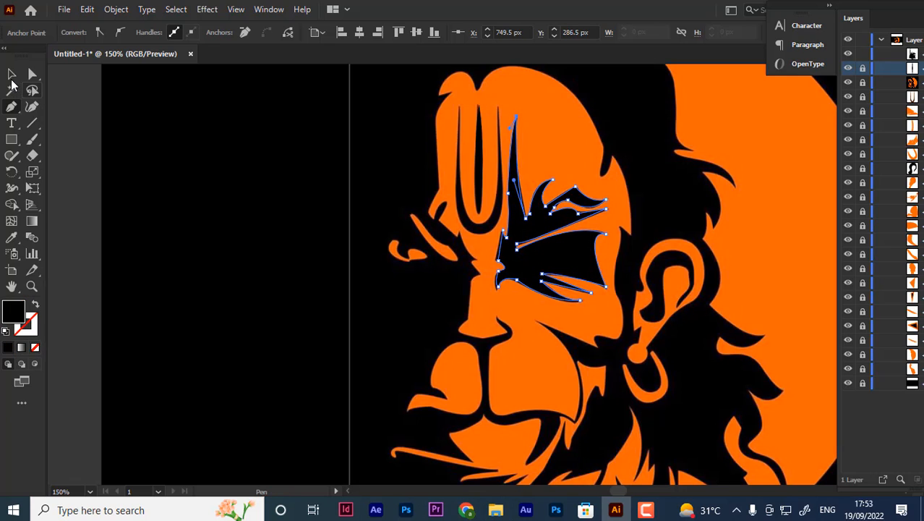
{"action": "left_click", "coordinate": [11, 73]}
{"action": "left_click", "coordinate": [145, 177]}
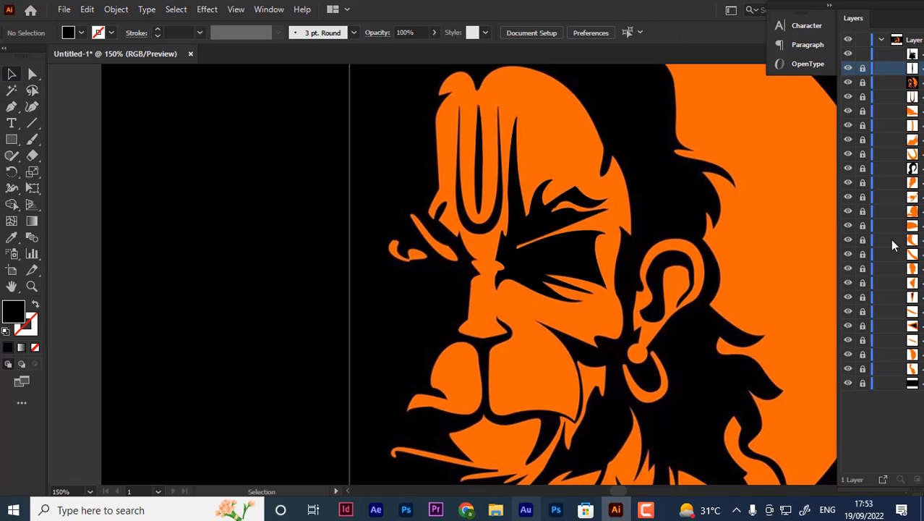
- Hide the reference image and check the traced face over the moon at 100% zoom
{"action": "left_click", "coordinate": [847, 82]}
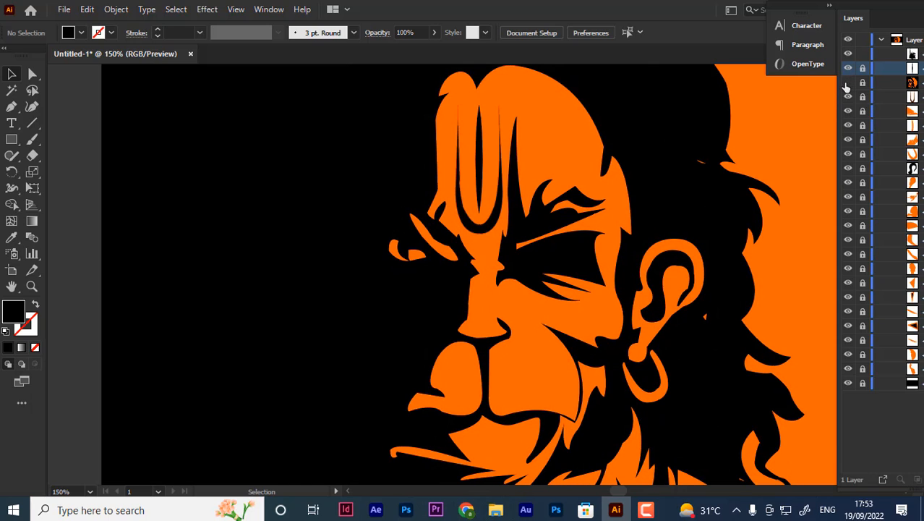
{"action": "scroll", "coordinate": [705, 293], "scroll_direction": "down", "scroll_amount": 4}
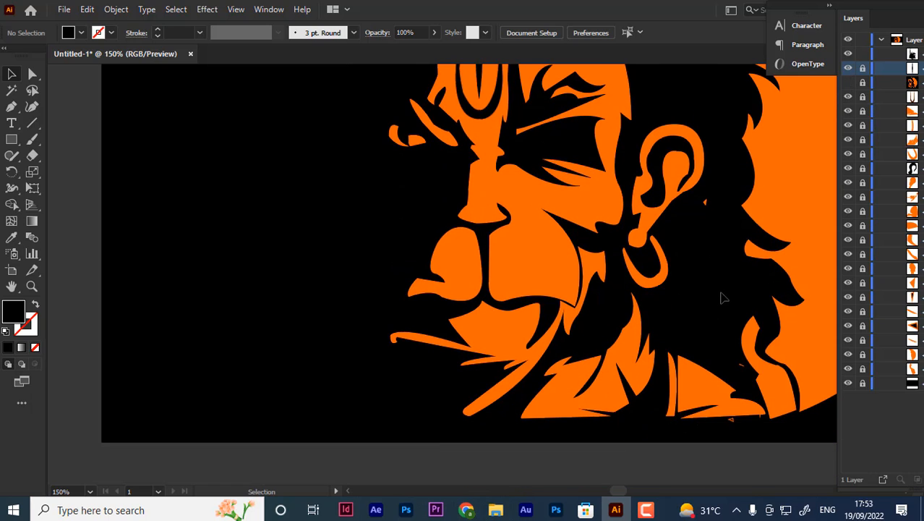
{"action": "key", "text": "ctrl+minus"}
{"action": "key", "text": "ctrl+minus"}
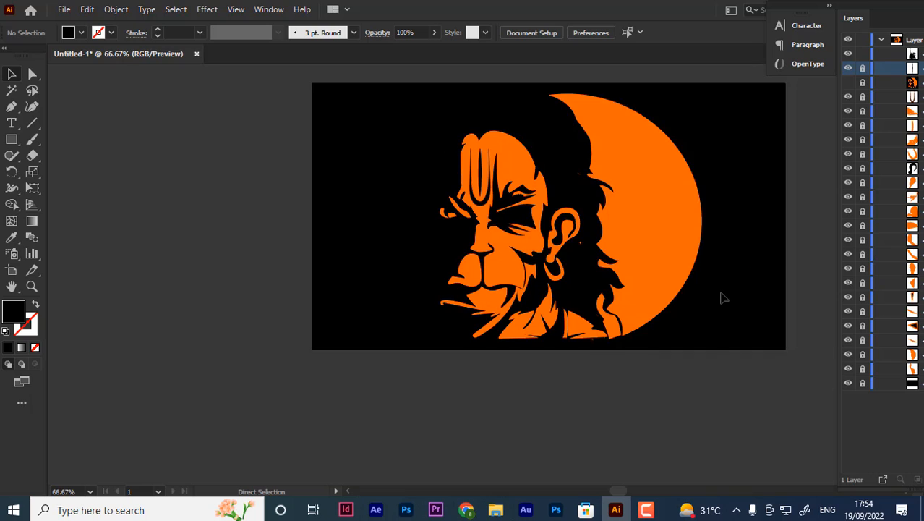
{"action": "key", "text": "ctrl+plus"}
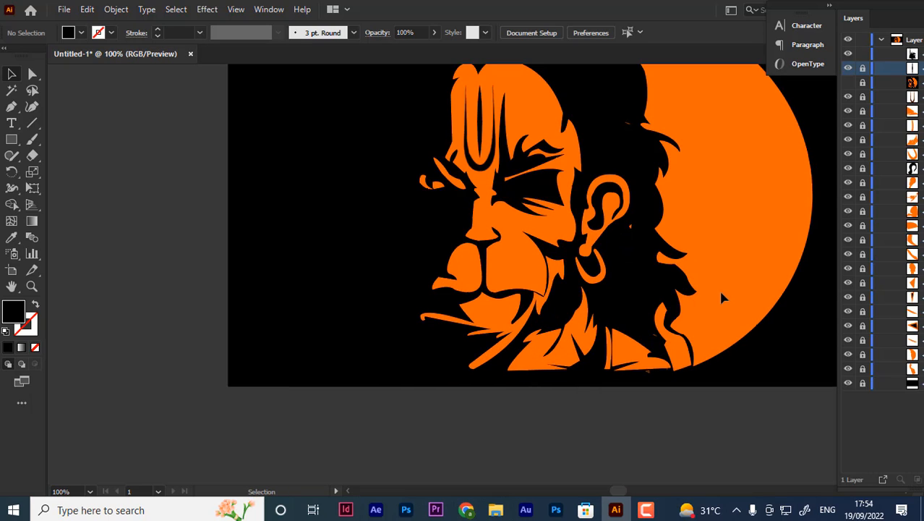
{"action": "scroll", "coordinate": [639, 217], "scroll_direction": "up", "scroll_amount": 2}
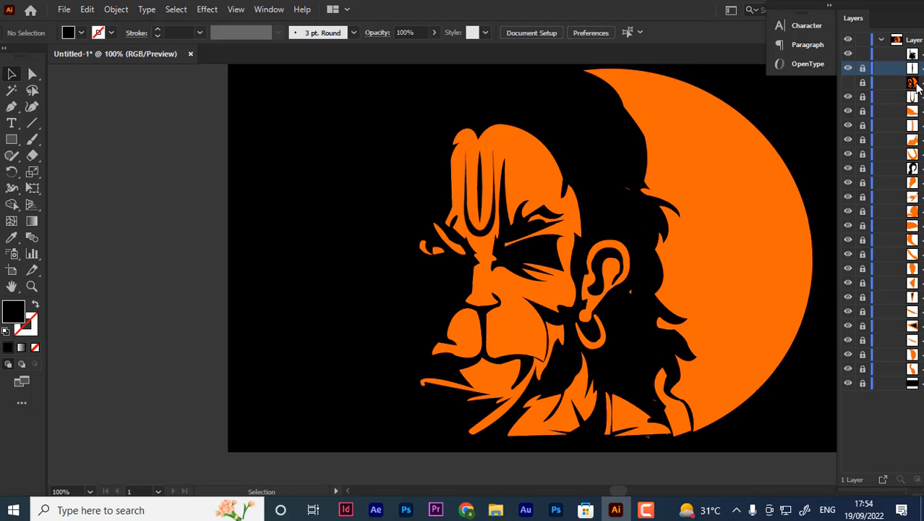
- Move the reference image above all traced shapes, make it visible, and lock the black eye and brow shape
{"action": "left_click_drag", "start_coordinate": [915, 86], "coordinate": [918, 55]}
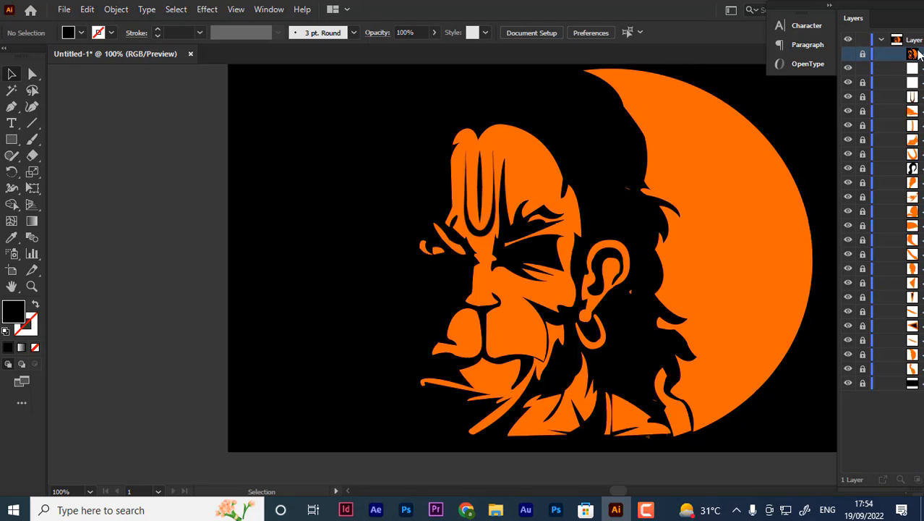
{"action": "left_click", "coordinate": [848, 55]}
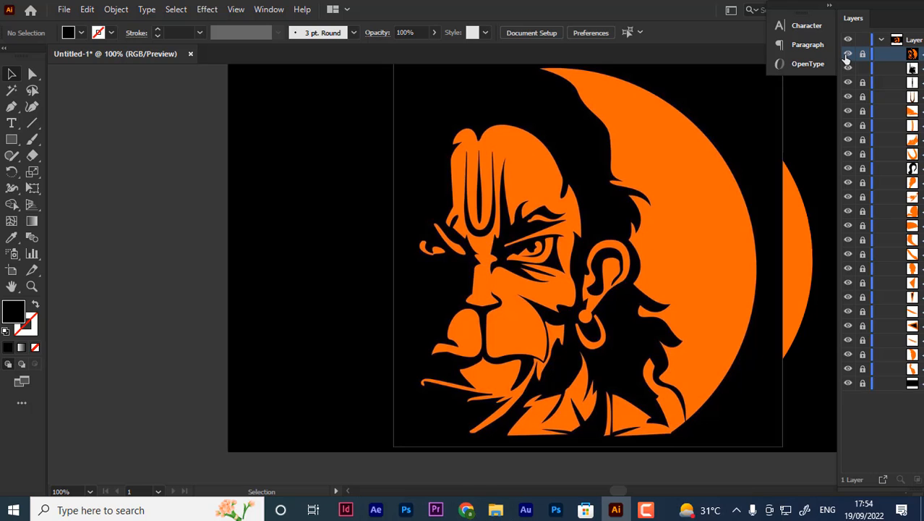
{"action": "left_click", "coordinate": [847, 56]}
{"action": "left_click", "coordinate": [848, 56]}
{"action": "key", "text": "ctrl+plus"}
{"action": "key", "text": "ctrl+plus"}
{"action": "key", "text": "ctrl+plus"}
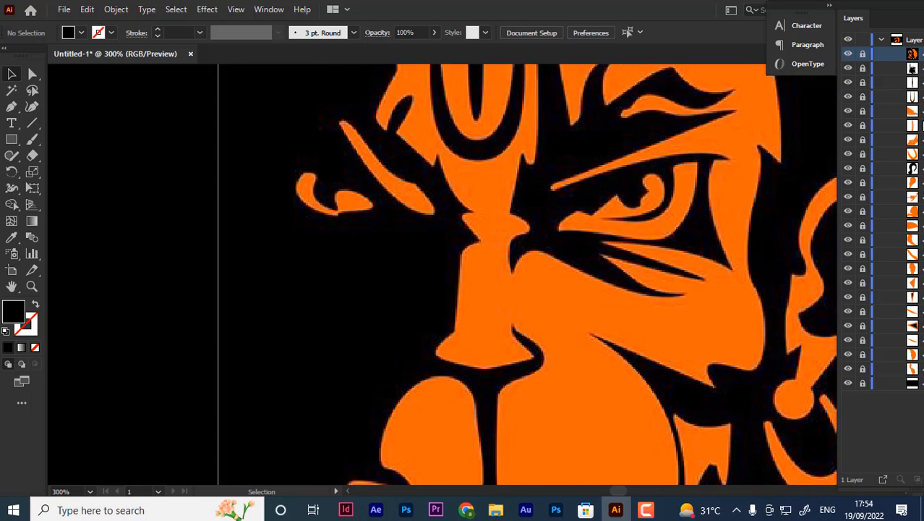
- Compare the traced eye area with the reference by switching the reference image off and on
{"action": "left_click", "coordinate": [848, 56]}
{"action": "left_click", "coordinate": [847, 55]}
{"action": "left_click", "coordinate": [848, 57]}
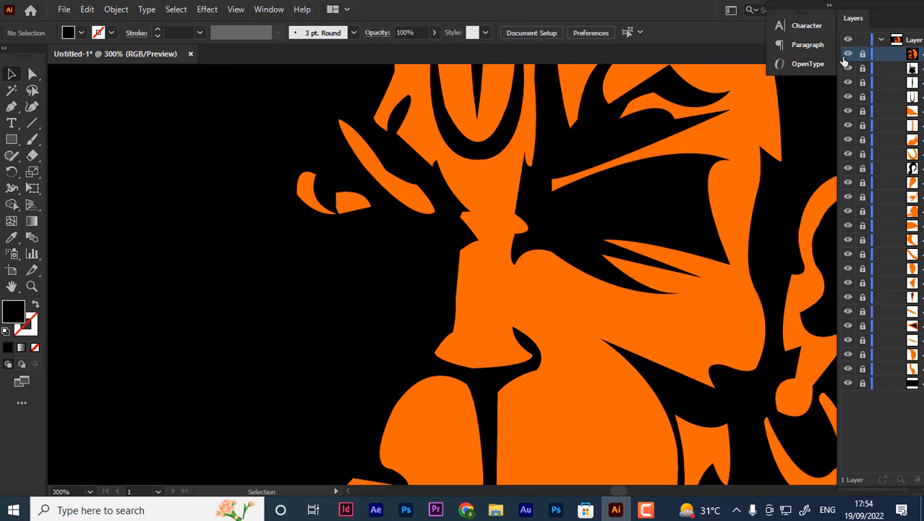
{"action": "left_click", "coordinate": [848, 57]}
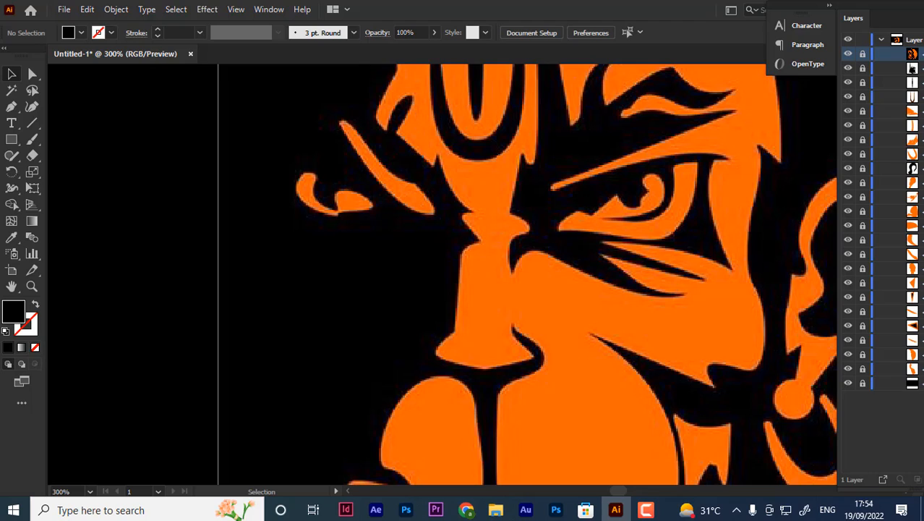
- Start the orange eye shape with the Pen tool, tracing its upper outer edge and curving down to the lower lid
{"action": "left_click", "coordinate": [12, 107]}
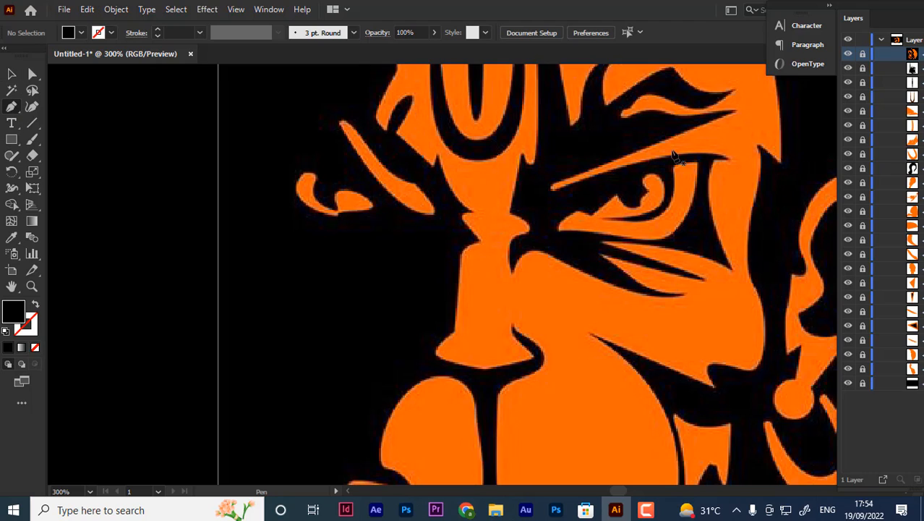
{"action": "left_click_drag", "start_coordinate": [673, 167], "coordinate": [699, 166]}
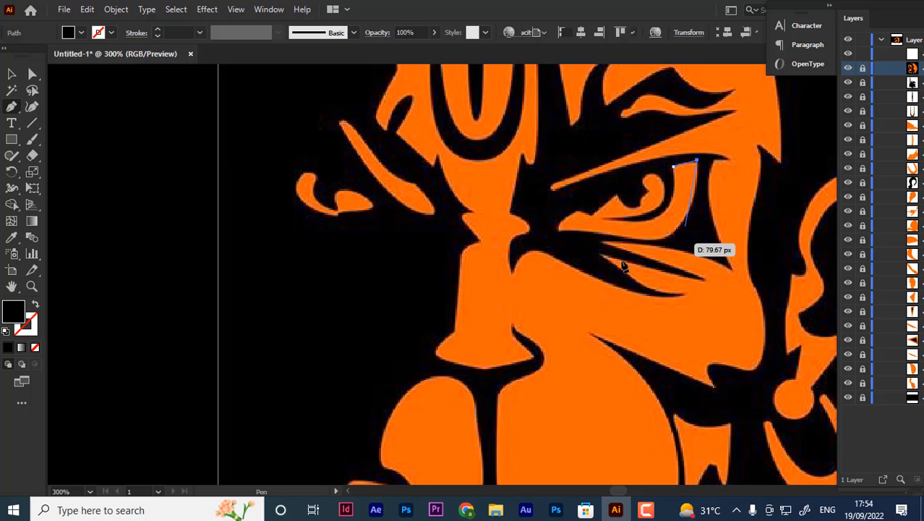
{"action": "left_click_drag", "start_coordinate": [607, 236], "coordinate": [496, 215]}
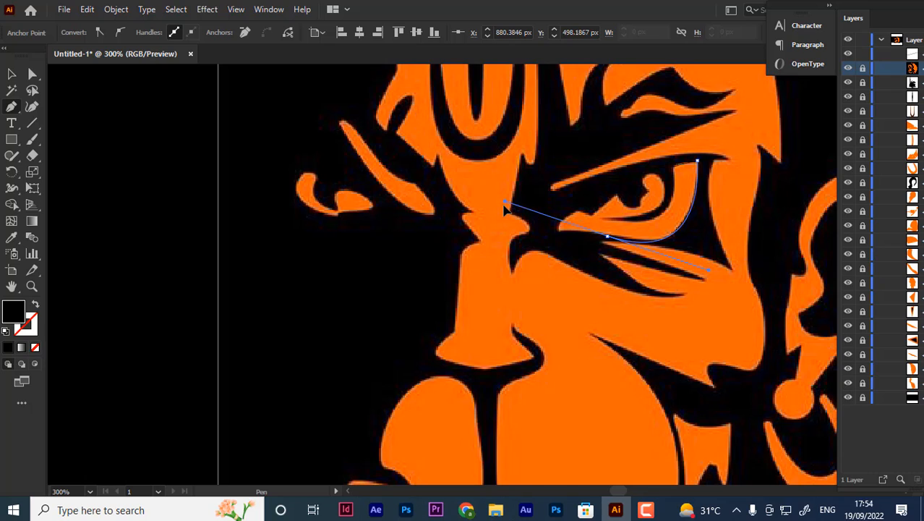
{"action": "left_click_drag", "start_coordinate": [502, 207], "coordinate": [503, 206]}
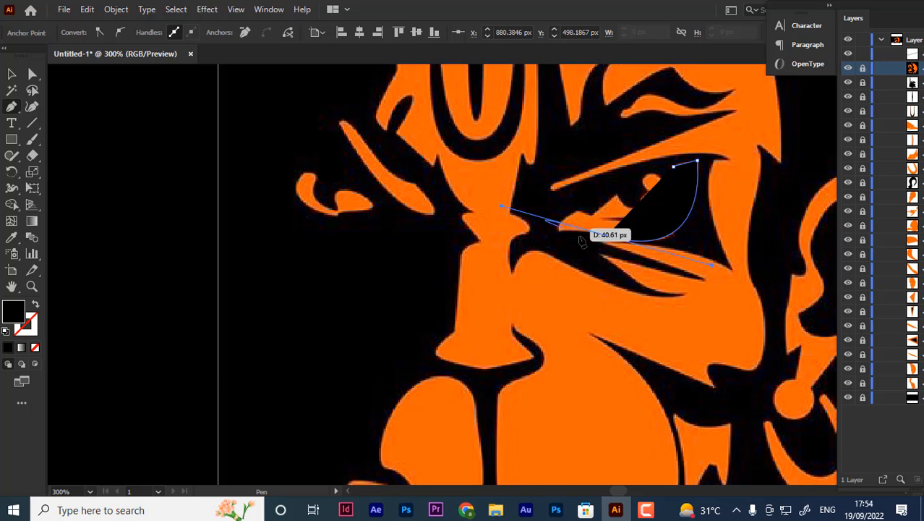
{"action": "left_click", "coordinate": [606, 236]}
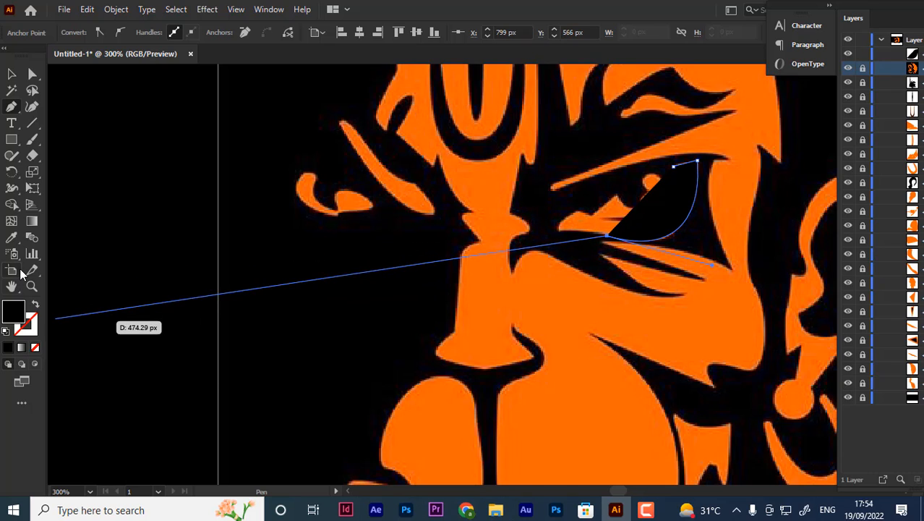
- Sample the face's orange onto the open eye path and swap it to the stroke, leaving no fill
{"action": "left_click", "coordinate": [12, 238]}
{"action": "left_click", "coordinate": [539, 300]}
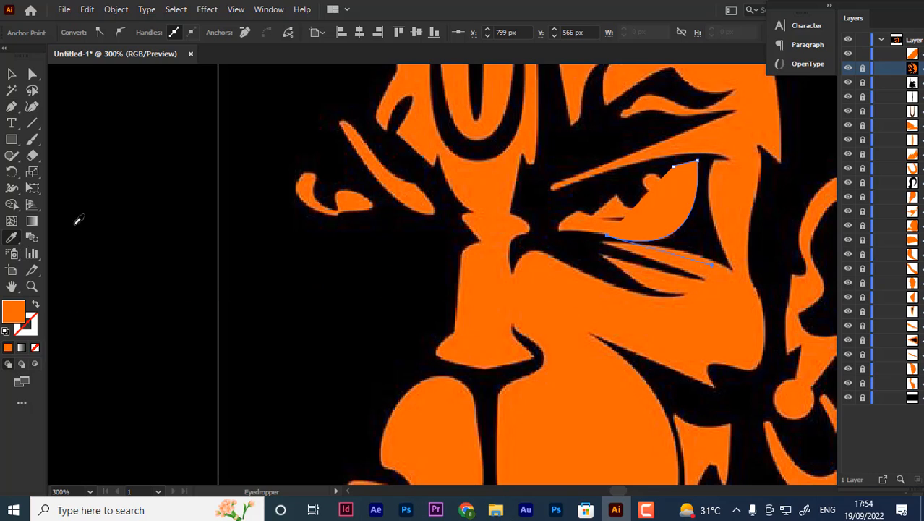
{"action": "left_click", "coordinate": [34, 304]}
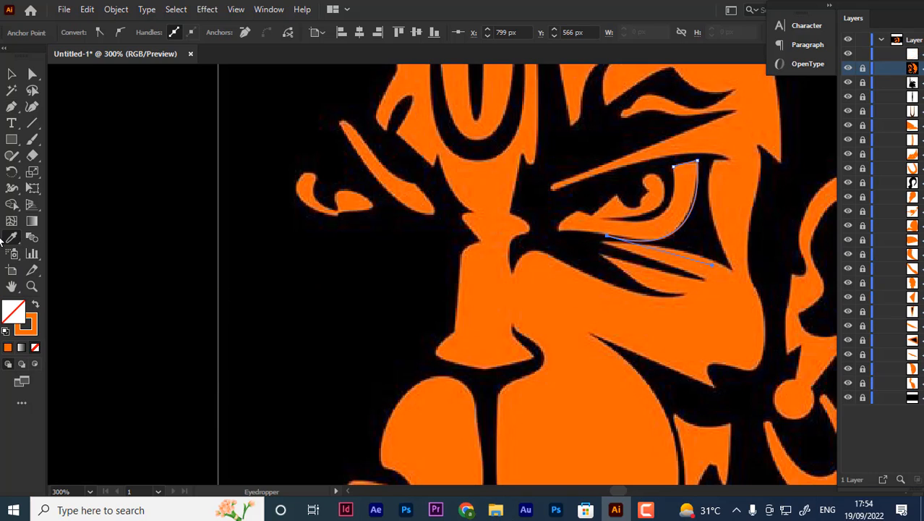
- Continue the eye path along the lower lid, around the inner corner and over its small bump to the dip
{"action": "key", "text": "p"}
{"action": "left_click", "coordinate": [606, 236]}
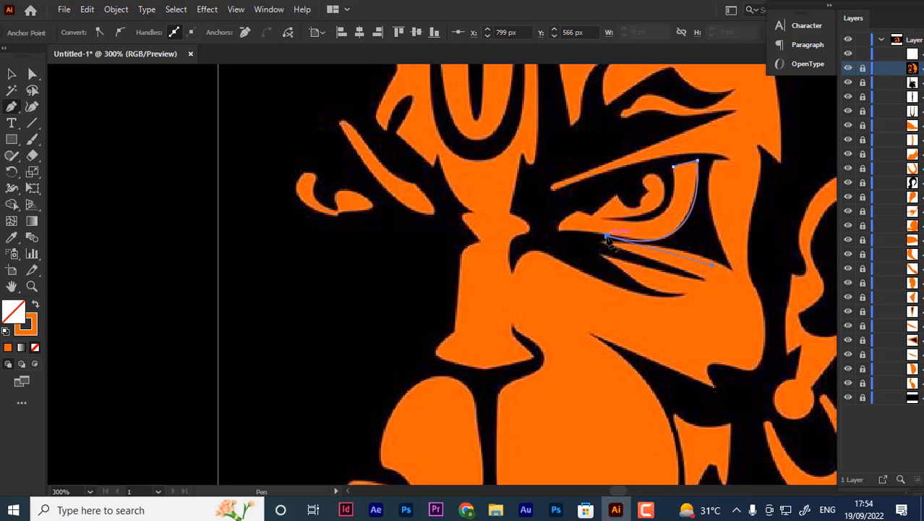
{"action": "left_click", "coordinate": [556, 232]}
{"action": "left_click", "coordinate": [557, 231]}
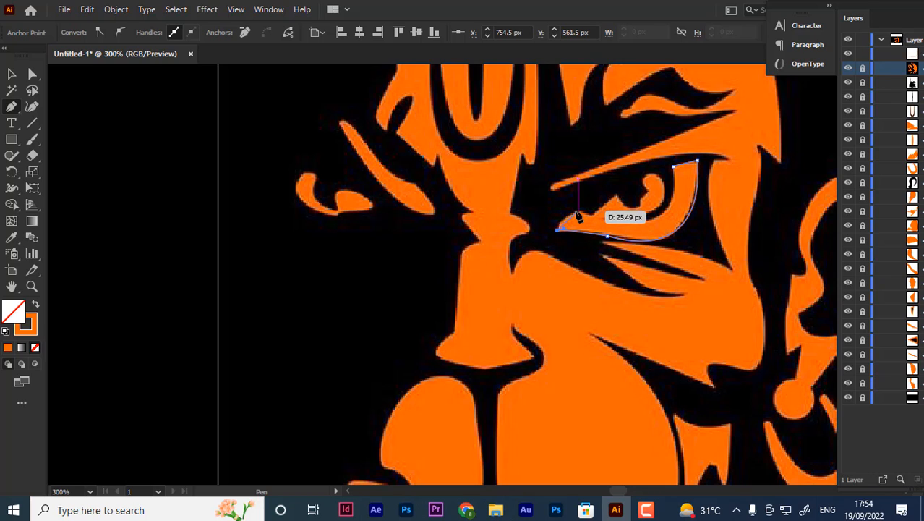
{"action": "left_click_drag", "start_coordinate": [578, 212], "coordinate": [585, 209]}
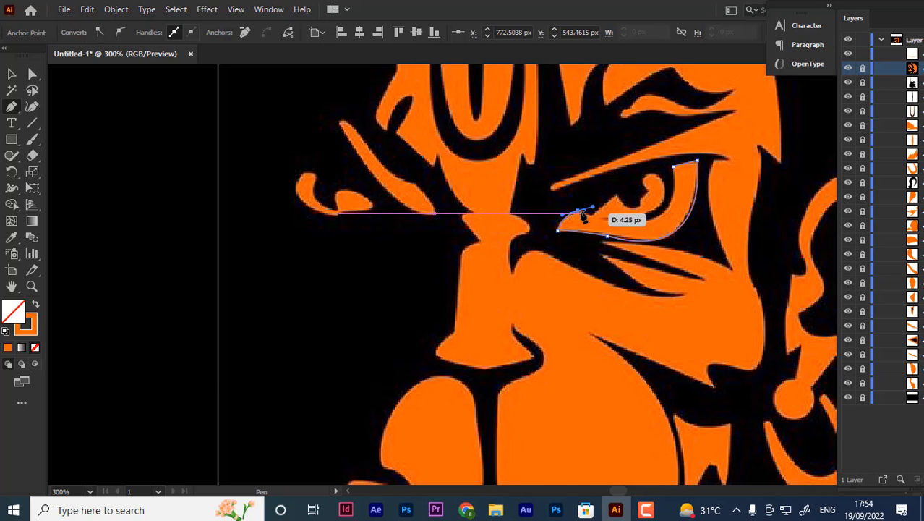
{"action": "left_click", "coordinate": [578, 211]}
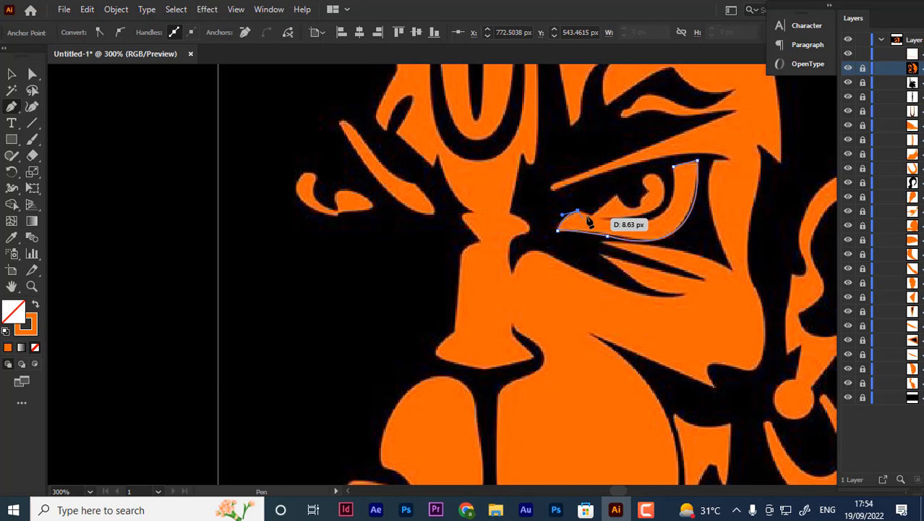
{"action": "left_click", "coordinate": [590, 217]}
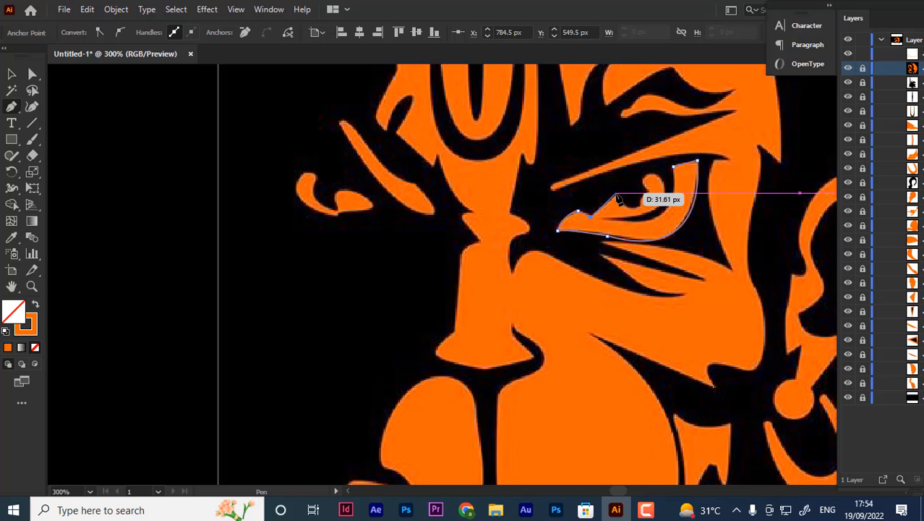
- Trace the eye path up to the iris, under the pupil and around the rounded highlight to its outer side
{"action": "left_click", "coordinate": [616, 197]}
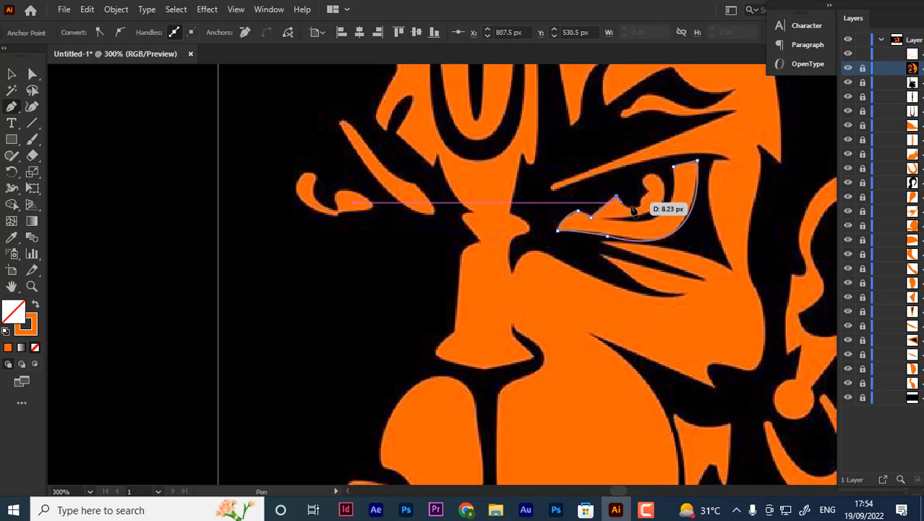
{"action": "left_click", "coordinate": [641, 206]}
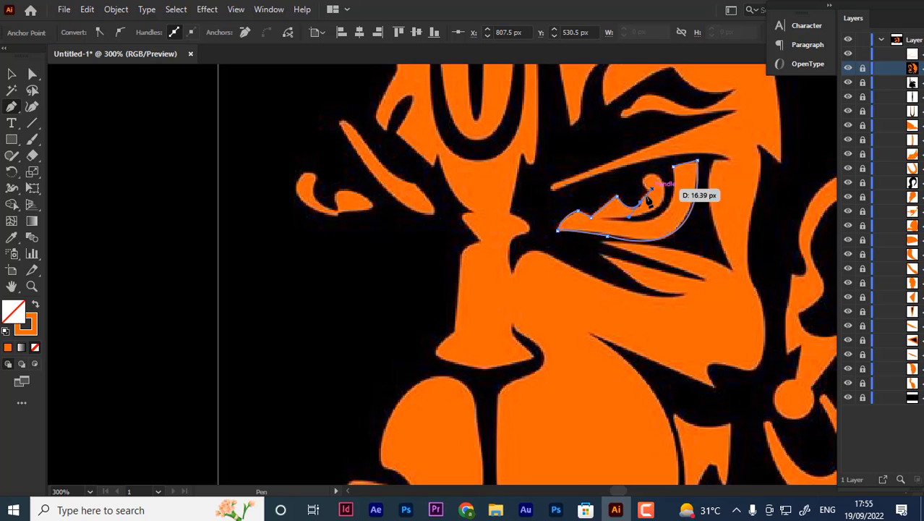
{"action": "left_click", "coordinate": [641, 201]}
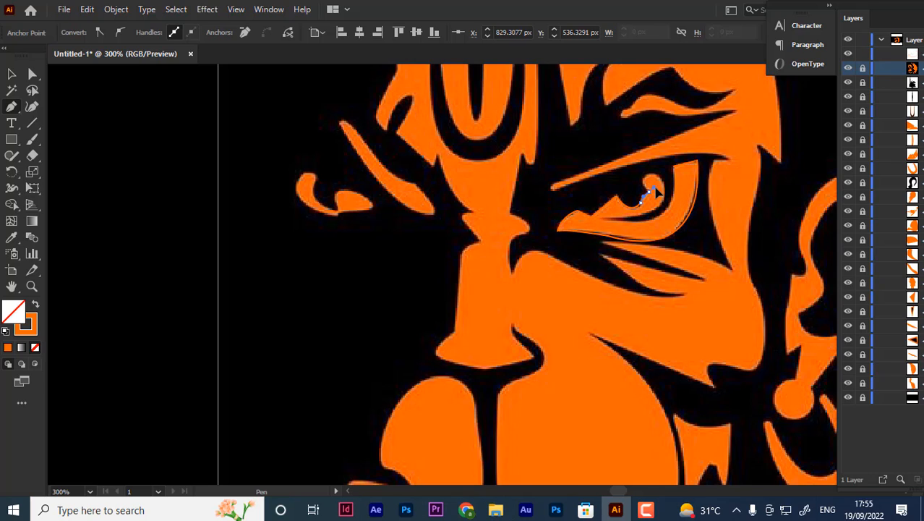
{"action": "left_click_drag", "start_coordinate": [657, 191], "coordinate": [614, 219]}
{"action": "left_click", "coordinate": [649, 191]}
{"action": "left_click", "coordinate": [665, 192]}
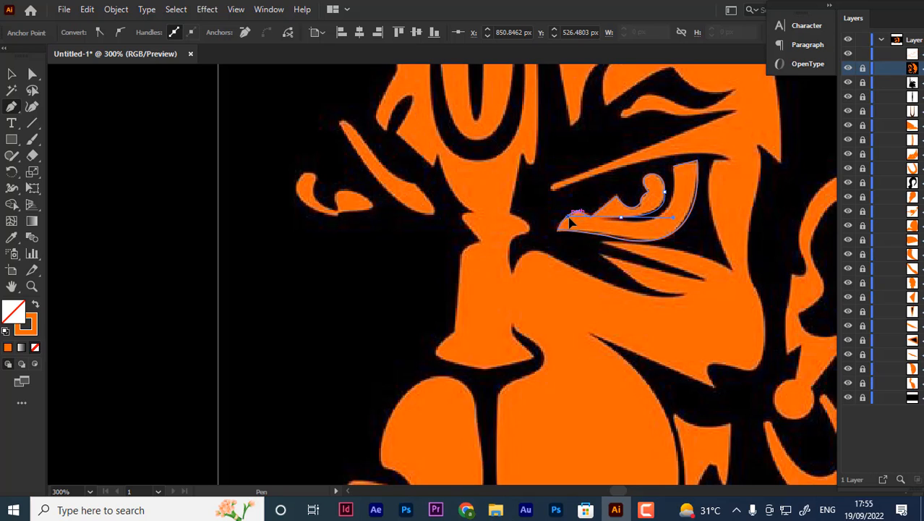
- Trace the iris underside inward, return along the lower lid's inner curve, and close the eye path at its start point
{"action": "left_click_drag", "start_coordinate": [568, 217], "coordinate": [569, 217]}
{"action": "left_click", "coordinate": [621, 217]}
{"action": "left_click", "coordinate": [606, 218]}
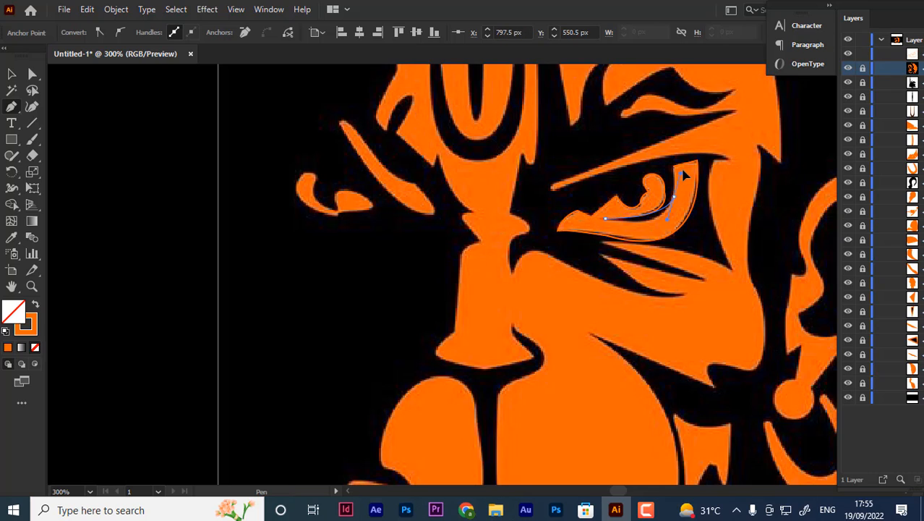
{"action": "mouse_move", "coordinate": [682, 171]}
{"action": "left_mouse_down"}
{"action": "mouse_move", "coordinate": [690, 163]}
{"action": "mouse_move", "coordinate": [683, 158]}
{"action": "left_mouse_up"}
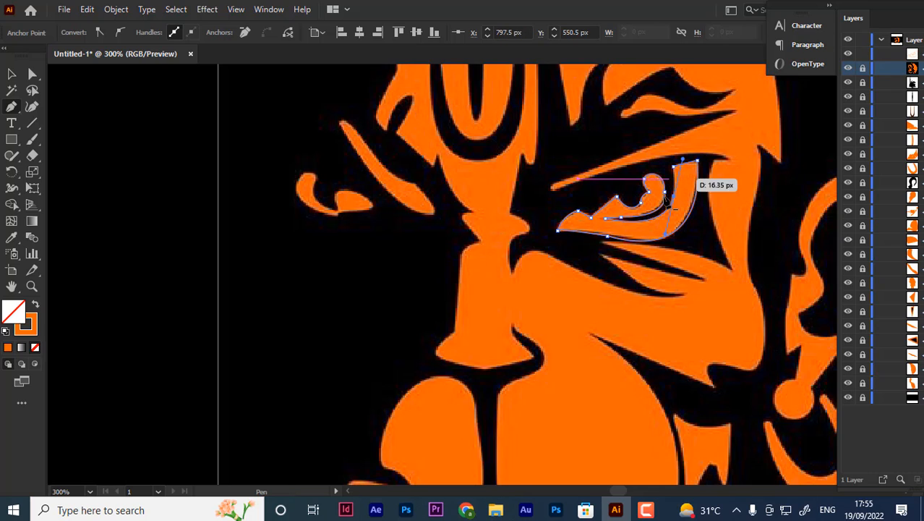
{"action": "left_click", "coordinate": [673, 195]}
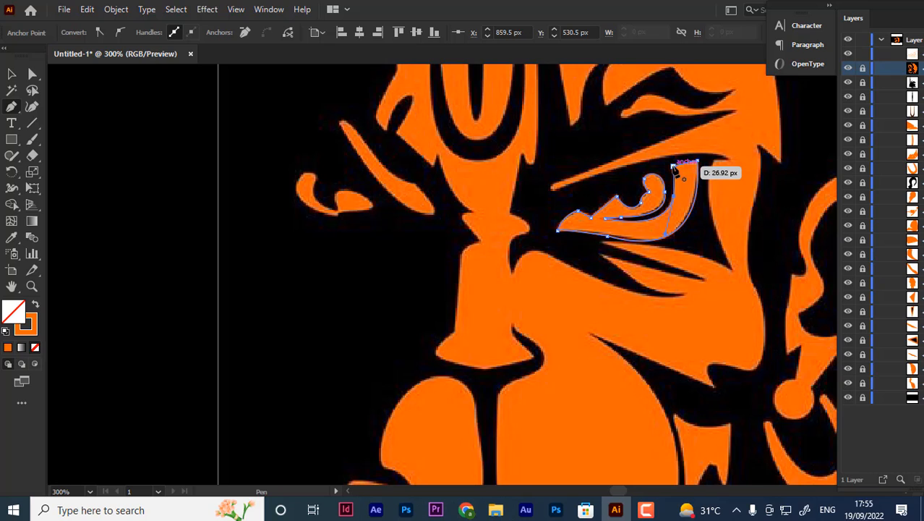
{"action": "left_click", "coordinate": [673, 166]}
- Swap the eye shape's stroke and fill so it is solid orange, then hide the reference image and deselect the shape
{"action": "left_click", "coordinate": [34, 307]}
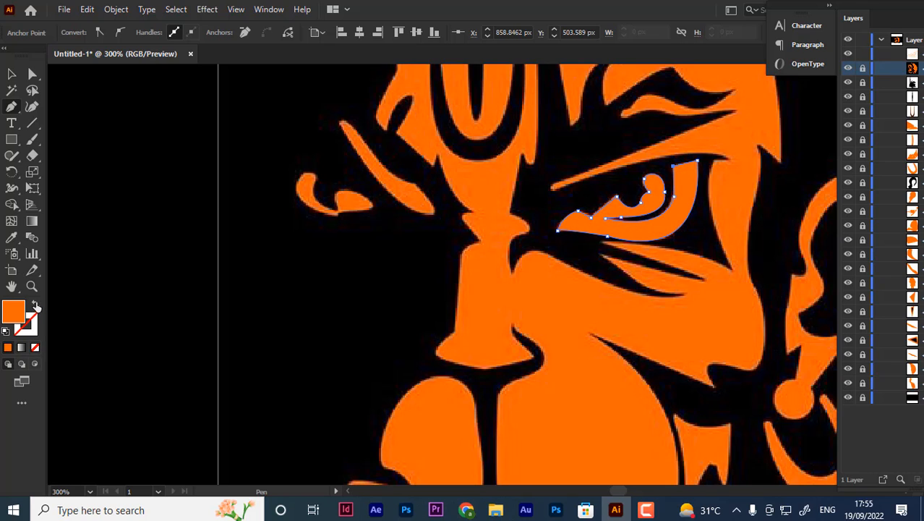
{"action": "key", "text": "v"}
{"action": "key", "text": "ctrl+minus"}
{"action": "key", "text": "ctrl+minus"}
{"action": "key", "text": "ctrl+minus"}
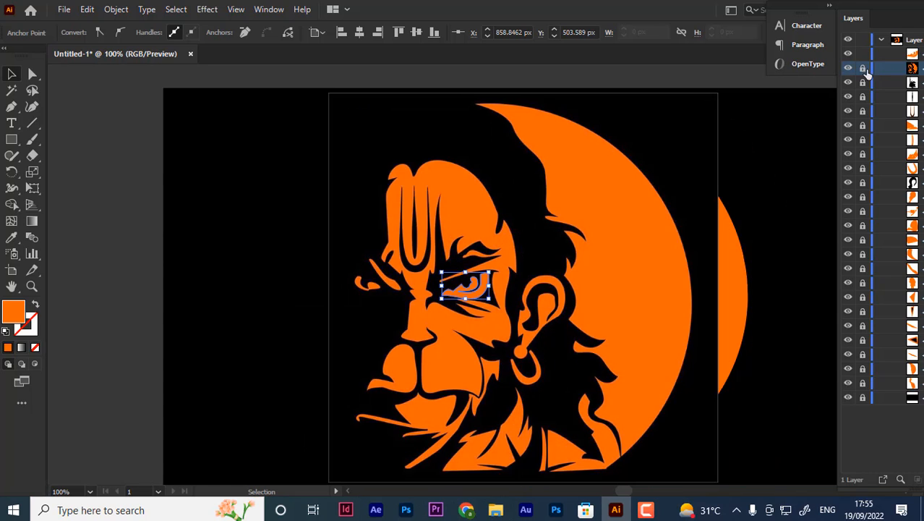
{"action": "left_click", "coordinate": [849, 69]}
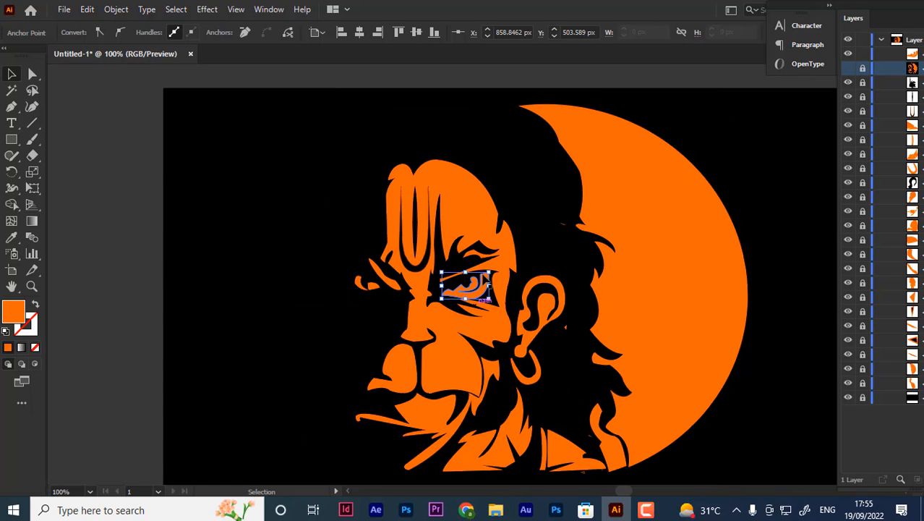
{"action": "left_click", "coordinate": [572, 329]}
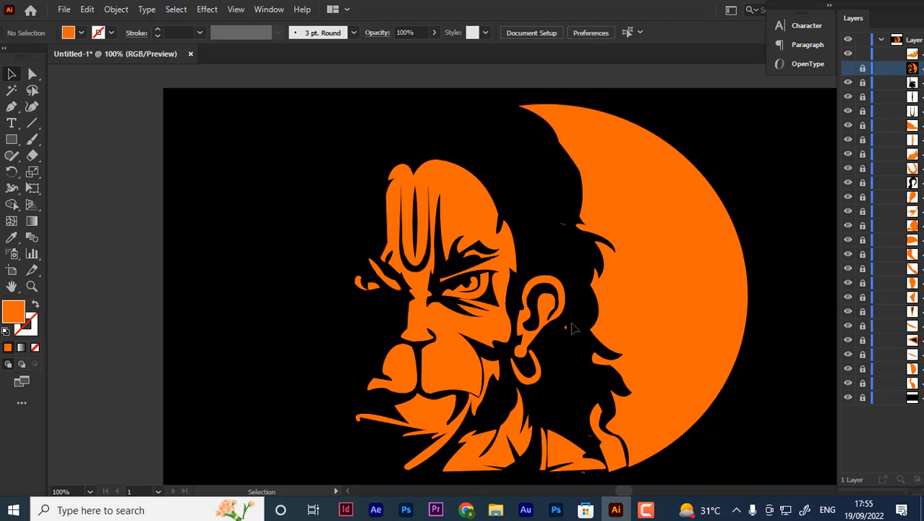